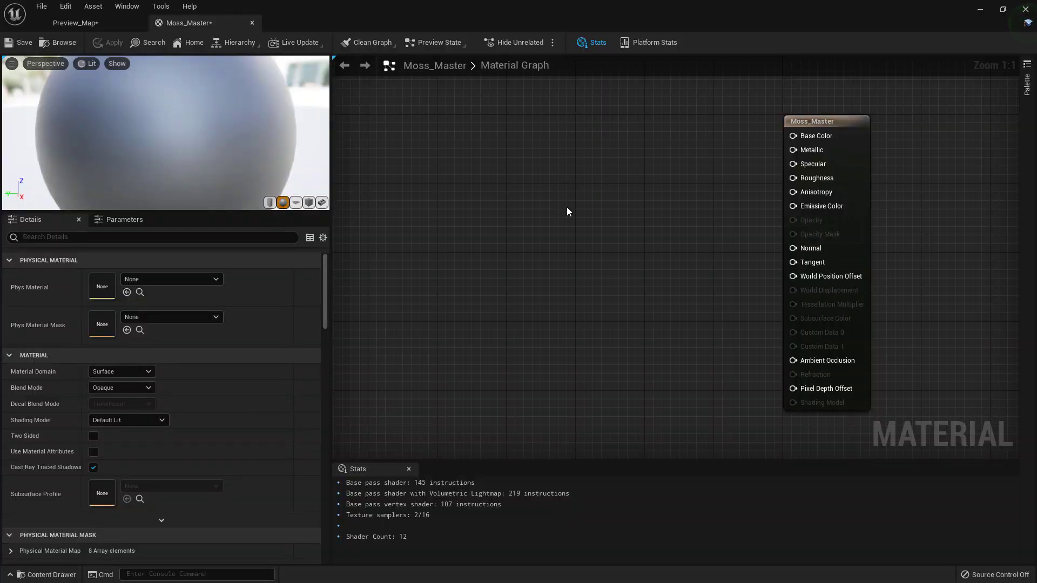
right_drag(579, 214, 611, 213)
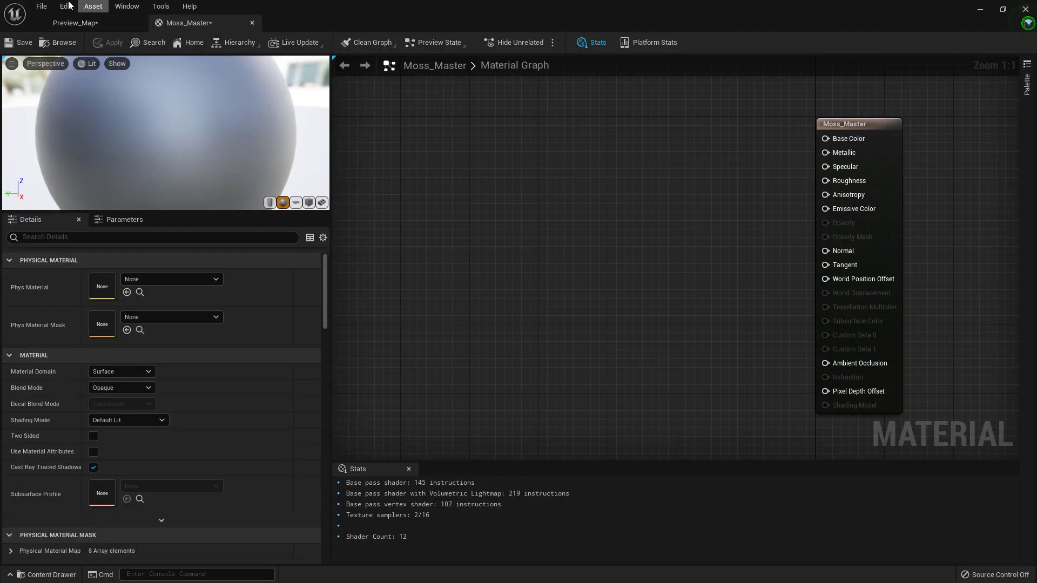
click(97, 24)
mouse_move(381, 212)
right_down()
mouse_move(378, 245)
mouse_move(378, 215)
right_up()
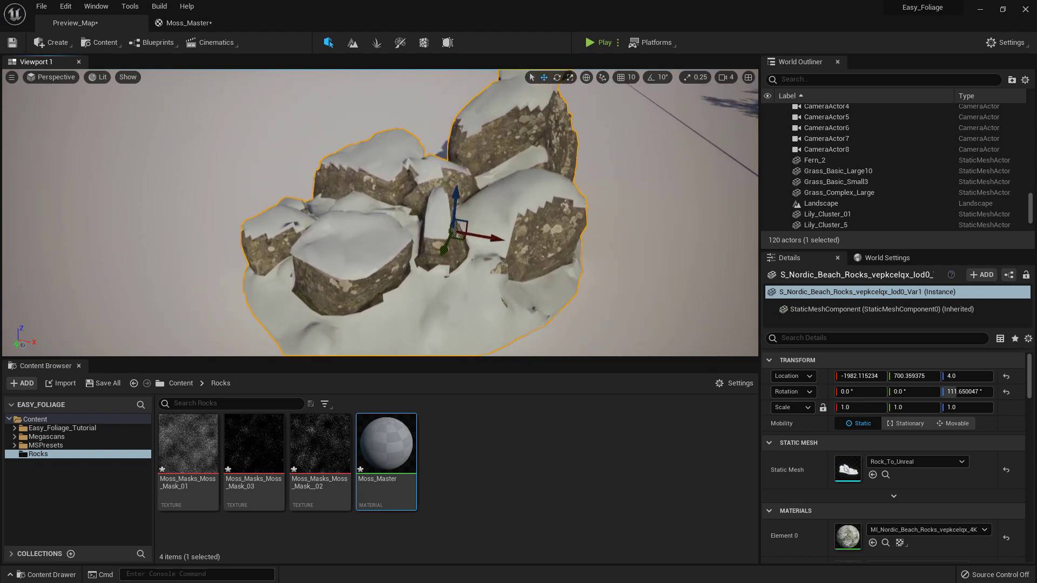
click(187, 23)
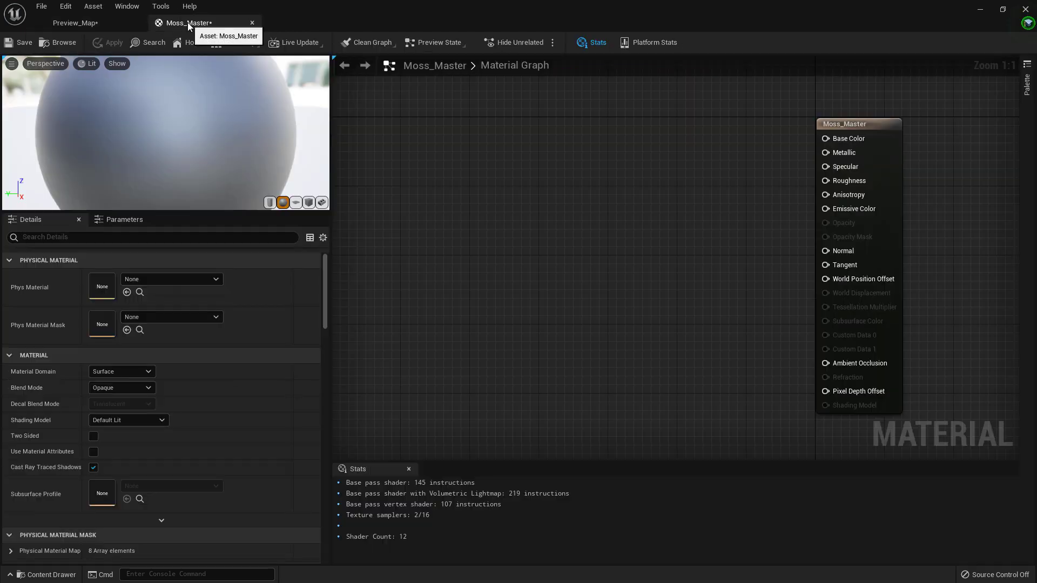
- Add the three Mossy_Ground_vjoefgo textures (2K_D, 2K_N and 2K_ORDp) from the Megascans surfaces folder to the Moss_Master material graph
click(80, 23)
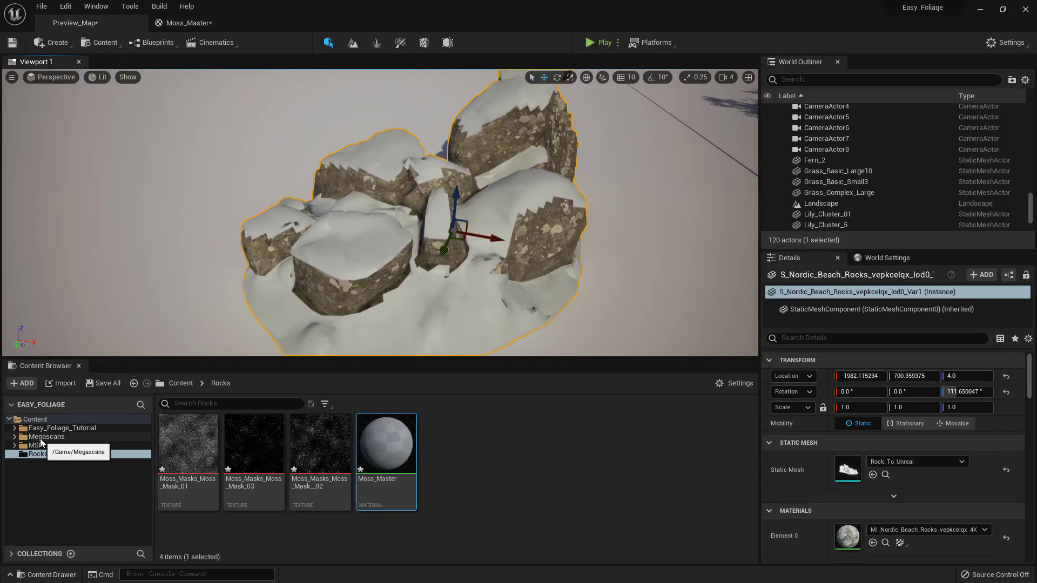
double_click(38, 439)
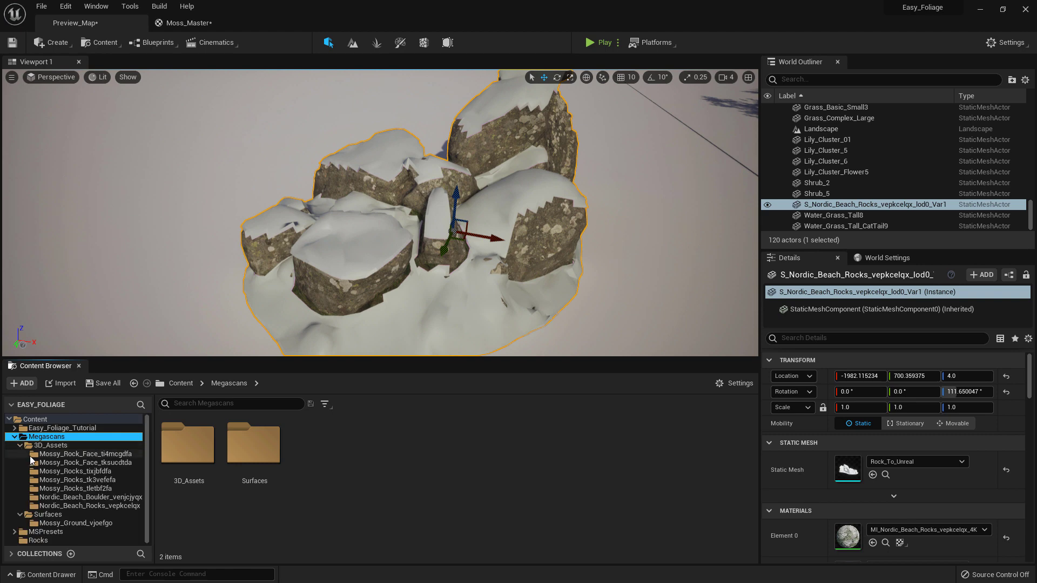
click(53, 523)
click(254, 446)
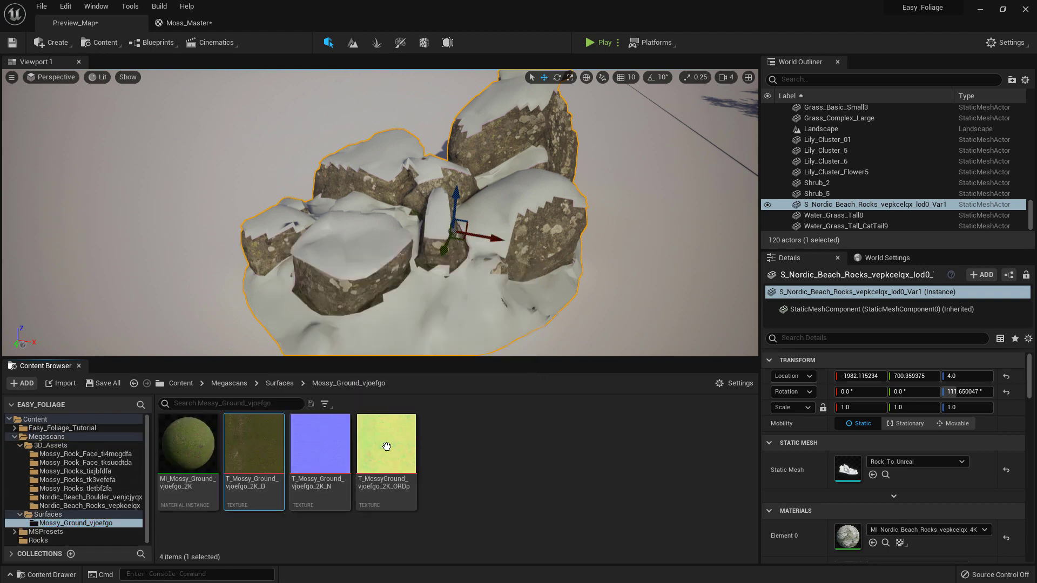
shift+click(387, 448)
drag(386, 447, 442, 123)
scroll(654, 281, down, 4)
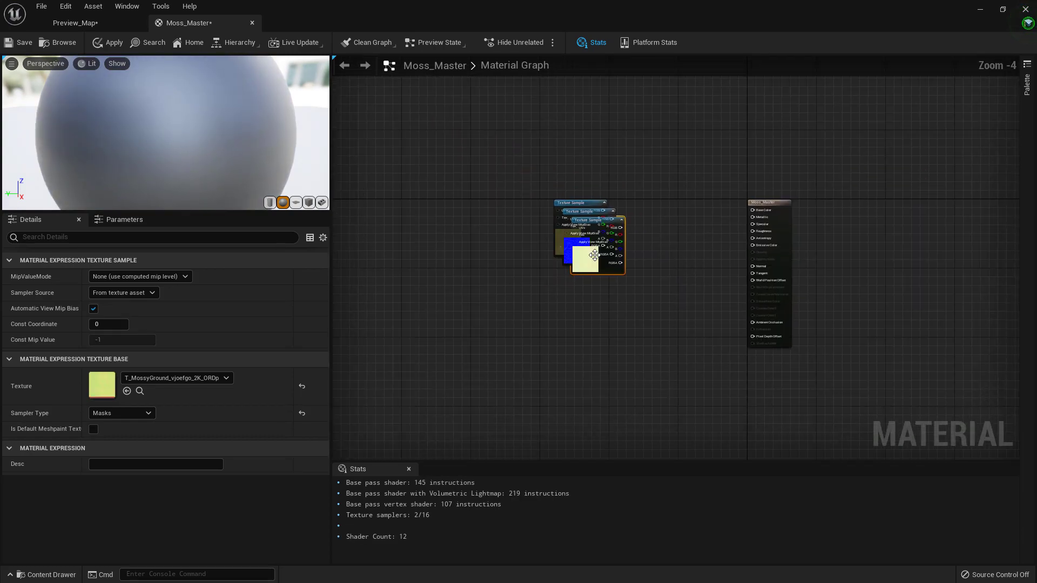
- Spread the overlapping texture samples into a vertical column with color on top, normal in the middle and ORDp below
drag(574, 247, 473, 286)
drag(557, 241, 487, 229)
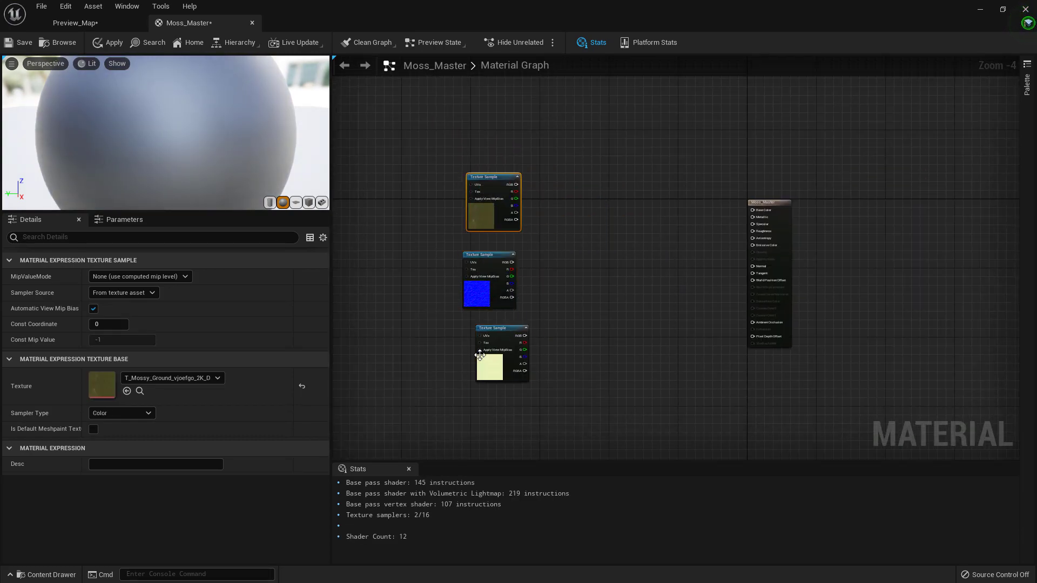
drag(491, 366, 474, 359)
- Connect the color texture's RGB output to Base Color and the normal texture's RGB output to Normal
scroll(690, 195, up, 2)
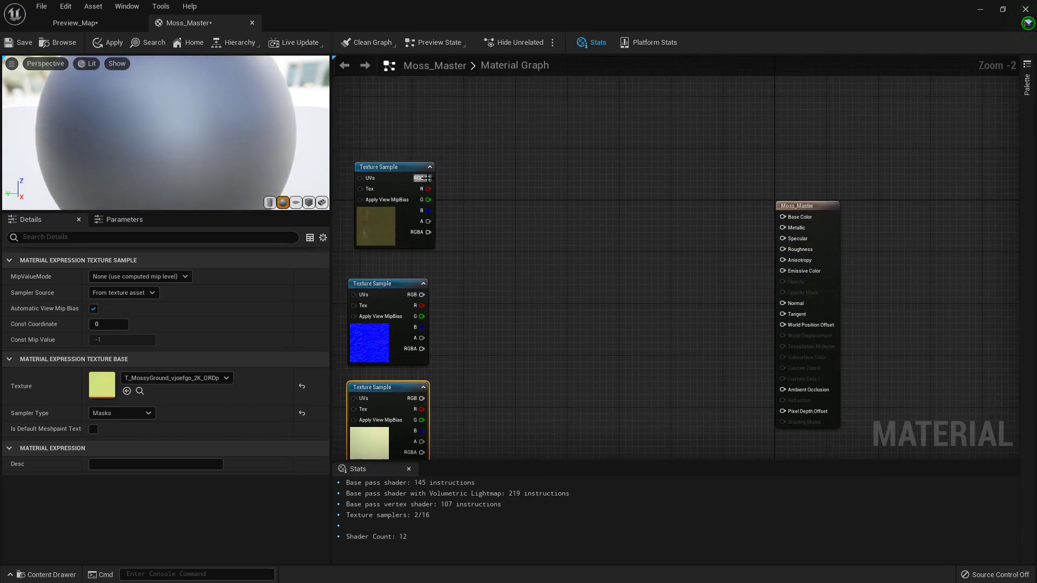
drag(429, 177, 790, 215)
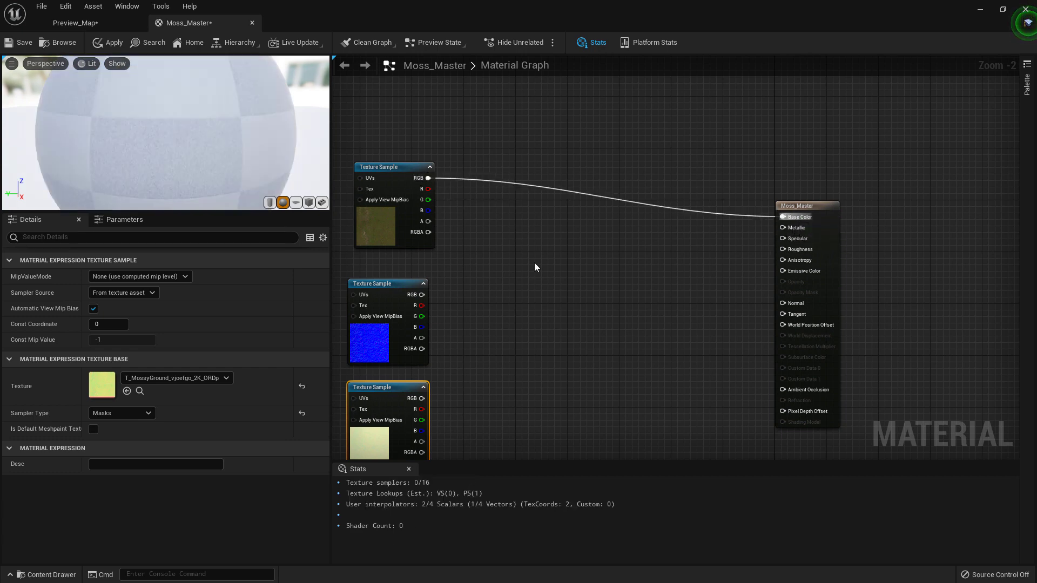
click(423, 304)
drag(422, 294, 783, 303)
- Connect the ORDp texture's R channel to Ambient Occlusion and its G channel to Roughness
right_drag(539, 336, 564, 291)
right_drag(503, 358, 528, 301)
scroll(426, 328, up, 2)
click(426, 328)
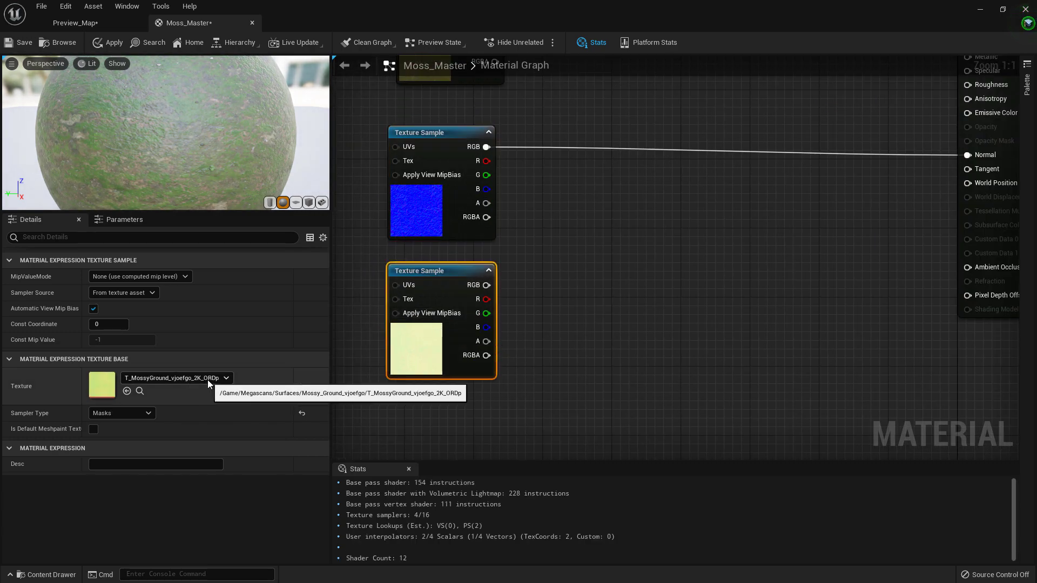
right_drag(635, 234, 542, 280)
drag(394, 345, 880, 312)
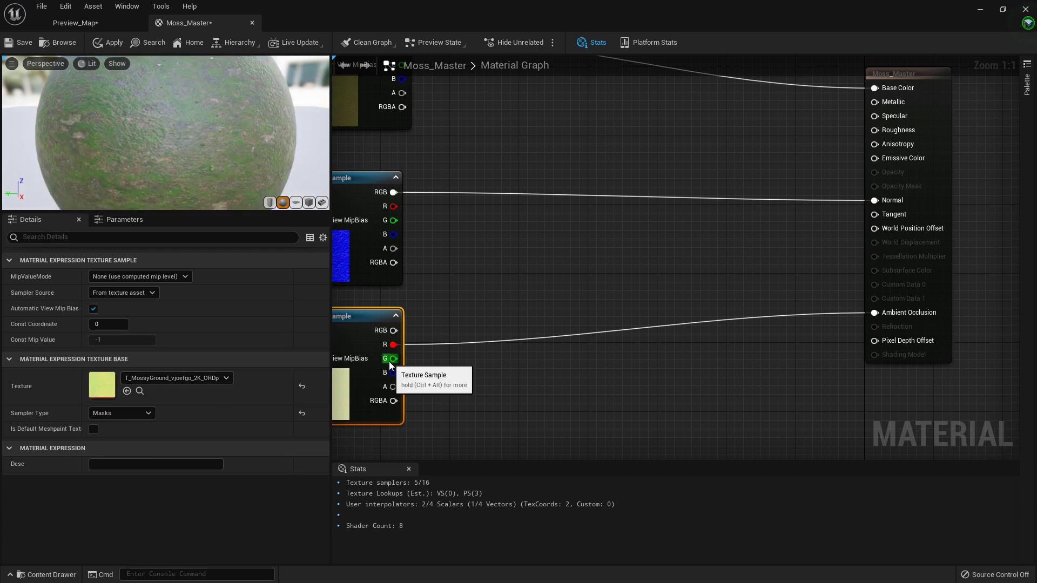
drag(394, 358, 882, 130)
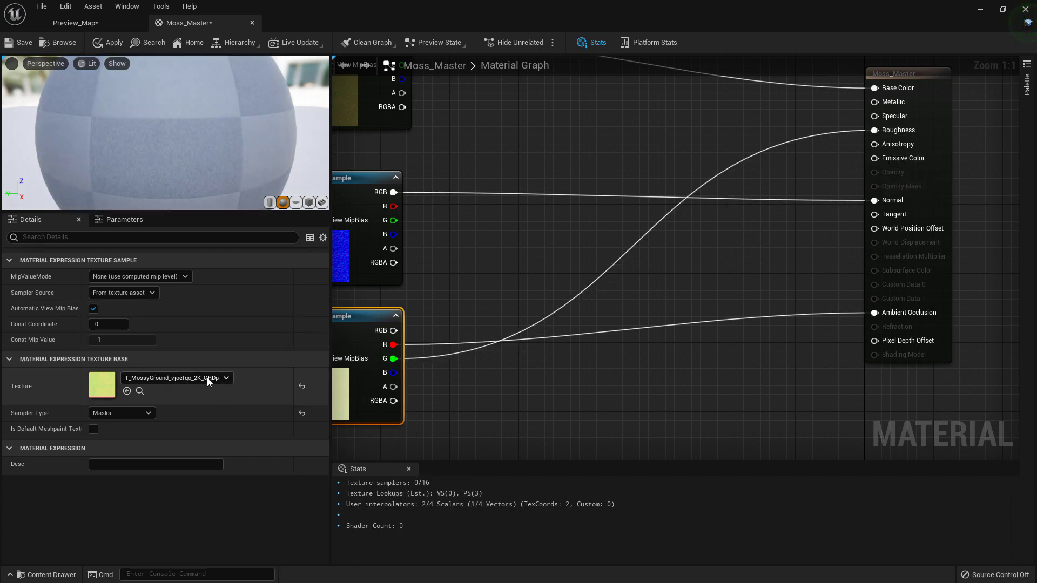
scroll(484, 202, down, 3)
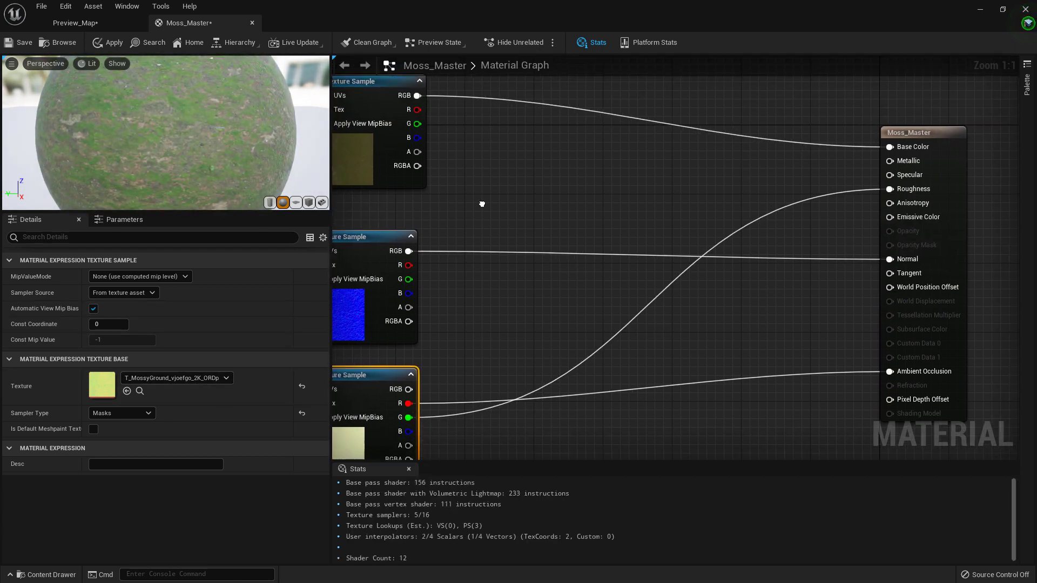
- Even out the spacing of the three texture samples in front of the material output node
right_drag(485, 202, 505, 245)
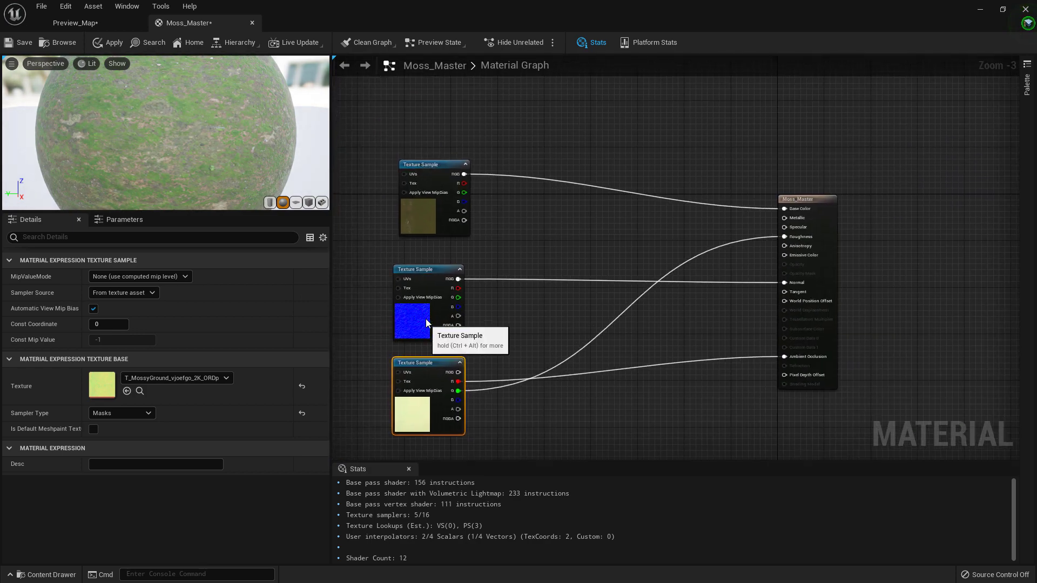
drag(428, 323, 429, 312)
right_drag(492, 265, 556, 297)
drag(497, 260, 486, 254)
right_drag(644, 273, 613, 253)
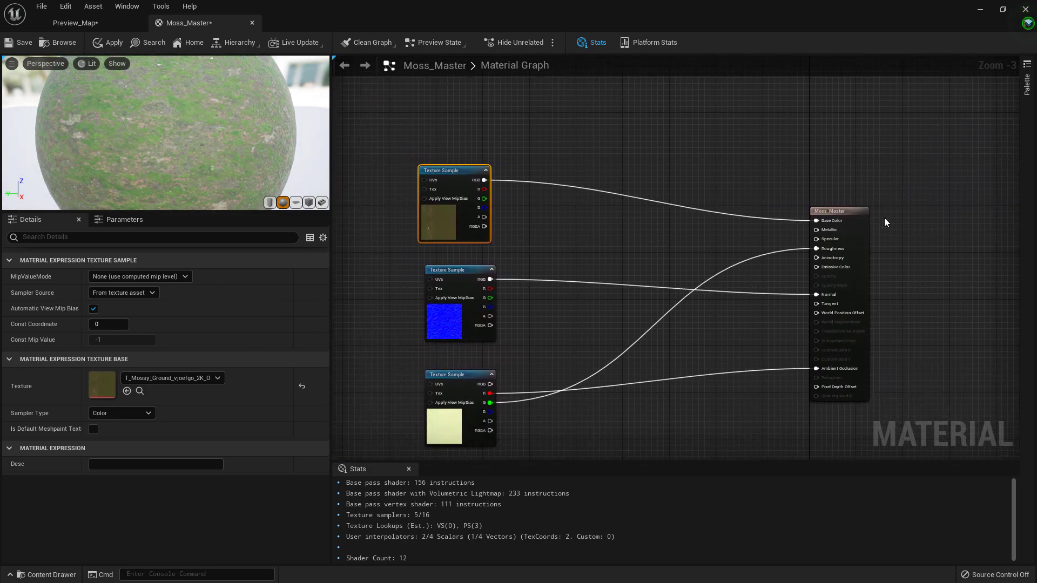
- Set the blend mode of the Moss_Master material to Masked
click(853, 211)
scroll(542, 202, up, 2)
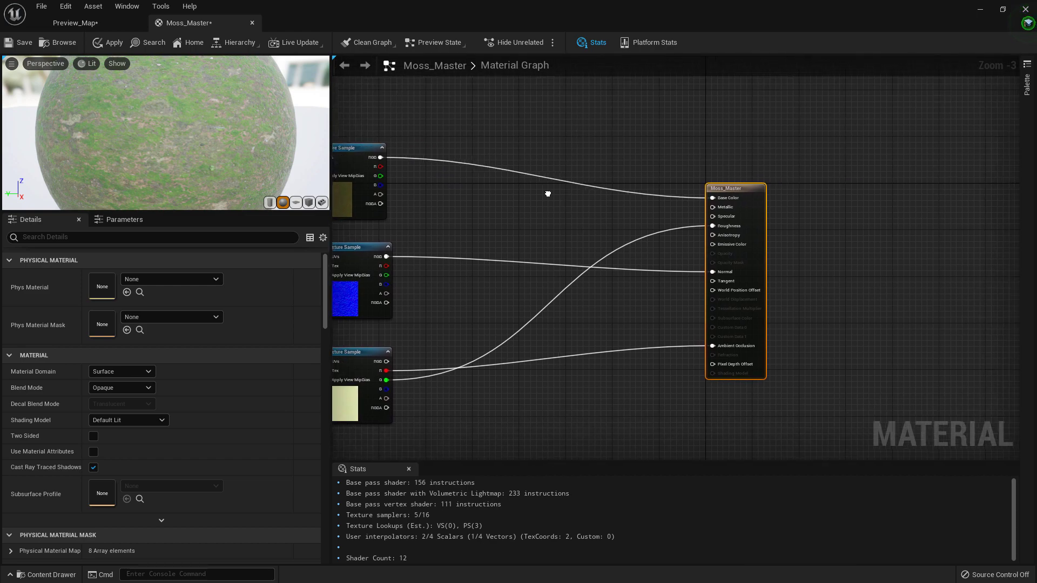
click(145, 388)
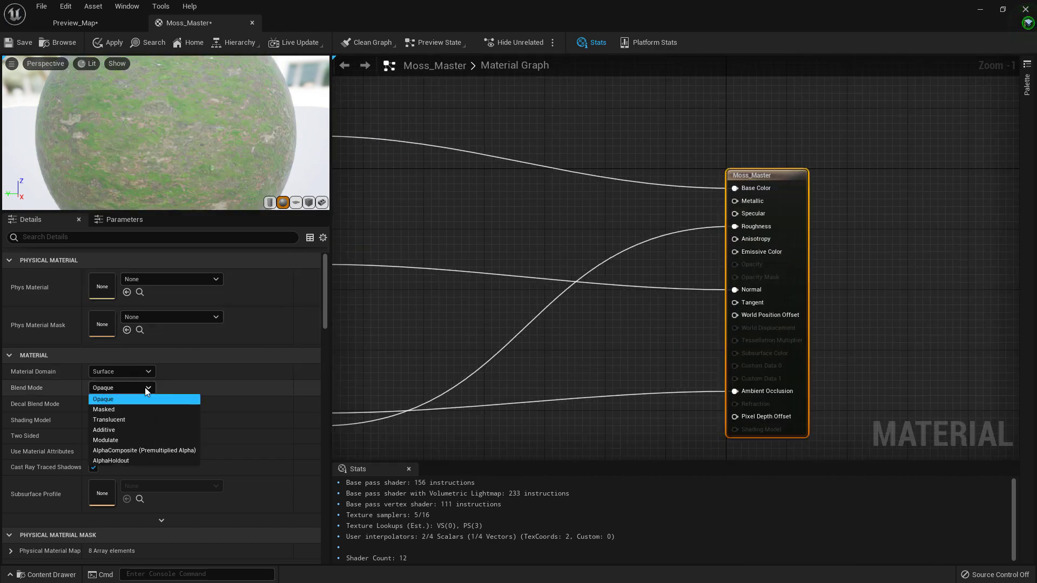
click(128, 407)
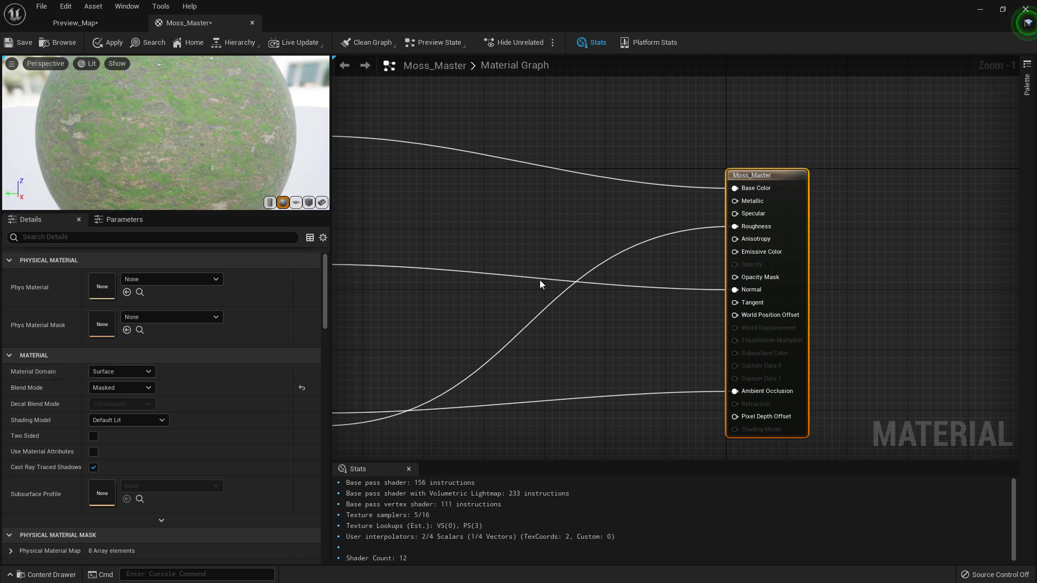
- Add a TextureCoordinate node in the empty graph area ahead of the texture samples
right_drag(539, 280, 517, 284)
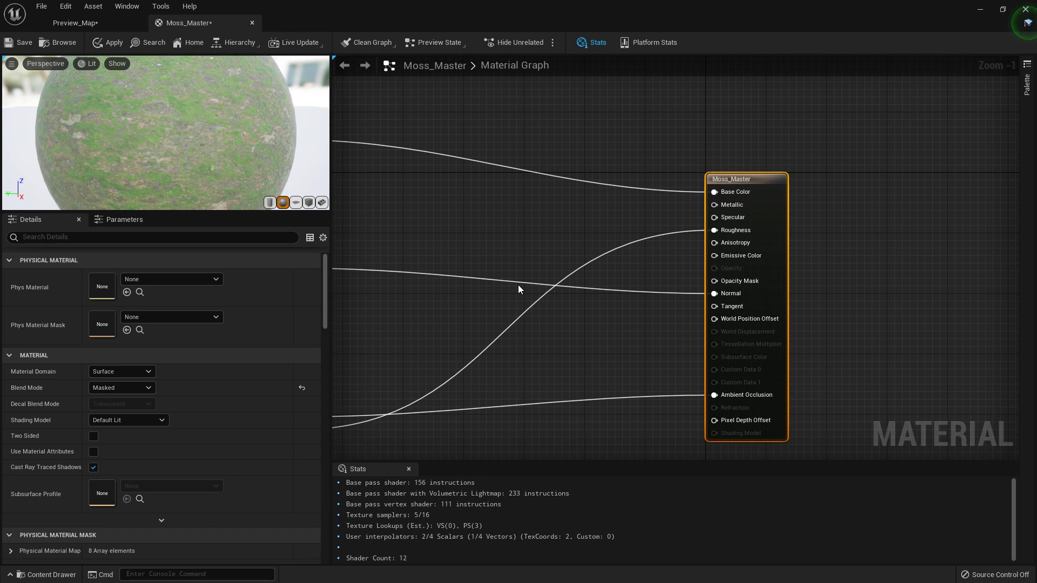
right_drag(541, 261, 573, 270)
right_drag(514, 250, 797, 228)
scroll(539, 262, down, 2)
right_drag(496, 239, 559, 260)
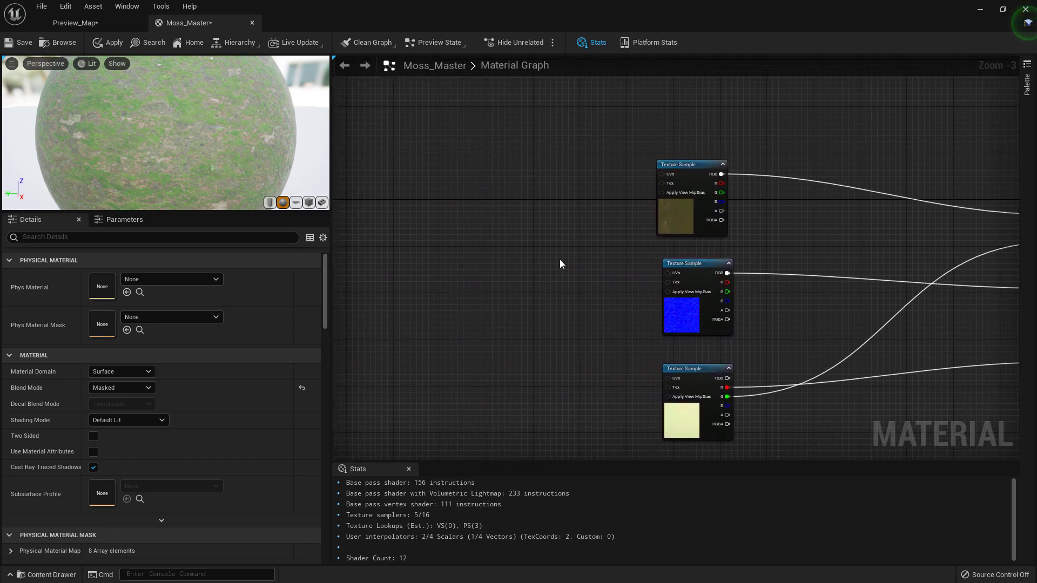
right_click(485, 256)
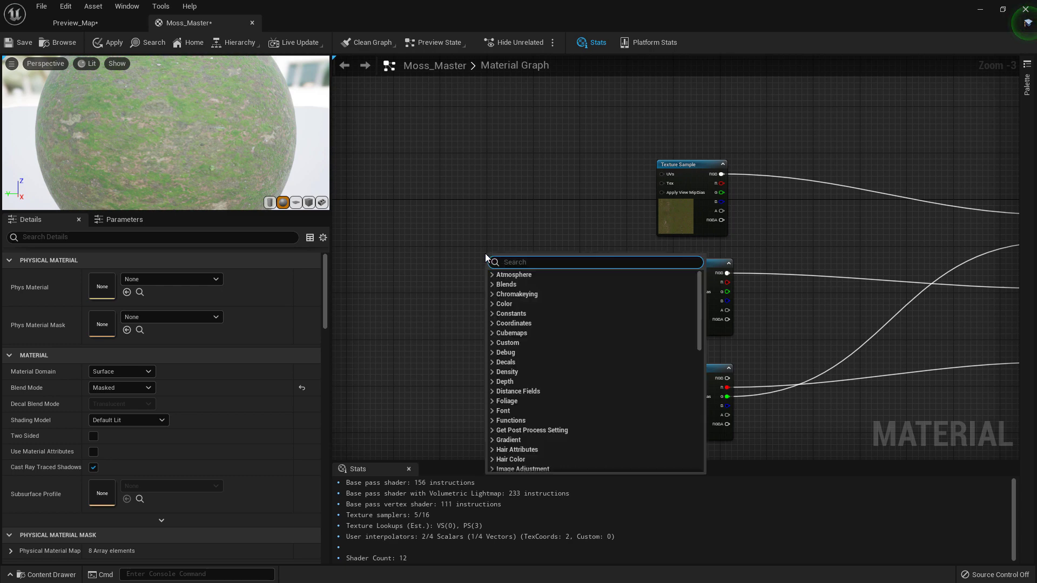
text(textu)
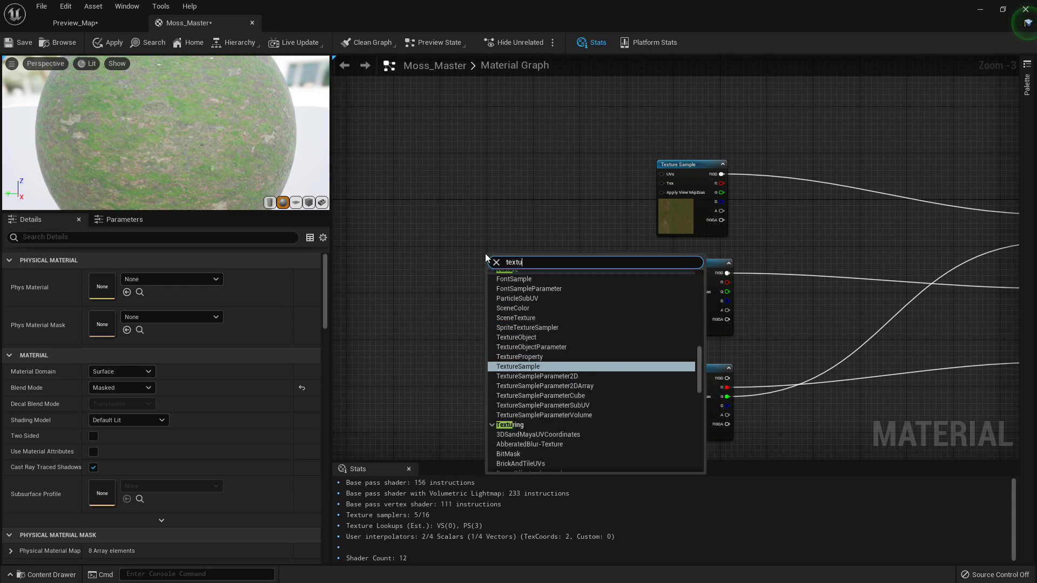
text(rec)
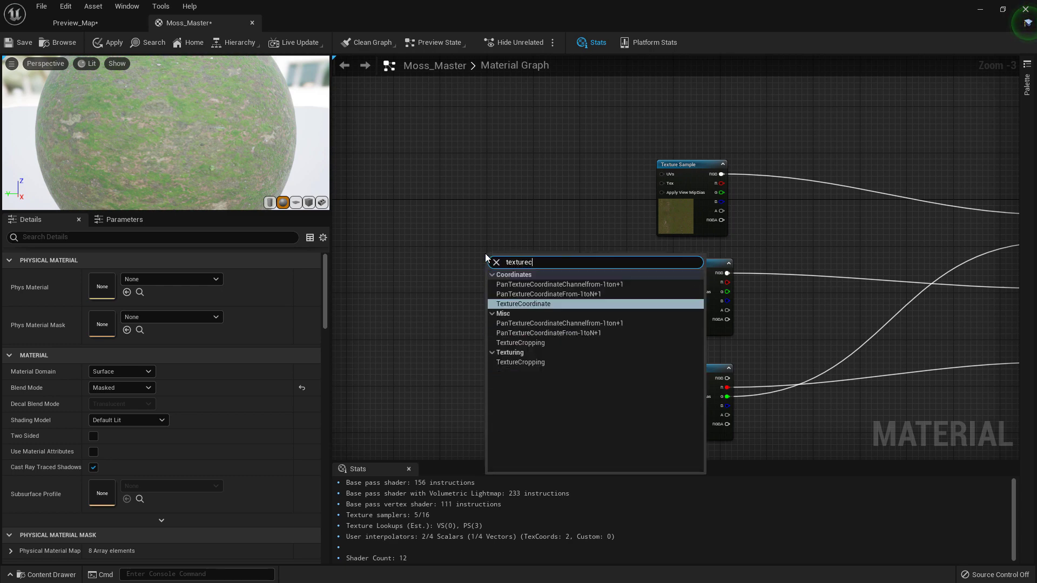
key(Return)
scroll(485, 253, up, 3)
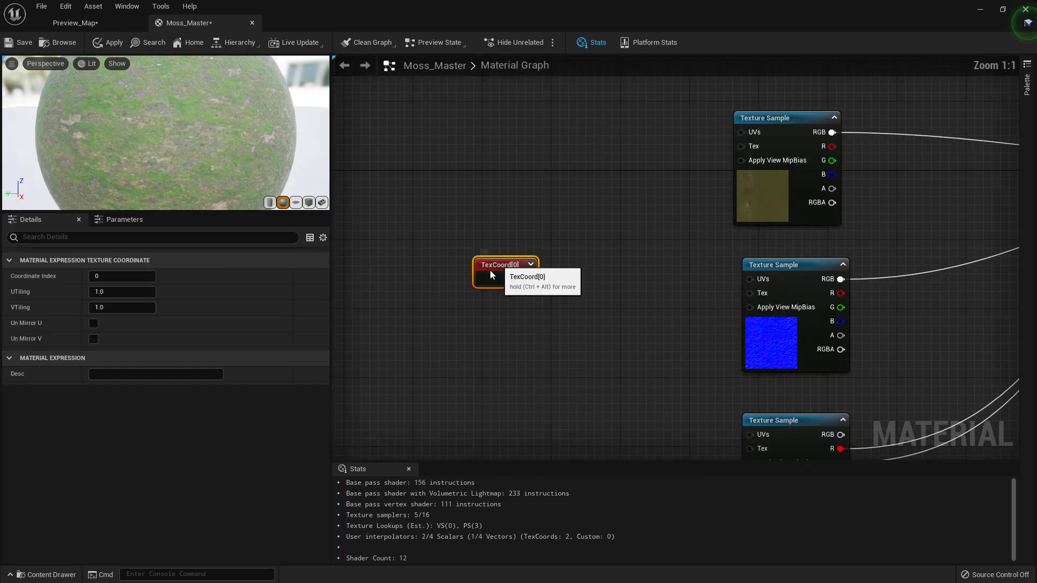
drag(490, 270, 462, 301)
- Add a Multiply node beside the TexCoord node and connect the TexCoord output to its B input
right_click(598, 296)
text(mult)
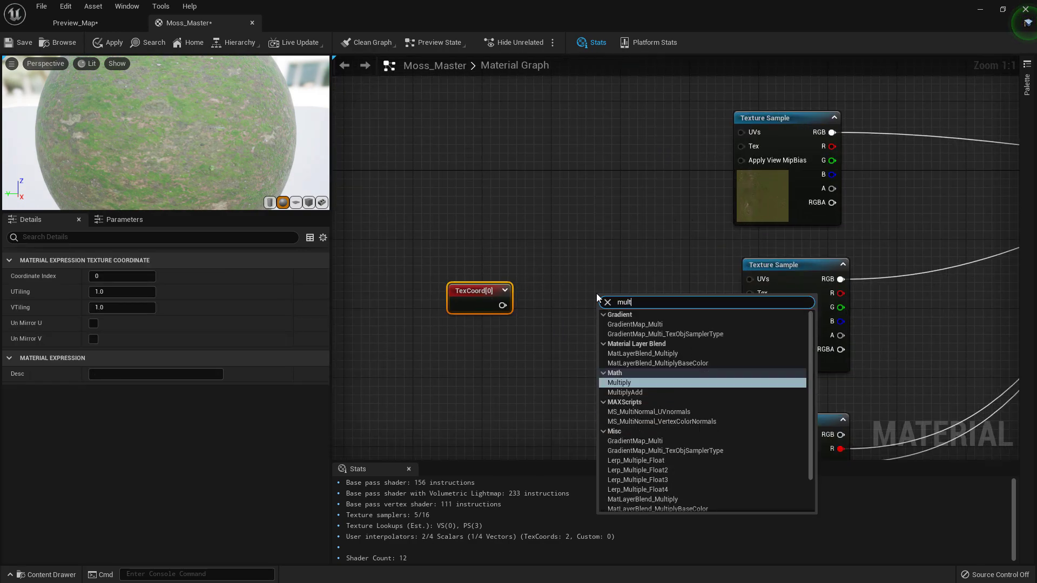
key(Return)
drag(505, 305, 604, 329)
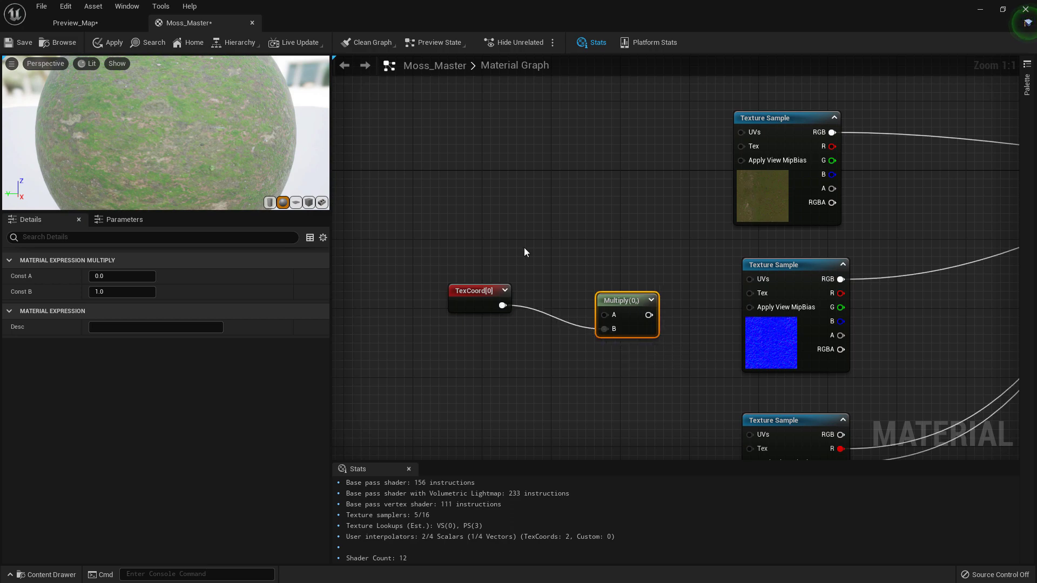
- Create a scalar parameter named Tilling with default value 1 and connect it to the Multiply node's A input
click(511, 242)
click(509, 245)
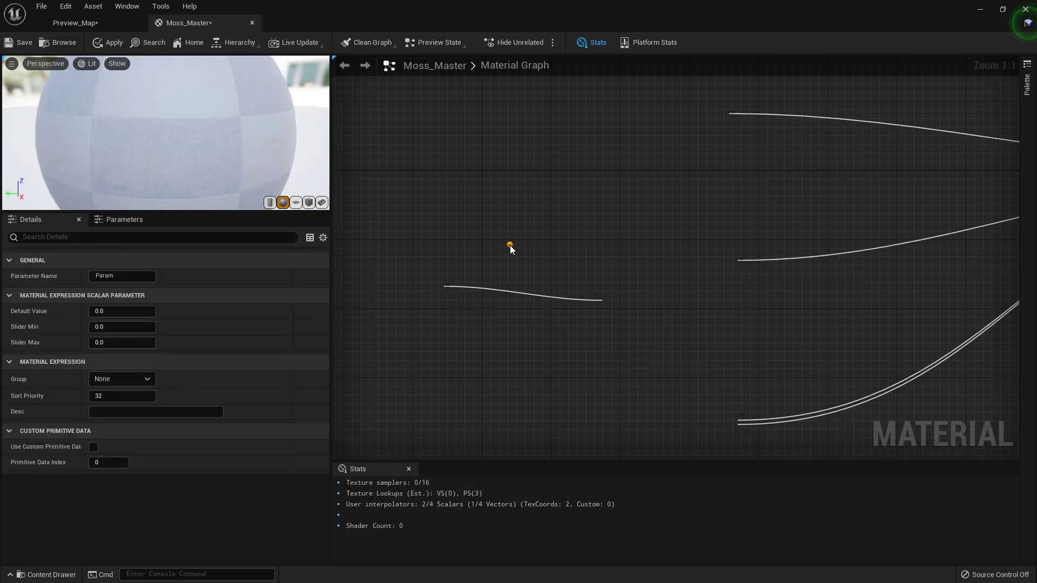
text(Tilling)
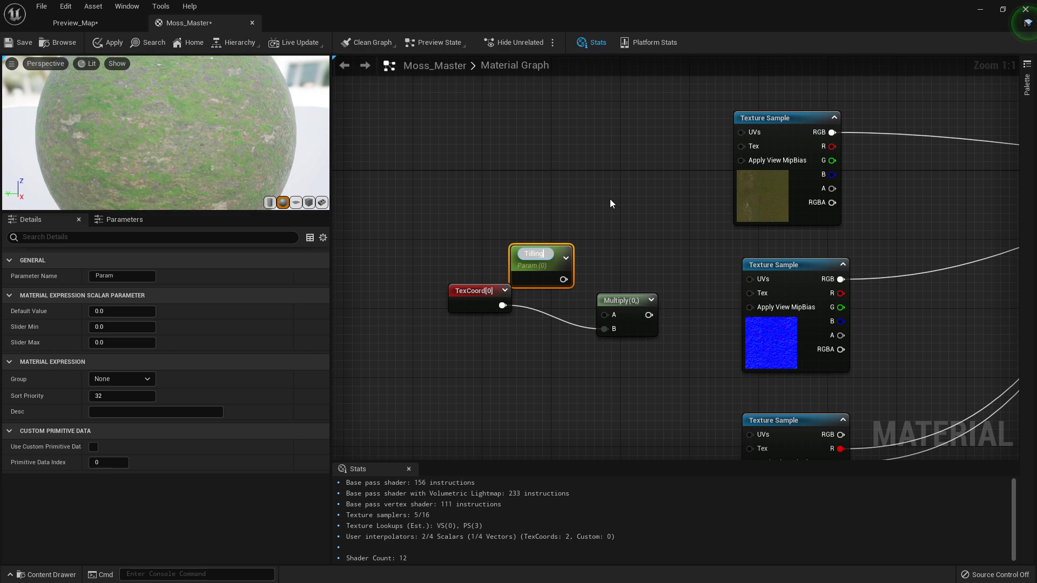
key(Return)
drag(537, 267, 607, 315)
click(122, 311)
text(1)
- Connect the tiling Multiply output to the UVs inputs of all three texture samples
right_drag(715, 308, 564, 254)
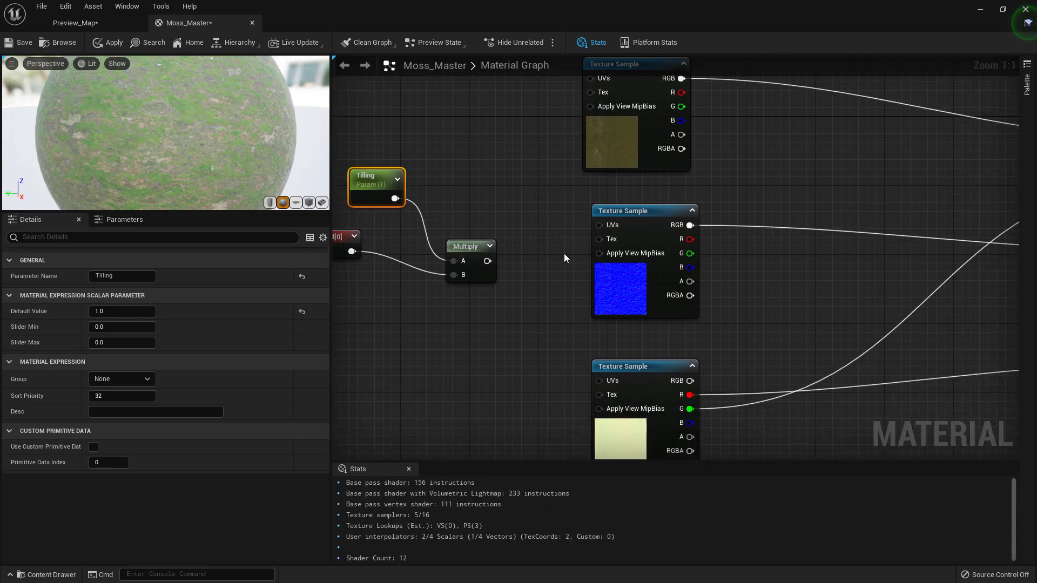
scroll(551, 253, down, 3)
drag(512, 255, 578, 137)
drag(496, 252, 586, 342)
- Add a Multiply node after the color texture sample and connect the texture's RGB output to its B input
right_drag(718, 175, 596, 294)
scroll(648, 257, up, 3)
right_click(577, 265)
text(mult)
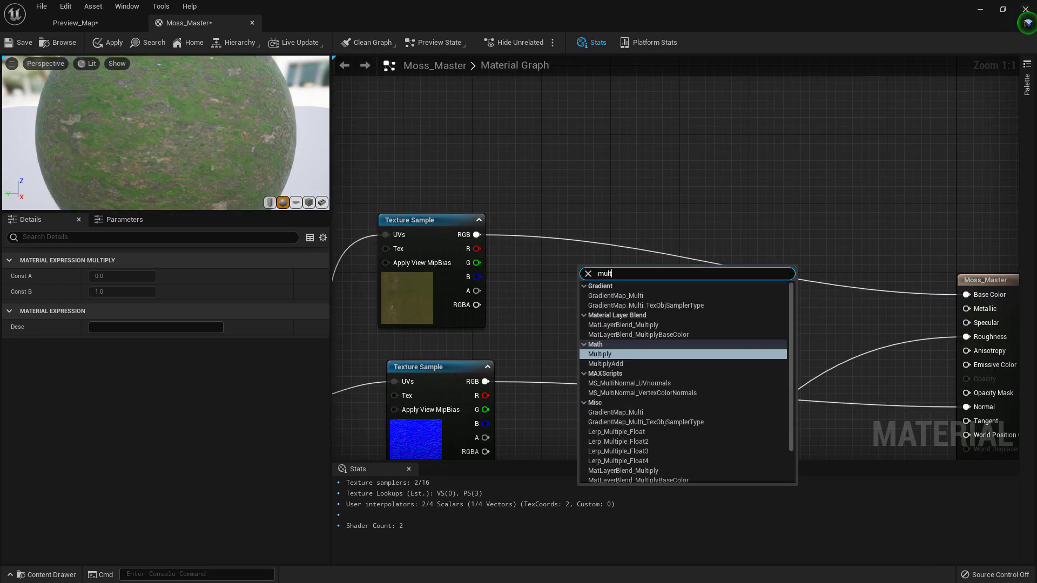
key(Return)
drag(478, 234, 594, 300)
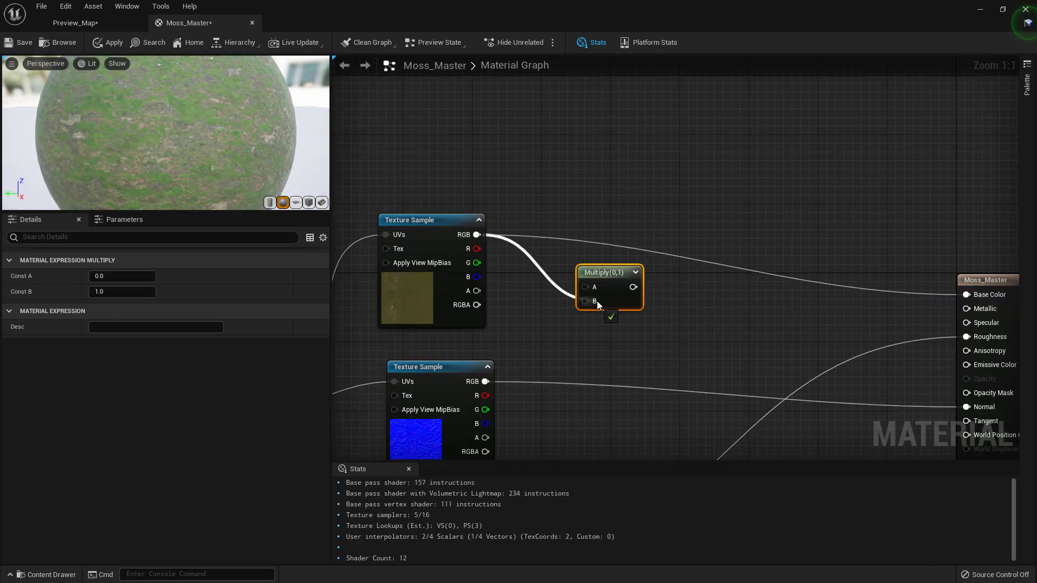
- Add a Constant3Vector node and place it above the Multiply node beside the color texture sample
right_drag(600, 177, 568, 242)
right_click(568, 243)
text(const)
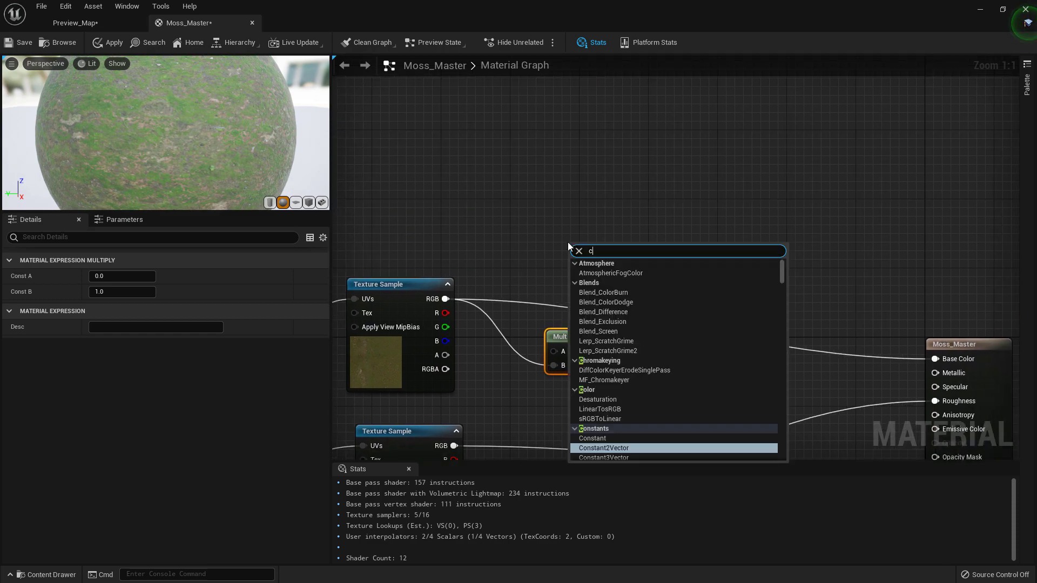
key(Down)
key(Down)
key(Return)
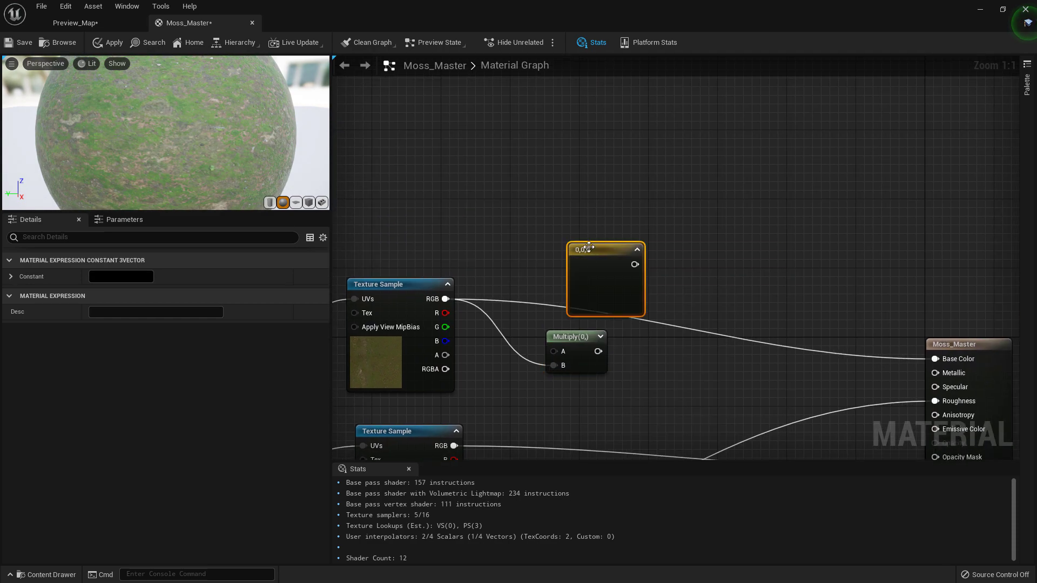
drag(596, 274, 512, 232)
- Convert the Constant3Vector node to a parameter named Color_Overlay
right_click(513, 225)
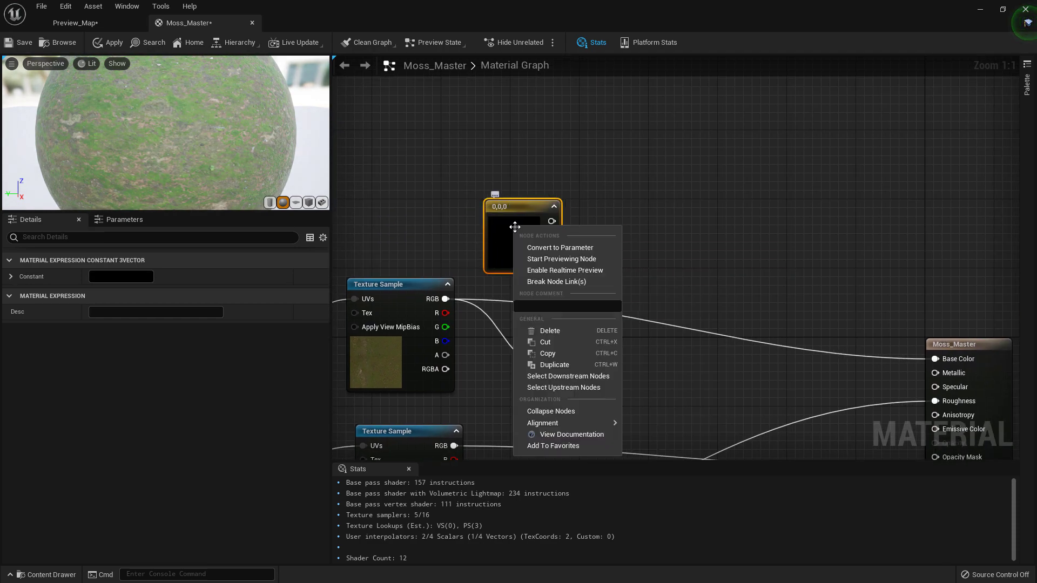
click(550, 249)
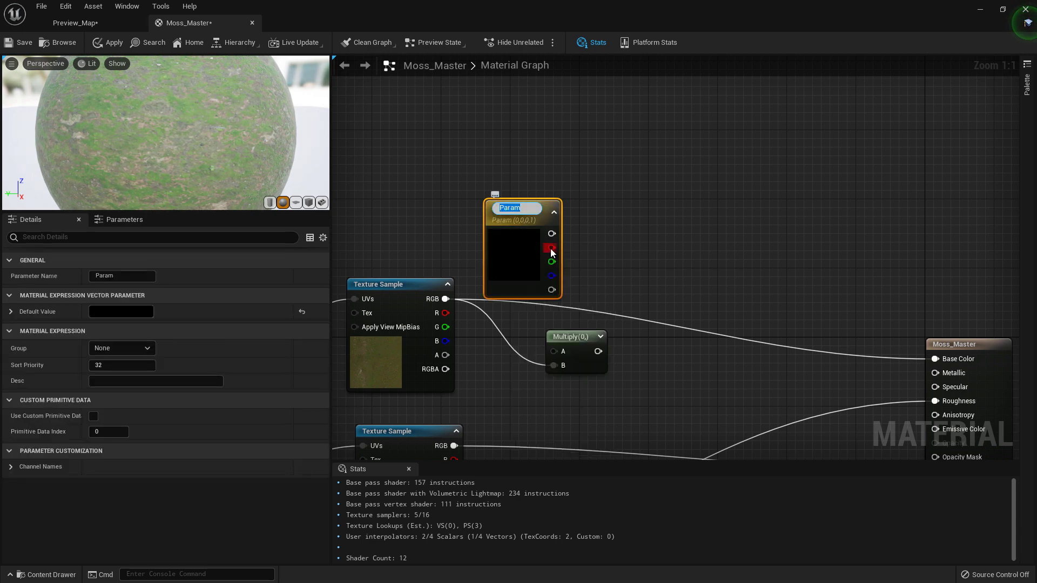
text(Color_Overlay)
key(Return)
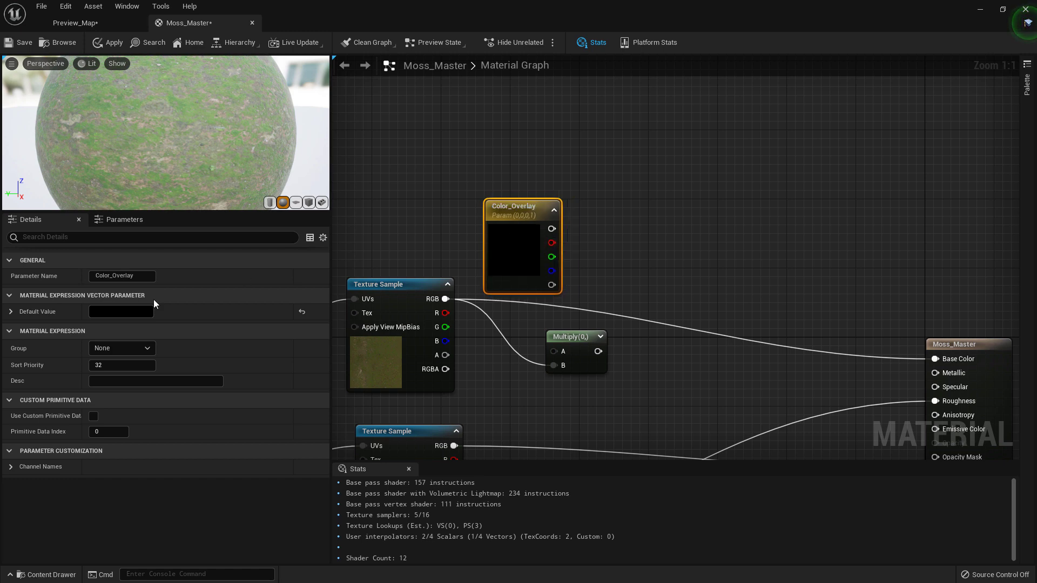
- Set the default value of the Color_Overlay parameter to white
click(143, 311)
click(304, 343)
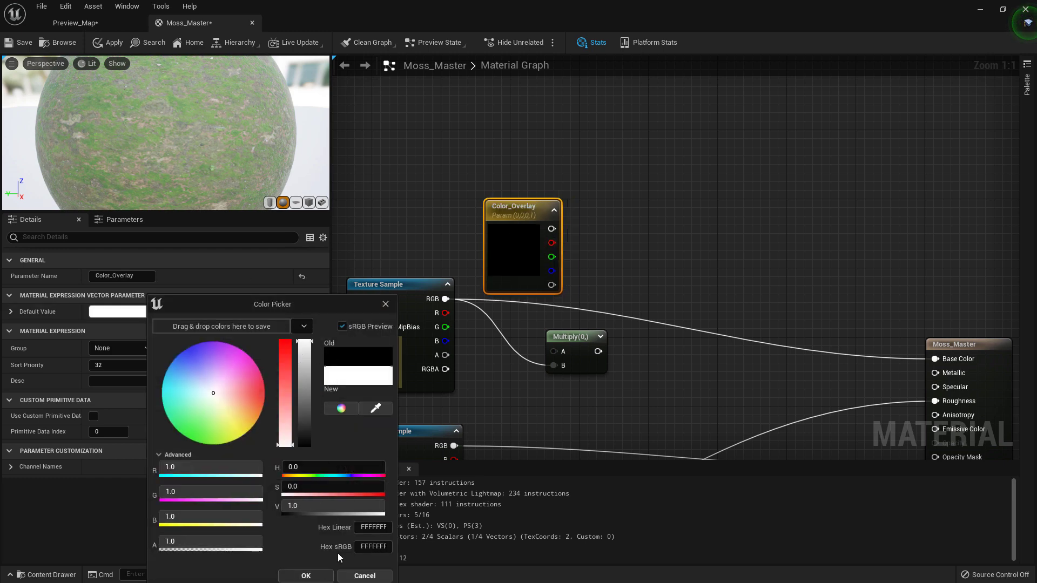
click(319, 575)
- Connect Color_Overlay to the color Multiply node's A input and the Multiply output to the material's Base Color
drag(551, 228, 947, 359)
right_drag(656, 297, 626, 228)
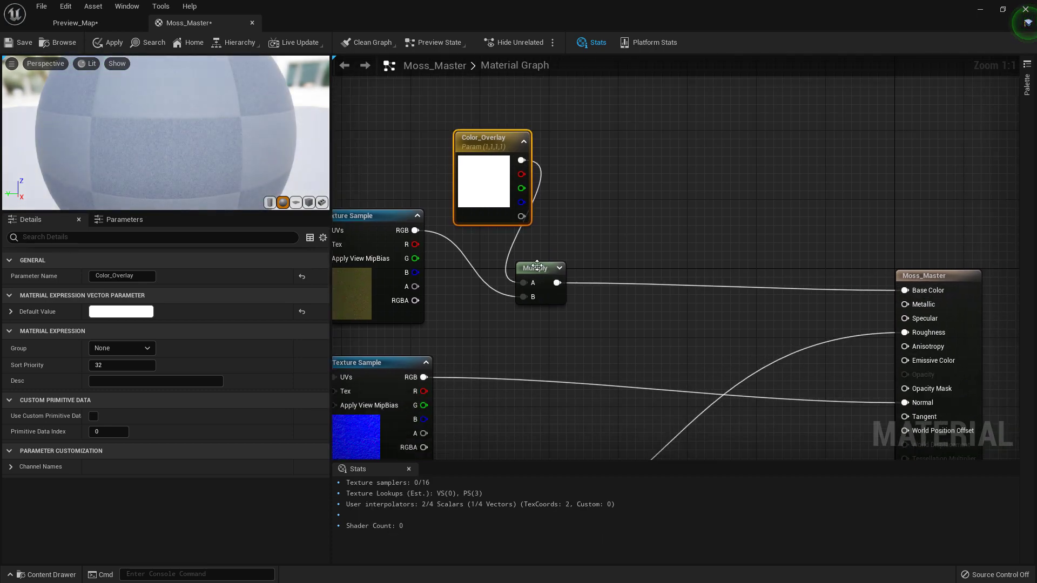
drag(535, 270, 592, 245)
- Move all texture, tiling and color nodes together farther away from the Moss_Master output node
scroll(506, 267, down, 4)
right_drag(506, 267, 642, 253)
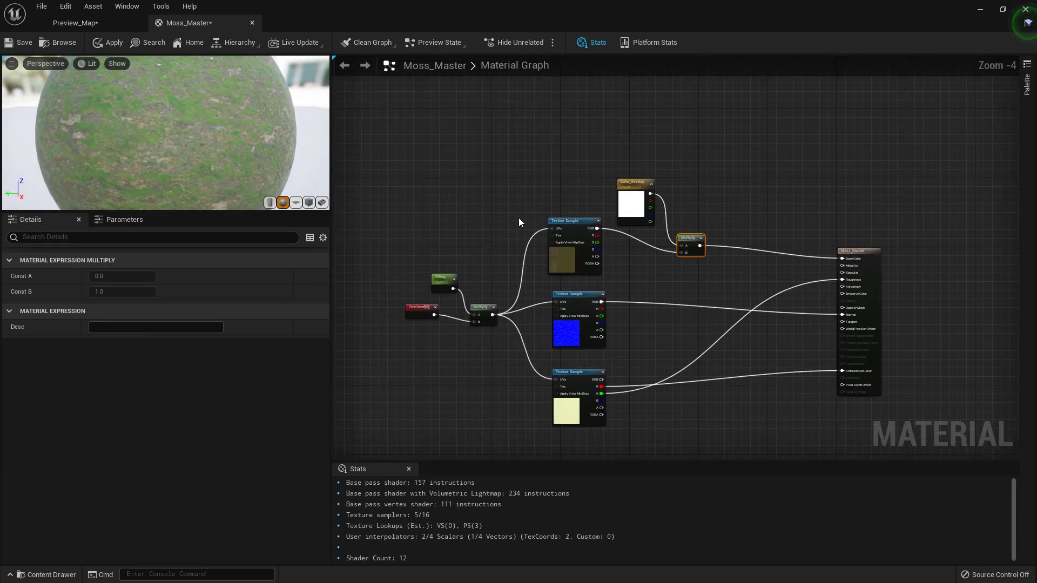
drag(386, 166, 709, 439)
drag(577, 389, 509, 387)
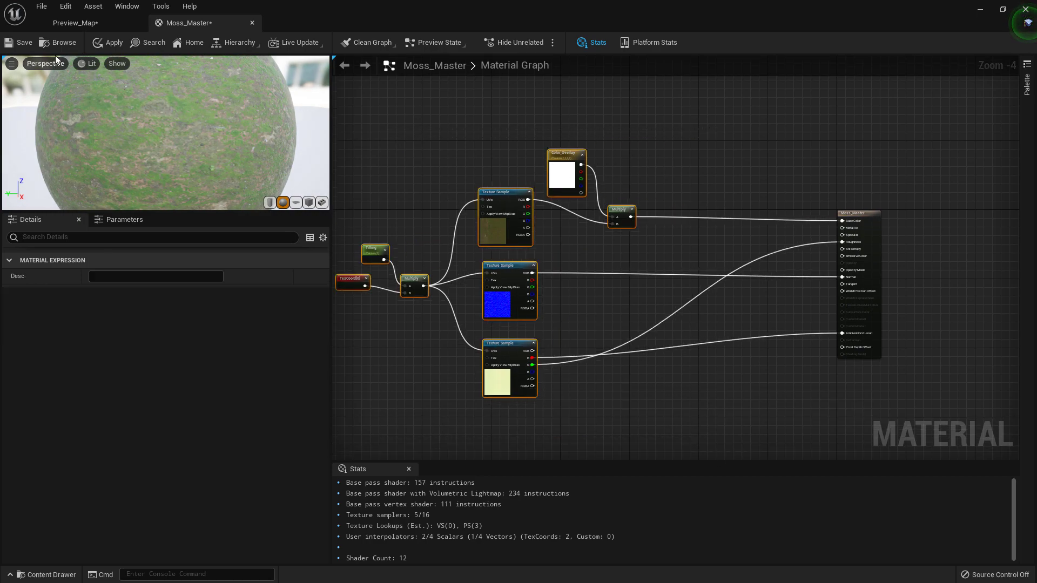
- Bring the Moss_Masks_Moss_Mask_01 texture from the Rocks folder into the Moss_Master graph as a texture sample
click(87, 24)
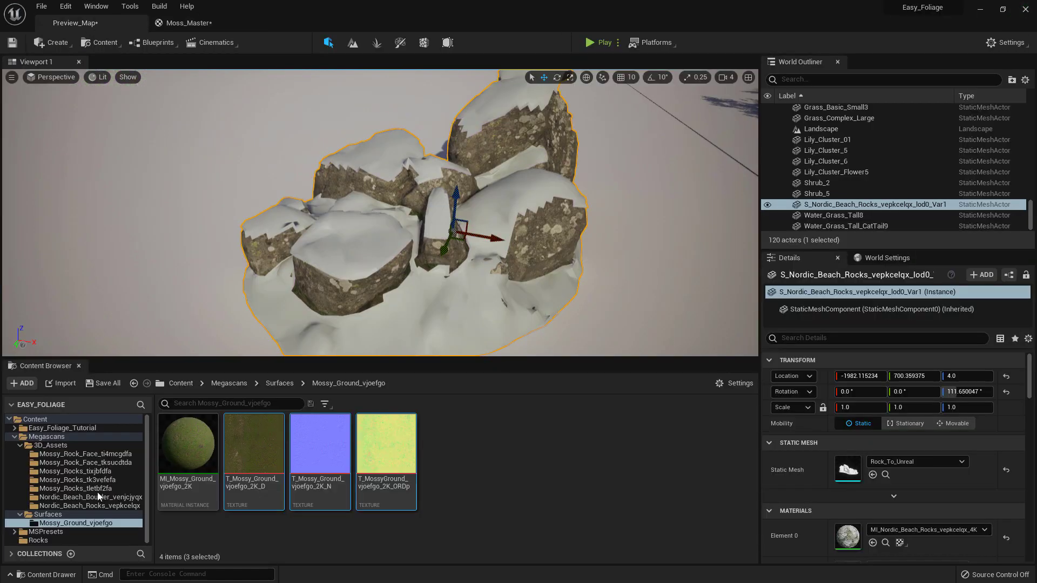
click(45, 532)
click(38, 540)
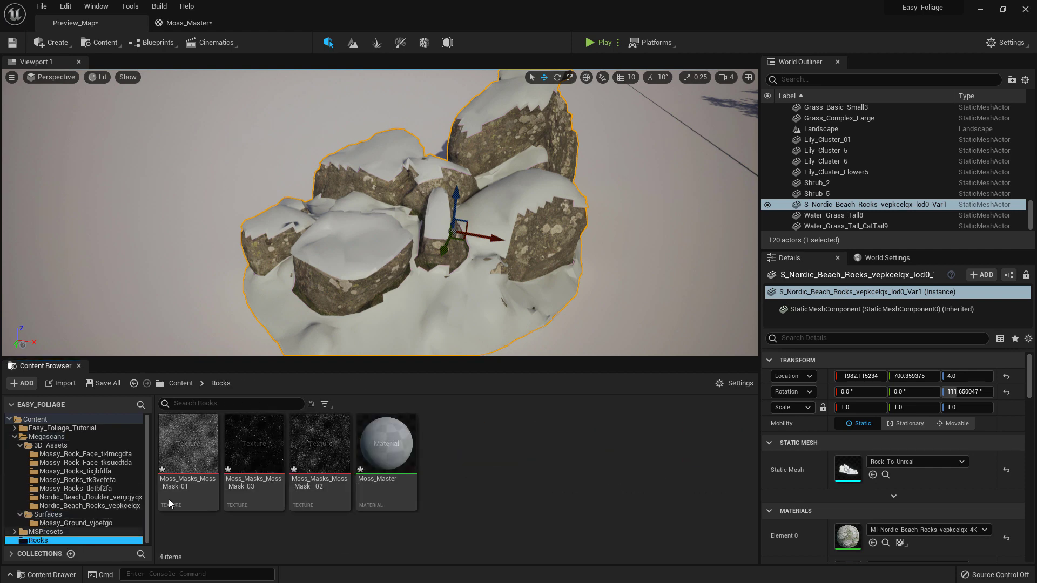
drag(187, 444, 553, 296)
right_drag(679, 280, 597, 237)
scroll(498, 273, up, 3)
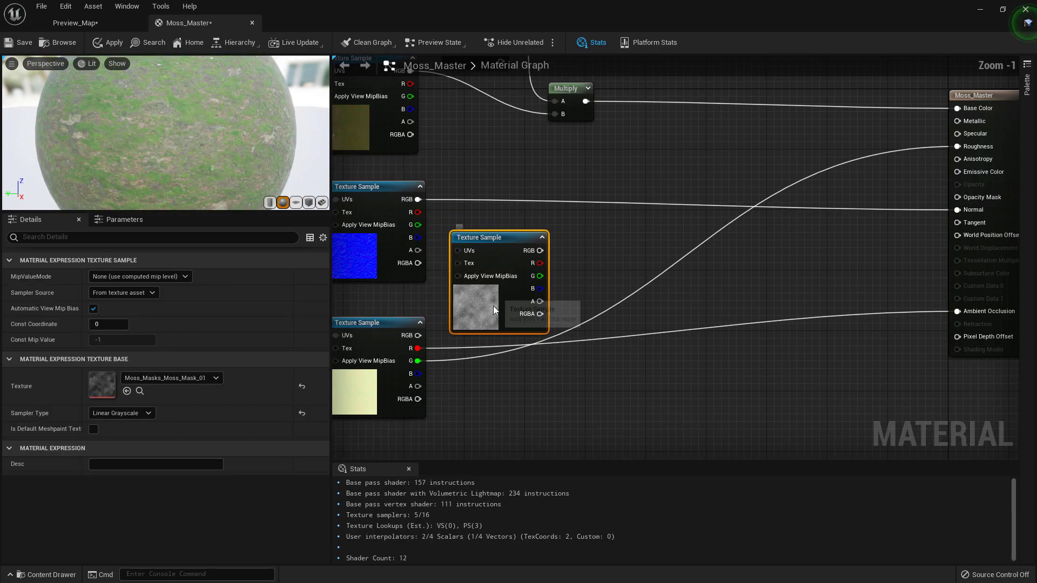
- Position the moss mask texture sample in the empty space below the other texture samples
drag(493, 306, 553, 315)
right_drag(646, 246, 554, 262)
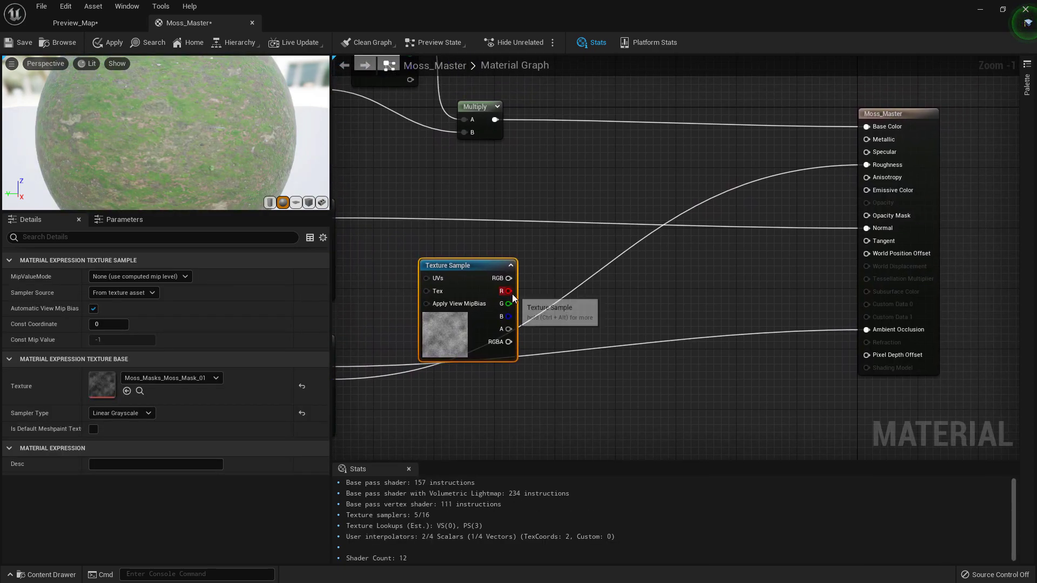
scroll(514, 286, up, 1)
right_drag(580, 365, 577, 195)
drag(432, 162, 441, 361)
- Add a Multiply node beside the moss mask sample and connect the mask's RGB output to its B input
right_click(555, 320)
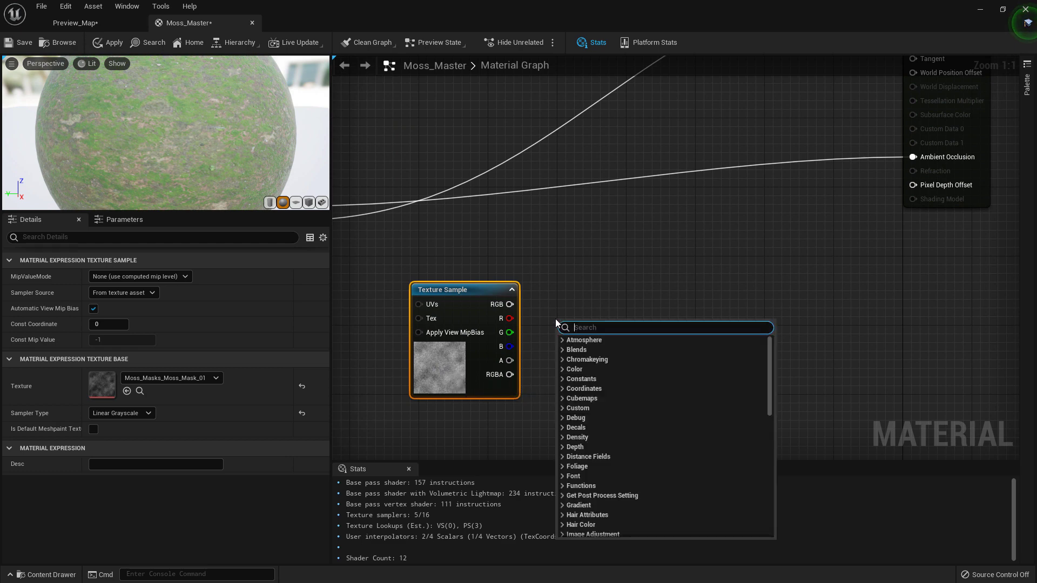
text(mul)
key(Return)
drag(510, 304, 547, 344)
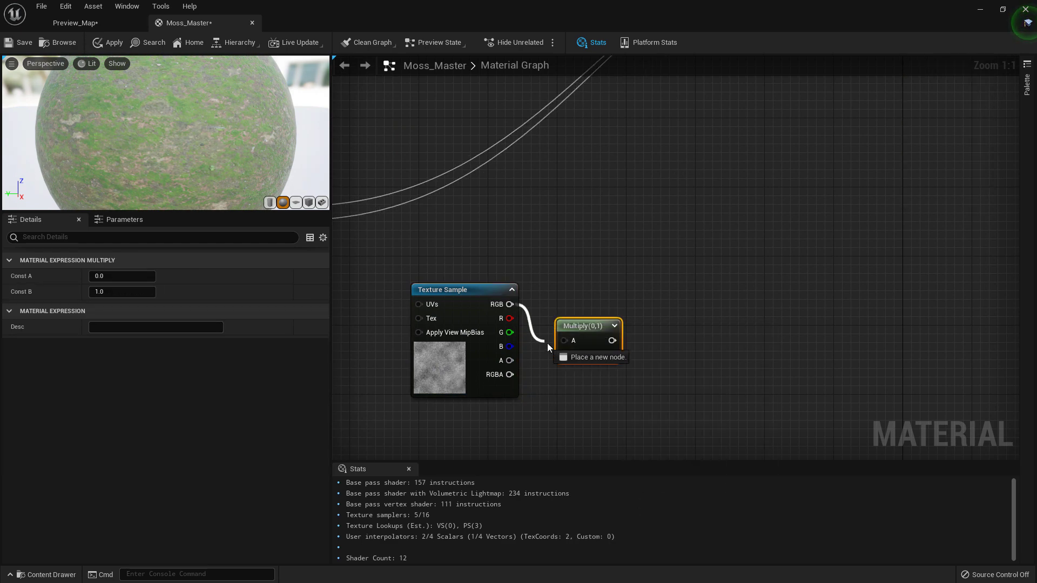
drag(465, 290, 421, 342)
- Create a scalar parameter named Mask_Strength with default value 1 and connect it to the mask Multiply node's A input
click(432, 264)
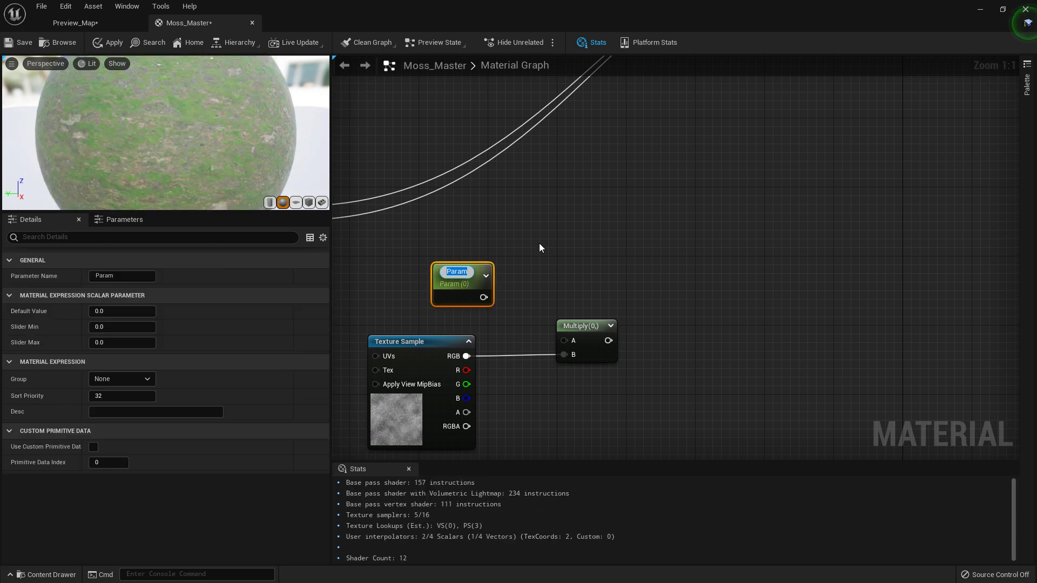
text(Mas)
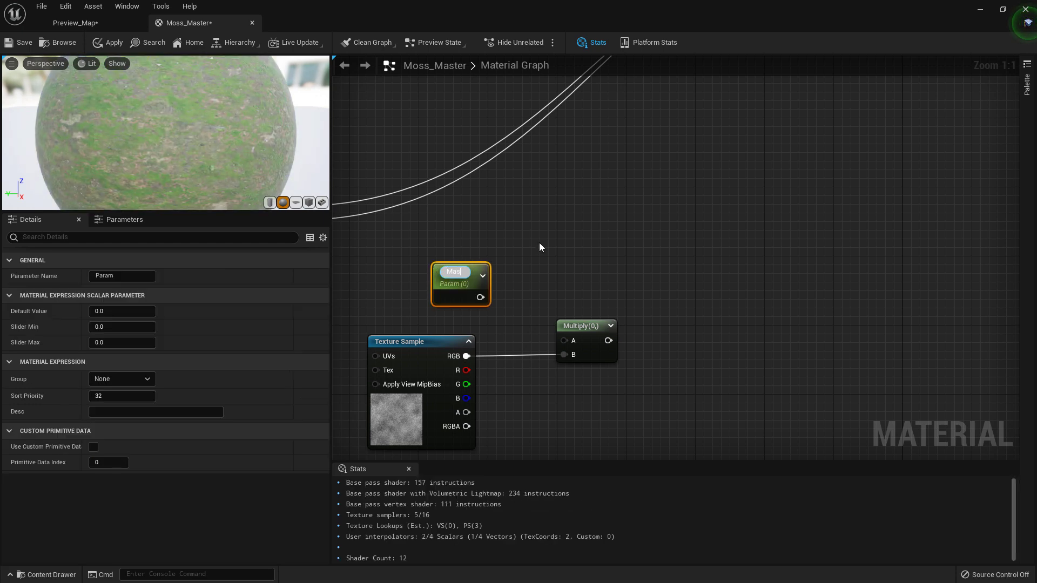
text(k_Strength)
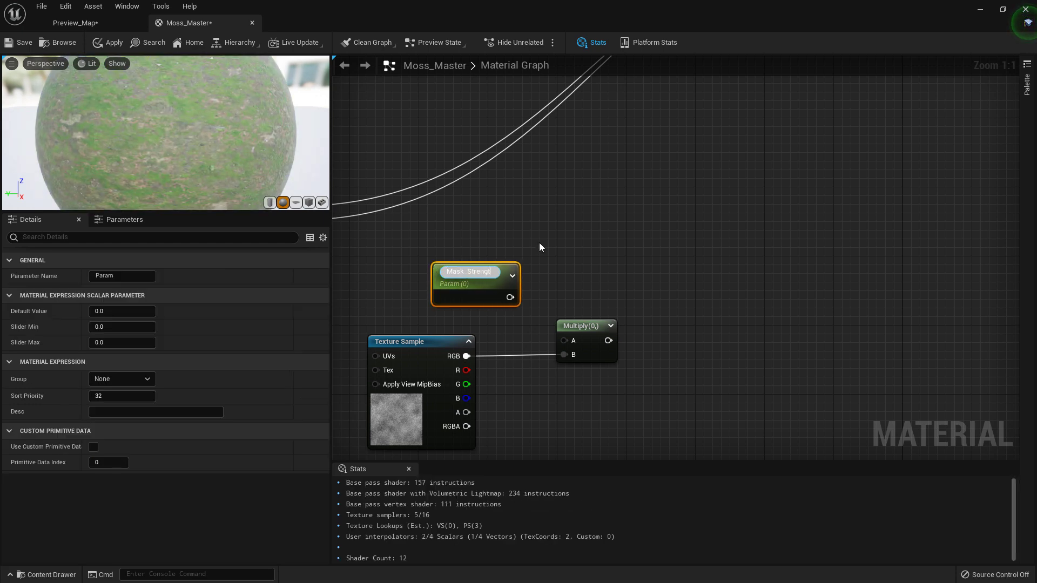
key(Return)
click(107, 309)
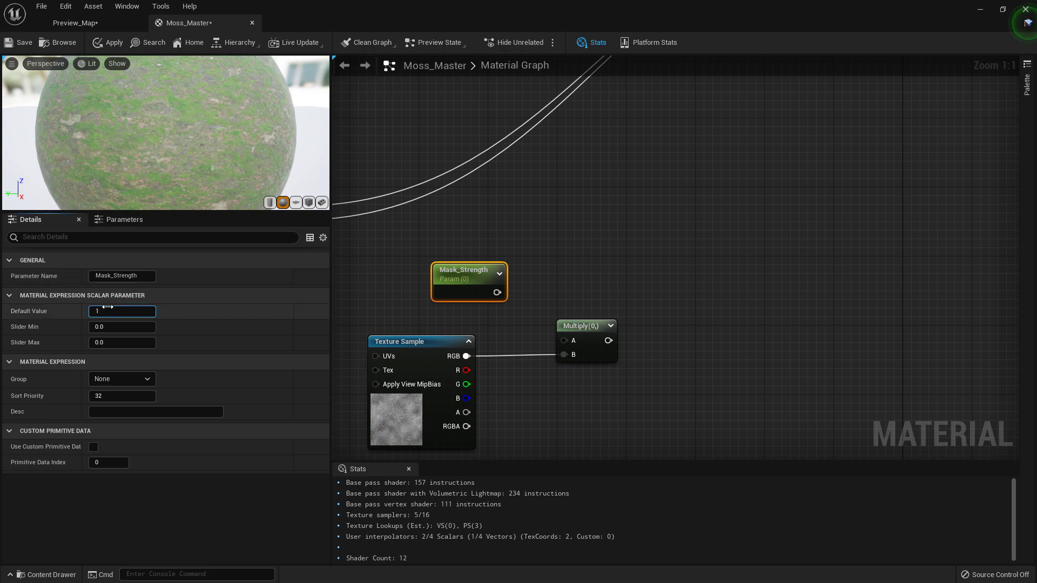
text(1)
key(Return)
drag(494, 292, 563, 340)
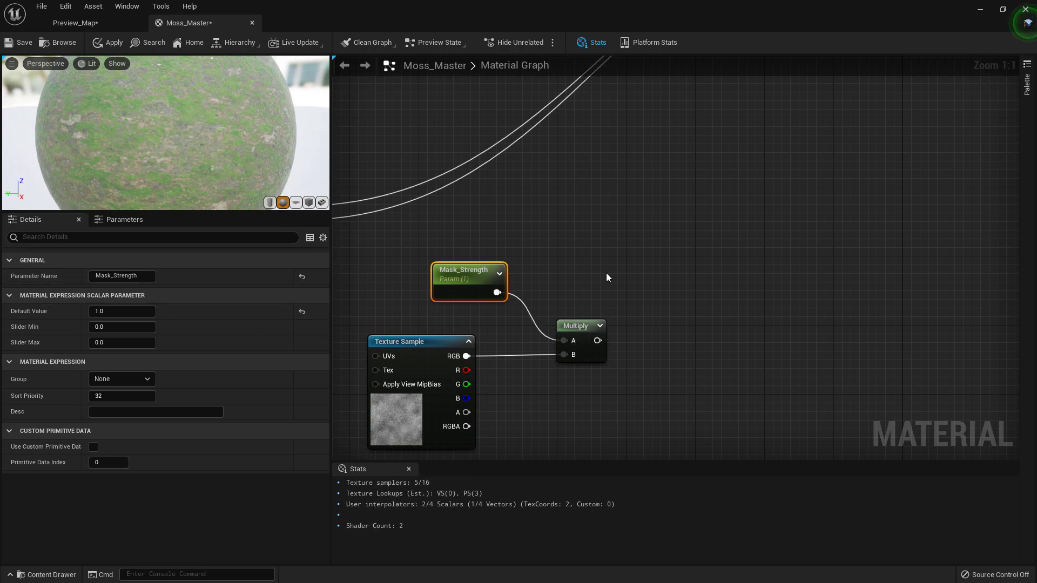
- Connect the mask Multiply output to the material's Opacity Mask input
scroll(569, 355, down, 3)
drag(565, 386, 787, 177)
right_drag(457, 371, 553, 294)
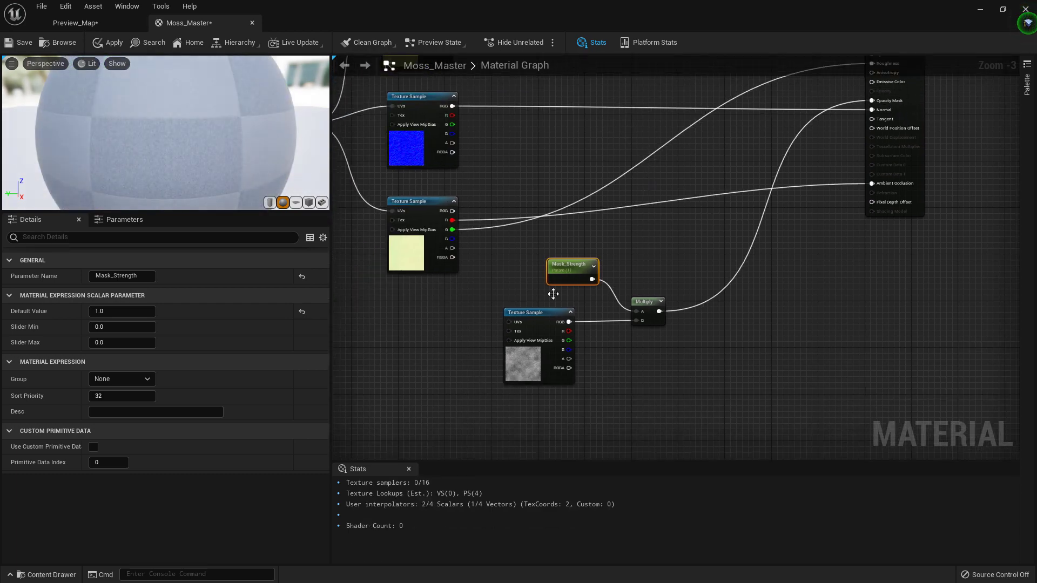
click(516, 365)
right_drag(561, 225, 555, 261)
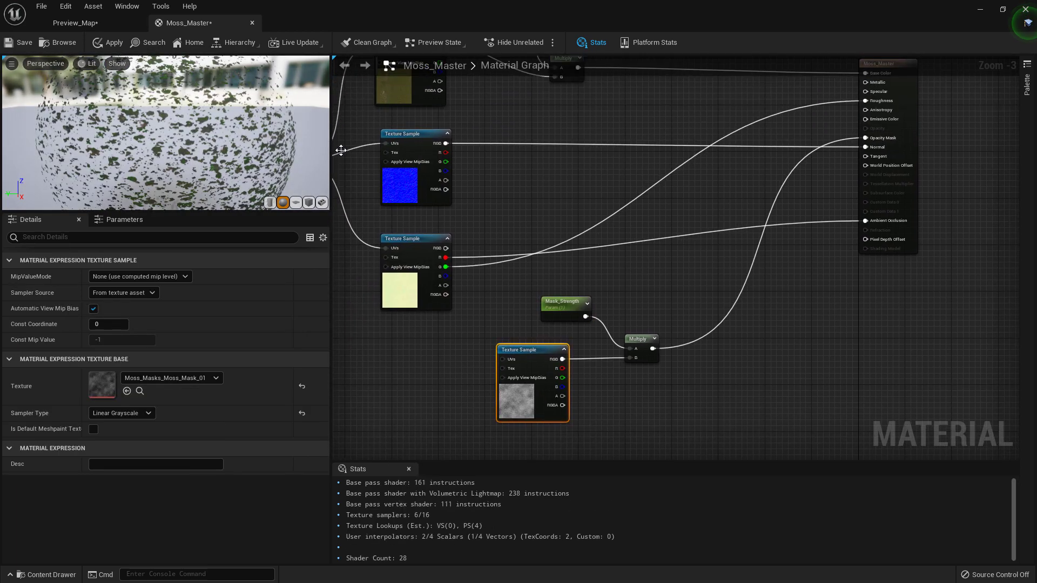
drag(229, 213, 226, 160)
key(super+Down)
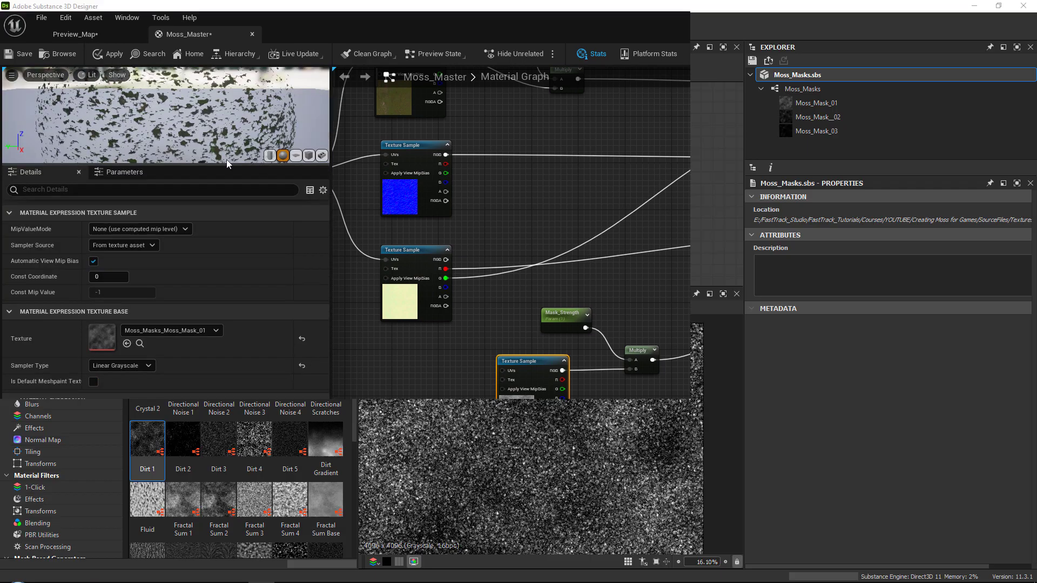
click(695, 19)
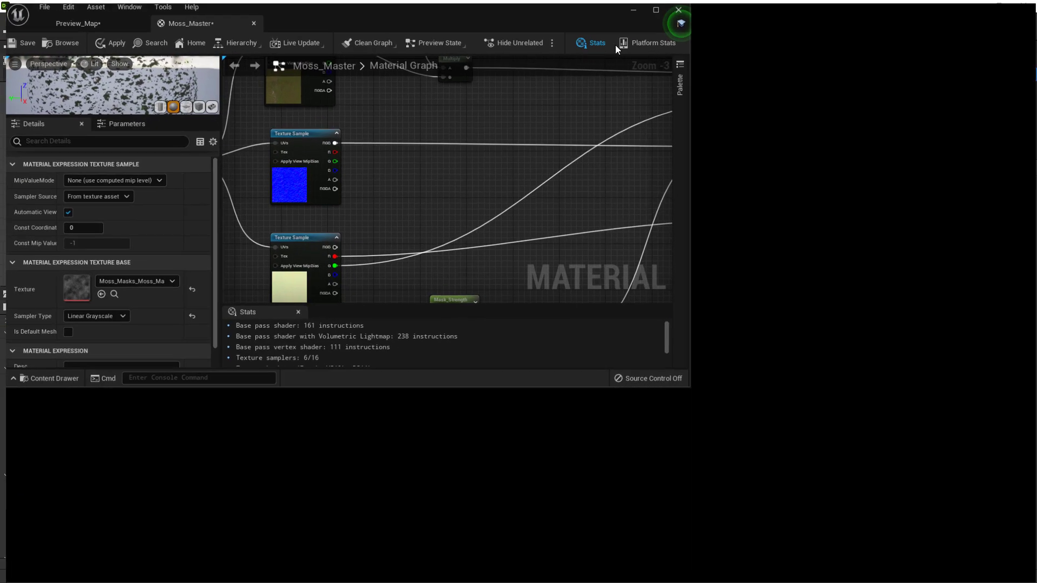
- Enlarge the material preview viewport and rotate its view to examine the masked moss on the sphere
drag(195, 239, 195, 272)
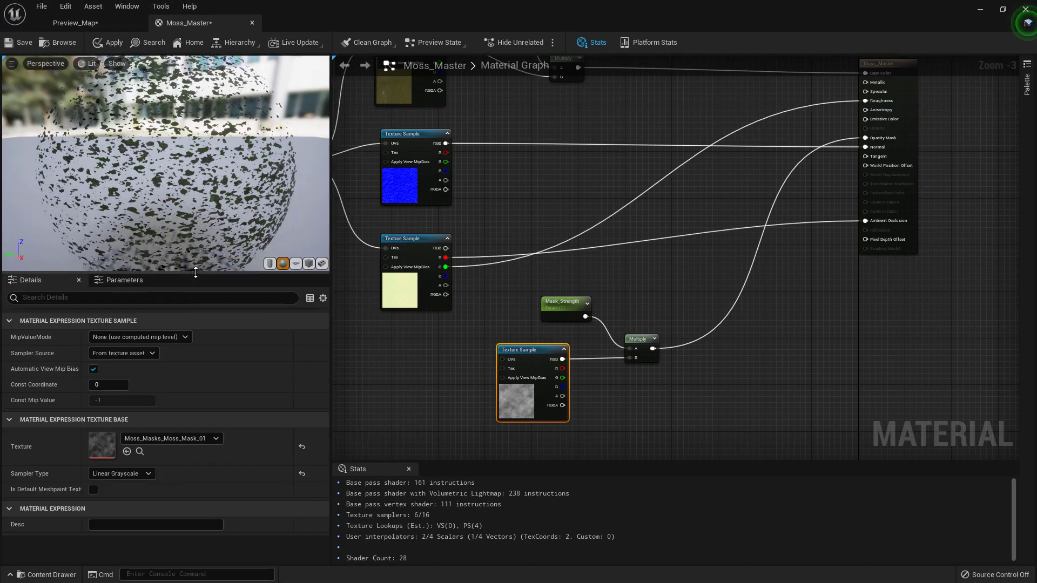
drag(211, 177, 157, 167)
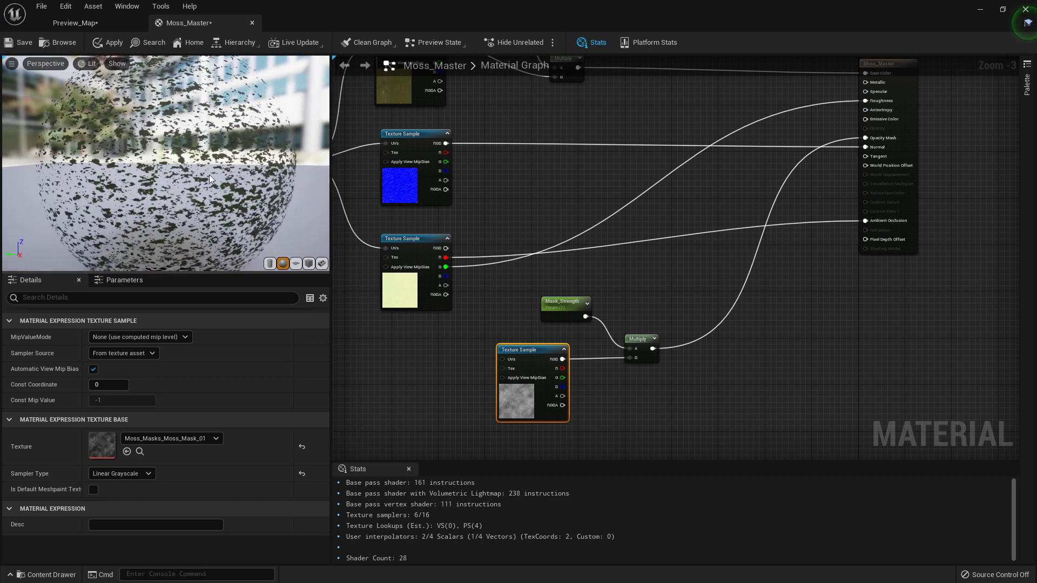
- Test a Mask_Strength default value of 3 in the preview, and restore it to 1
right_drag(626, 253, 621, 238)
click(555, 289)
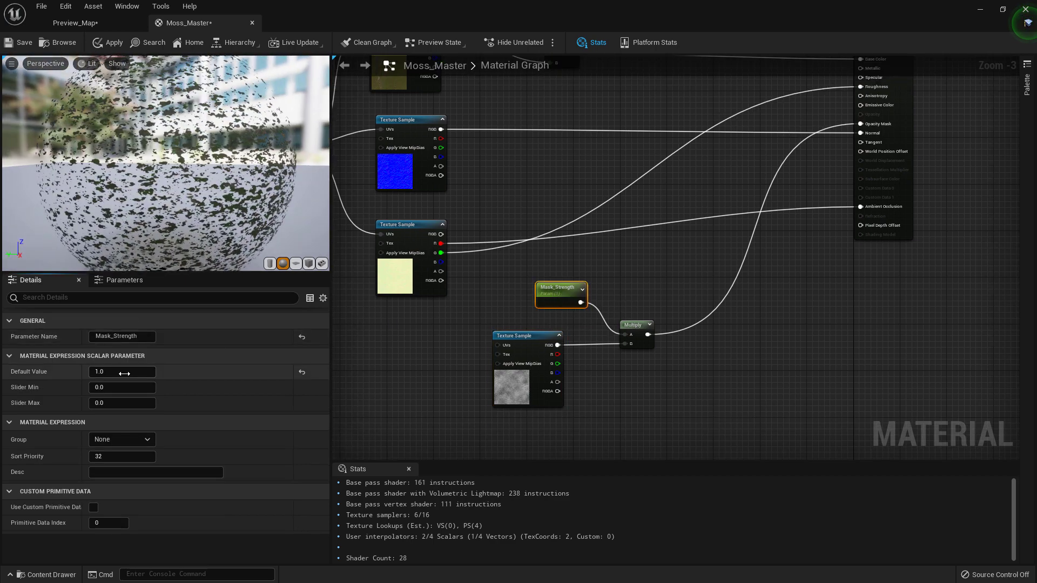
text(3)
key(Return)
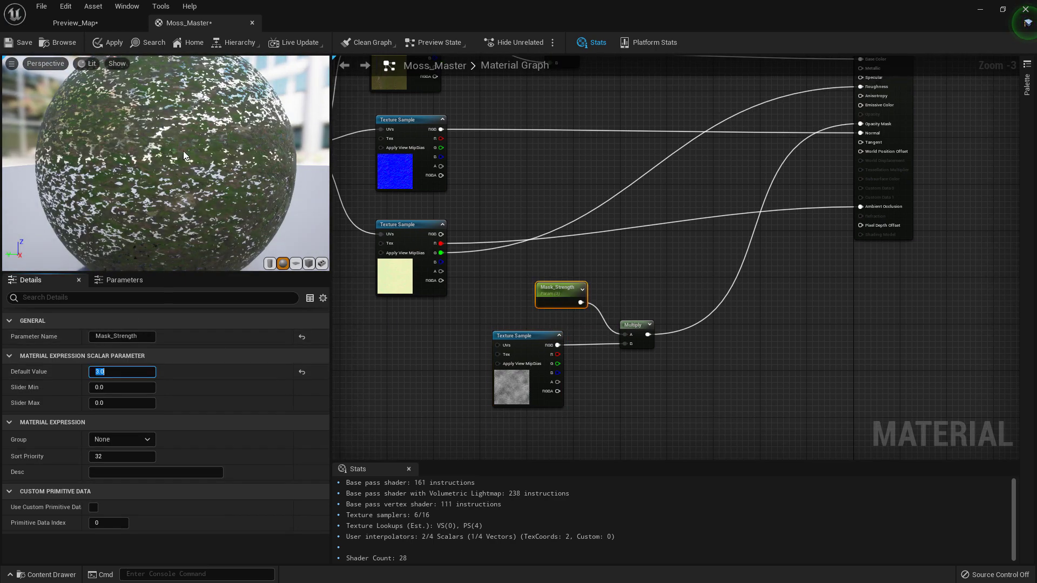
text(2)
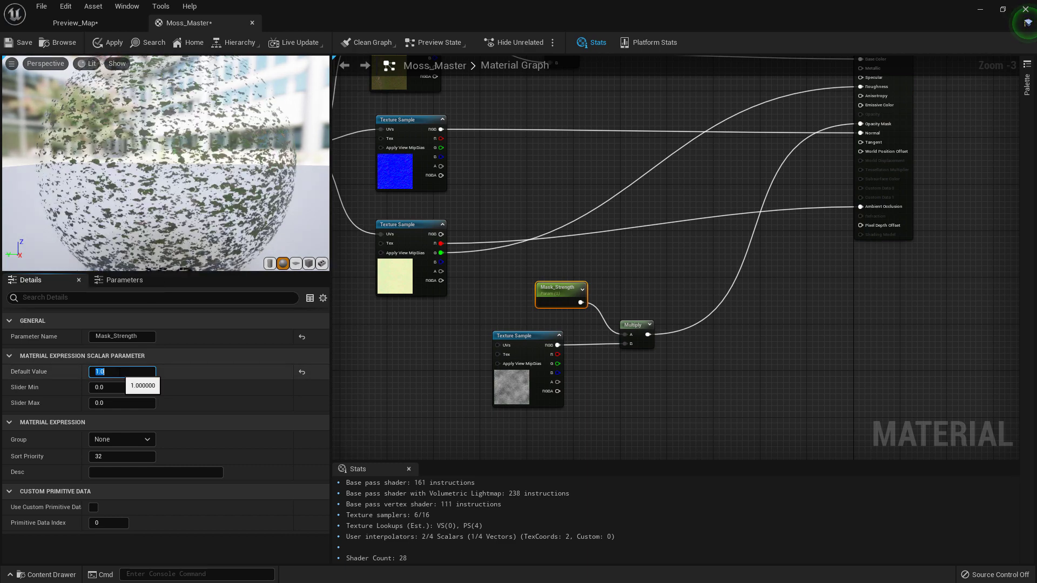
key(Return)
text(1)
key(Return)
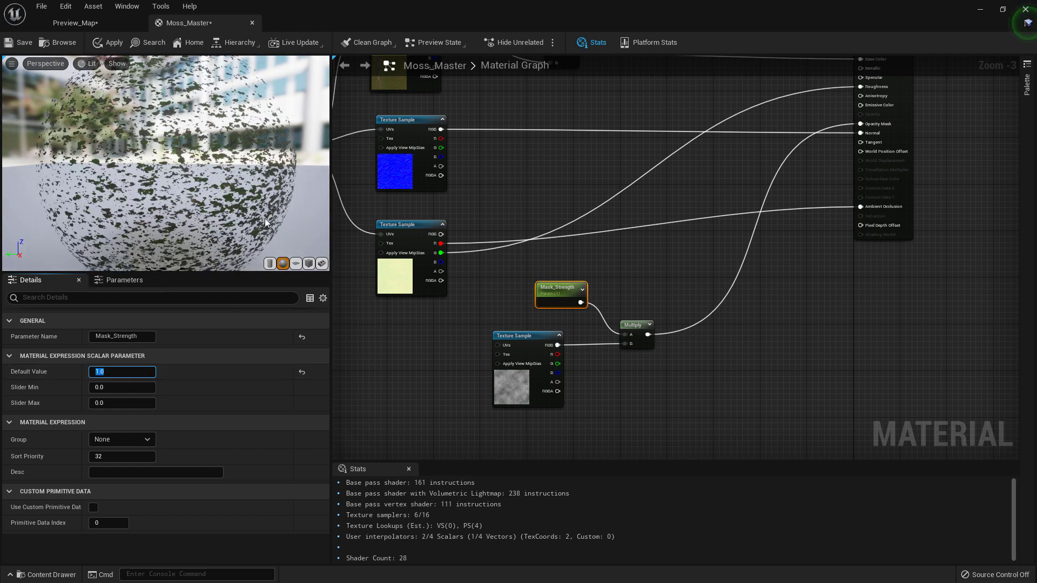
- Convert the color texture sample to a texture parameter named Base_Color
right_drag(762, 319, 784, 315)
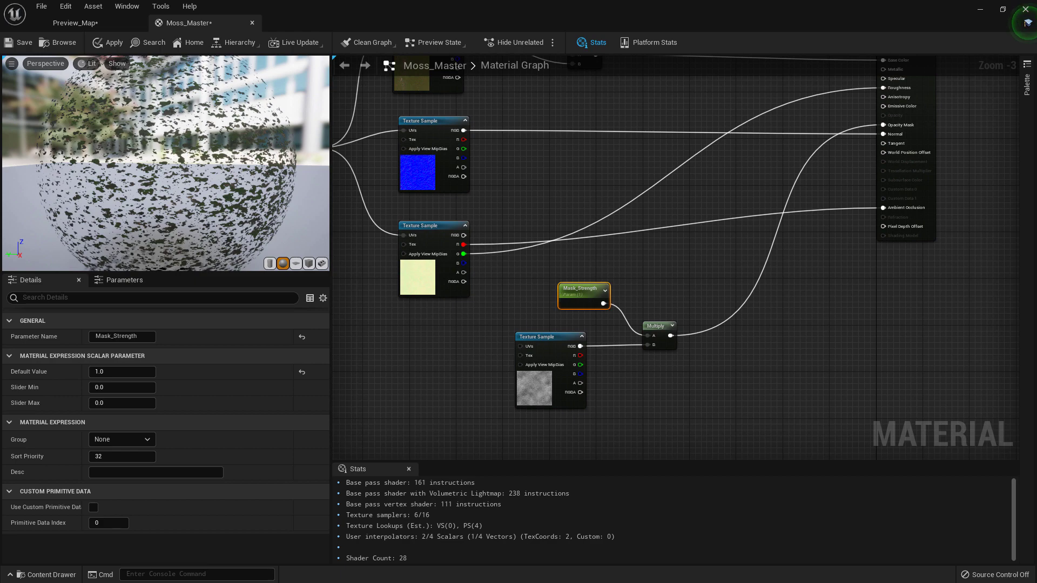
right_drag(583, 294, 667, 419)
click(510, 188)
right_click(512, 185)
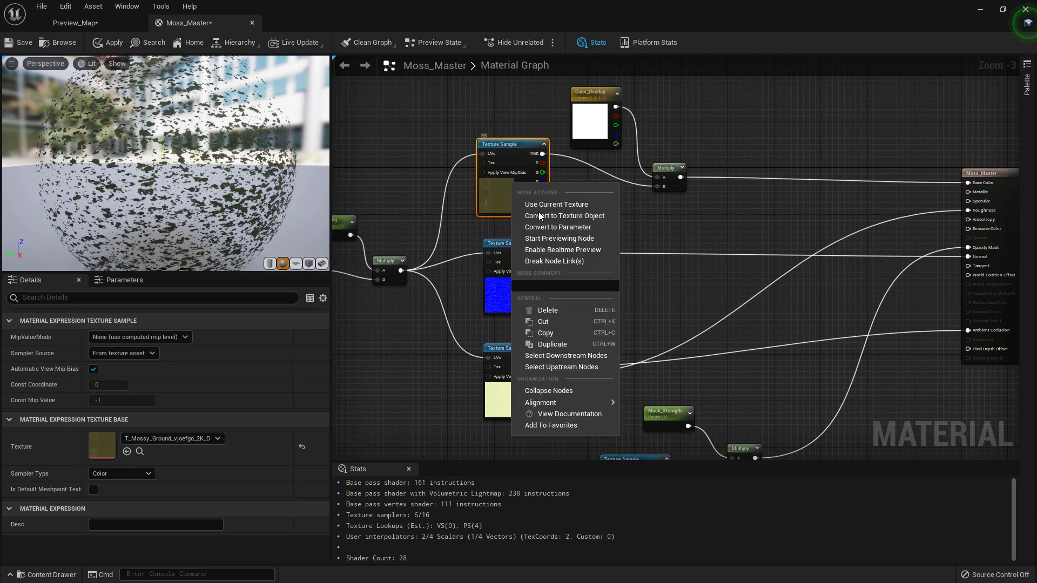
click(554, 227)
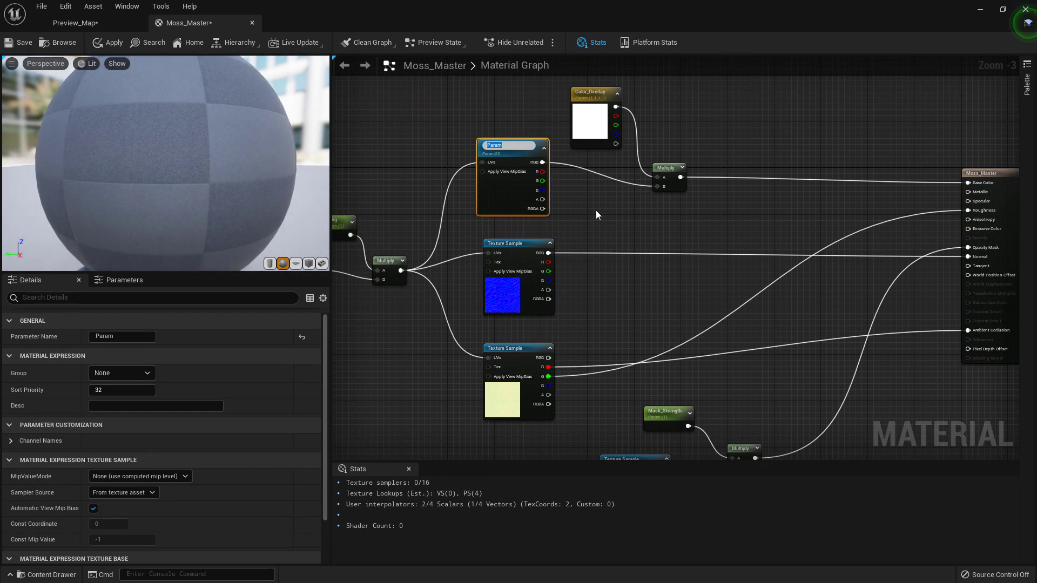
text(Bas)
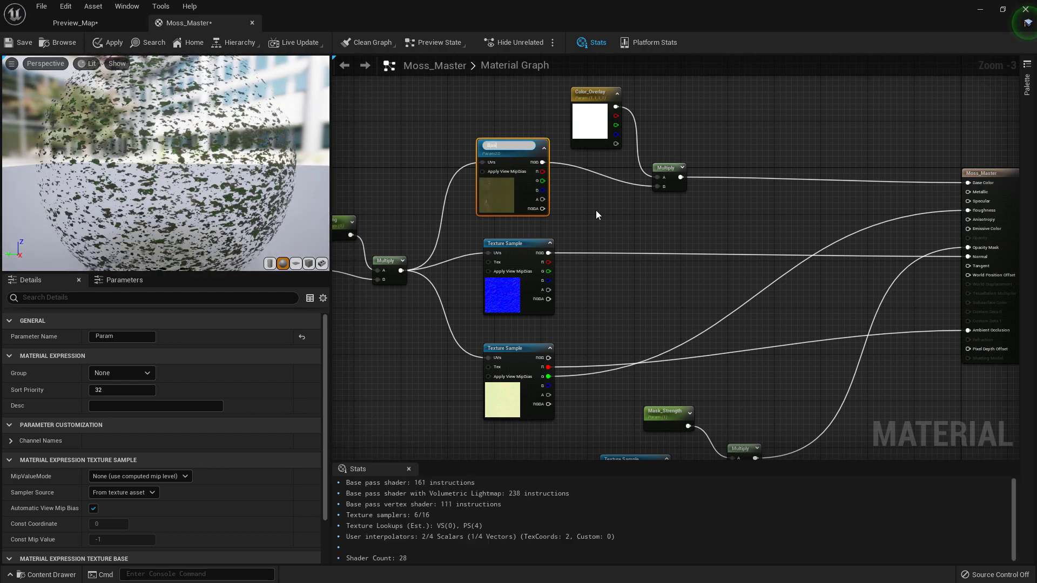
text(e_Color)
key(Return)
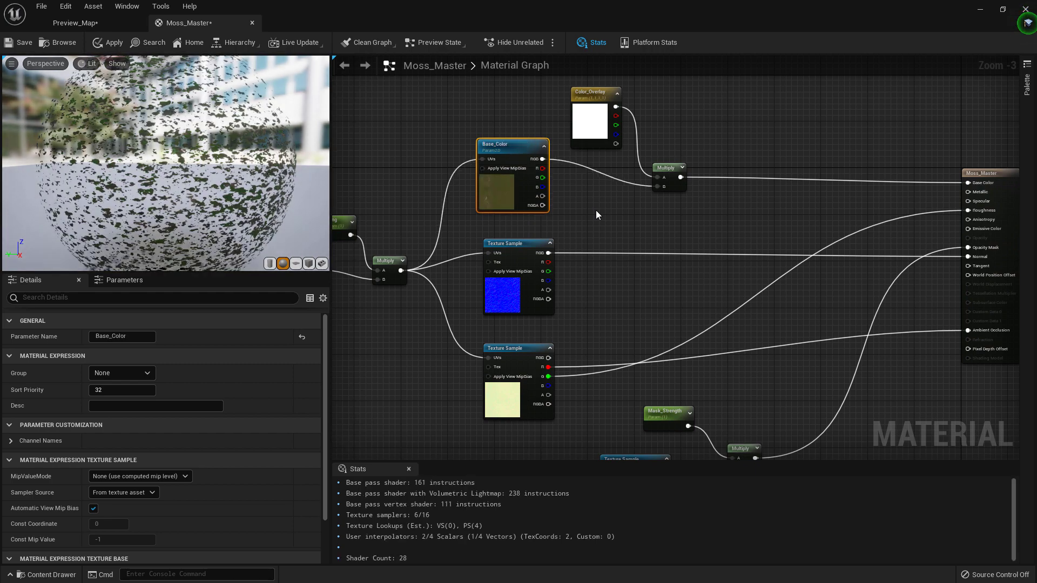
- Convert the normal texture sample to a texture parameter named NormalMap
right_click(517, 287)
click(558, 332)
text(N)
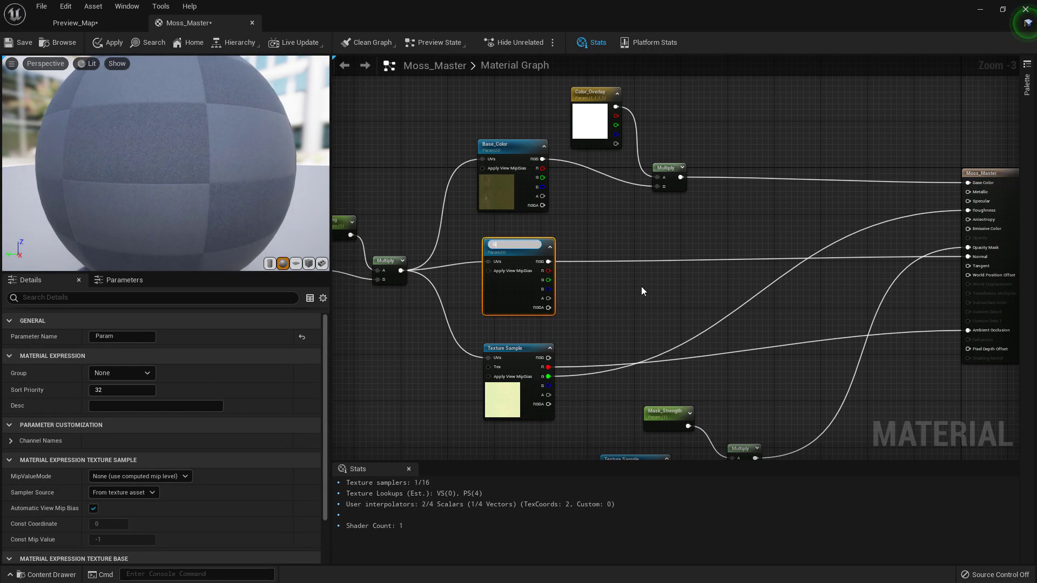
text(ormalMap)
key(Return)
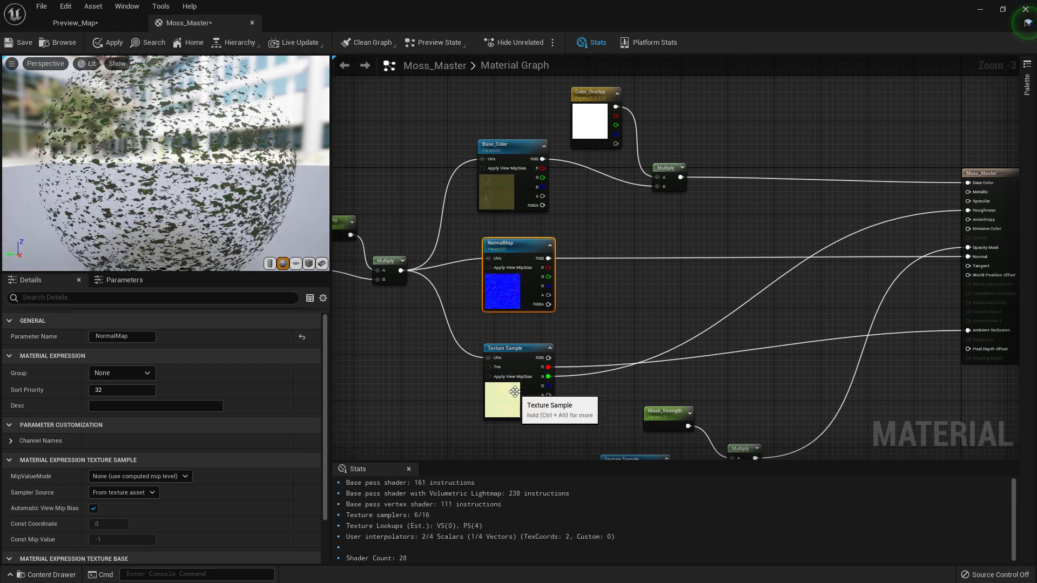
- Convert the texture sample feeding Roughness and Ambient Occlusion to a texture parameter named Roughness
right_click(516, 389)
click(592, 183)
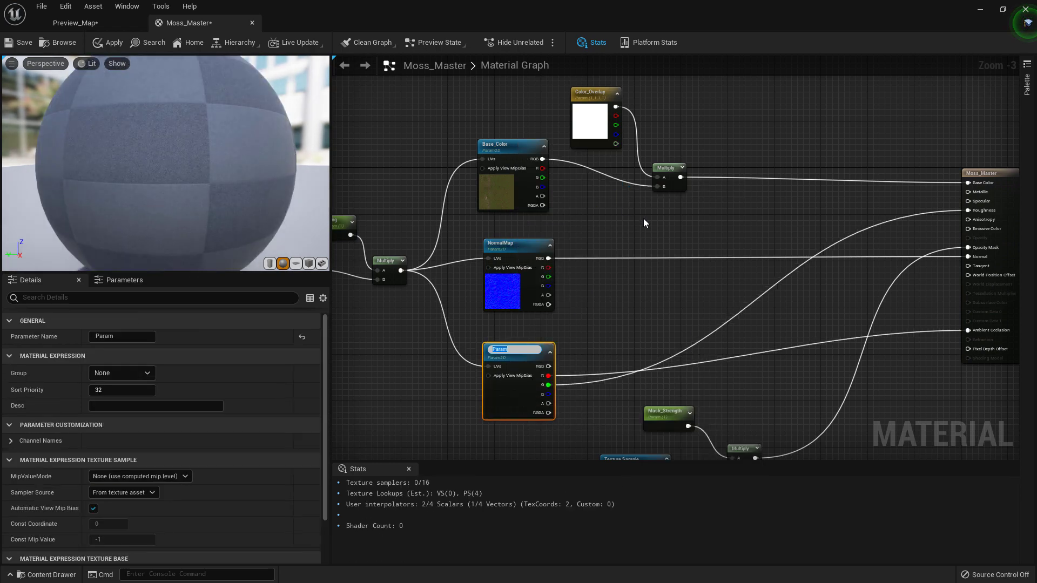
text(Roughness)
key(Return)
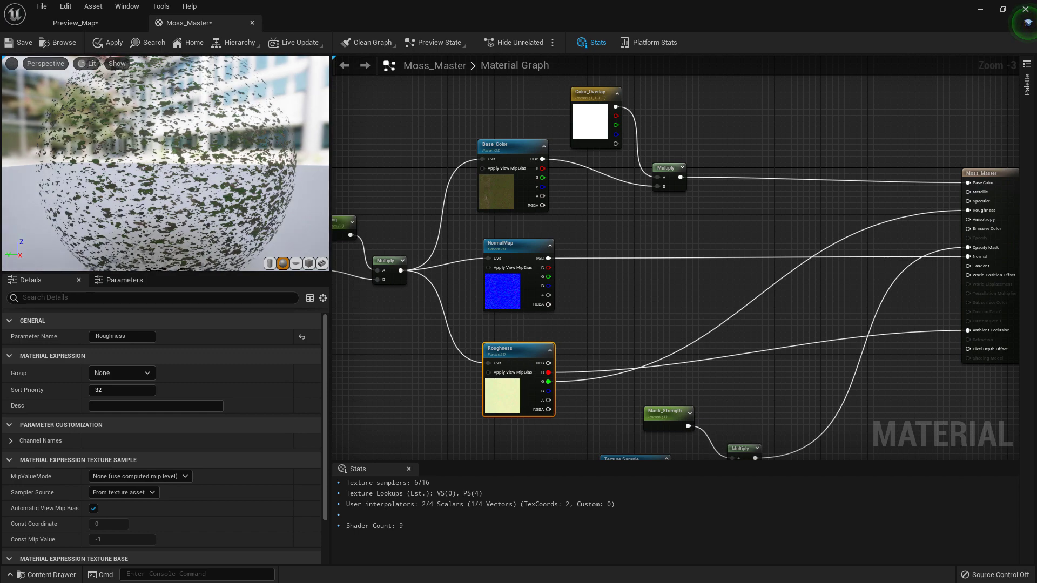
- Rename the Base_Color texture parameter to BaseColor
right_drag(510, 157, 419, 99)
click(410, 119)
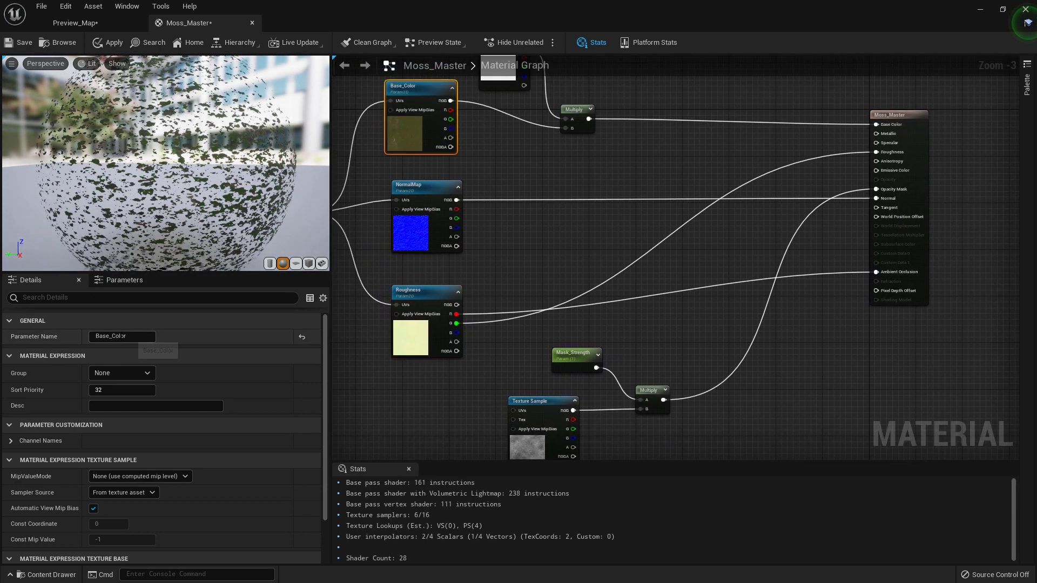
click(112, 337)
click(112, 336)
key(BackSpace)
- Convert the moss mask texture sample to a texture parameter named Moss_Mask
right_drag(557, 427, 546, 324)
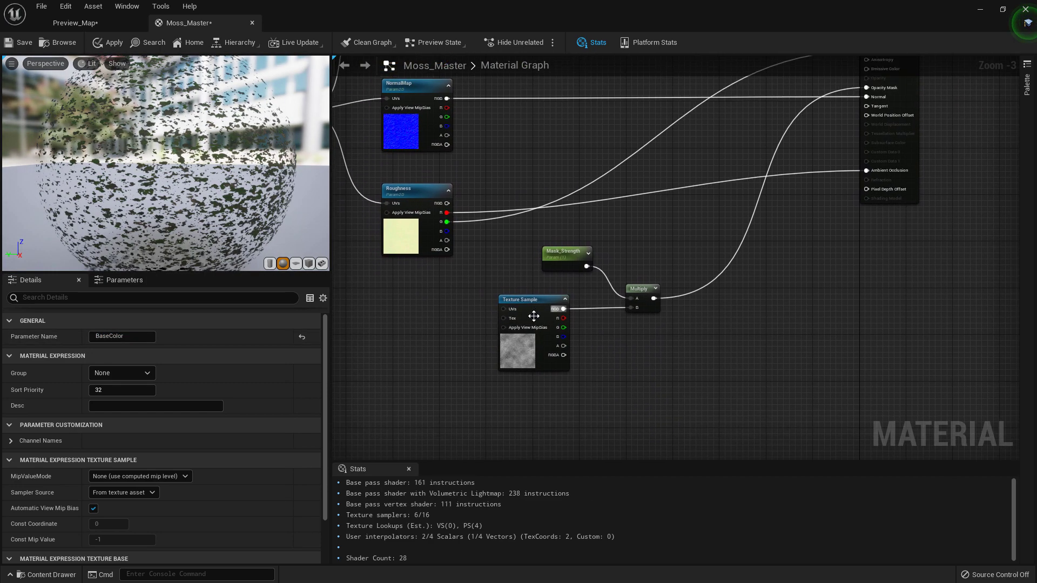
click(522, 340)
right_click(542, 342)
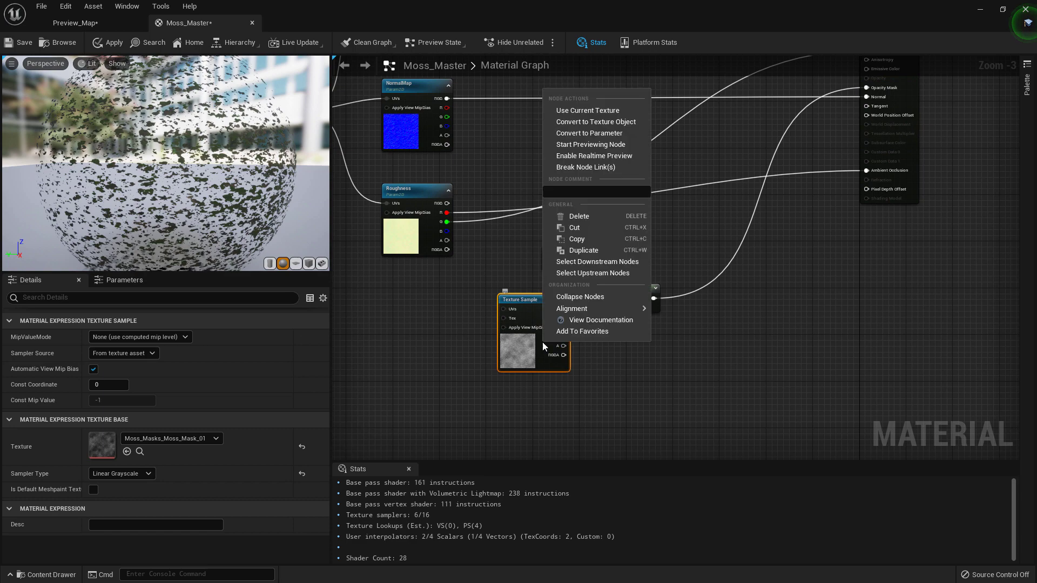
click(588, 133)
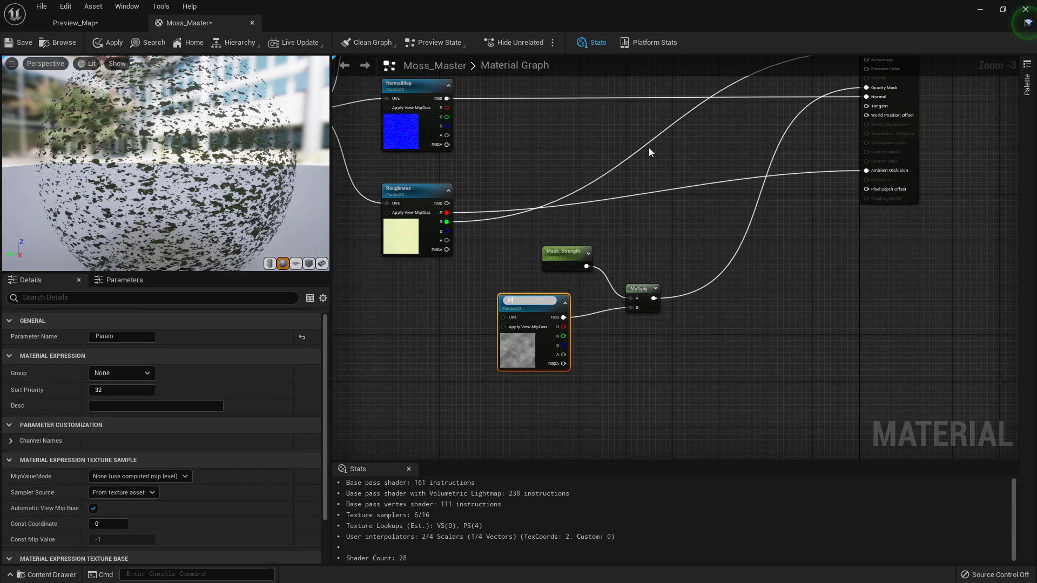
key(Return)
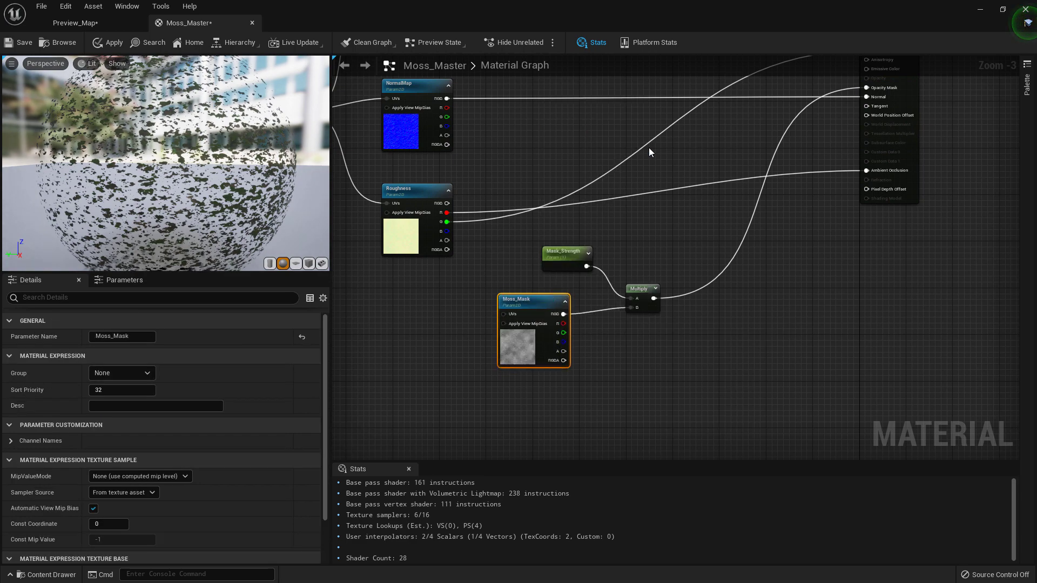
- Select the Mask_Strength, Moss_Mask and mask Multiply nodes together and shift the group slightly left in the graph
right_drag(649, 148, 667, 262)
scroll(633, 251, down, 1)
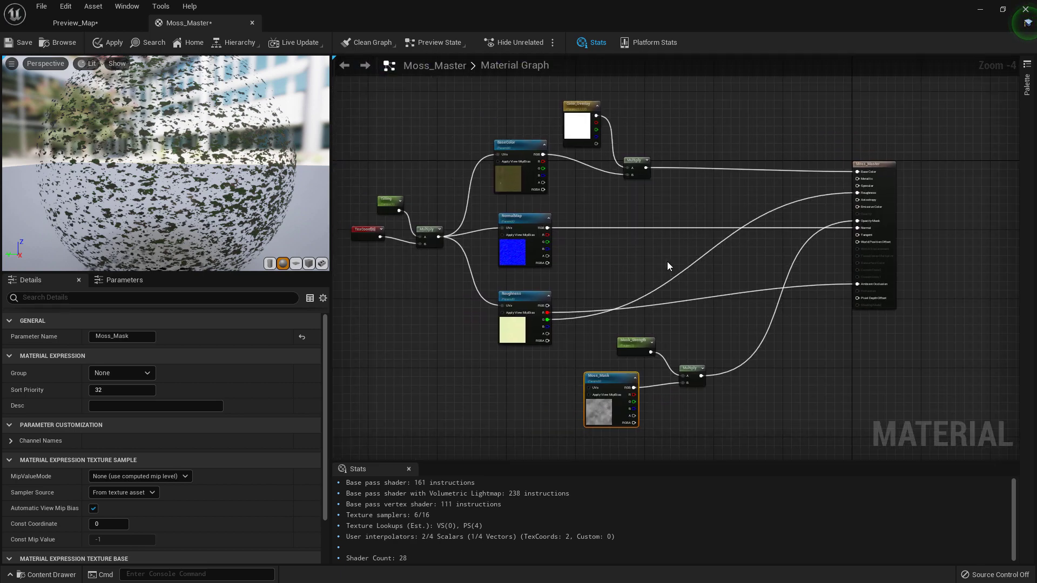
right_drag(668, 266, 544, 257)
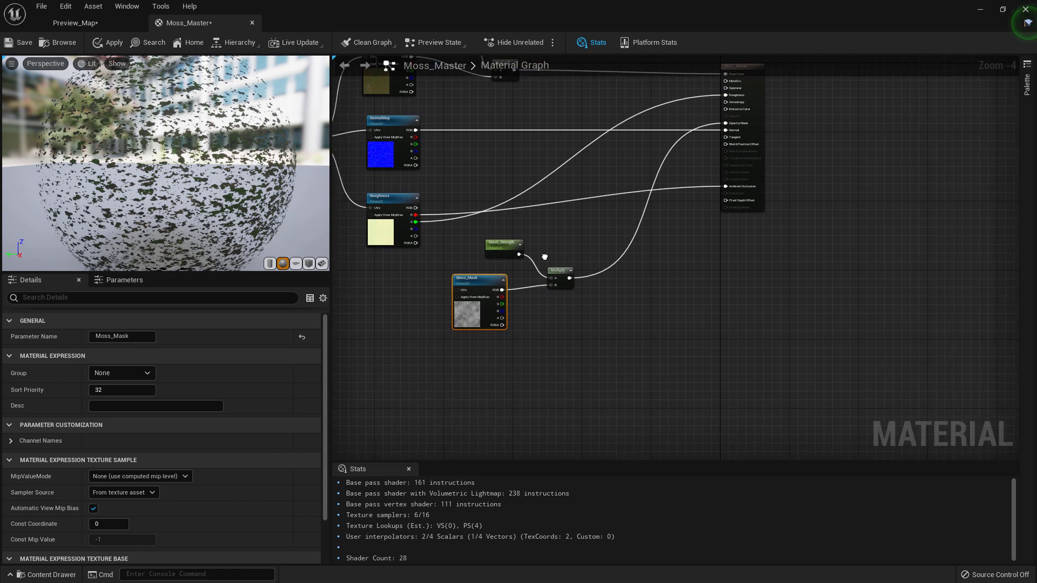
drag(566, 322, 566, 321)
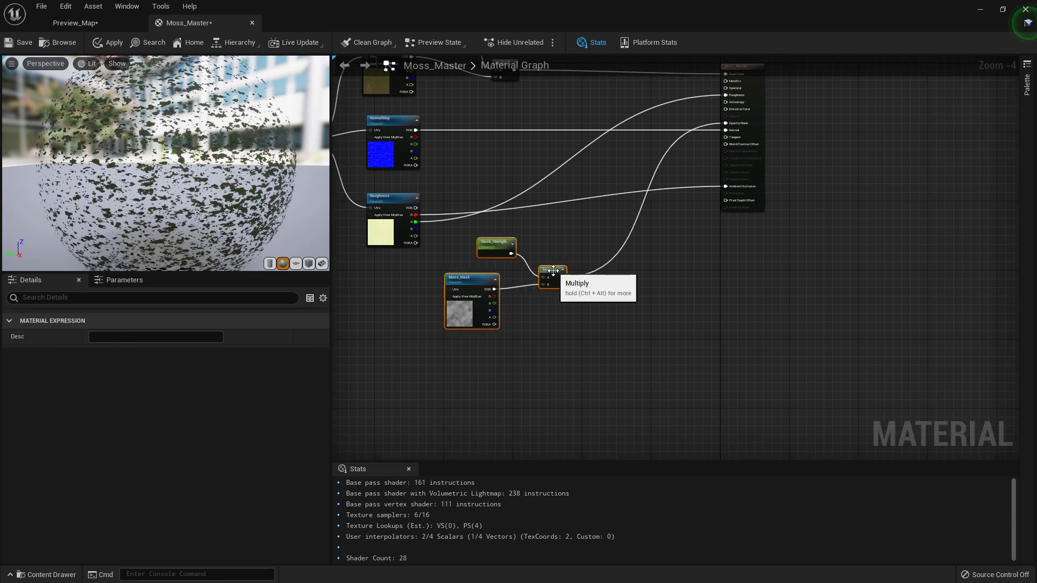
- Add a Vertex Color node and place it just below the mask Multiply node
scroll(551, 322, up, 2)
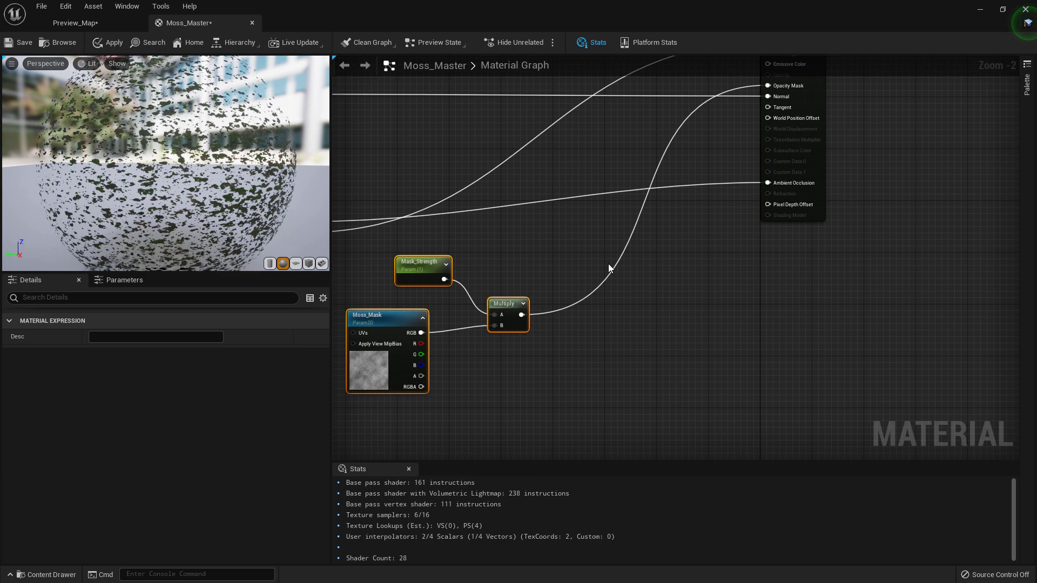
right_drag(608, 263, 600, 177)
right_click(518, 309)
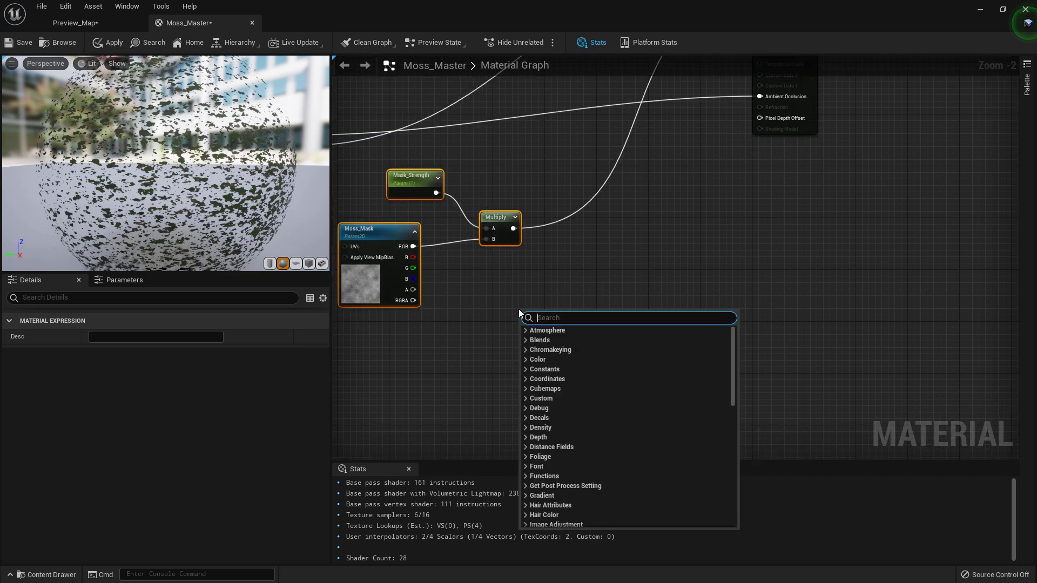
text(cons)
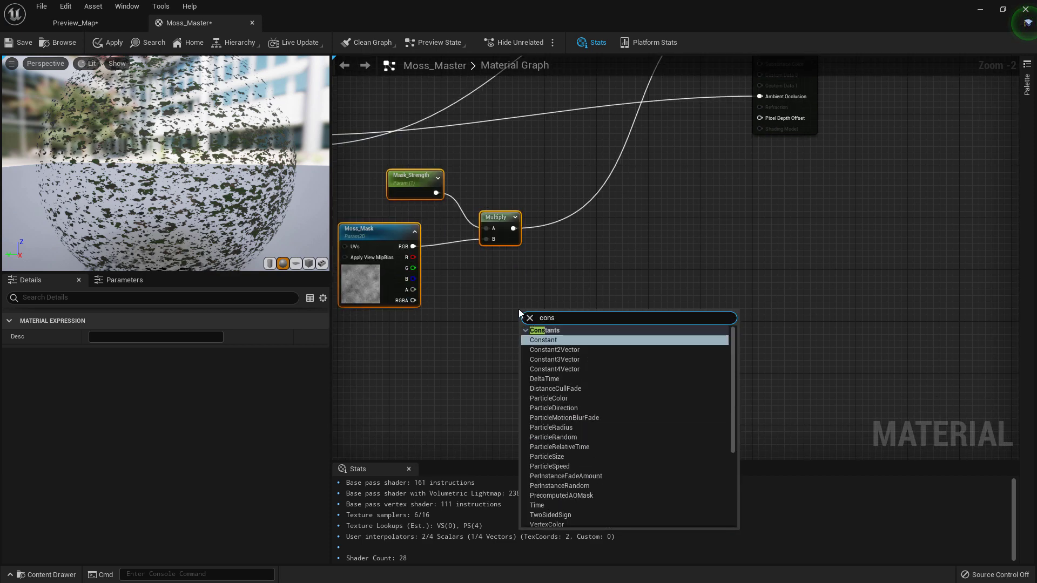
key(BackSpace)
key(BackSpace)
key(BackSpace)
key(BackSpace)
text(verte)
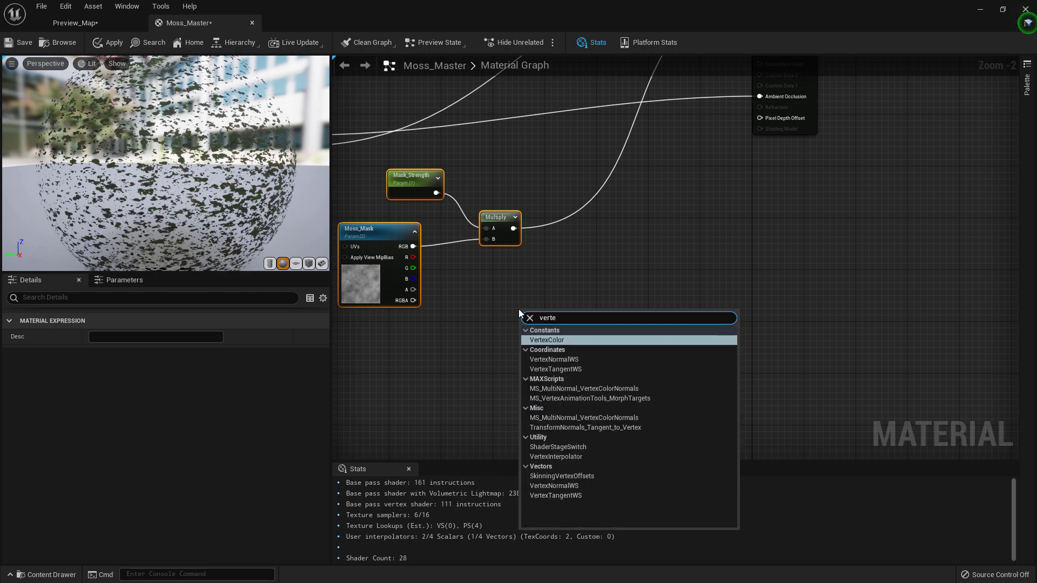
key(Return)
right_drag(540, 273, 537, 305)
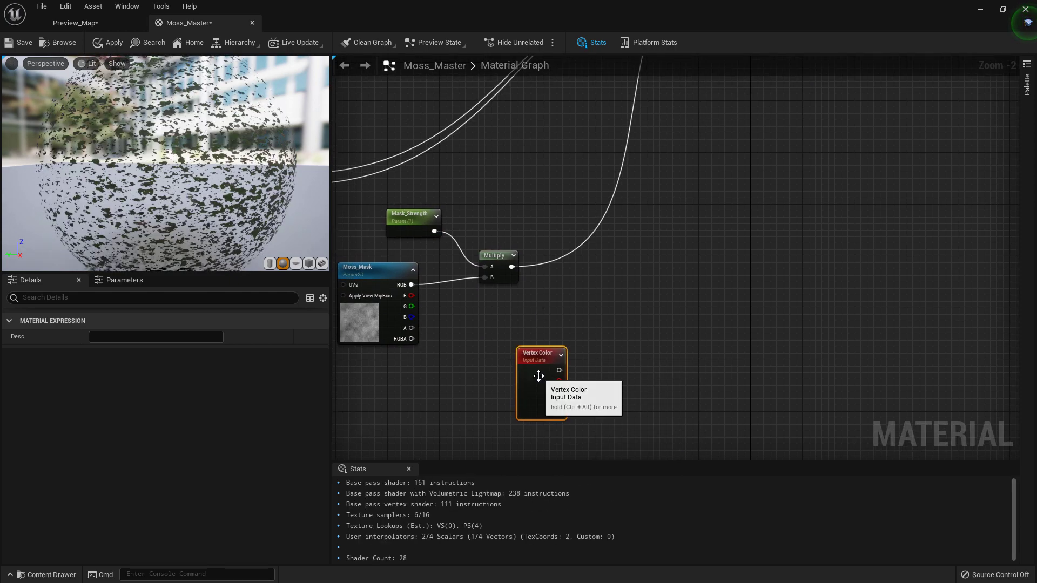
drag(517, 366, 508, 362)
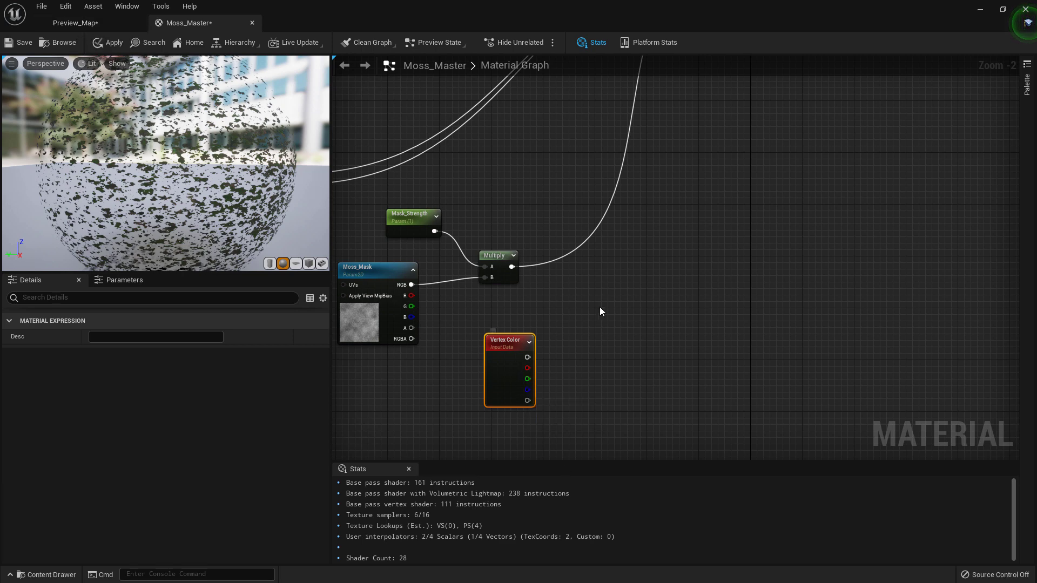
right_drag(576, 303, 578, 334)
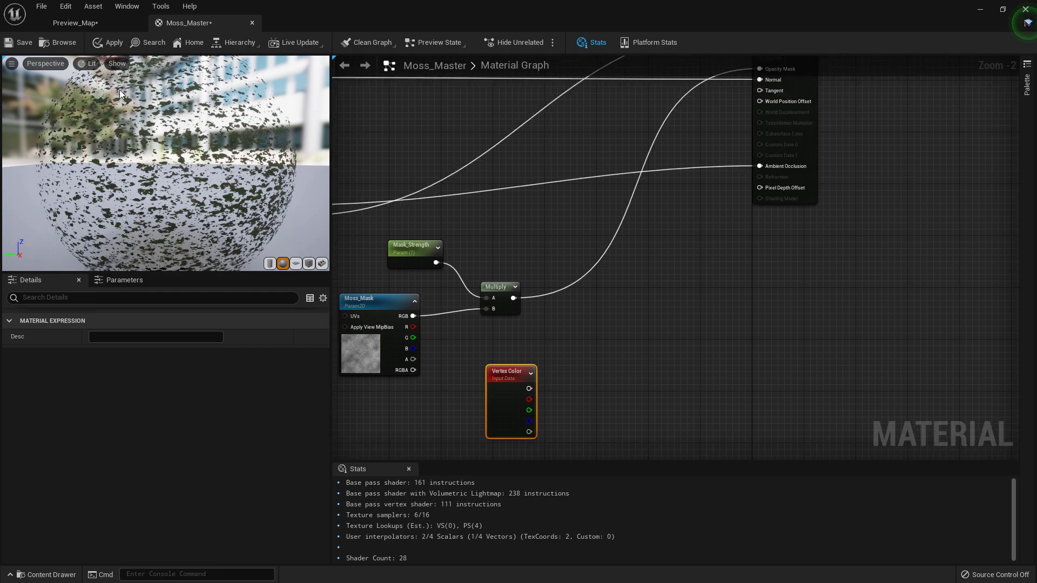
- Return to the Preview_Map level, locate the selected rock's static mesh Rock_To_Unreal among the assets and open it for editing
click(91, 26)
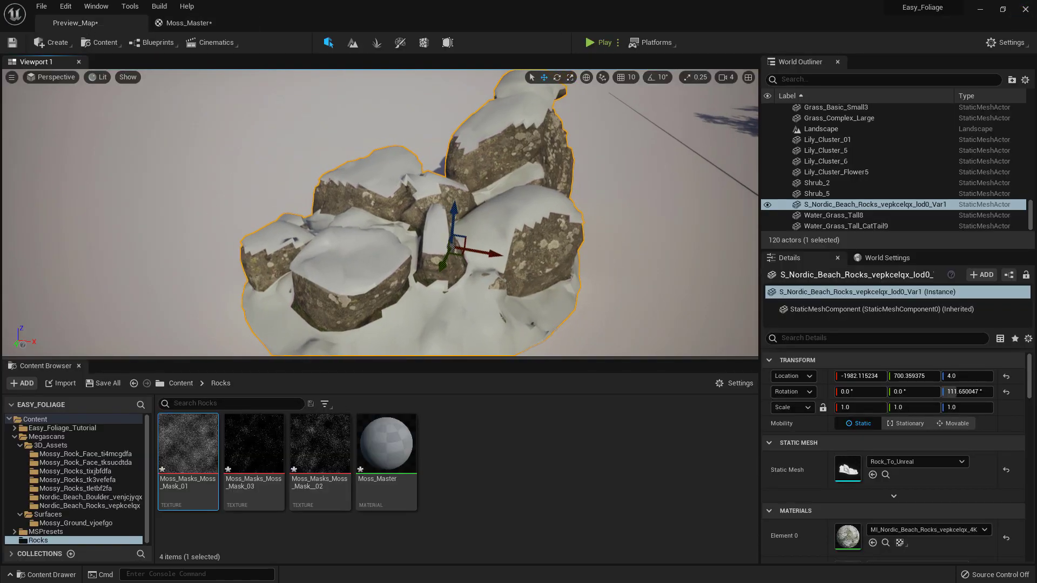
right_drag(516, 207, 491, 192)
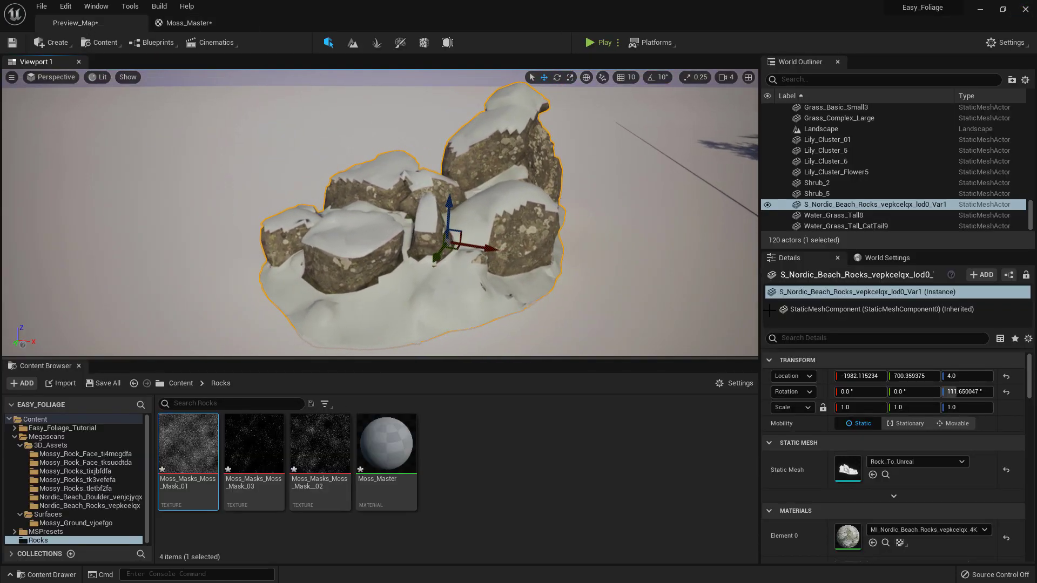
click(885, 475)
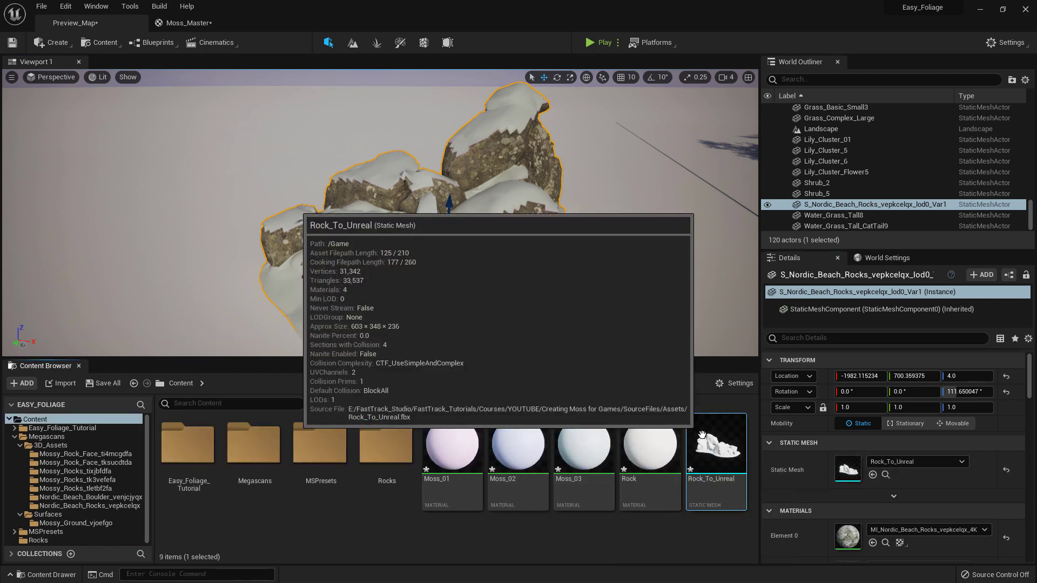
key(ctrl+e)
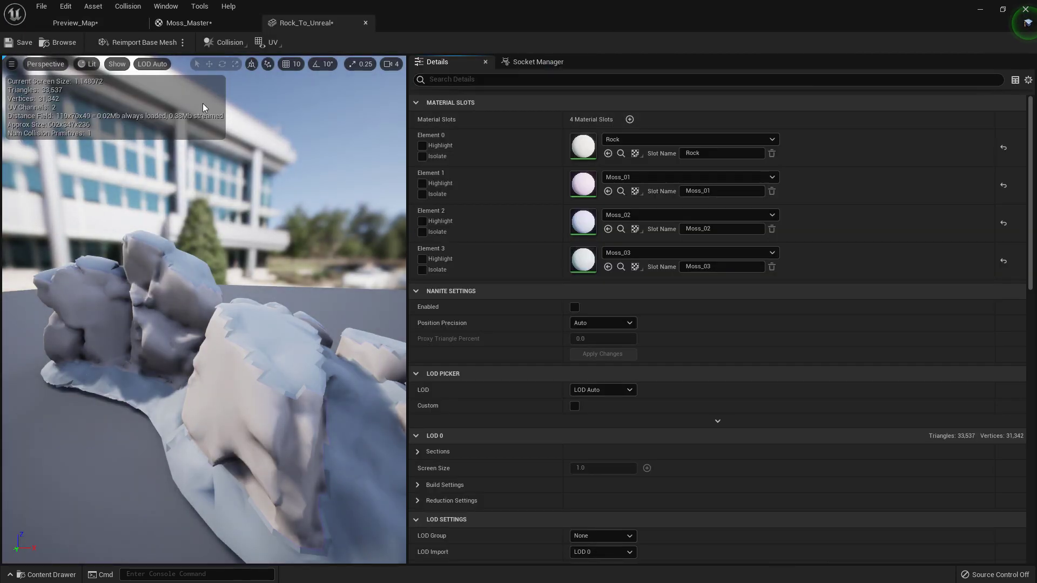
drag(202, 103, 235, 97)
click(118, 65)
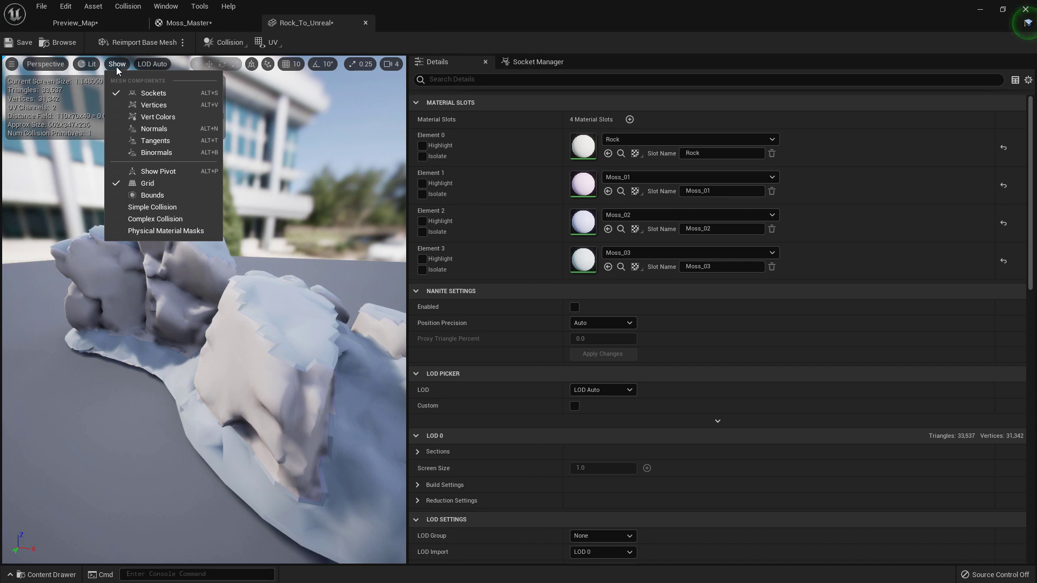
click(116, 66)
- Set the Vertex Color Import Option in the mesh import settings to Replace and reimport the base mesh
scroll(490, 267, down, 5)
scroll(398, 251, down, 6)
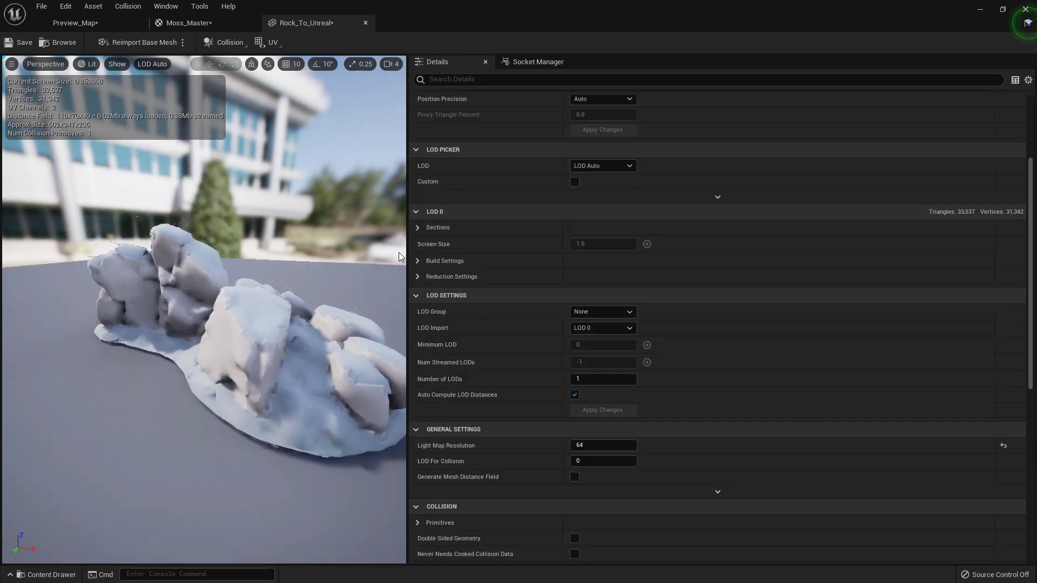
scroll(326, 280, up, 4)
scroll(500, 326, down, 8)
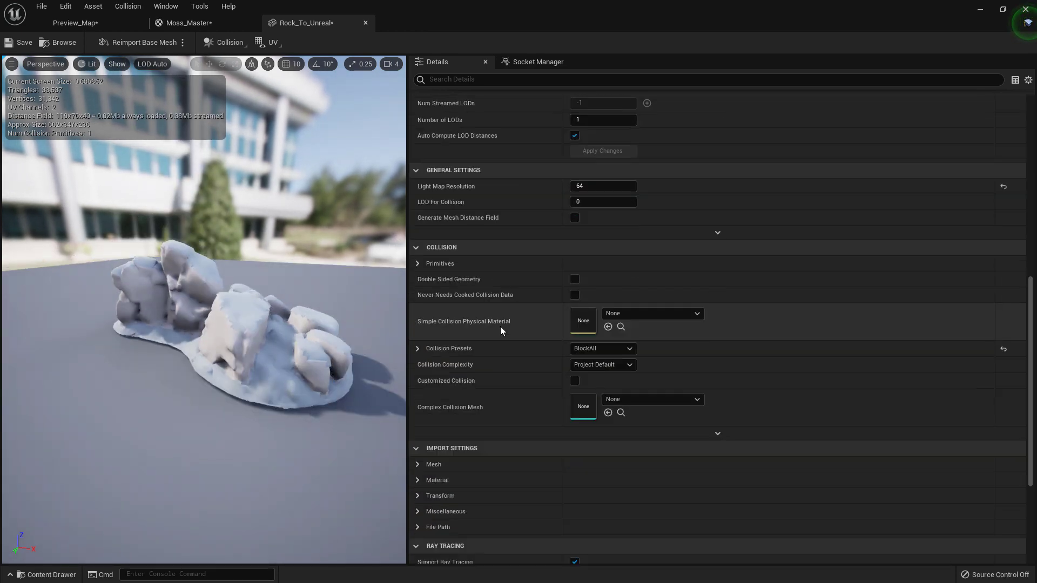
click(418, 298)
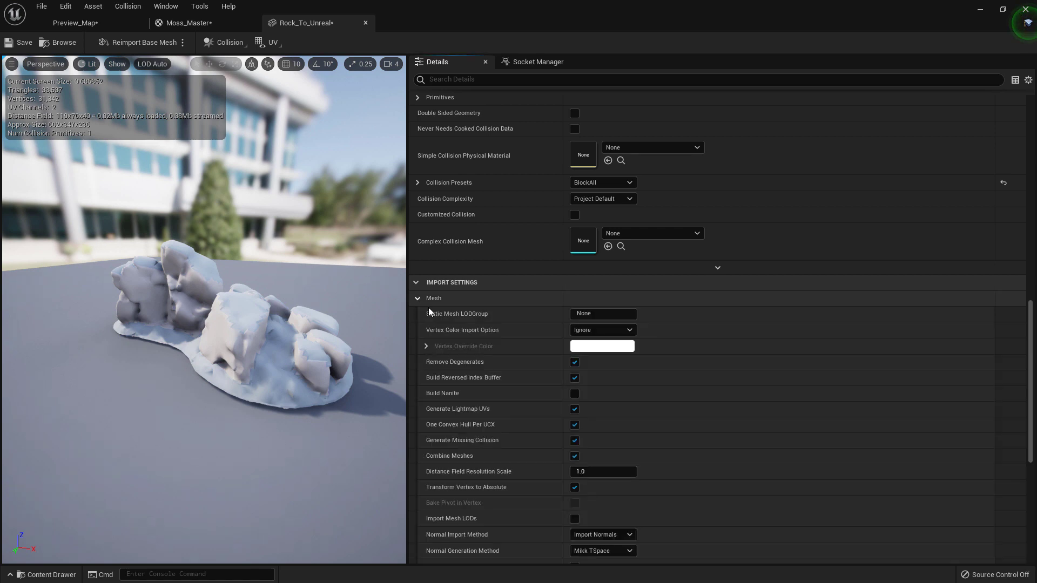
scroll(462, 333, down, 1)
scroll(462, 333, down, 1)
click(601, 295)
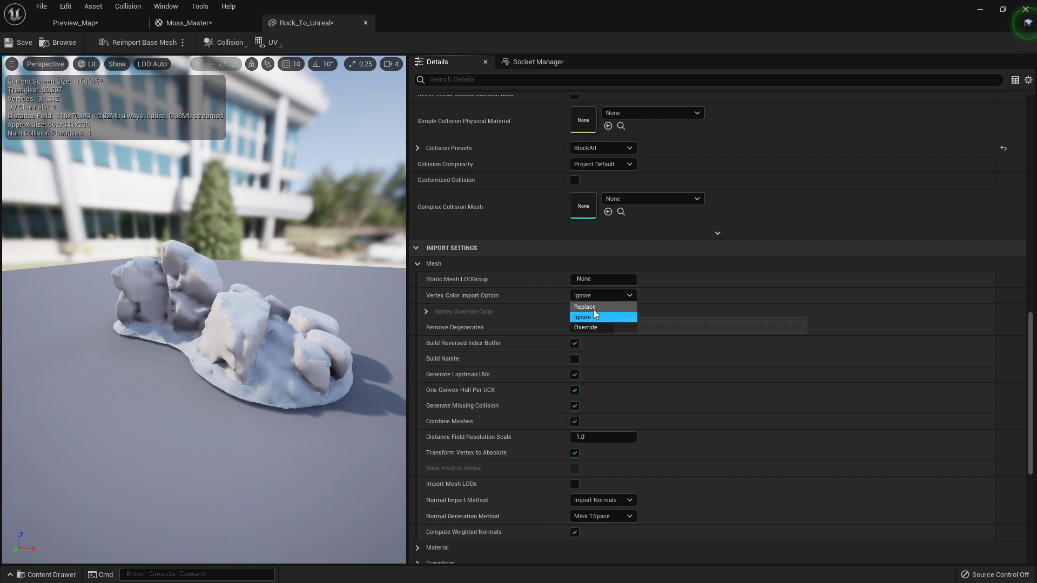
click(594, 308)
click(126, 45)
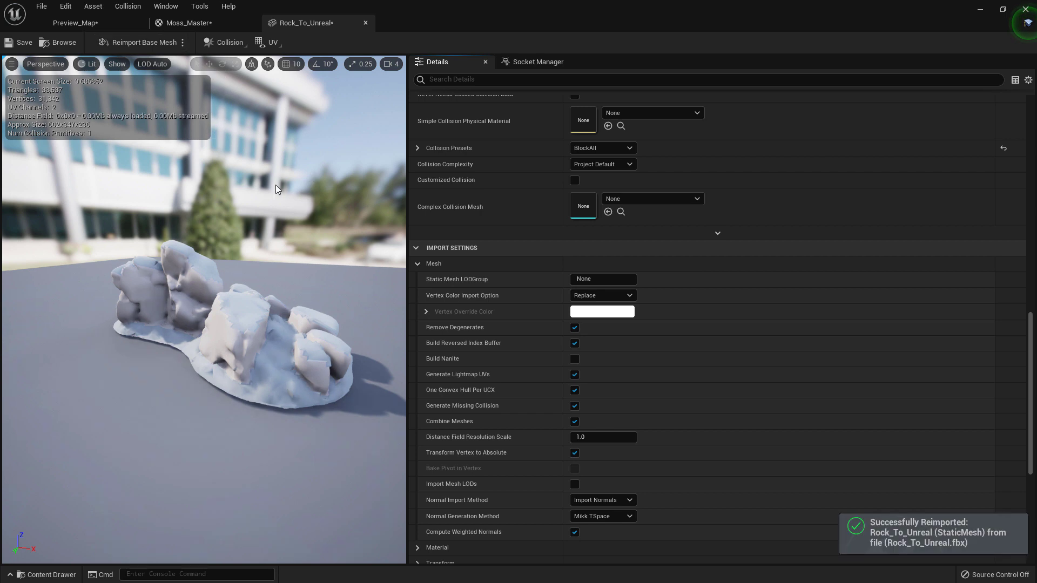
- Display the rock mesh's vertex colors in the preview and examine them from several angles
mouse_move(275, 190)
right_down()
mouse_move(309, 206)
mouse_move(281, 199)
mouse_move(292, 216)
mouse_move(267, 183)
right_up()
scroll(267, 183, down, 1)
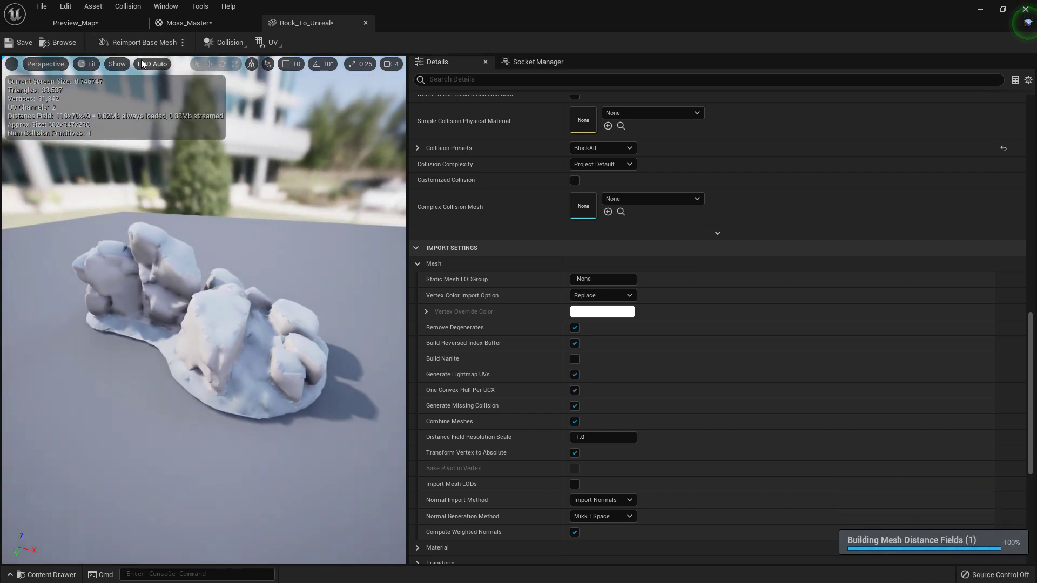
click(150, 64)
mouse_move(119, 62)
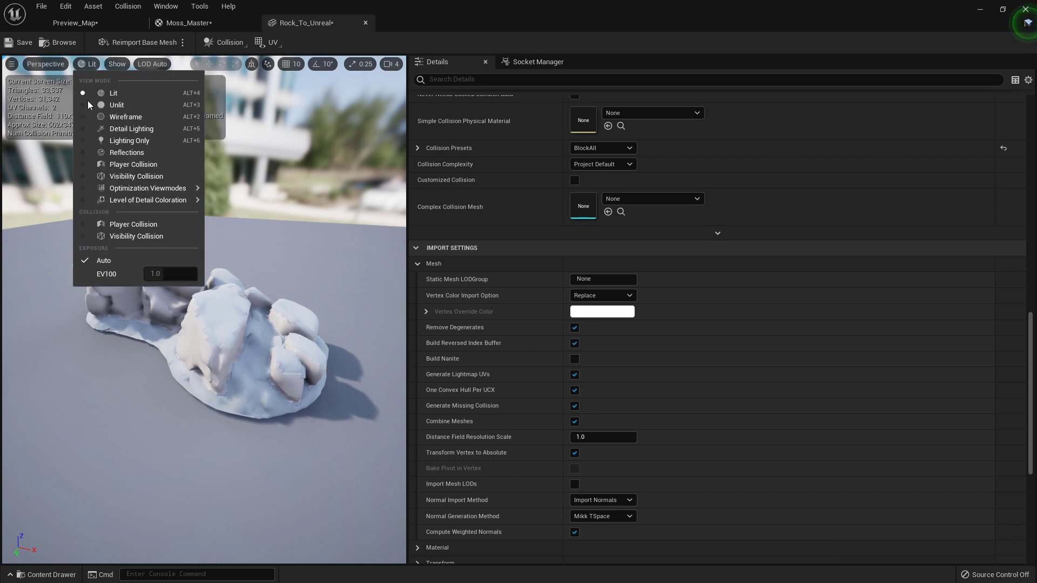
mouse_move(161, 189)
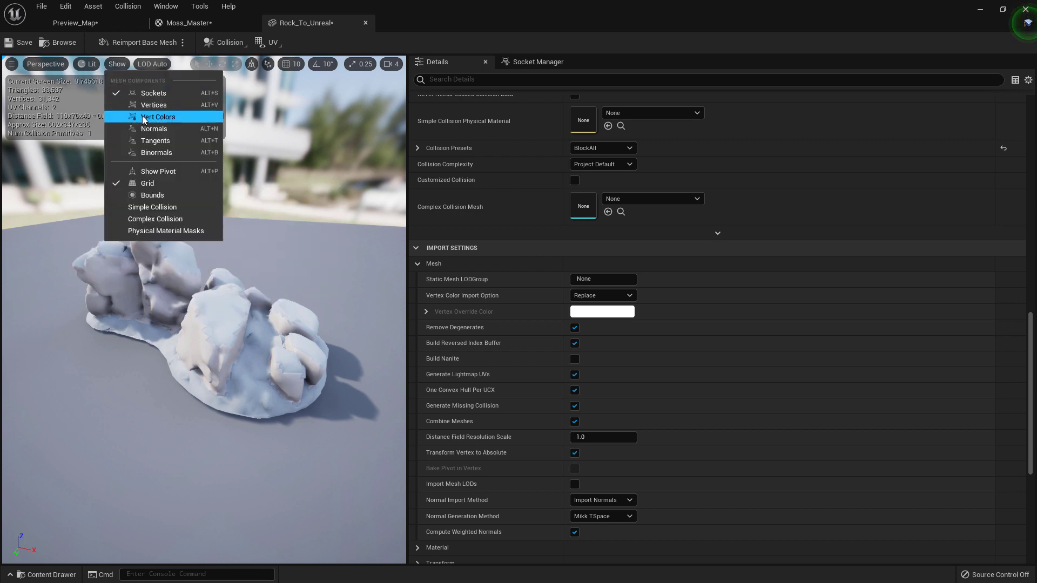
click(162, 117)
alt+right_drag(204, 309, 281, 310)
alt+drag(280, 310, 76, 310)
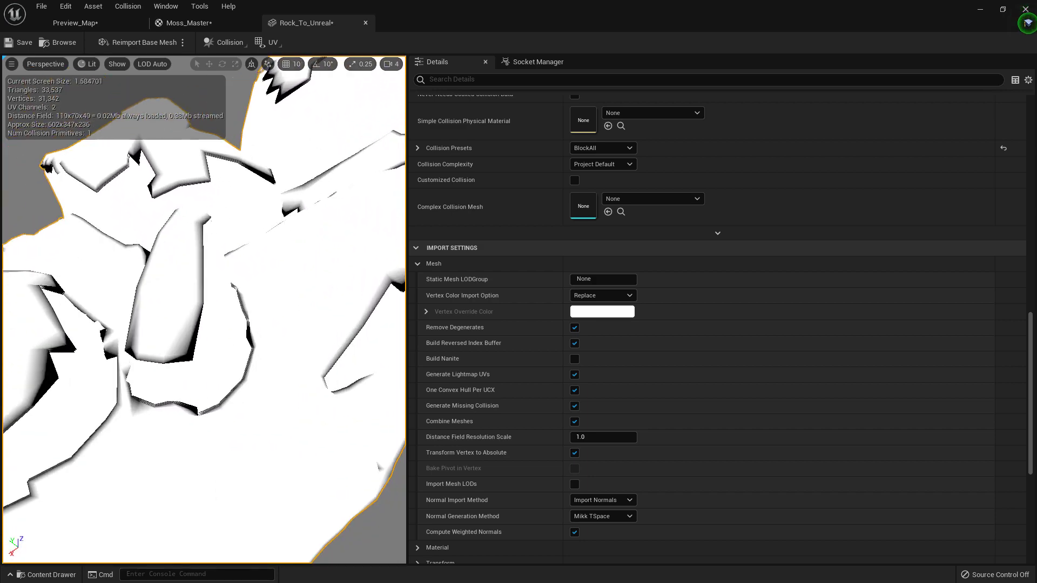
alt+right_drag(324, 124, 259, 124)
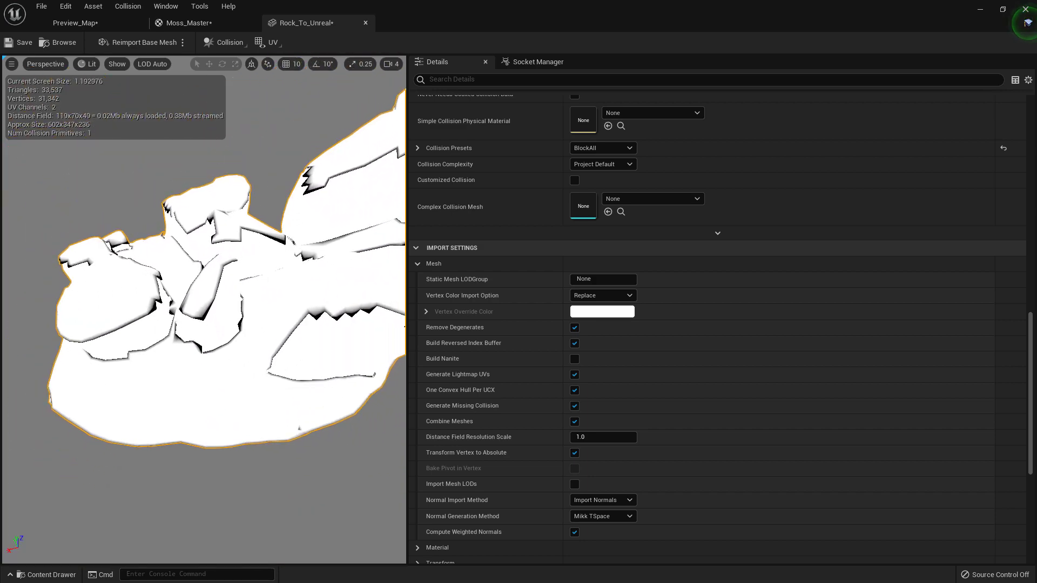
alt+drag(260, 124, 285, 179)
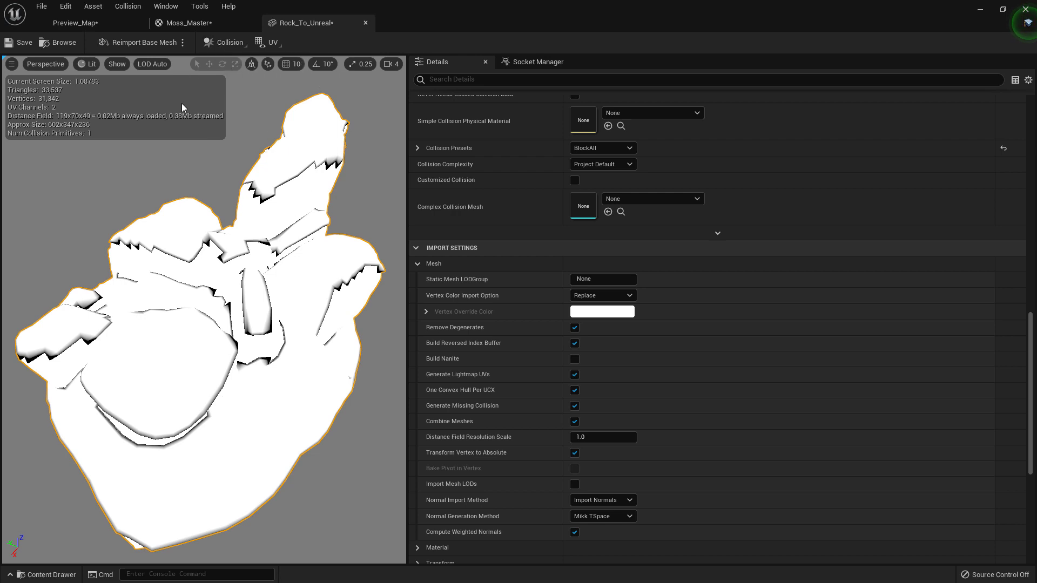
- Turn off the vertex color display in the rock mesh preview and return to the Moss_Master material graph
click(117, 64)
click(155, 118)
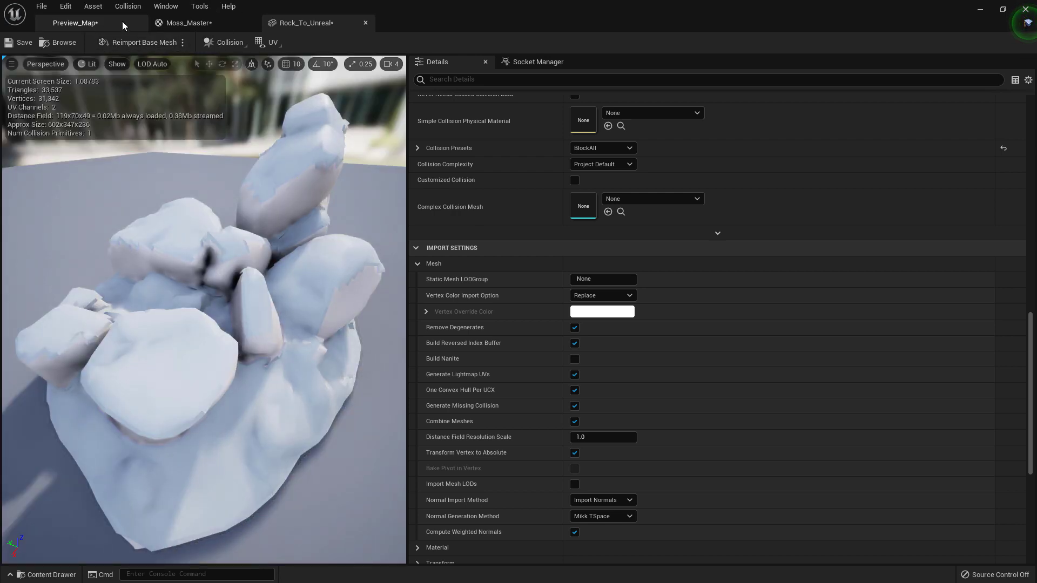
click(123, 21)
click(197, 22)
- Shift the Vertex Color node slightly to the left, below the mask Multiply node
right_drag(595, 314, 580, 297)
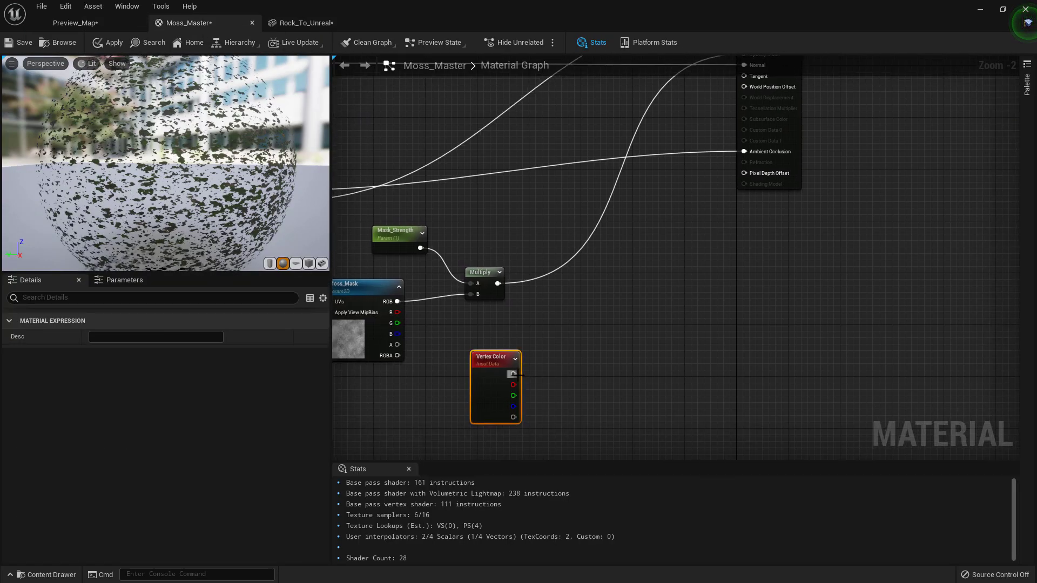
scroll(515, 388, up, 2)
drag(490, 381, 447, 381)
right_drag(478, 374, 458, 393)
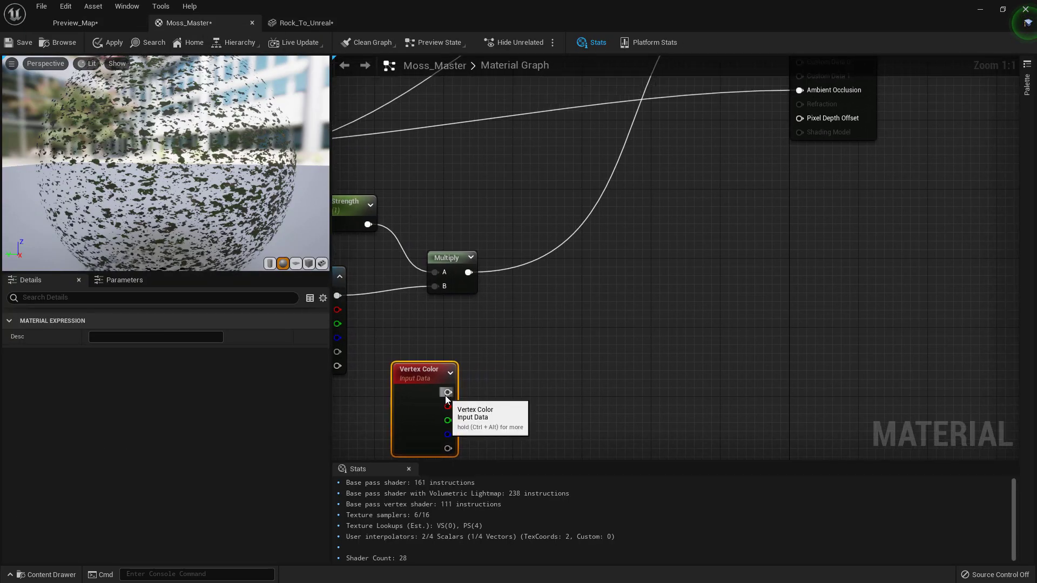
drag(447, 392, 514, 356)
click(499, 314)
- Add a second Multiply node and connect the mask Multiply's output to its B input
mouse_move(513, 303)
right_down()
mouse_move(496, 326)
mouse_move(531, 293)
right_up()
right_click(542, 291)
text(mult)
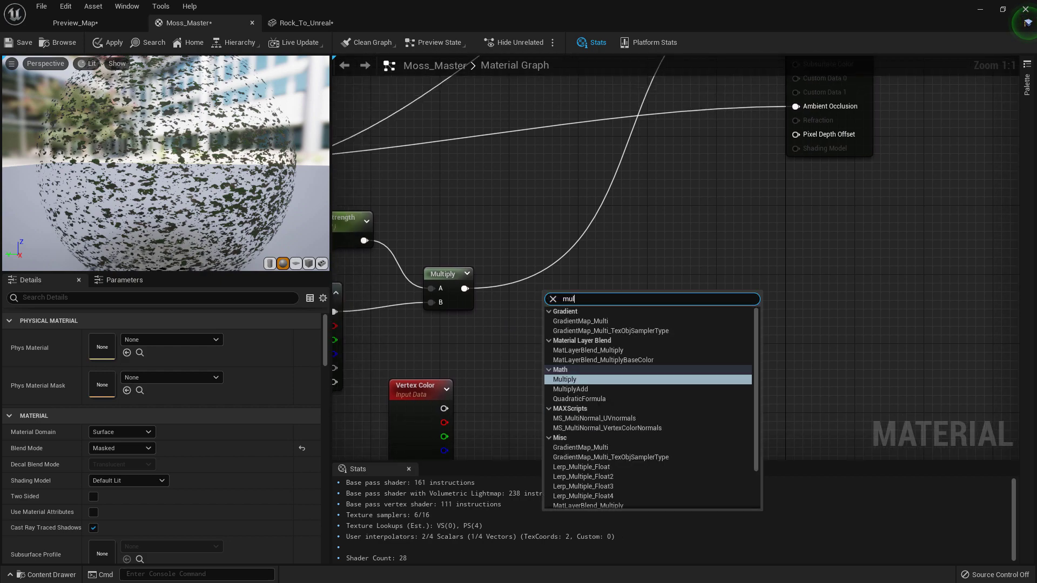
key(Return)
drag(464, 289, 614, 302)
right_drag(517, 340, 688, 290)
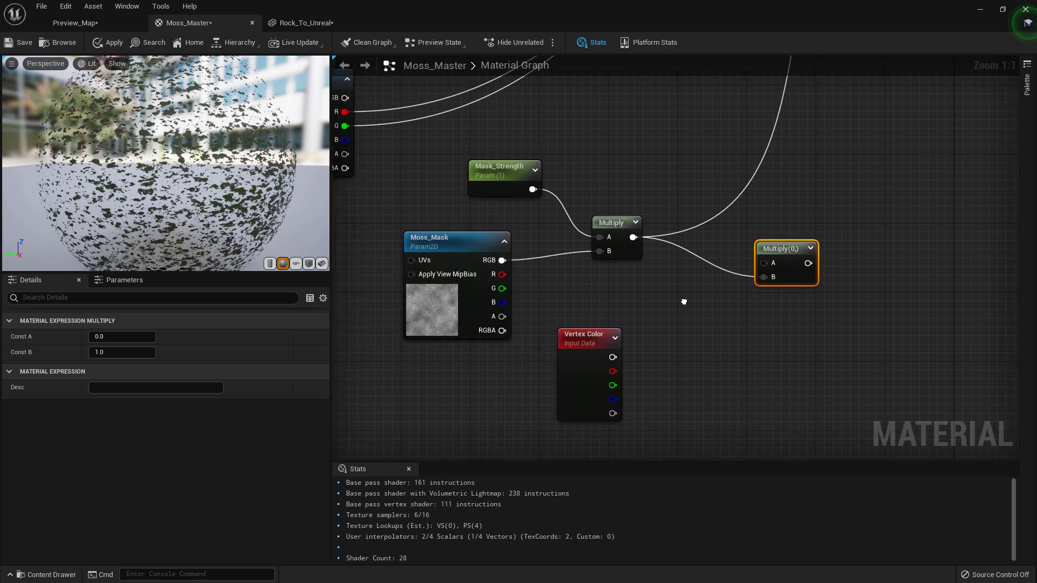
- Add another Multiply node beside the Vertex Color node, connect the vertex color output to its B input and lower the Vertex Color node
right_drag(673, 362, 535, 328)
right_click(533, 326)
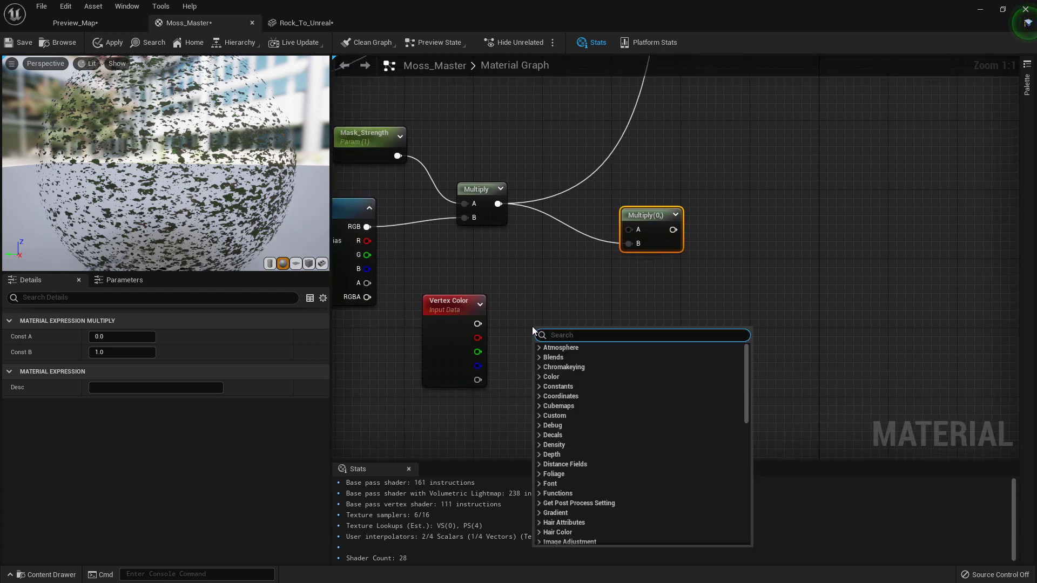
text(multiply)
key(Return)
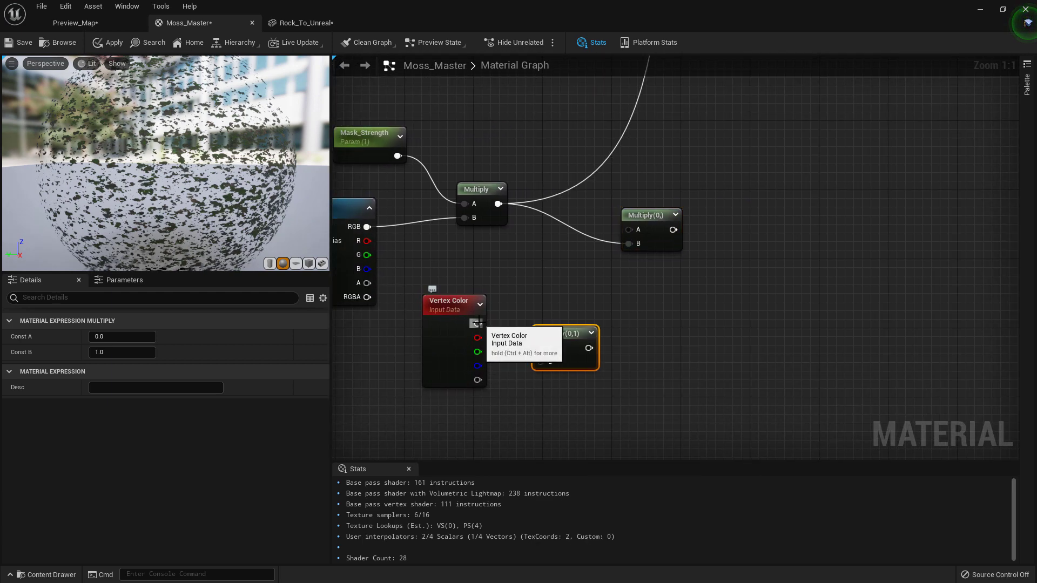
drag(478, 324, 542, 362)
drag(447, 296, 438, 345)
click(443, 281)
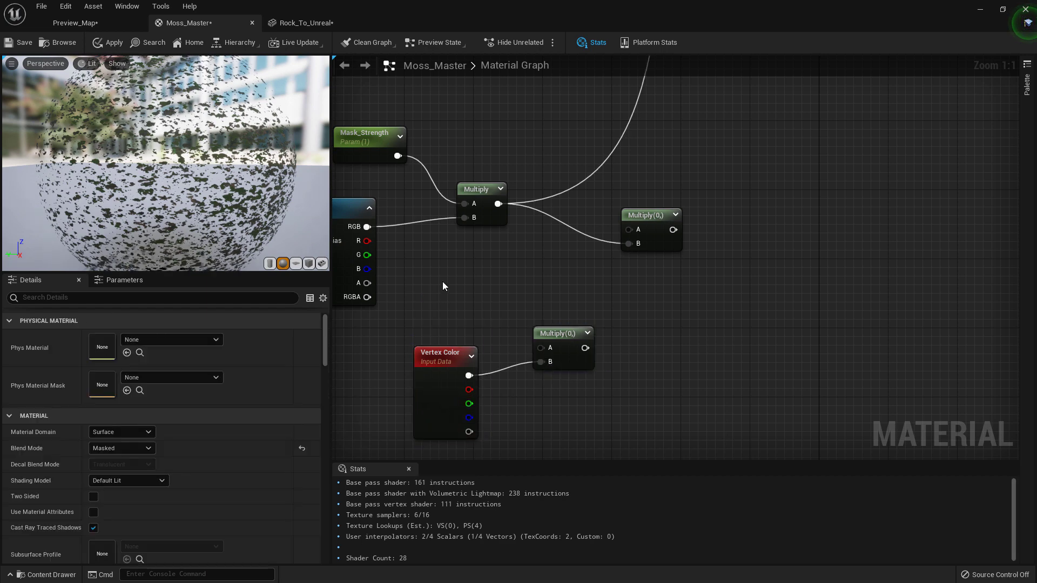
- Add a scalar parameter named Fading_Strength above the Vertex Color node with a default value of 1
click(441, 283)
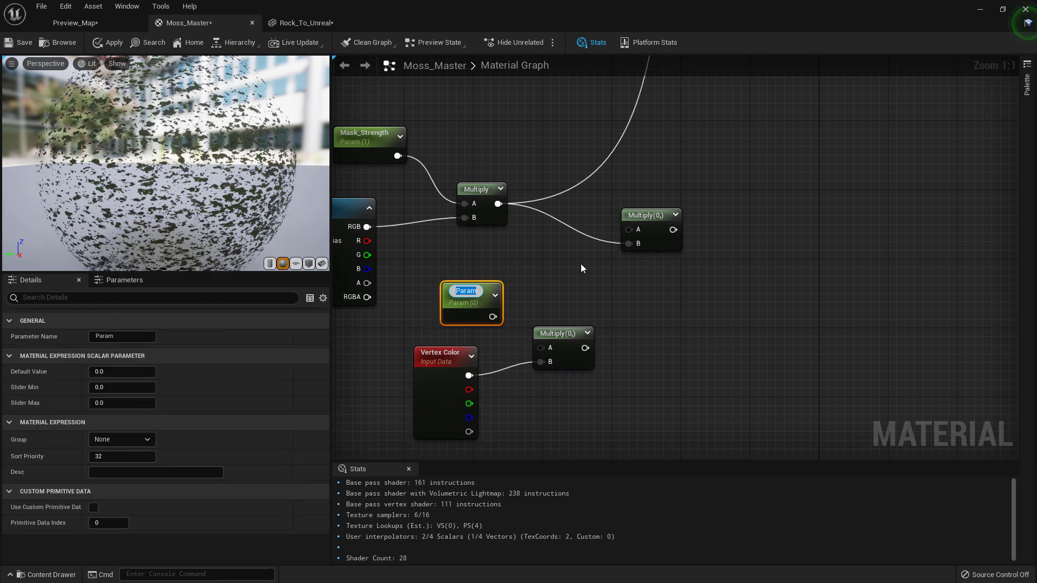
text(Fading_Strength)
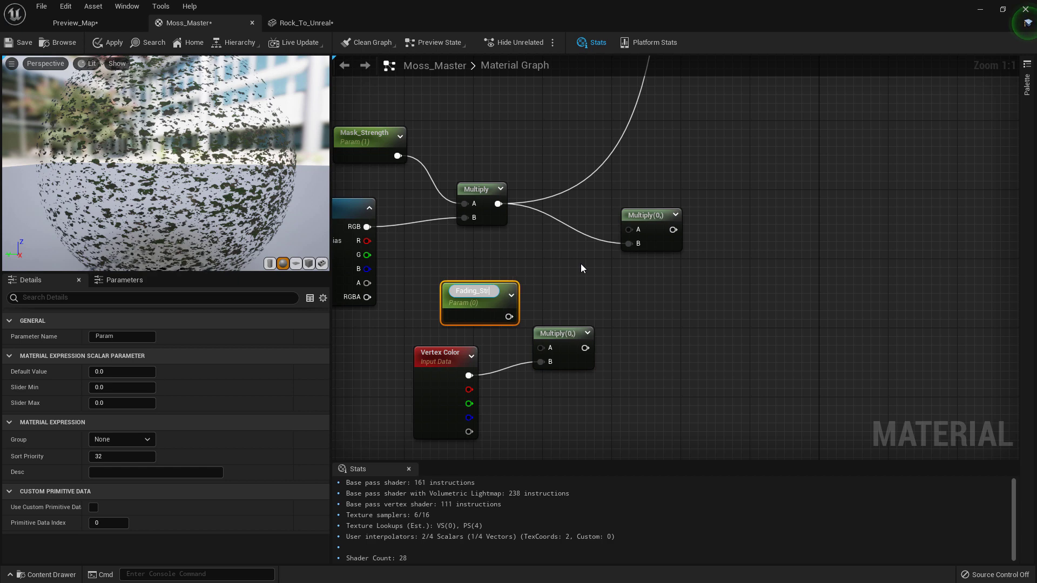
key(Return)
click(102, 371)
text(1)
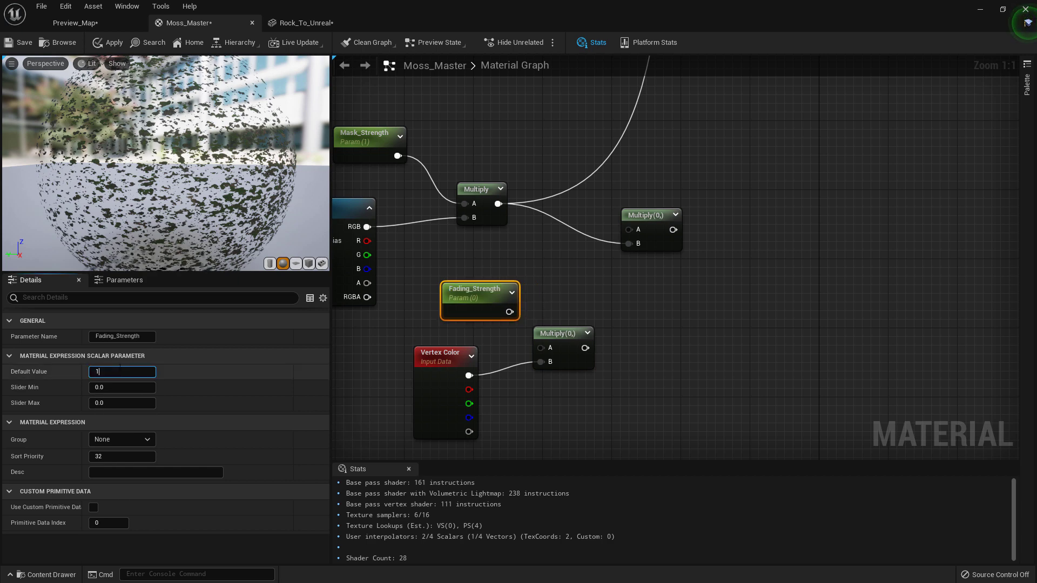
key(Return)
- Multiply the vertex color by Fading_Strength, feed the product into the final Multiply's A input and connect the final Multiply to Opacity Mask
drag(510, 312, 628, 229)
right_drag(700, 174, 569, 319)
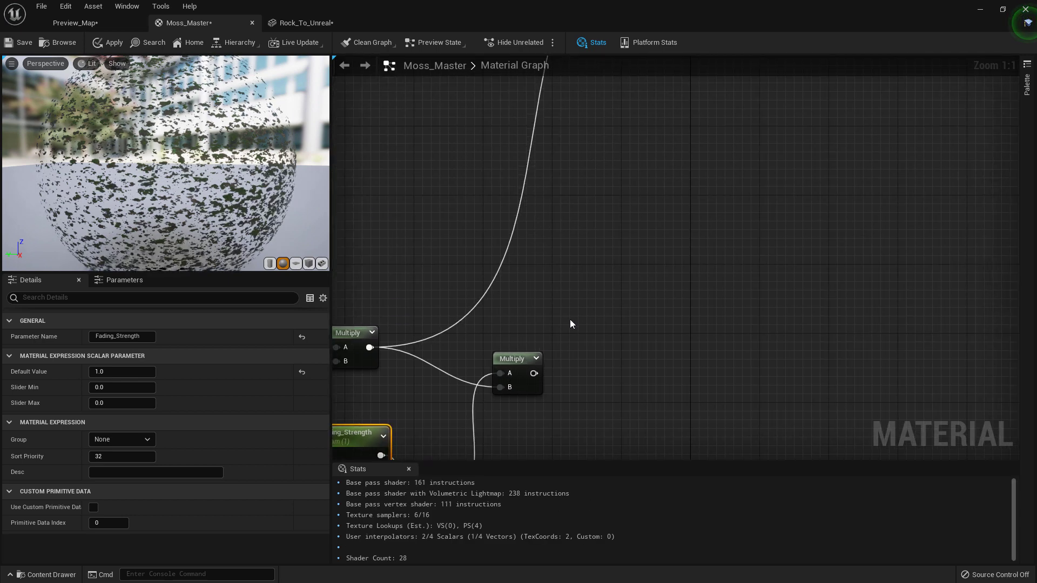
scroll(569, 319, down, 2)
right_drag(556, 280, 516, 336)
drag(504, 416, 628, 167)
right_drag(503, 323, 633, 178)
scroll(529, 330, up, 2)
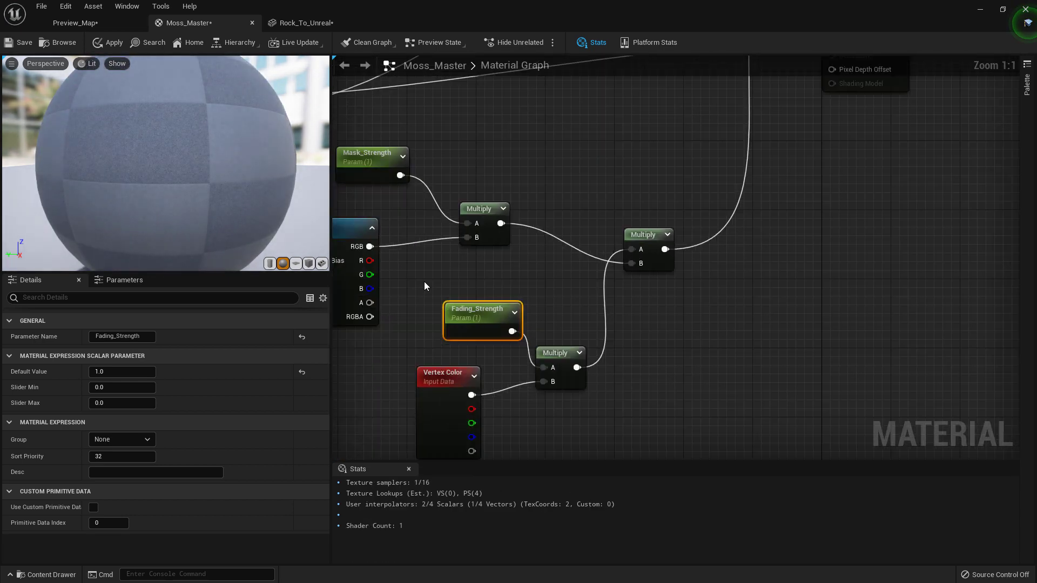
- Move the final Multiply node up so it lines up with the mask Multiply node
drag(422, 284, 575, 419)
right_drag(640, 239, 621, 322)
click(611, 293)
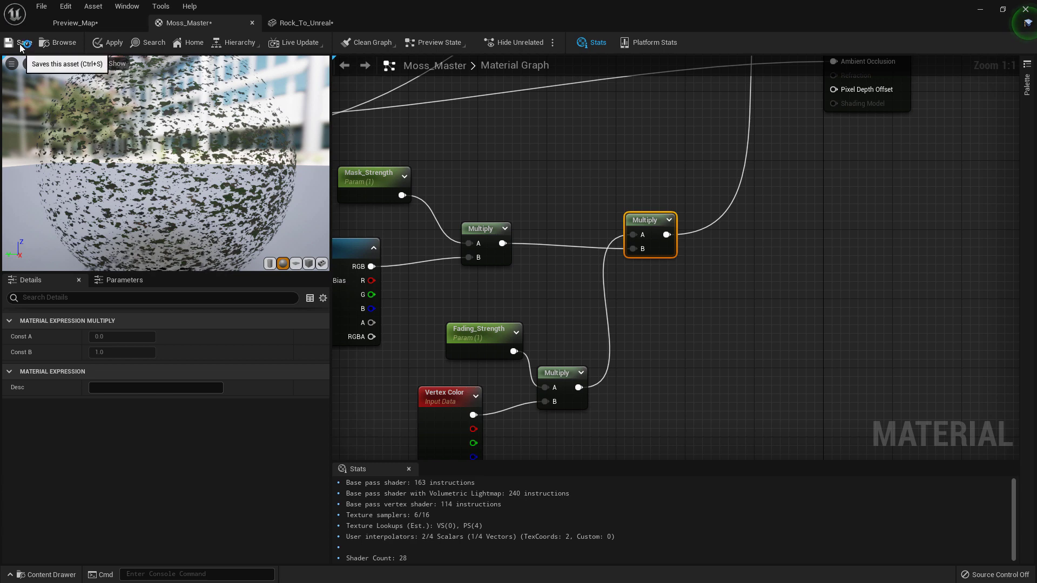
- Add a OneMinus node and route the vertex color Multiply through it into the final Multiply's A input
right_click(565, 297)
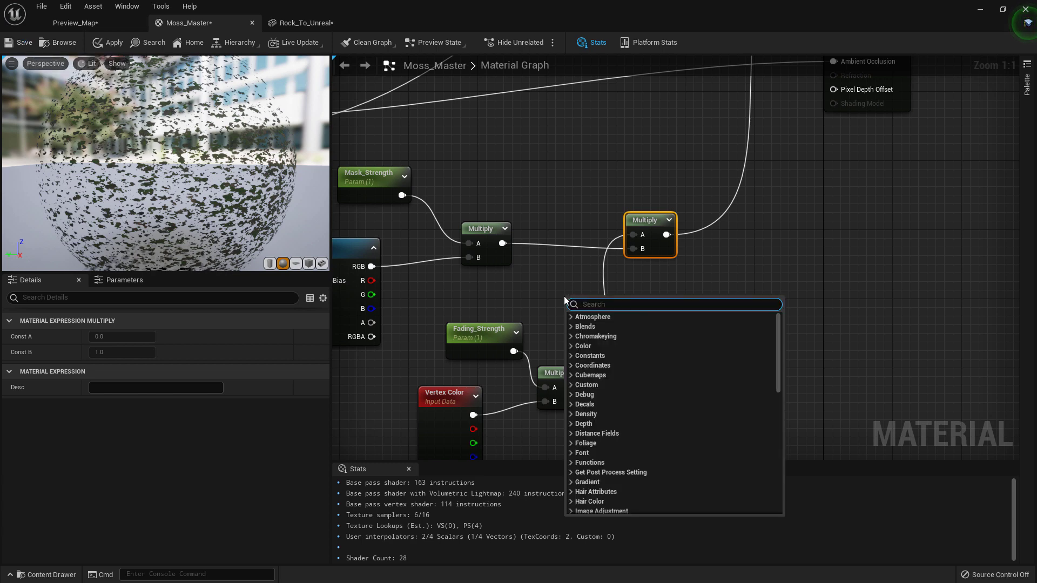
text(one)
key(Return)
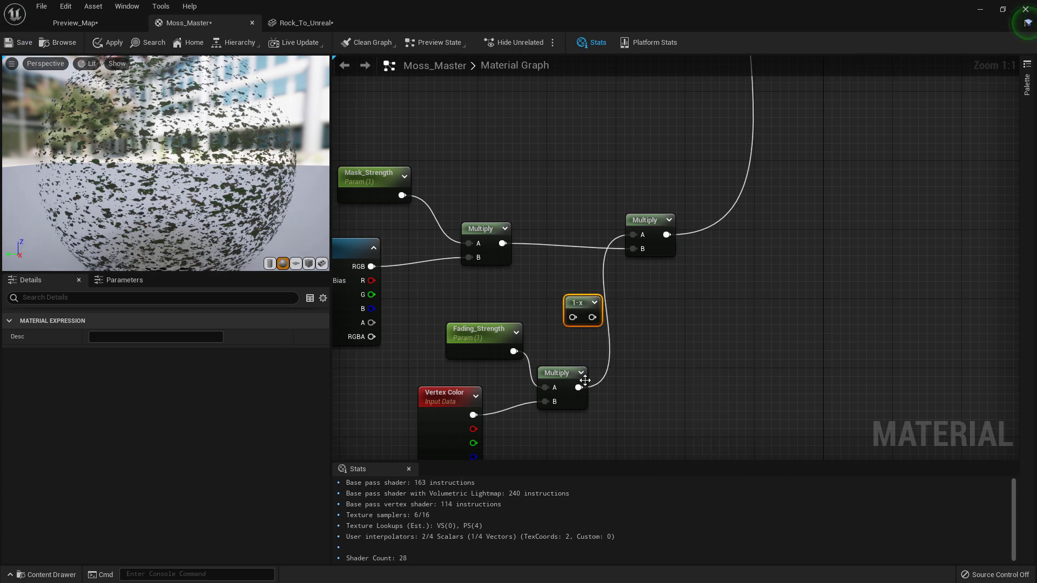
drag(579, 387, 633, 236)
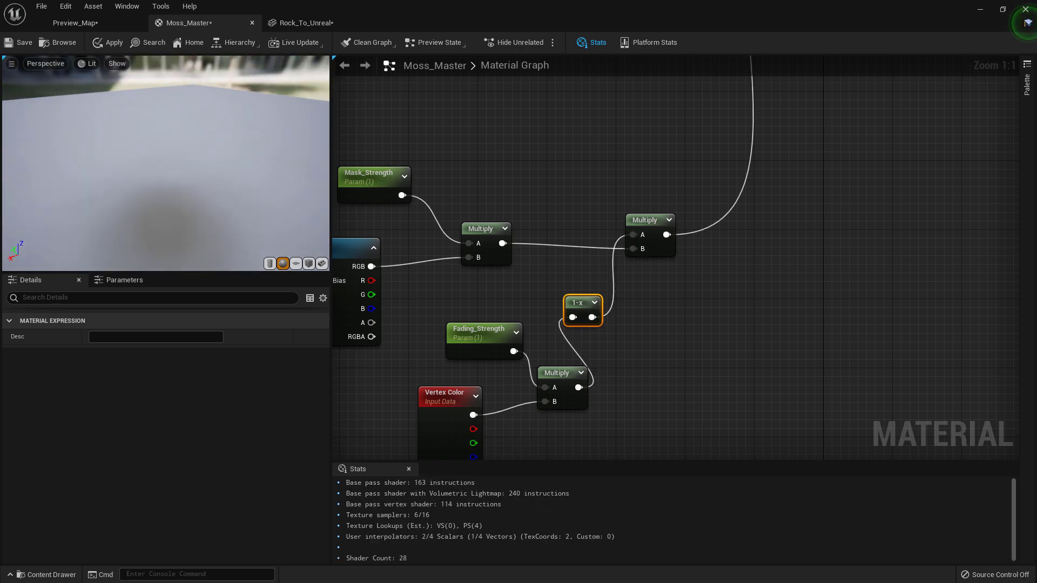
- Connect the vertex color Multiply directly to the final Multiply's A input, bypassing the OneMinus node, and save the material
drag(576, 389, 633, 236)
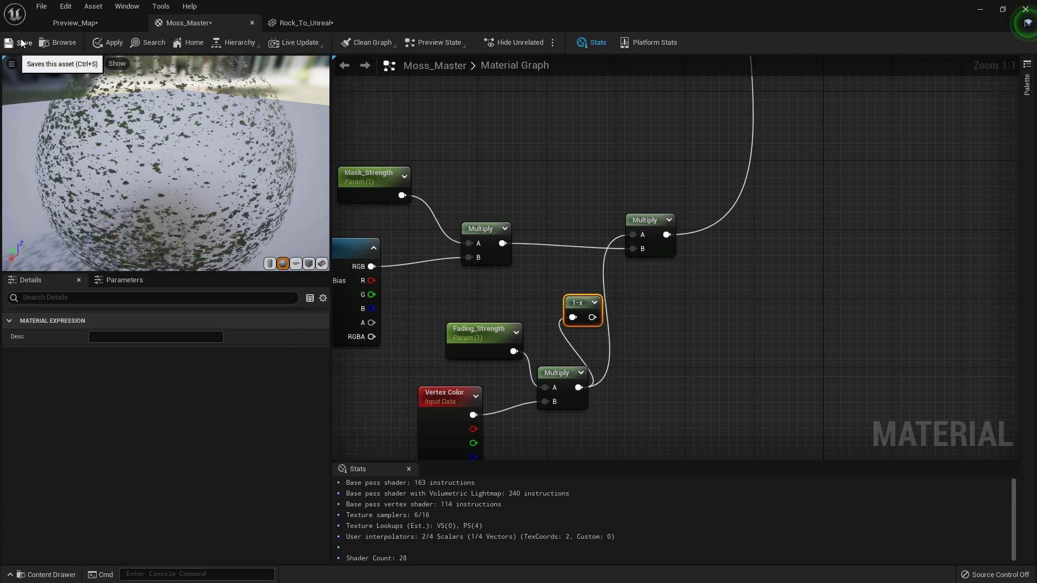
key(ctrl+s)
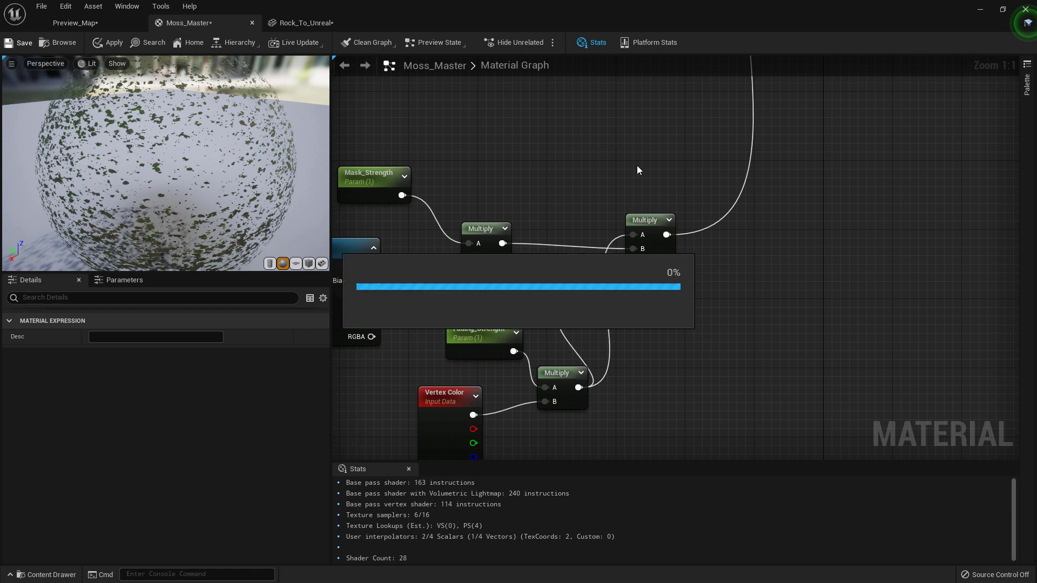
scroll(689, 260, down, 4)
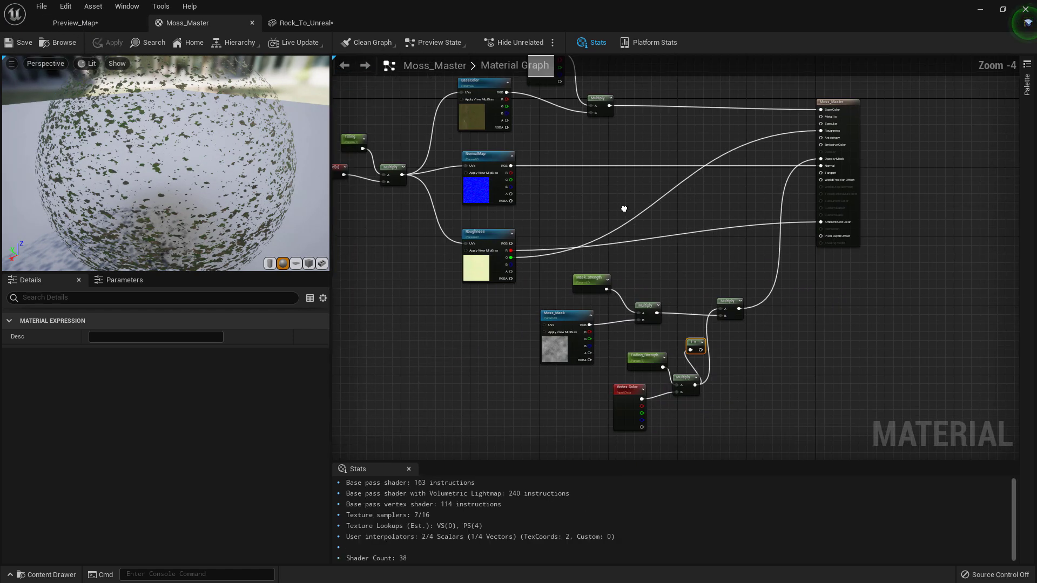
drag(522, 274, 700, 365)
right_drag(611, 270, 685, 399)
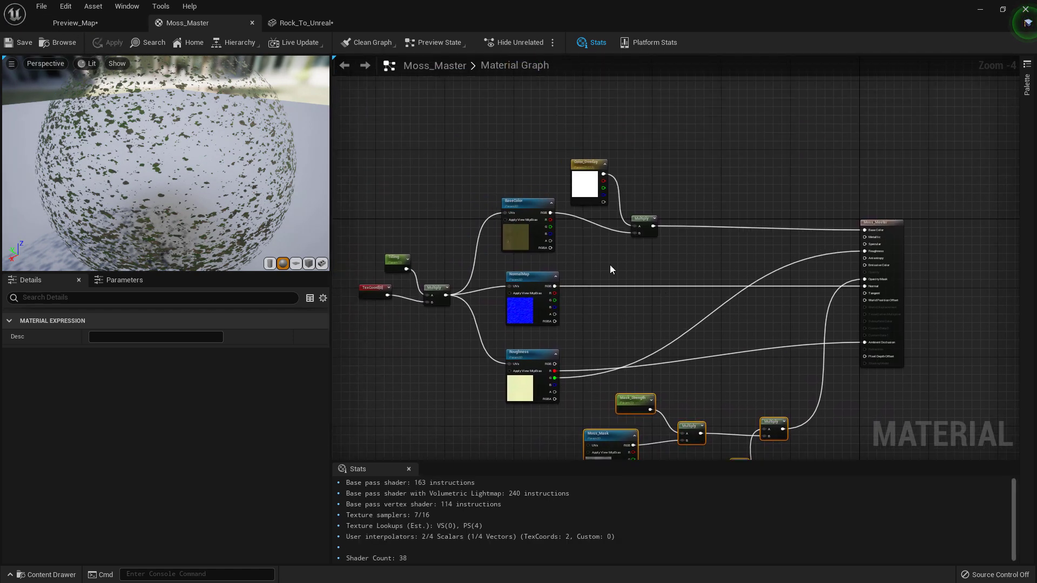
drag(402, 185, 671, 366)
right_drag(705, 321, 570, 278)
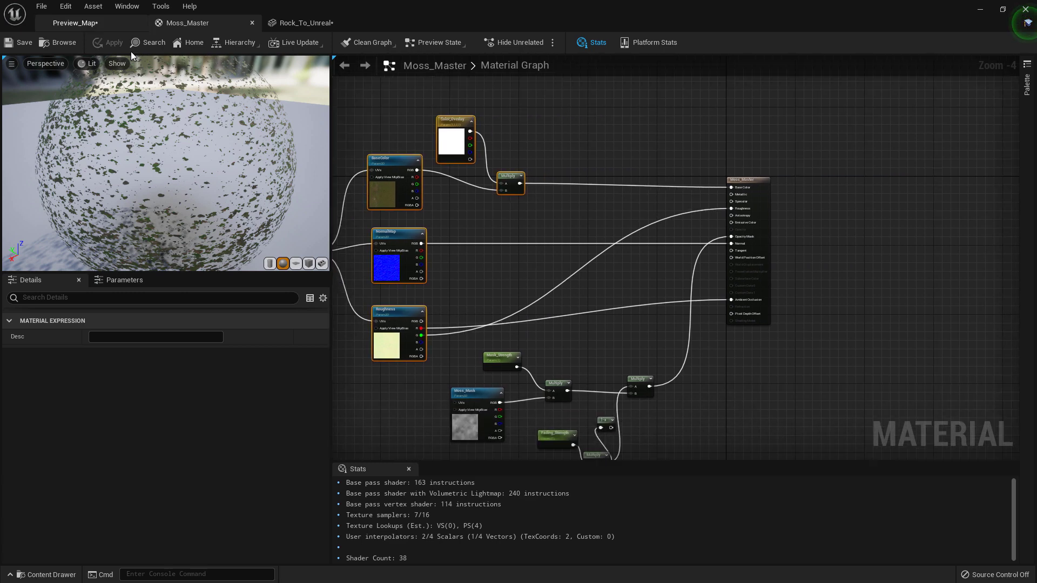
- In the Preview_Map level, open the Rocks content folder and create a material instance of Moss_Master named Moss_01
click(85, 24)
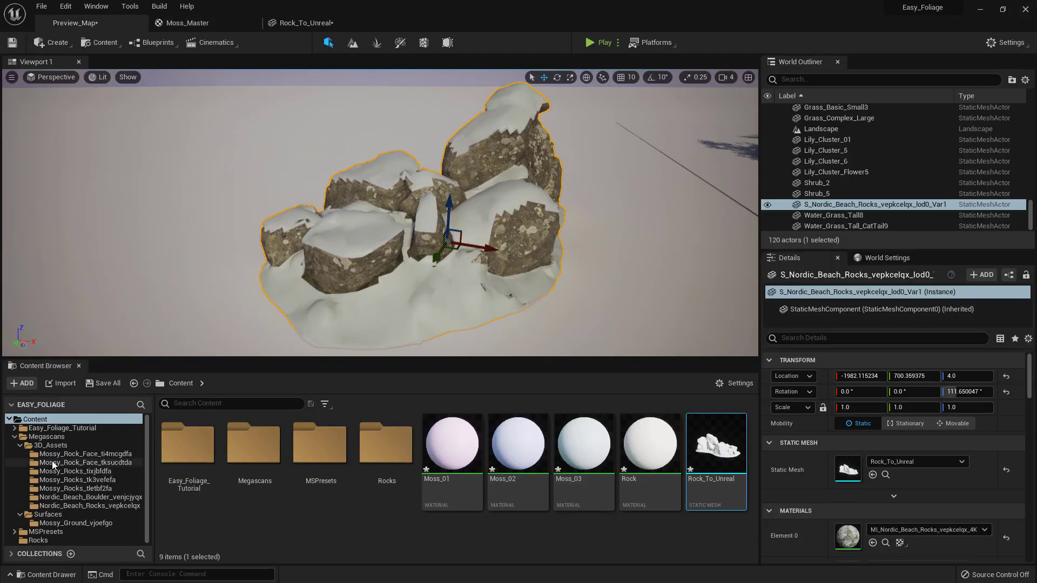
click(46, 539)
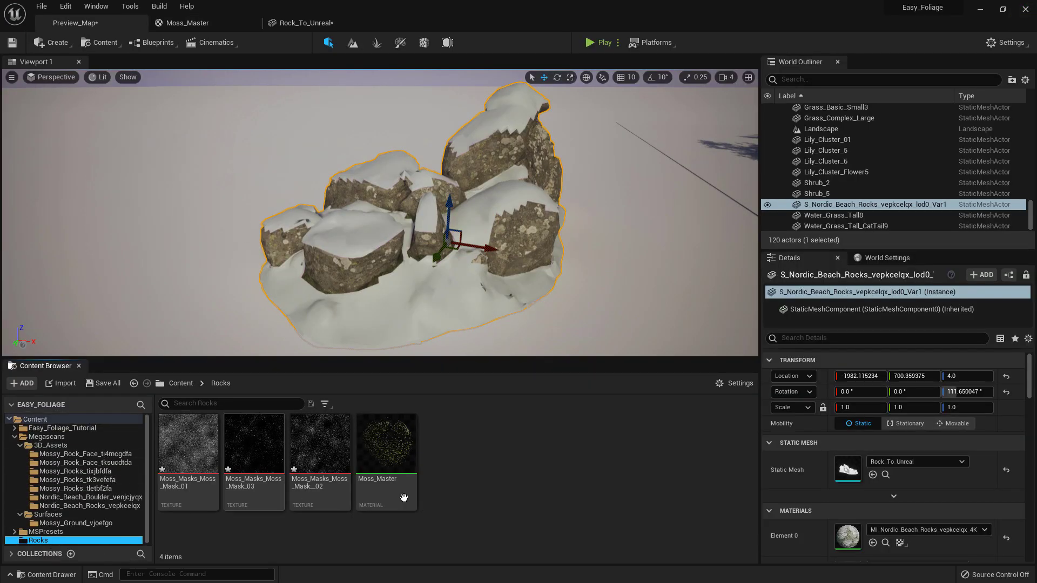
click(383, 436)
right_click(384, 437)
click(459, 202)
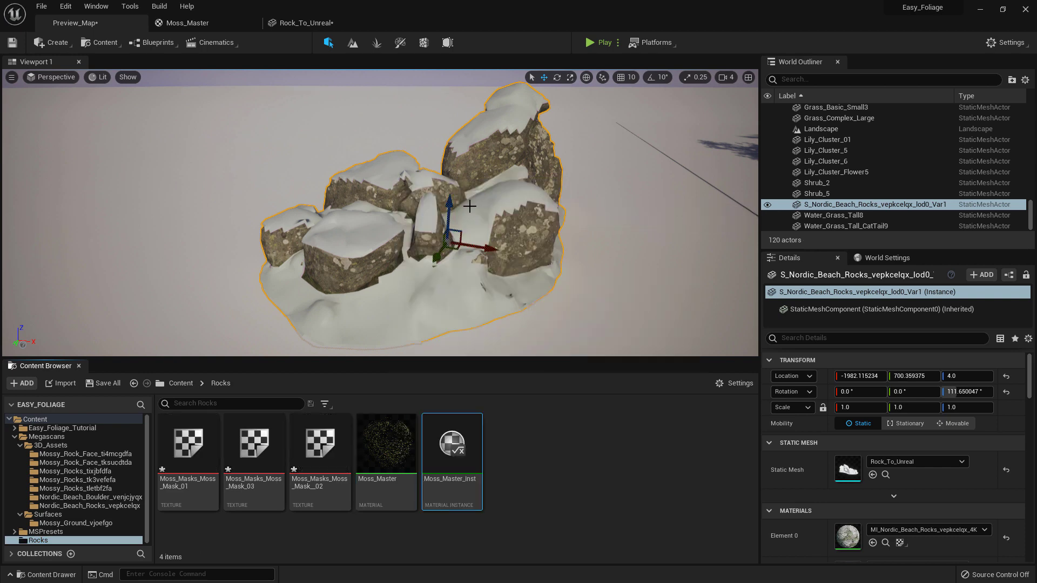
text(Moss_01)
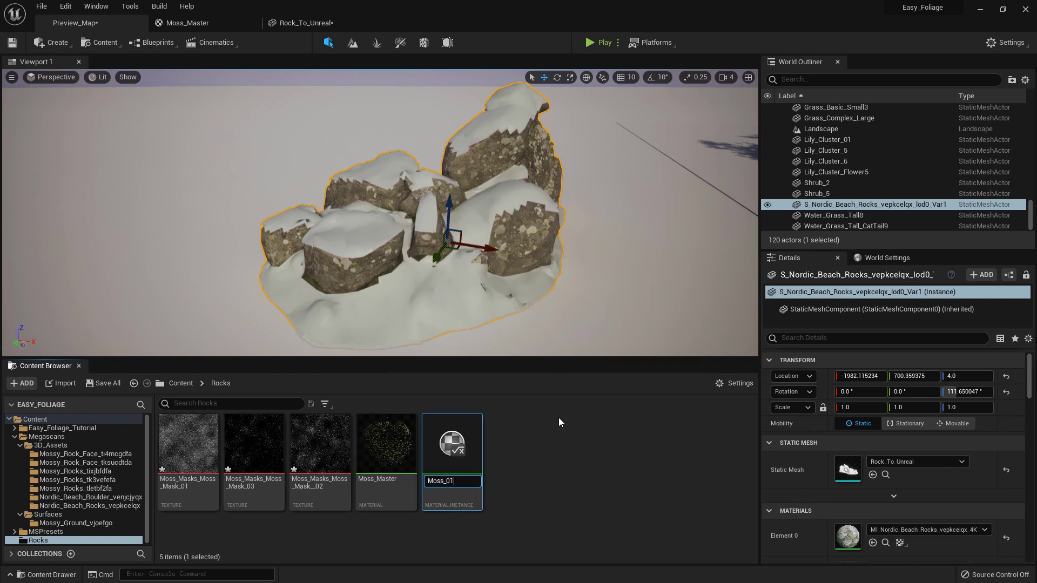
key(Return)
- Create a material instance of Moss_01 and name it Moss_02
right_click(184, 445)
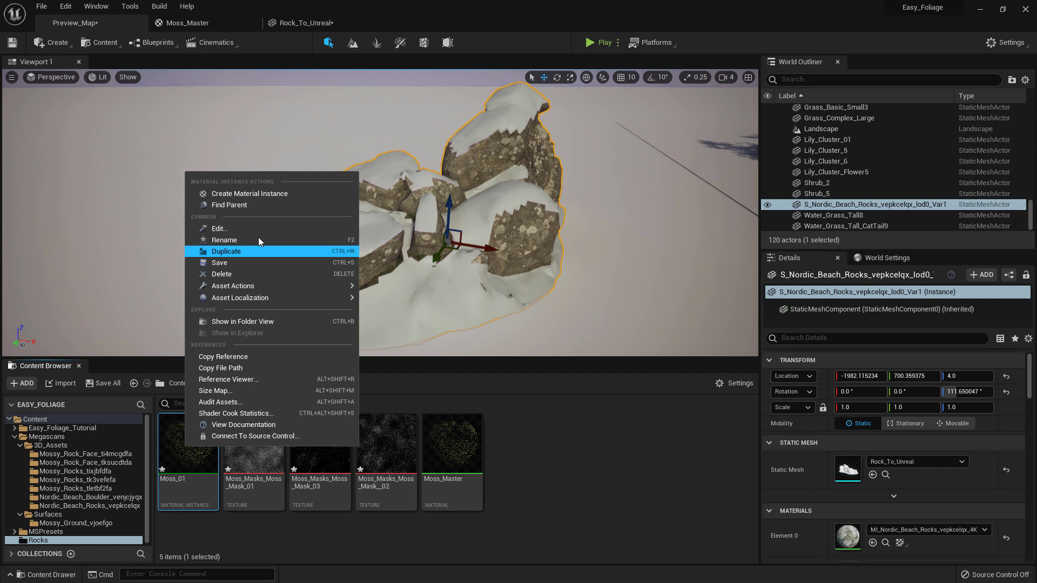
click(247, 194)
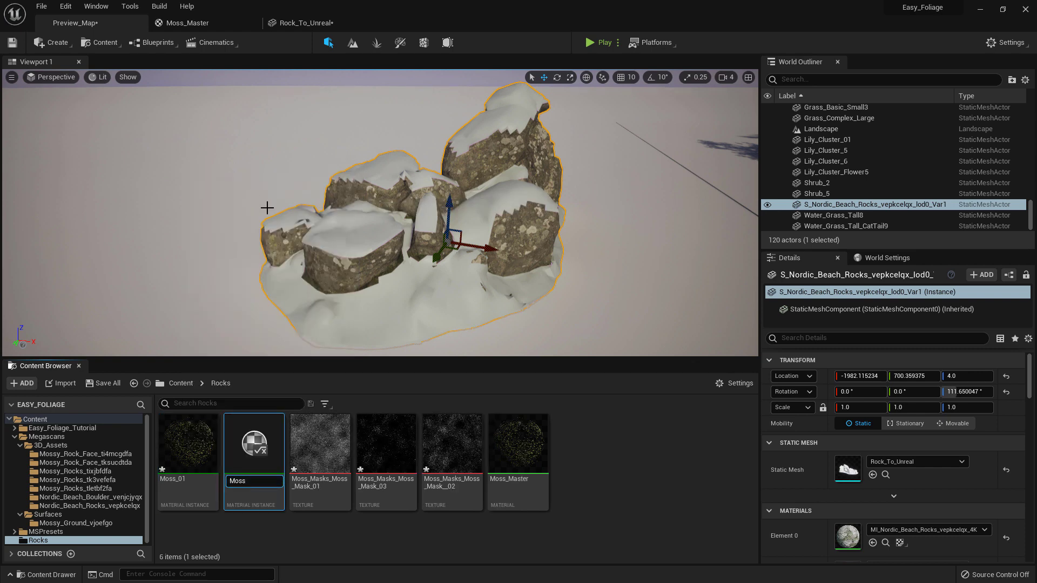
text(Moss_02)
key(Return)
- Create a material instance of Moss_02 and name it Moss_03
right_click(260, 444)
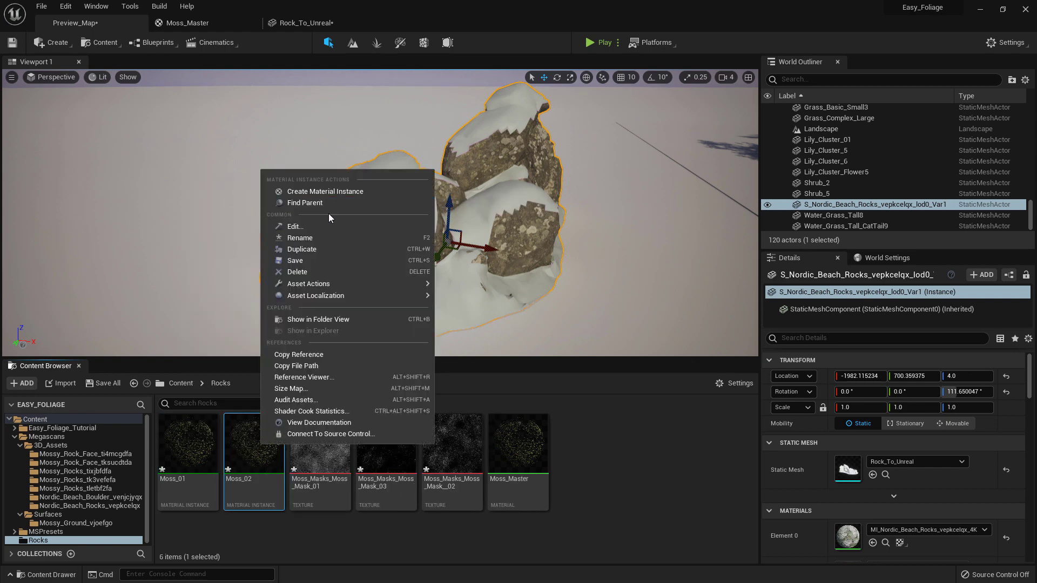
click(320, 192)
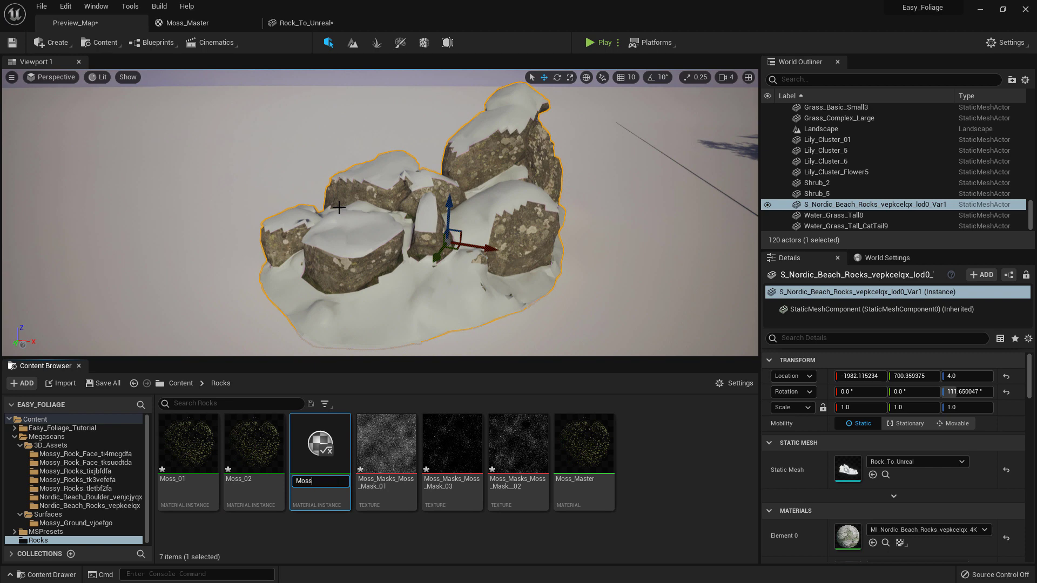
key(Return)
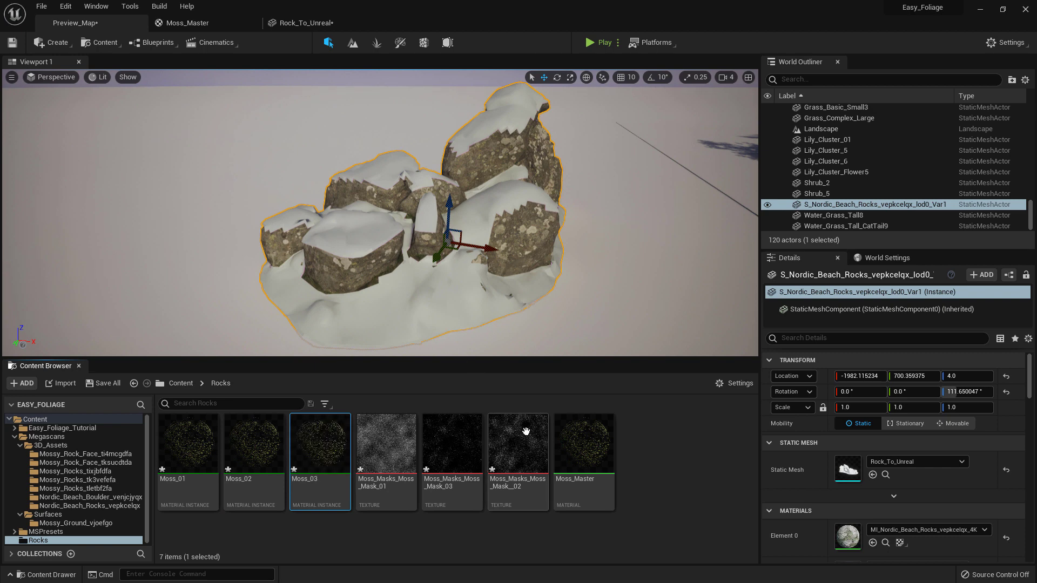
click(588, 437)
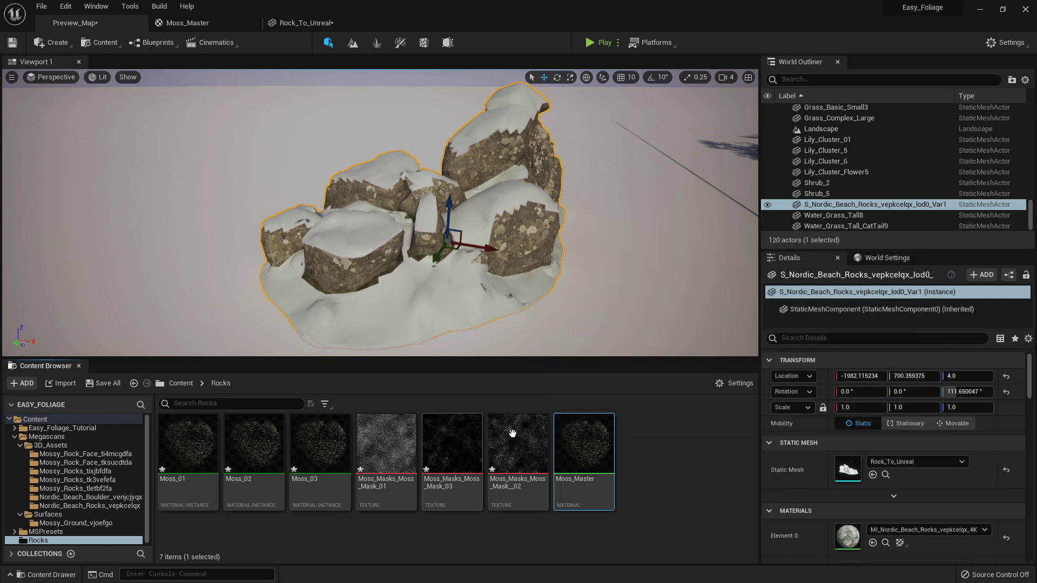
- Open the Moss_01 and Moss_02 material instances and dock them together in a separate floating window
double_click(209, 451)
drag(408, 23, 585, 115)
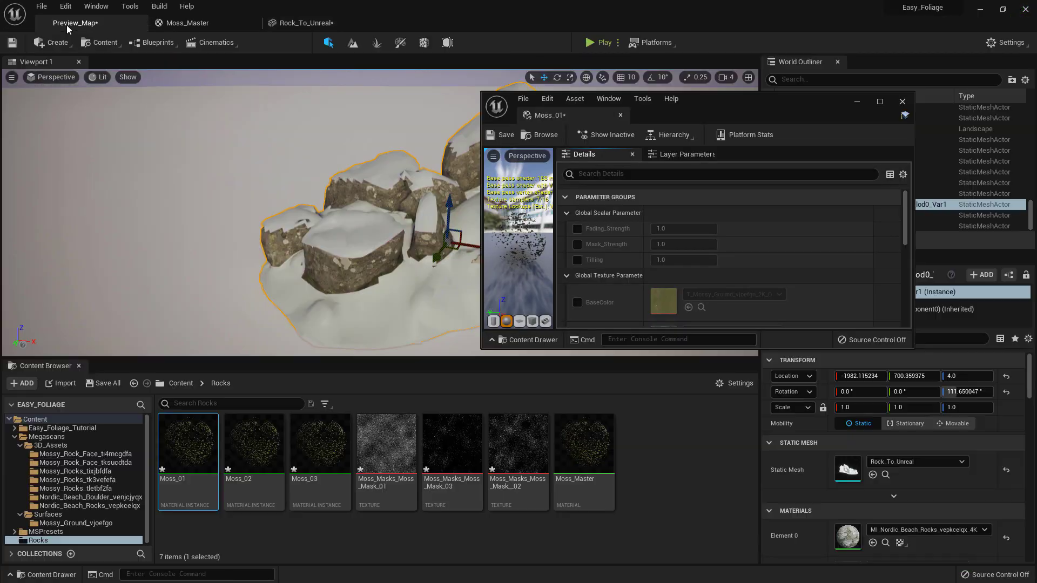
double_click(254, 444)
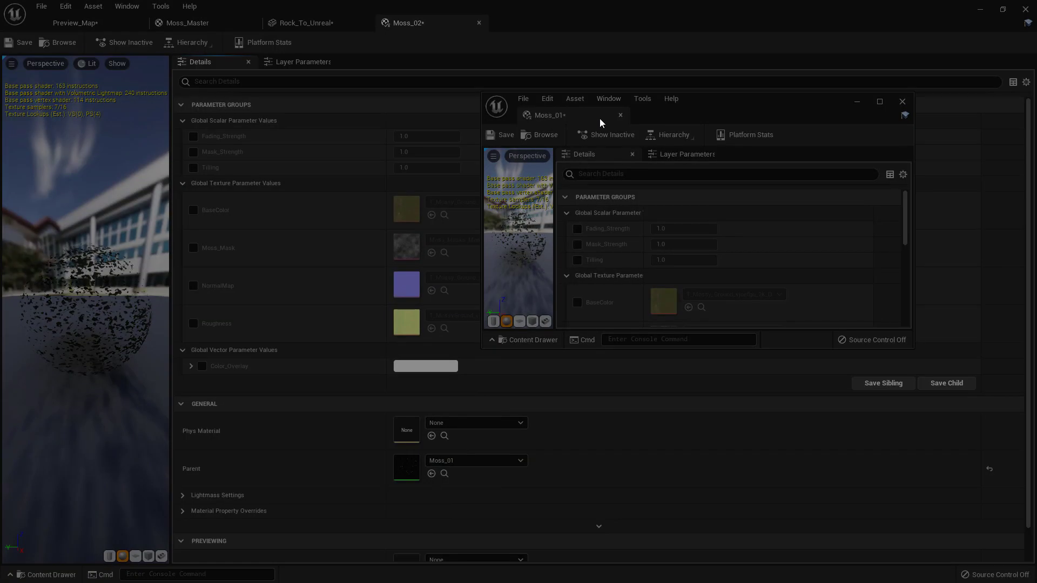
drag(409, 22, 639, 118)
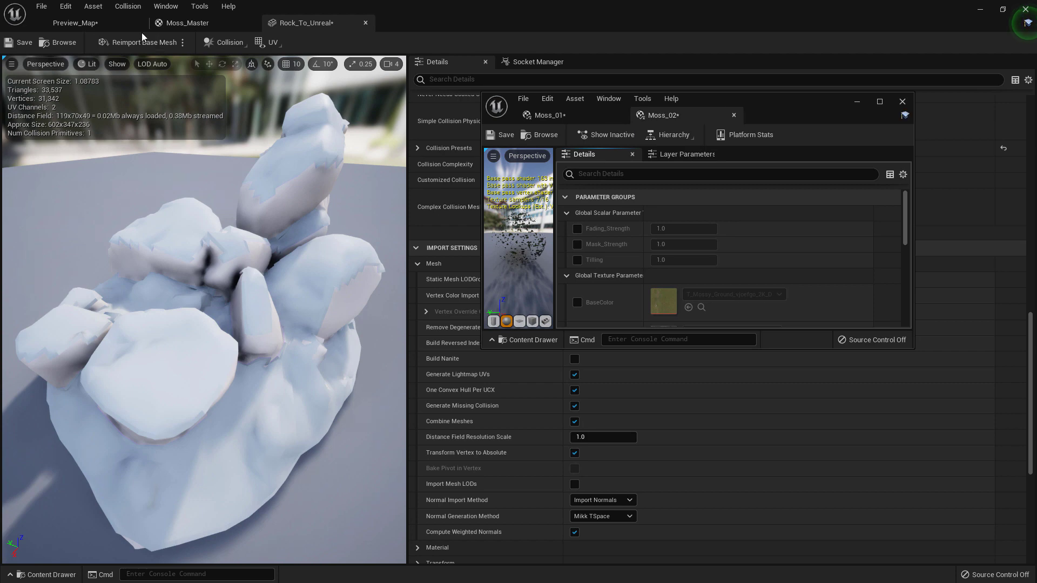
- Open the Moss_03 material instance, dock it beside Moss_01 and Moss_02 in the floating window, and enlarge that window over Preview_Map
click(116, 25)
double_click(331, 458)
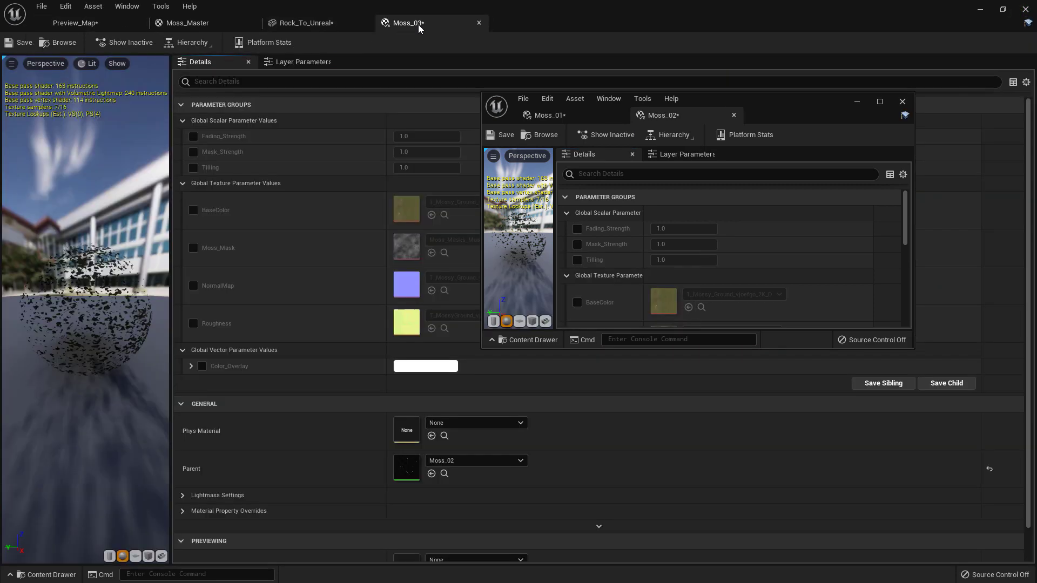
drag(418, 24, 875, 54)
click(101, 25)
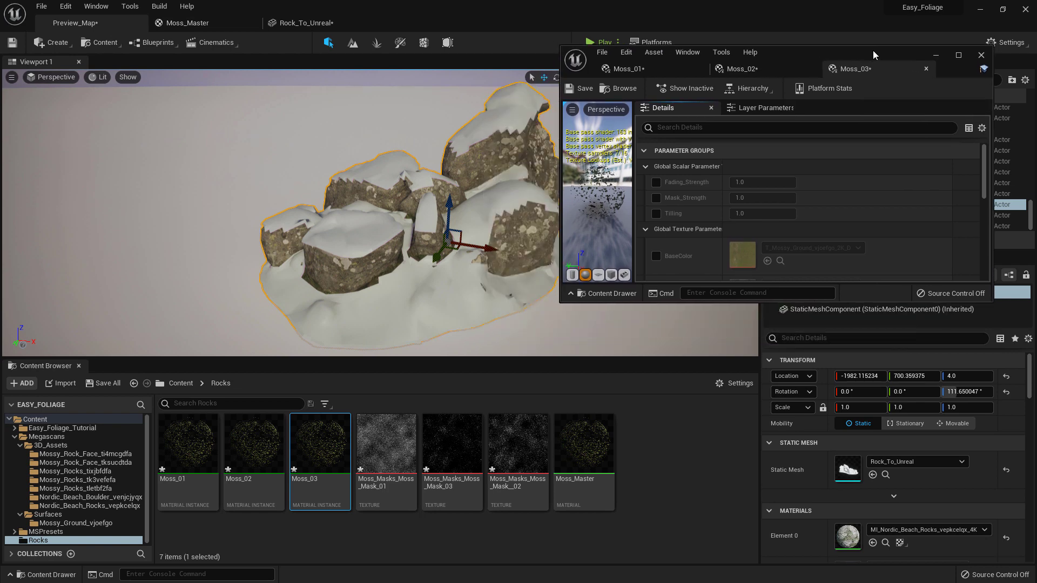
drag(581, 393, 592, 535)
- Enable the Moss_Mask texture override in Moss_03, Moss_02 and Moss_01, keeping the instances in numerical order
click(683, 294)
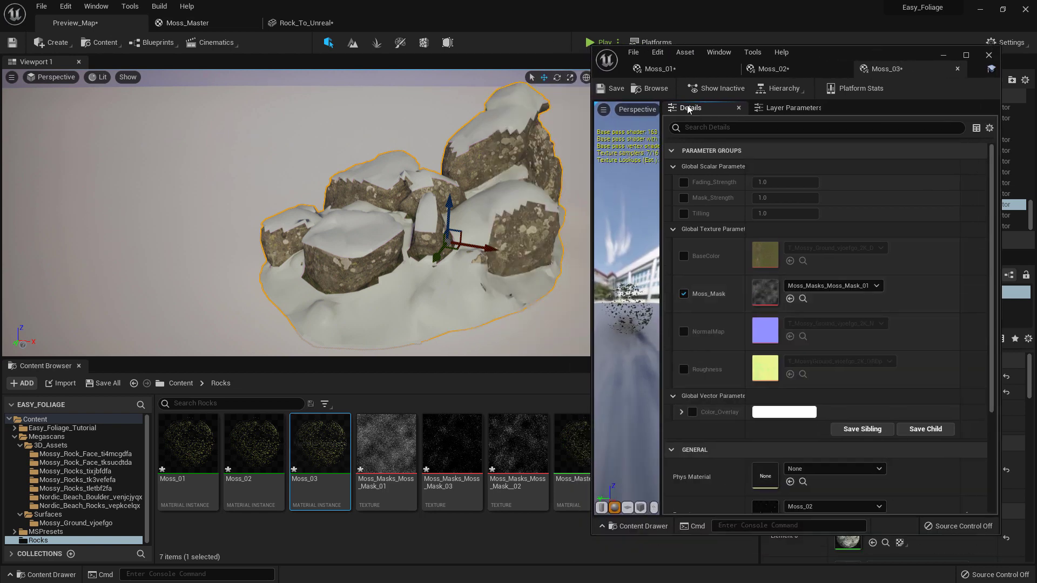
drag(702, 64, 762, 67)
click(681, 68)
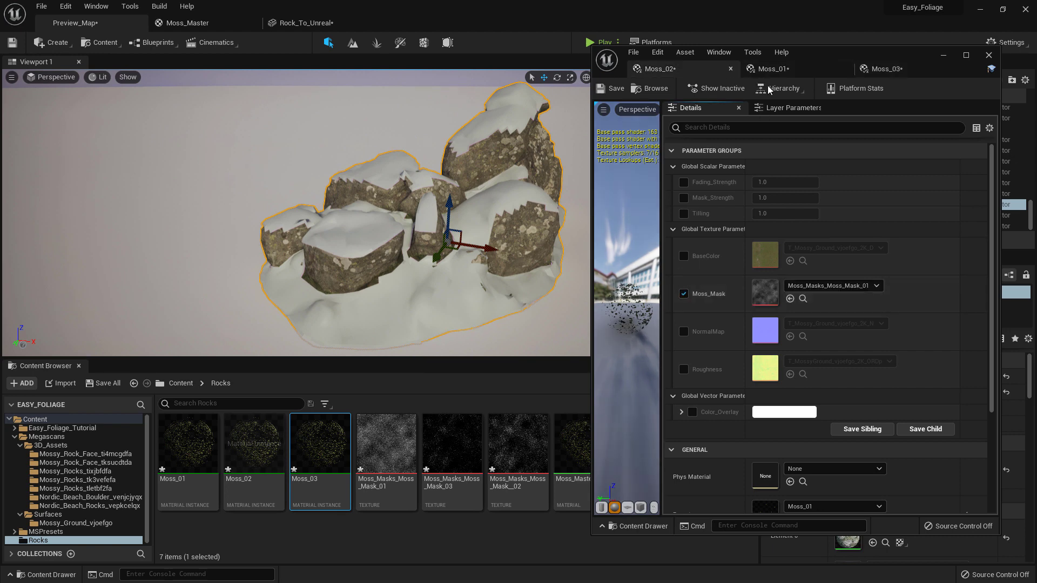
click(789, 69)
click(684, 293)
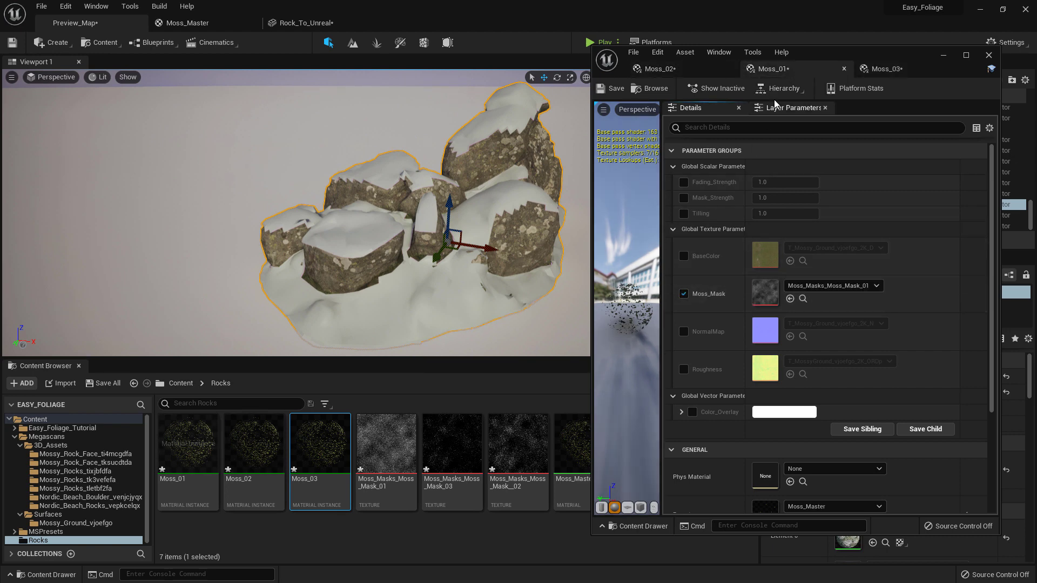
drag(784, 77, 684, 71)
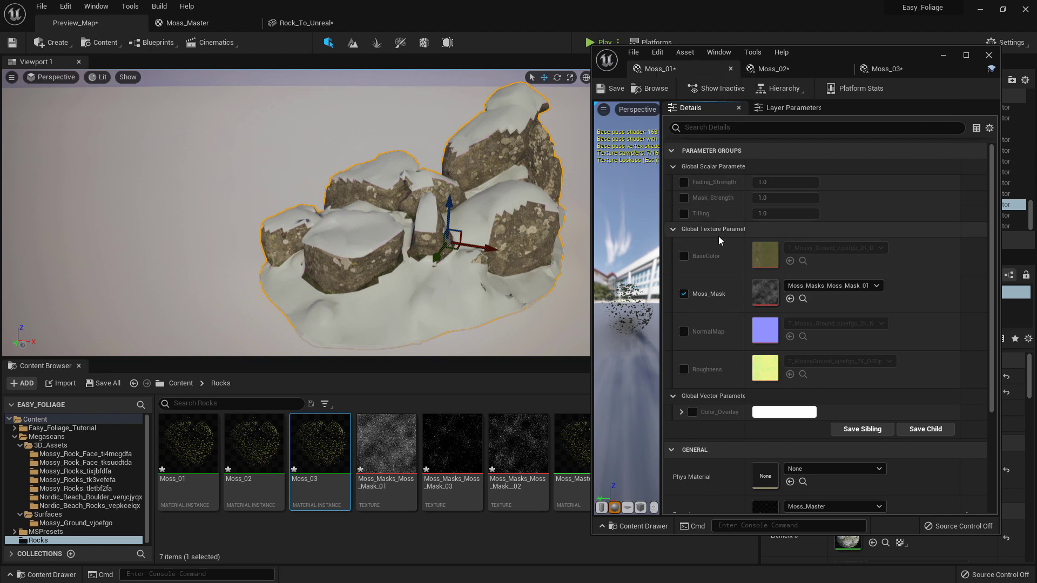
- Assign the Moss_Mask__02 texture as the Moss_Mask of Moss_02 and the Moss_Mask_03 texture as that of Moss_03
click(784, 71)
drag(517, 445, 778, 254)
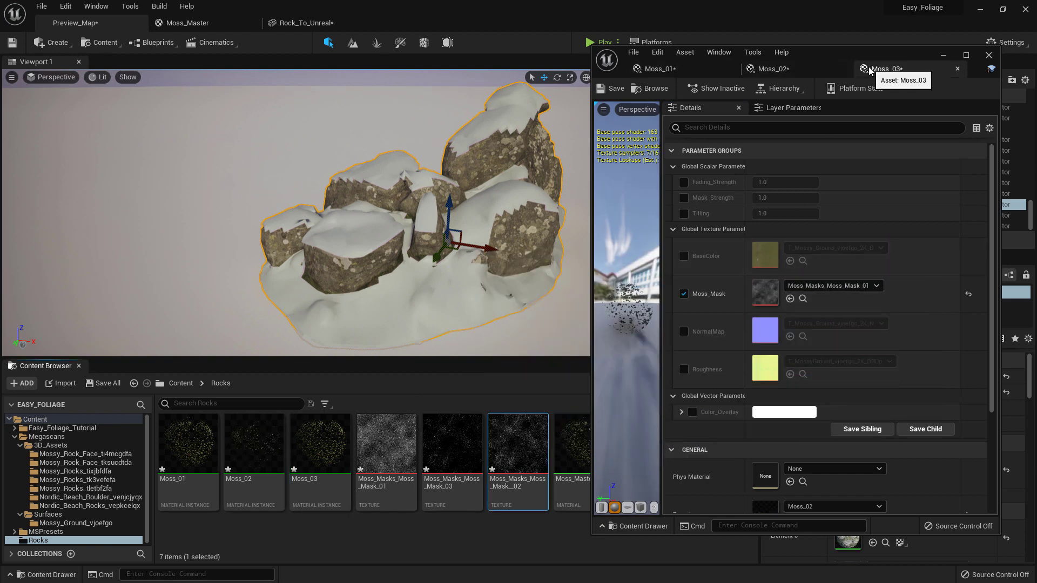
click(886, 69)
click(451, 454)
drag(450, 454, 767, 292)
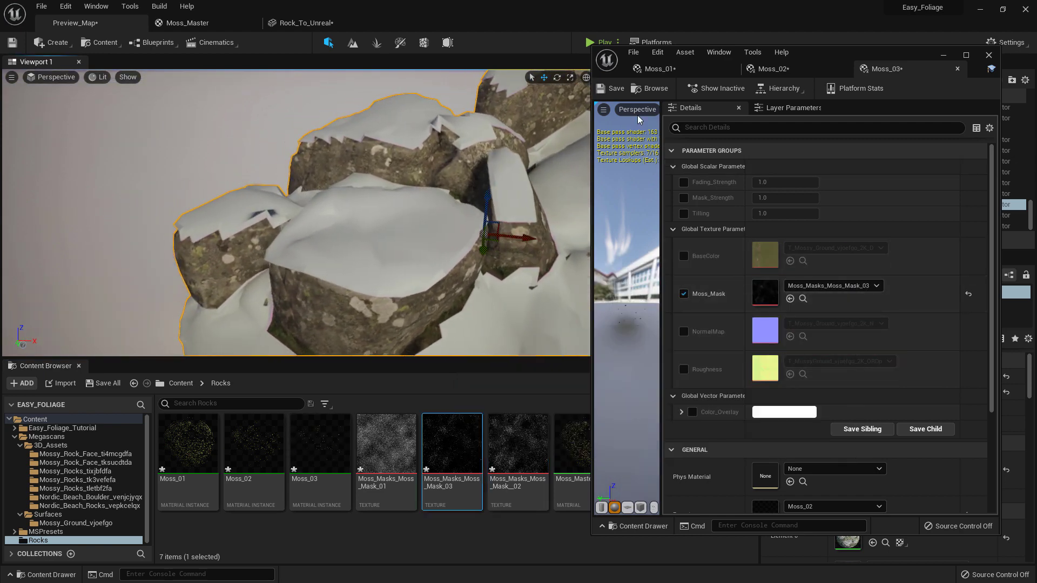
- Save the Moss_03, Moss_02 and Moss_01 instances and move their floating window out of the way
click(614, 87)
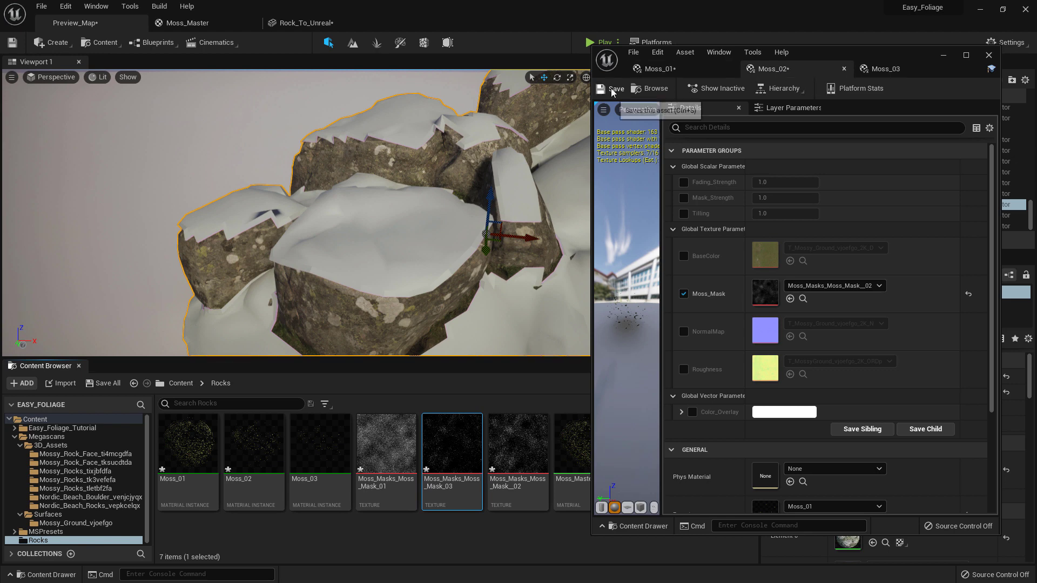
click(660, 69)
drag(922, 56, 947, 57)
click(968, 55)
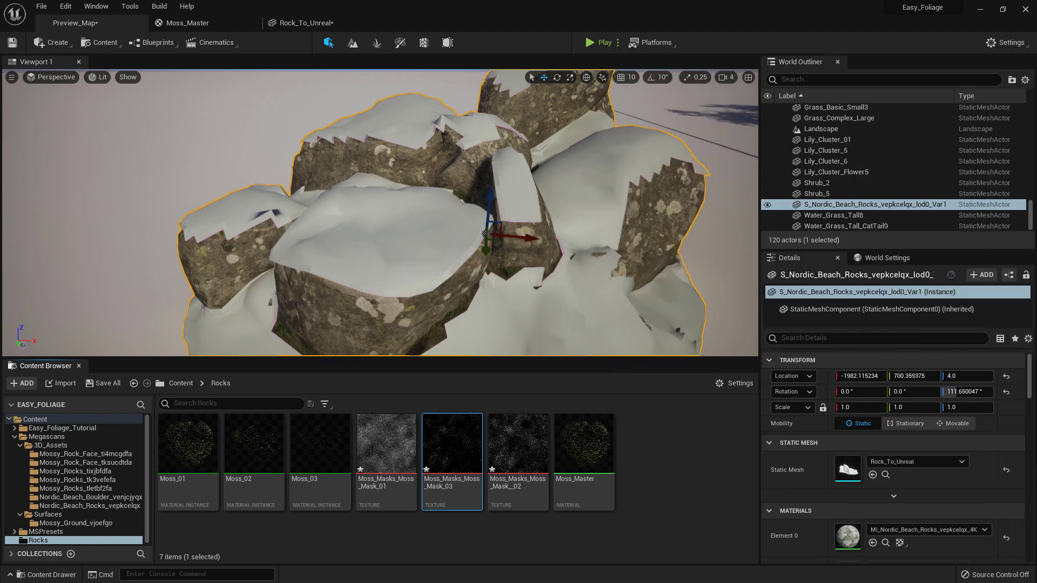
- Open the Rock_To_Unreal static mesh at its material slots in an enlarged floating window over the Preview_Map level
click(885, 474)
double_click(717, 459)
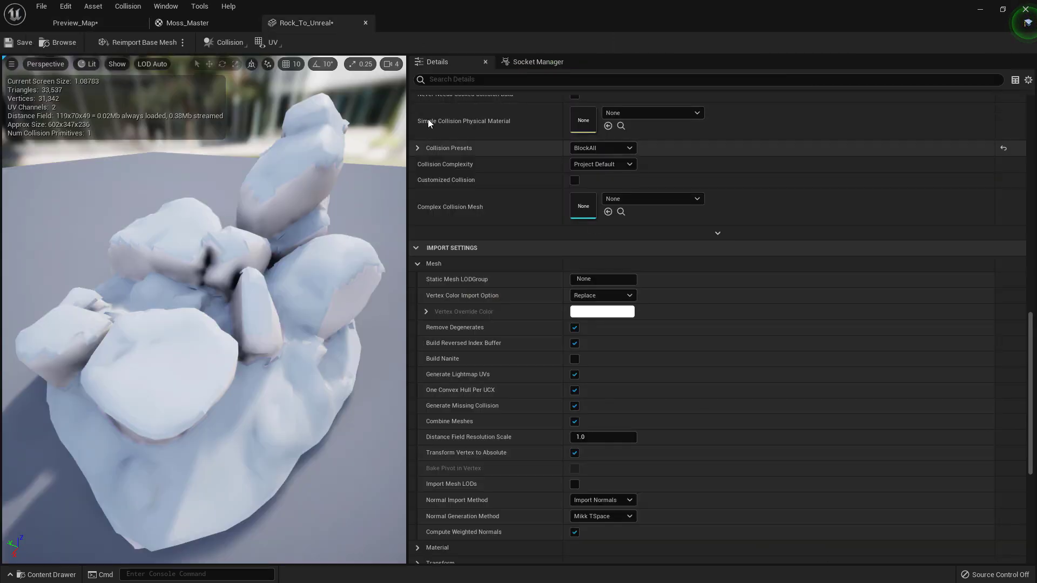
scroll(601, 222, up, 15)
scroll(540, 227, up, 3)
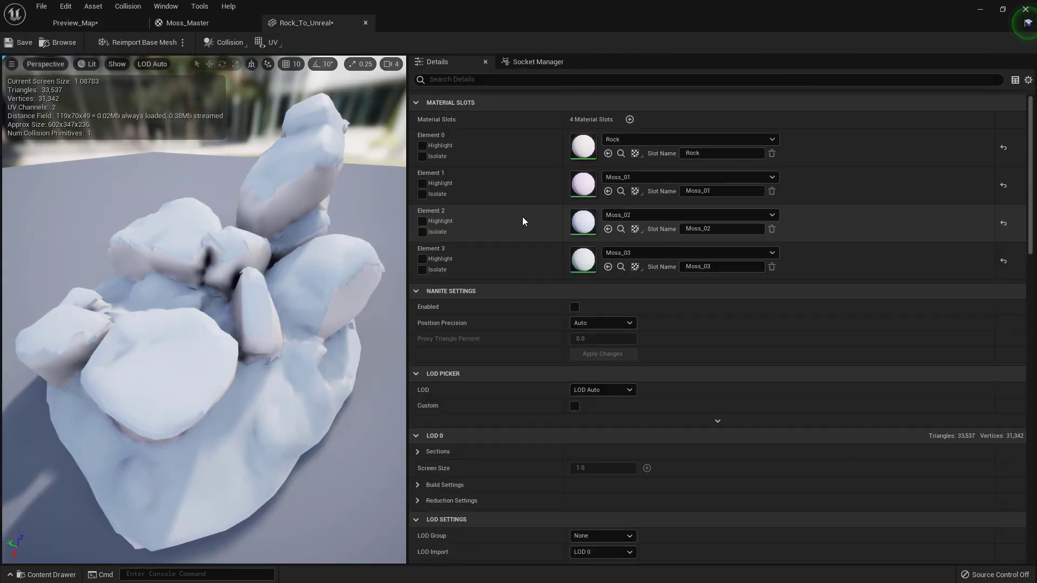
drag(331, 22, 621, 81)
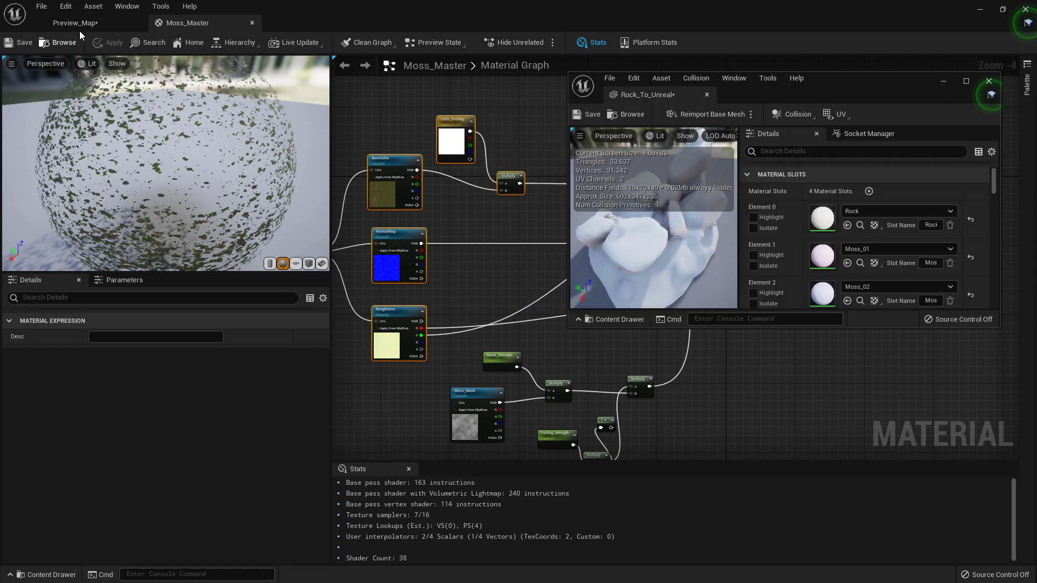
drag(569, 328, 466, 522)
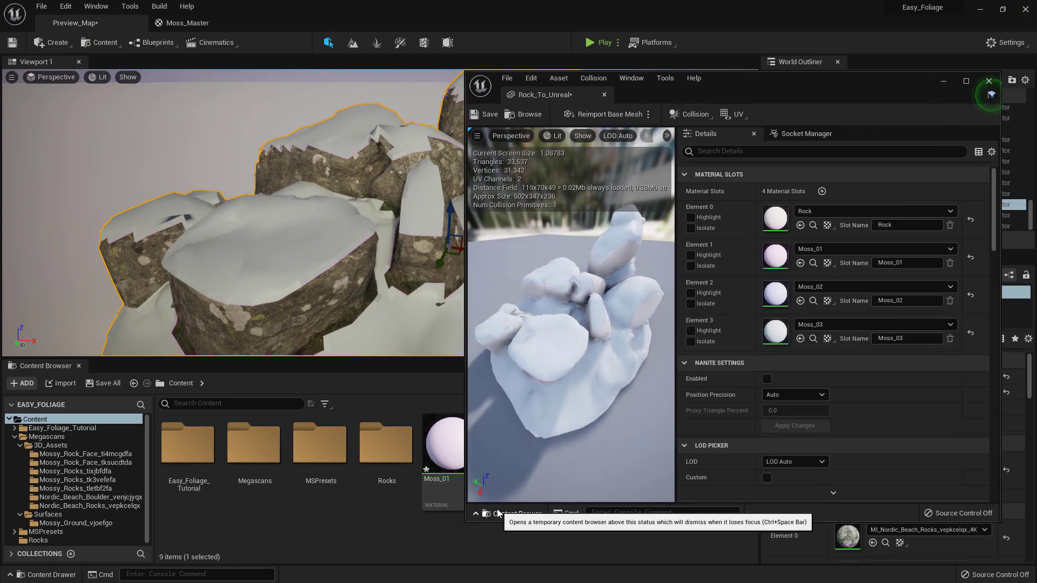
- Assign MI_Nordic_Beach_Rocks_vepkcelqx_4K from the Nordic_Beach_Rocks_vepkcelqx folder to the mesh's Element 0 rock slot
click(503, 512)
click(512, 512)
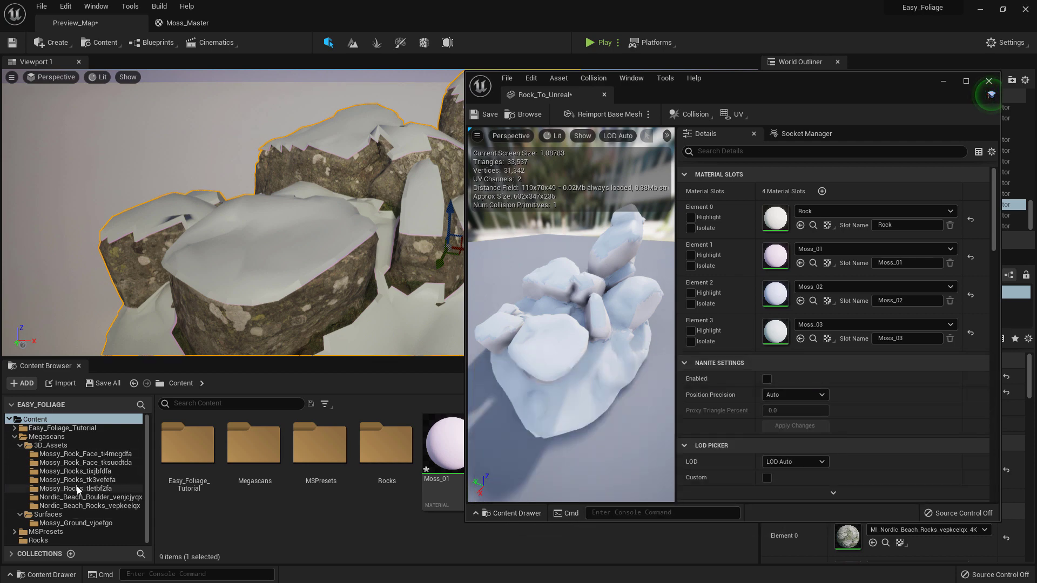
click(87, 507)
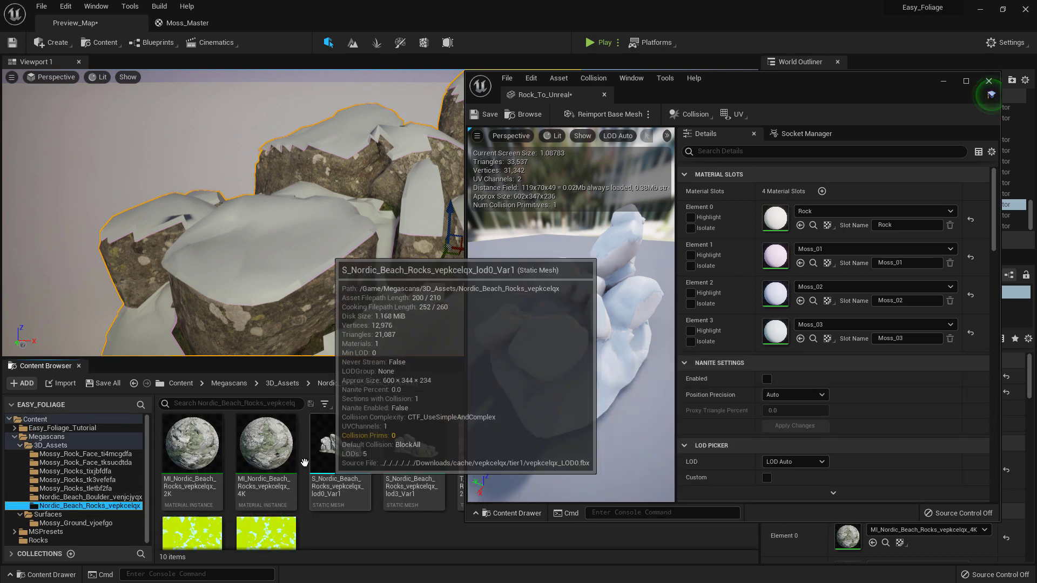
drag(266, 443, 776, 218)
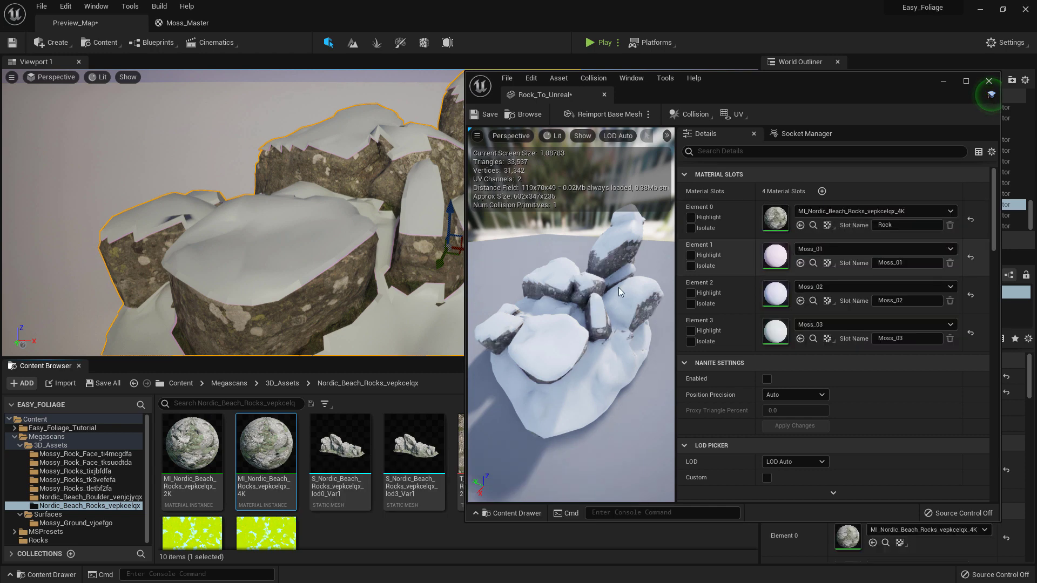
- Assign Moss_01, Moss_02 and Moss_03 from the Rocks folder to Elements 1, 2 and 3, then save and close the mesh
click(70, 523)
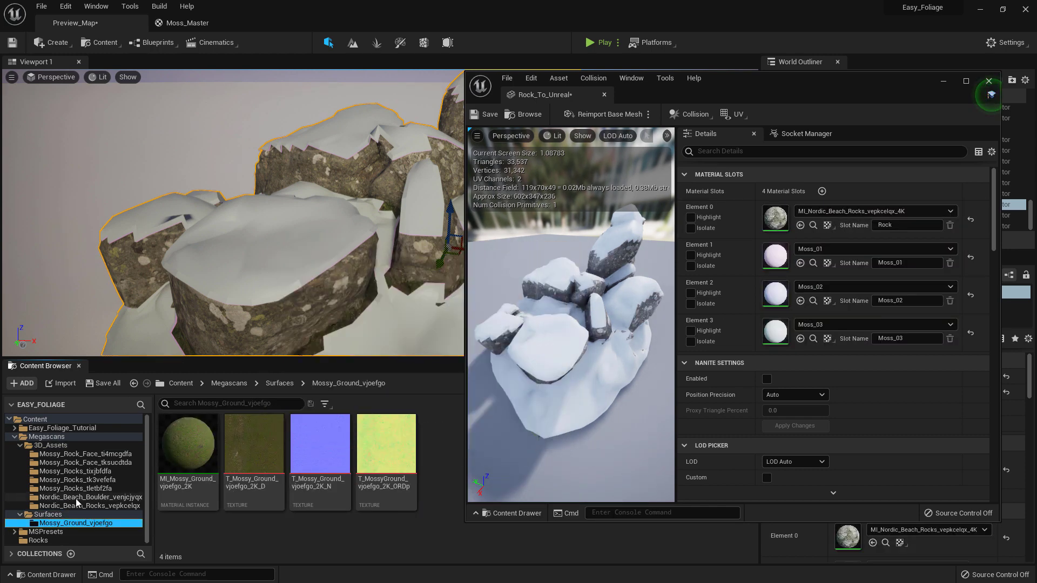
click(37, 540)
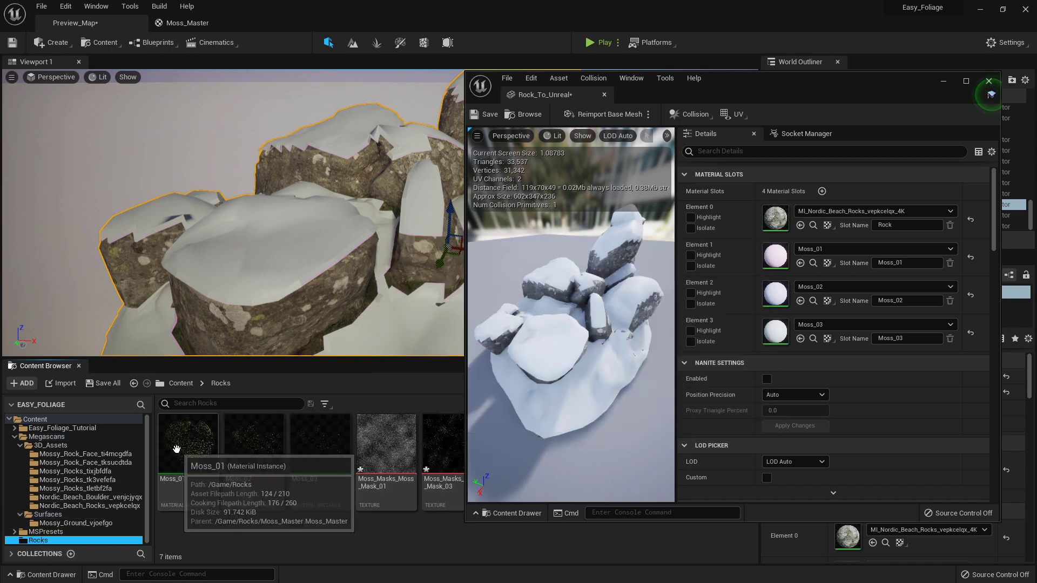
drag(183, 449, 864, 243)
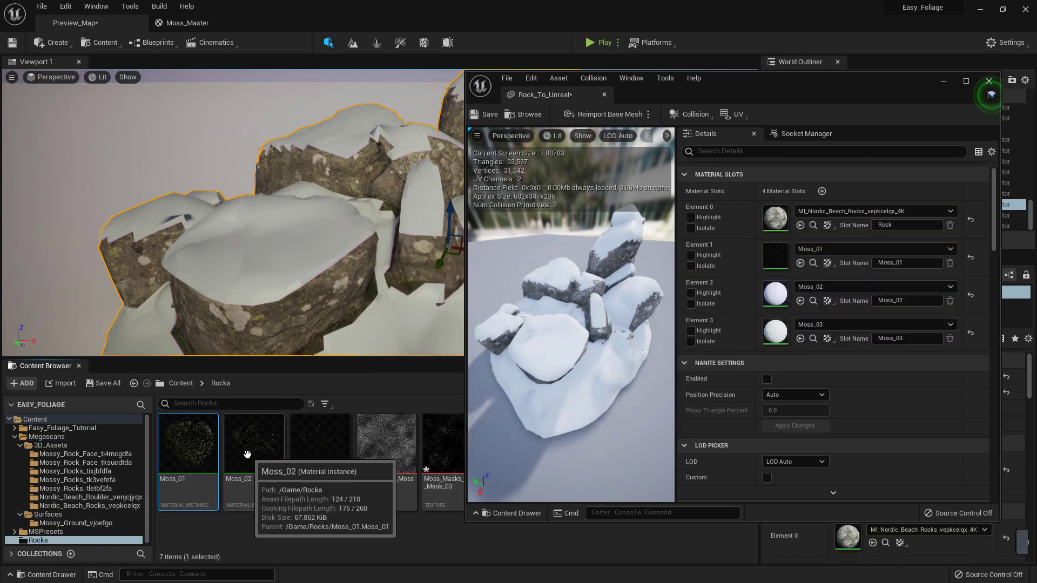
drag(253, 448, 813, 301)
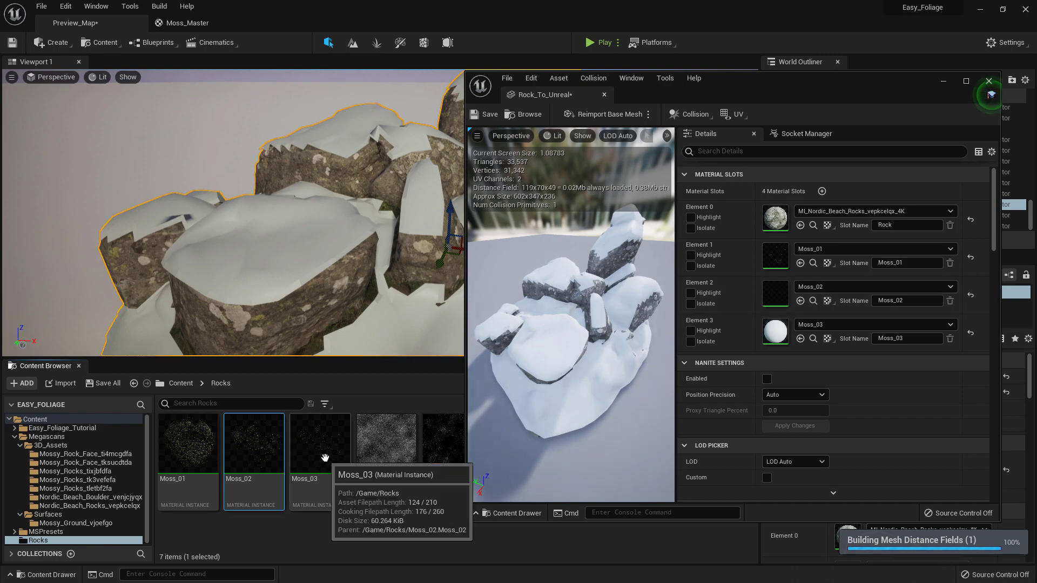
drag(320, 448, 800, 347)
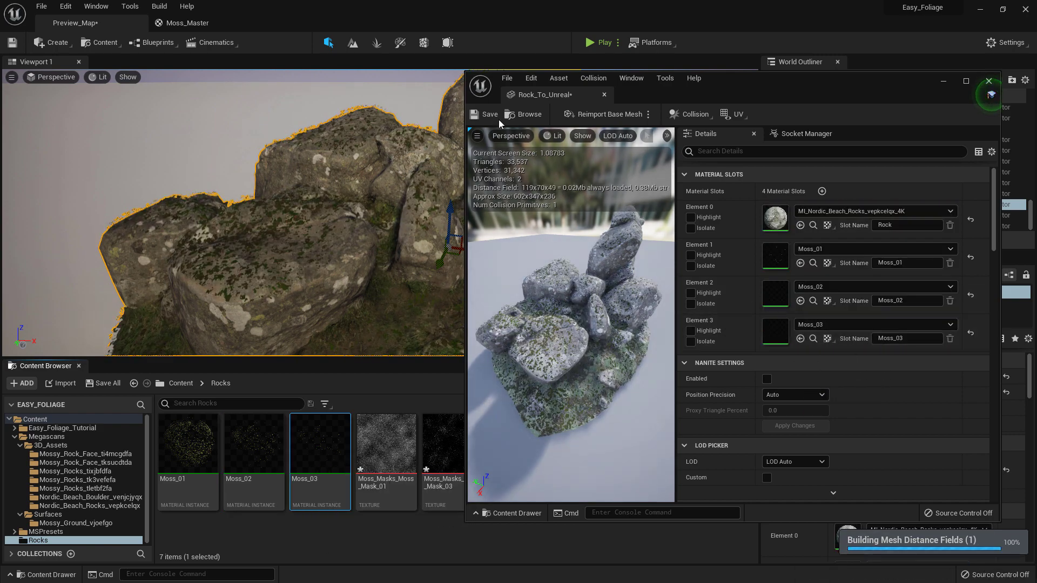
click(493, 114)
click(989, 81)
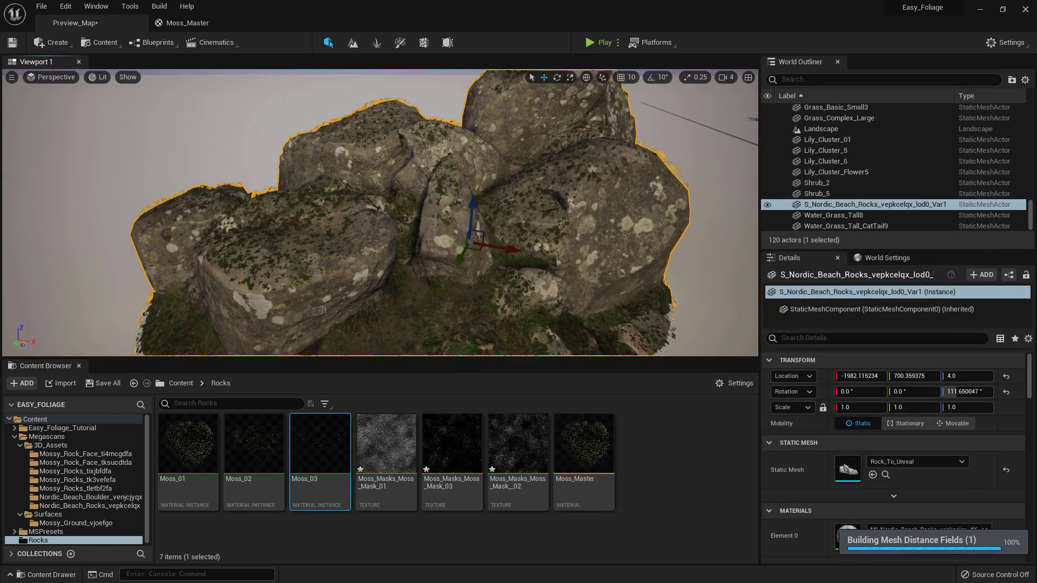
- Examine the moss coverage on the rocks in the level with the moss instances window brought back beside them
key(w)
right_drag(380, 213, 417, 255)
key(s)
key(s)
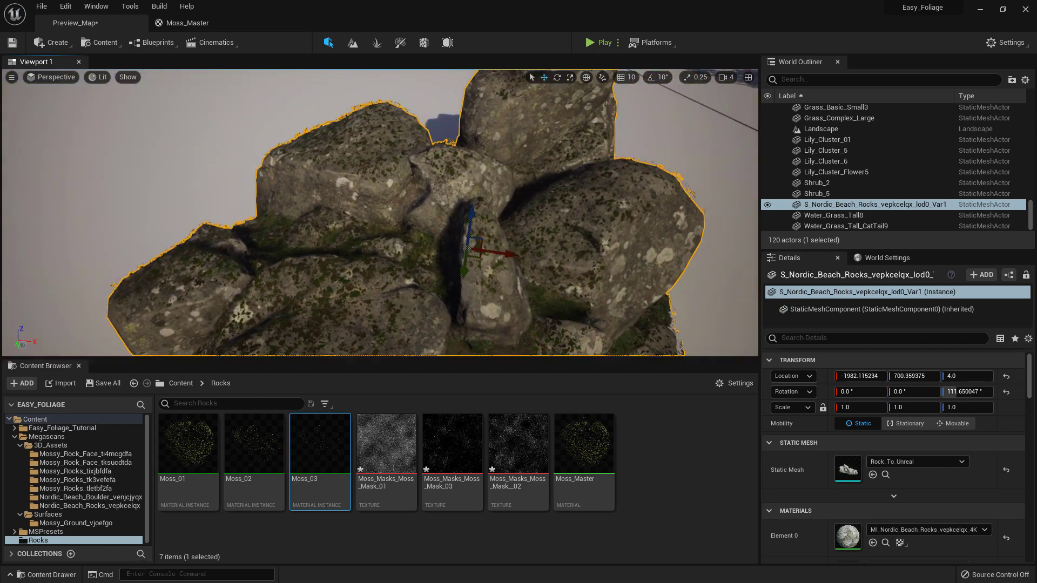
drag(1036, 51, 838, 51)
key(s)
right_drag(535, 160, 562, 189)
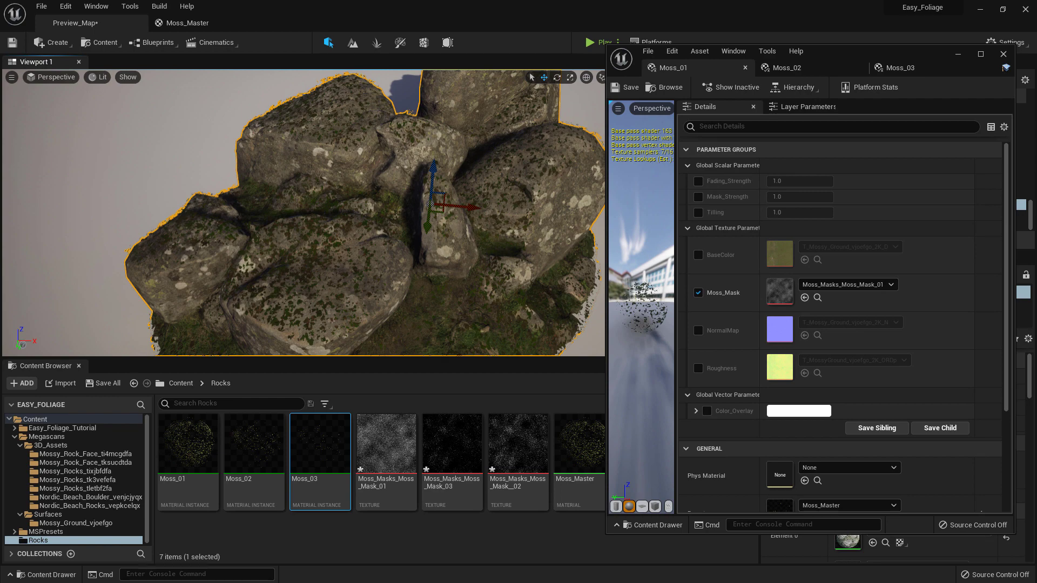
- In the Moss_Master graph, duplicate the Tilling, TexCoord and Multiply nodes and place the copies beside the Moss_Mask texture node
click(179, 26)
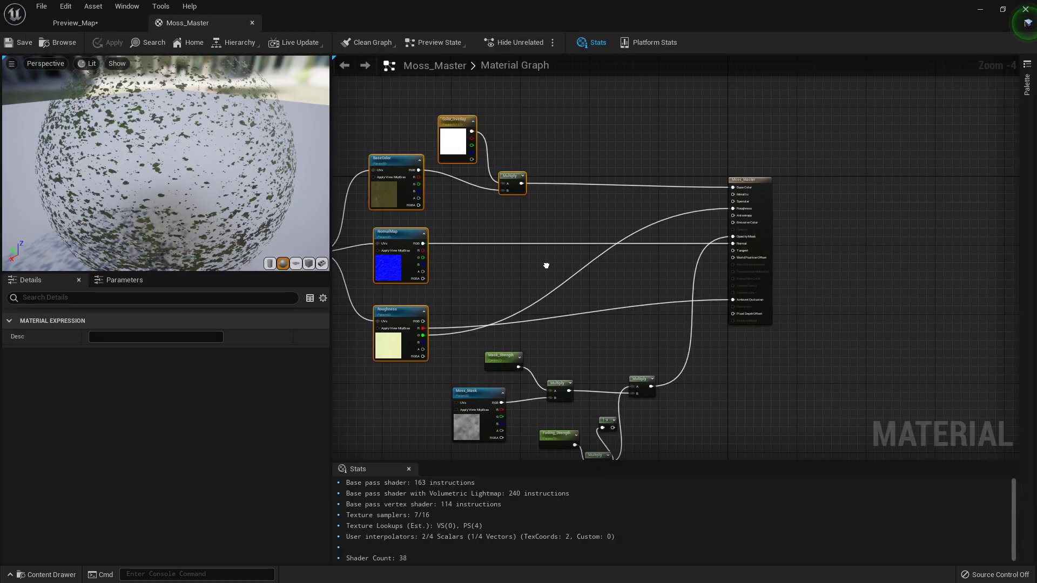
right_drag(546, 265, 803, 220)
drag(475, 135, 581, 229)
right_drag(650, 340, 513, 272)
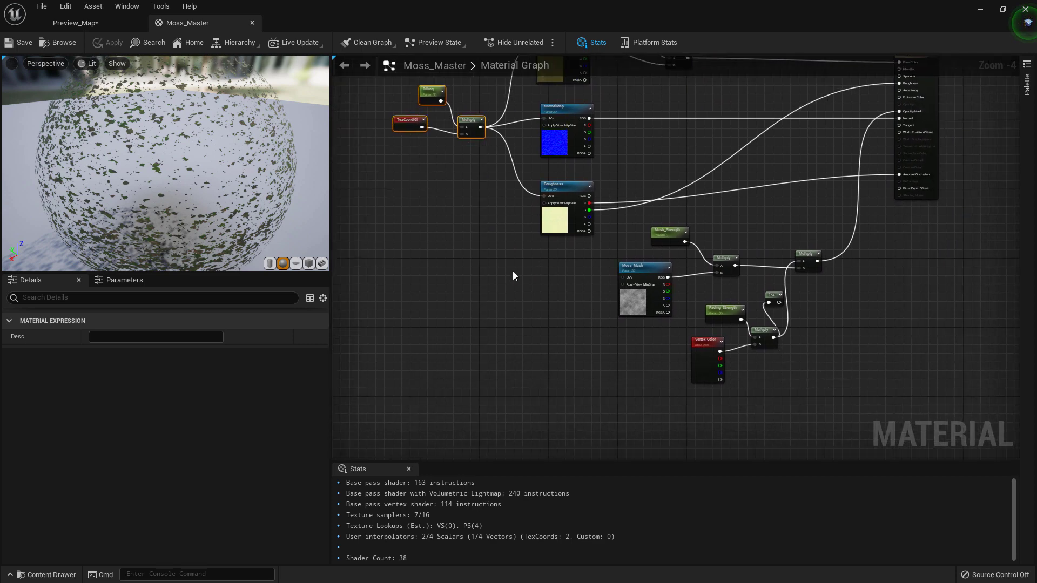
scroll(513, 271, up, 4)
click(524, 257)
key(ctrl+v)
drag(623, 272, 615, 326)
click(551, 256)
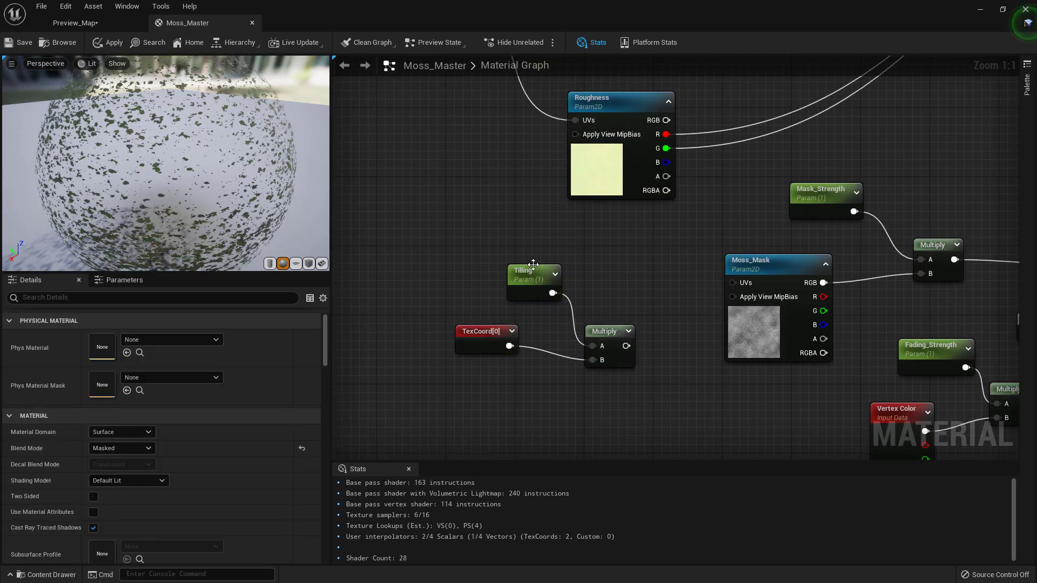
- Rename the duplicated Tilling parameter as Moss_Mask_Tilling
click(533, 264)
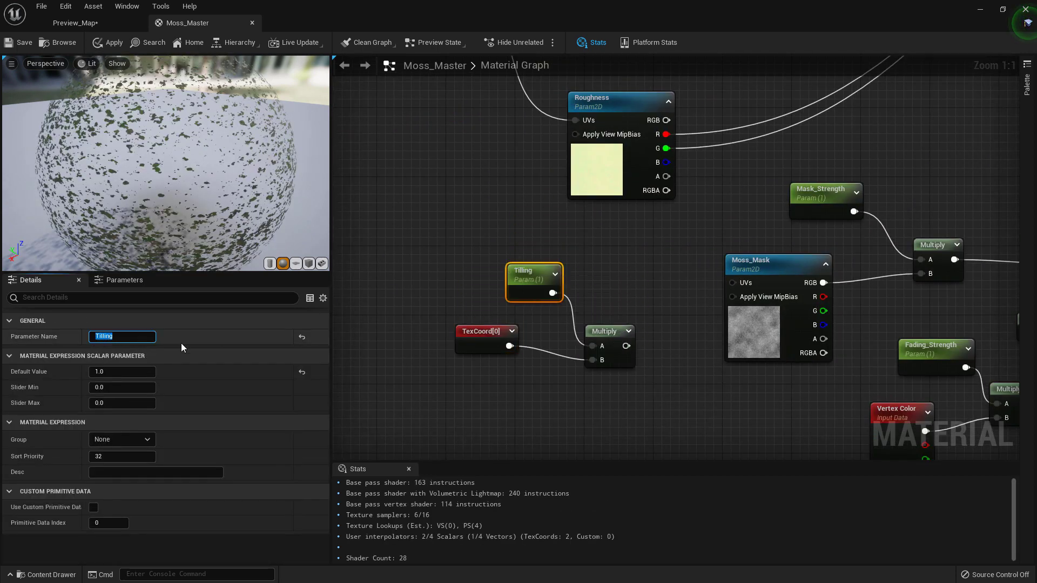
key(Home)
text(Moss_Mask_)
key(Return)
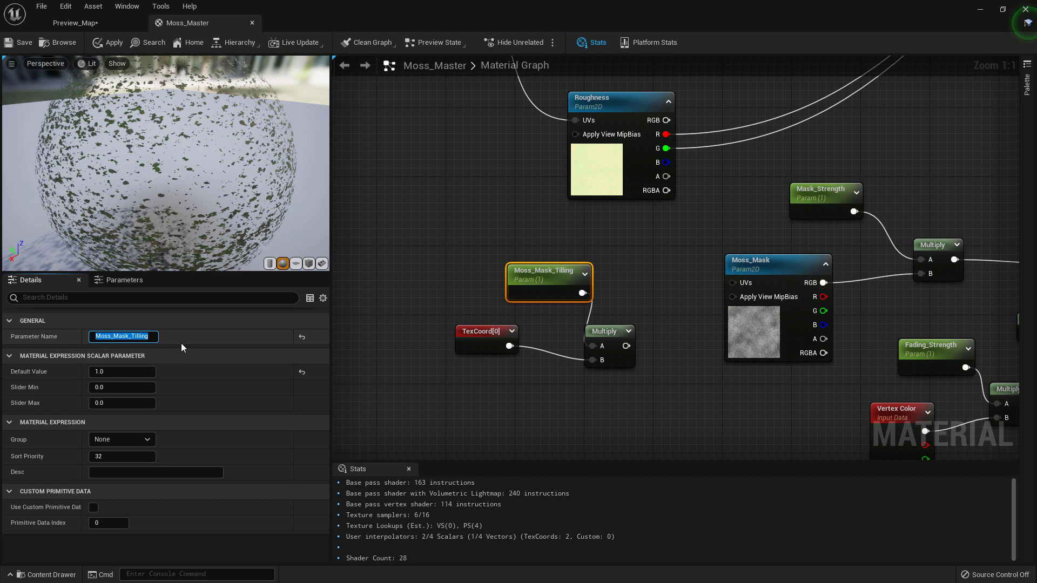
- Connect the duplicated Multiply output to the UVs of the Moss_Mask texture and save the Moss_Master material
click(625, 350)
drag(625, 350, 733, 282)
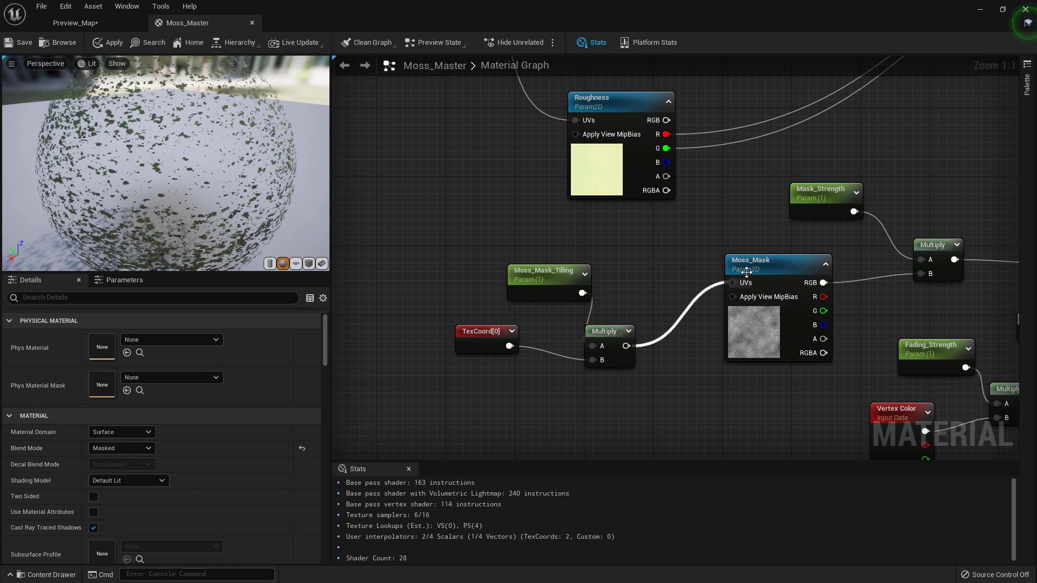
scroll(636, 185, down, 2)
right_drag(637, 185, 620, 274)
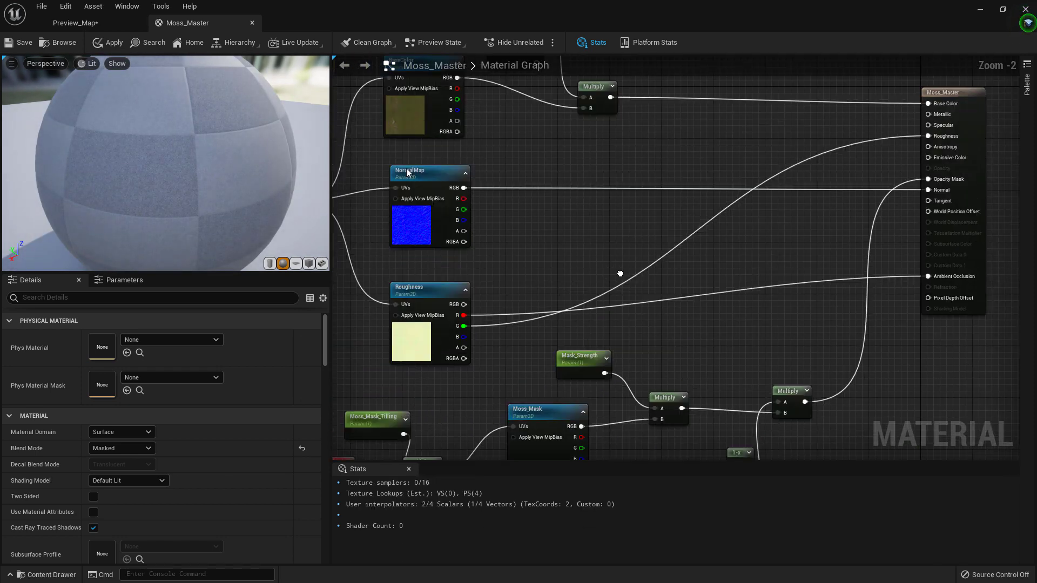
click(19, 44)
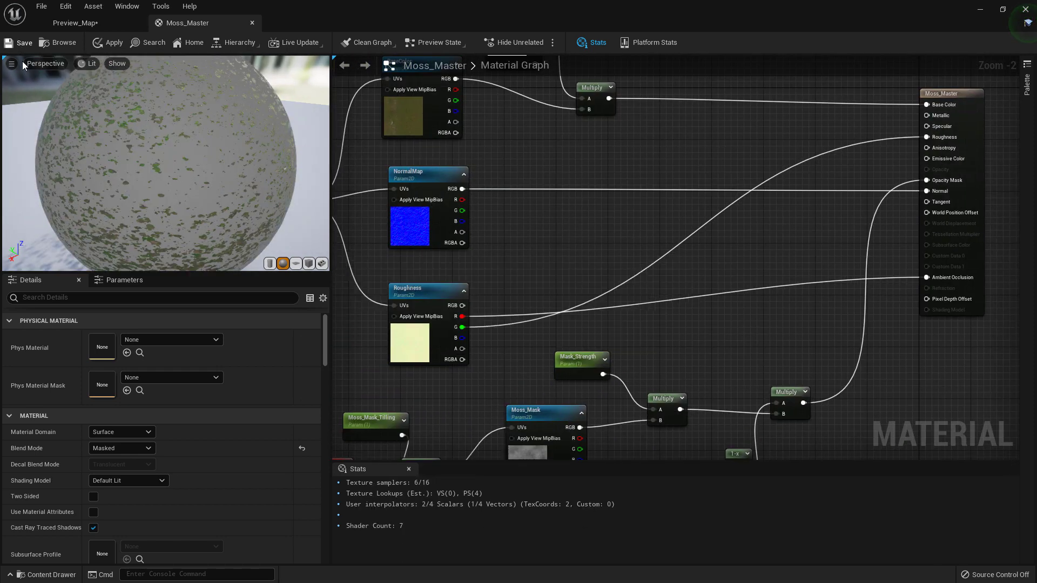
- Return to the level with the moss instances window beside it and enable Moss_01's BaseColor, NormalMap and Roughness texture overrides
click(70, 23)
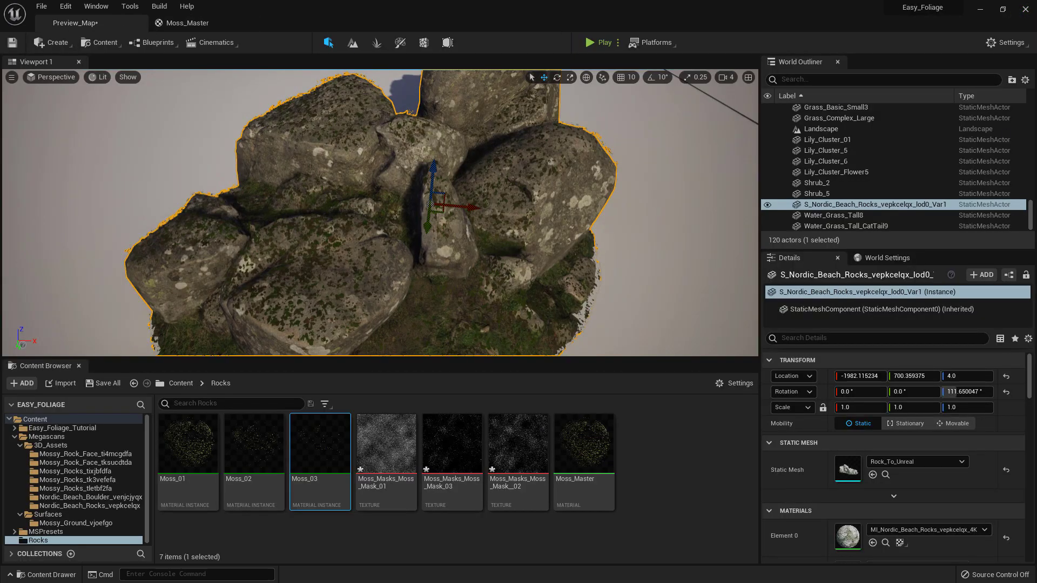
drag(1036, 60, 847, 63)
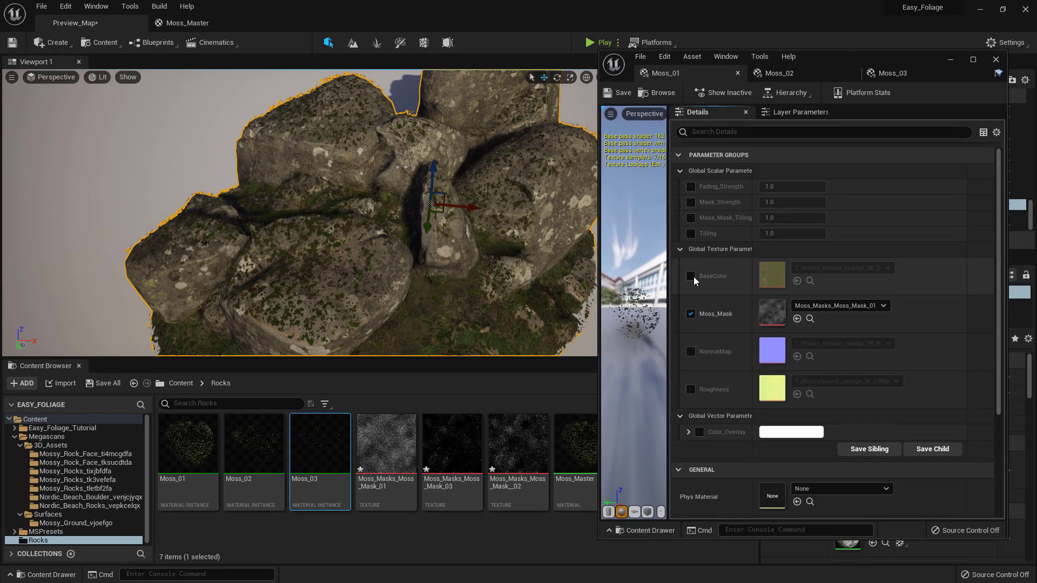
click(691, 276)
click(691, 352)
click(690, 390)
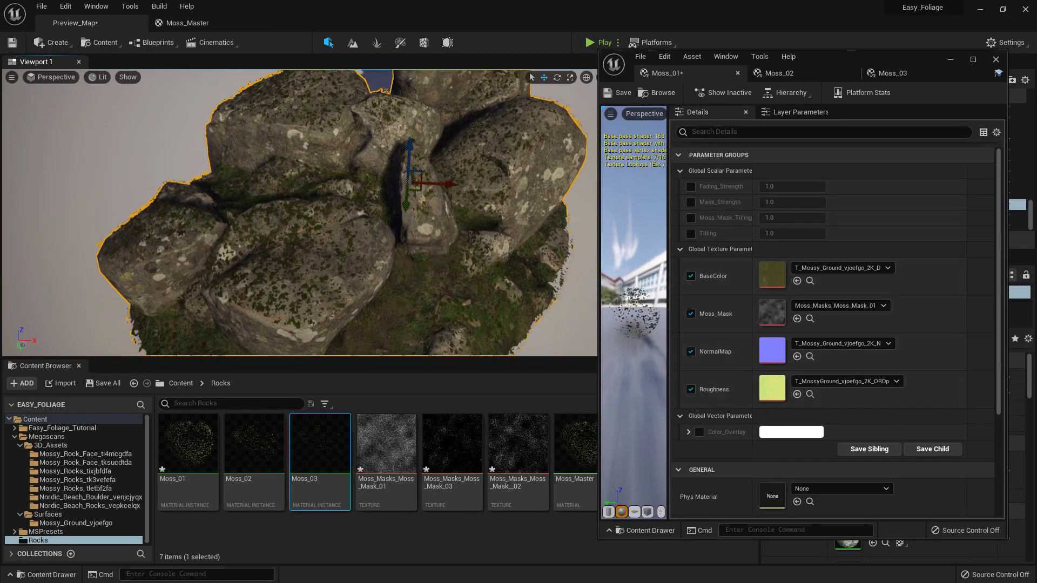
- Enable the Tilling, Moss_Mask_Tilling, Mask_Strength and Fading_Strength overrides in Moss_01
alt+drag(432, 202, 437, 200)
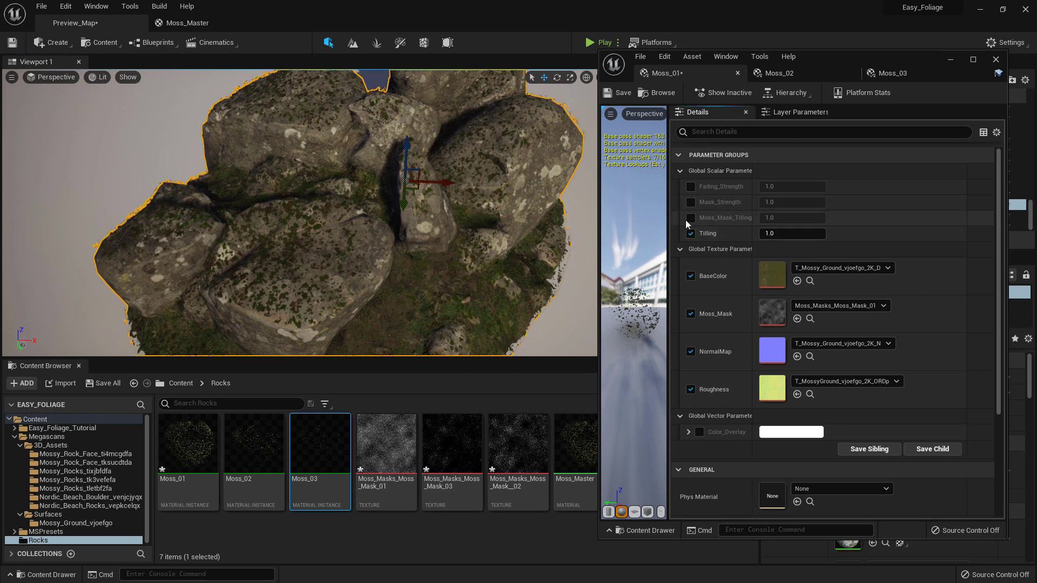
click(691, 218)
click(691, 202)
click(691, 186)
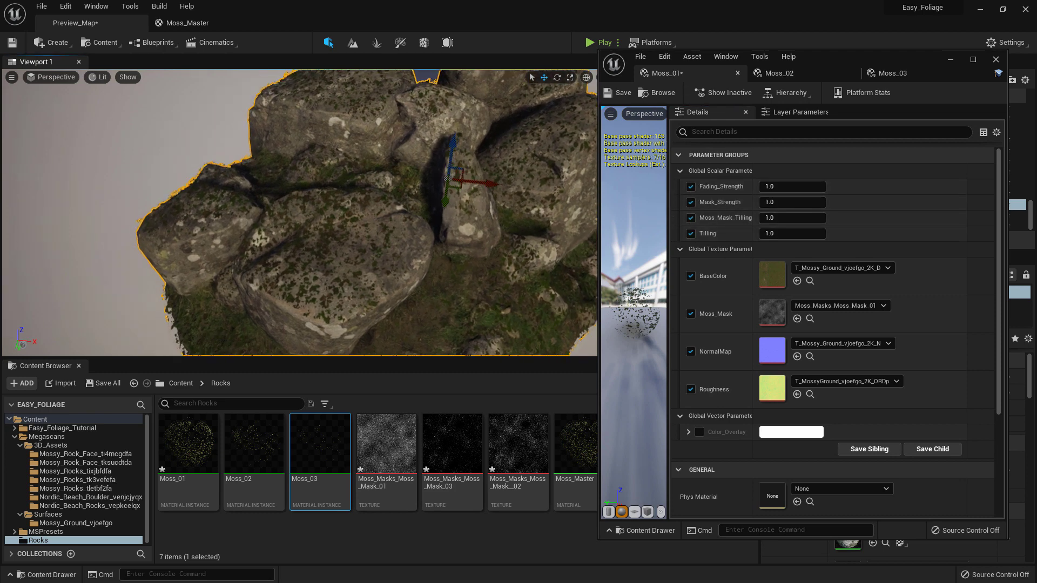
- Enable the four scalar parameter overrides, from Fading_Strength to Tilling, in both Moss_02 and Moss_03
click(780, 73)
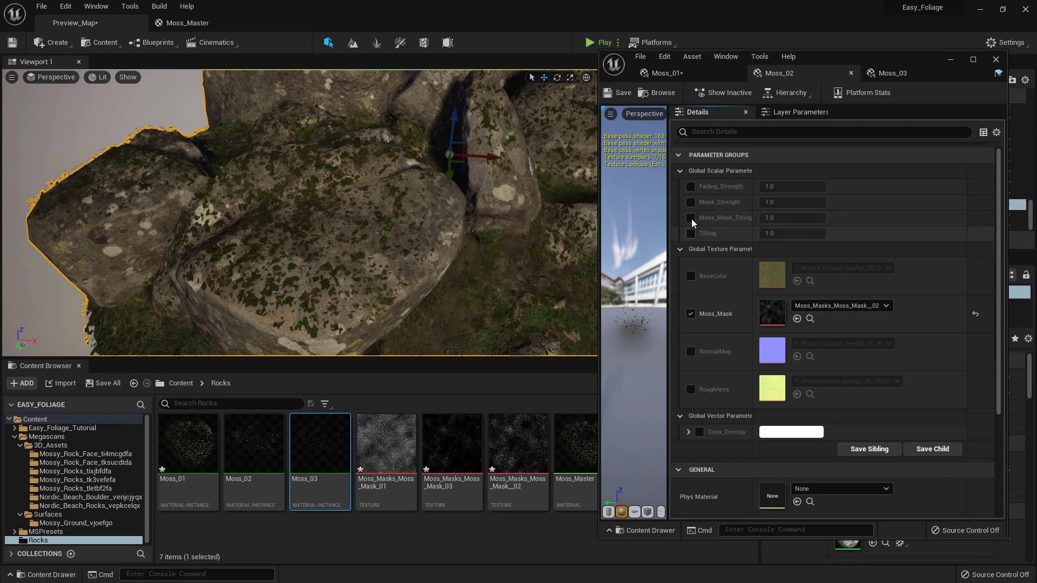
click(893, 73)
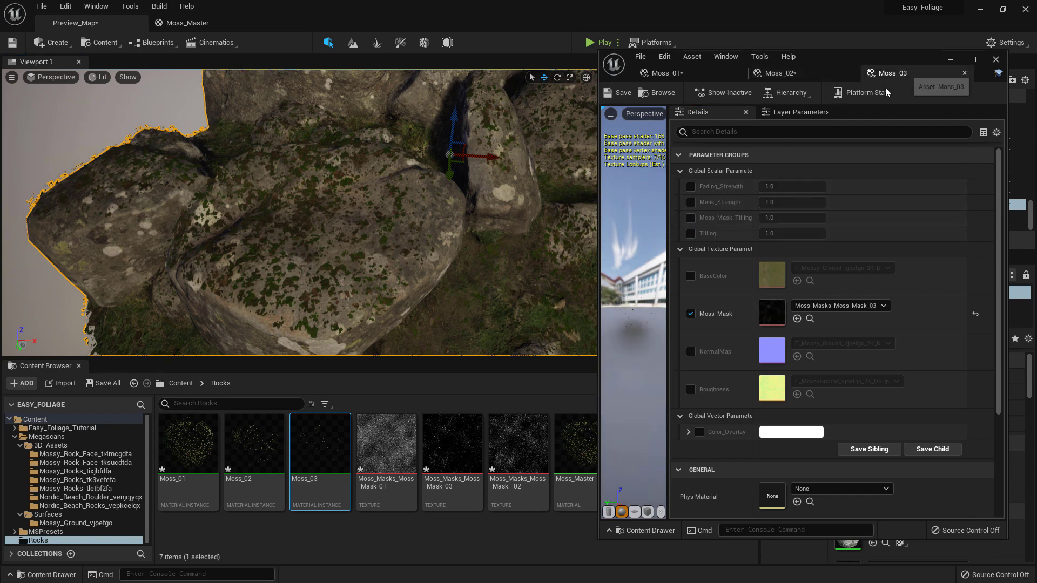
click(690, 233)
click(691, 217)
click(691, 202)
click(690, 186)
- Try a Tilling of 5 in Moss_01 and Moss_02, and 1 in Moss_03
click(667, 73)
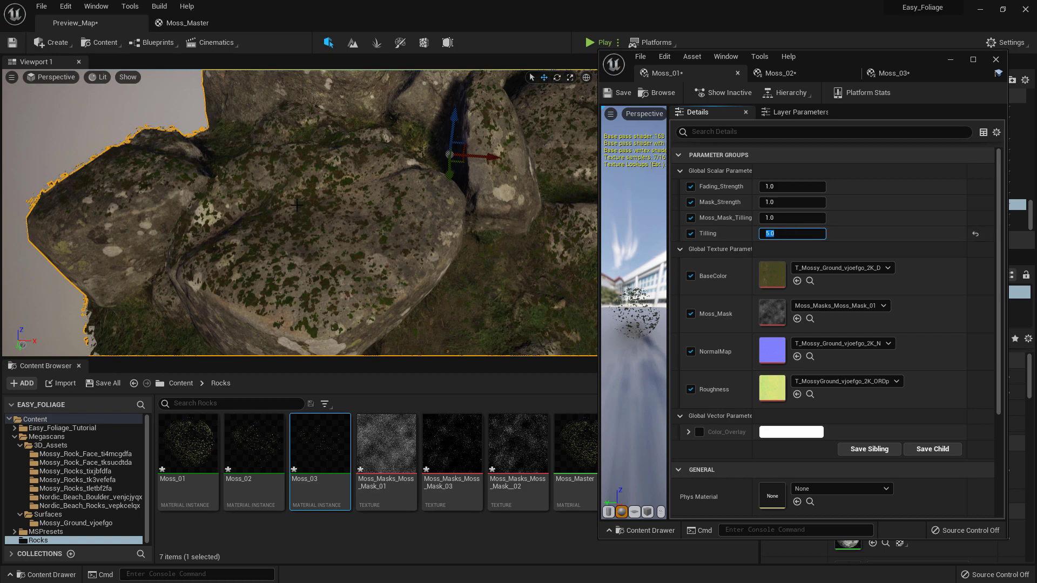
right_drag(297, 205, 297, 221)
click(779, 74)
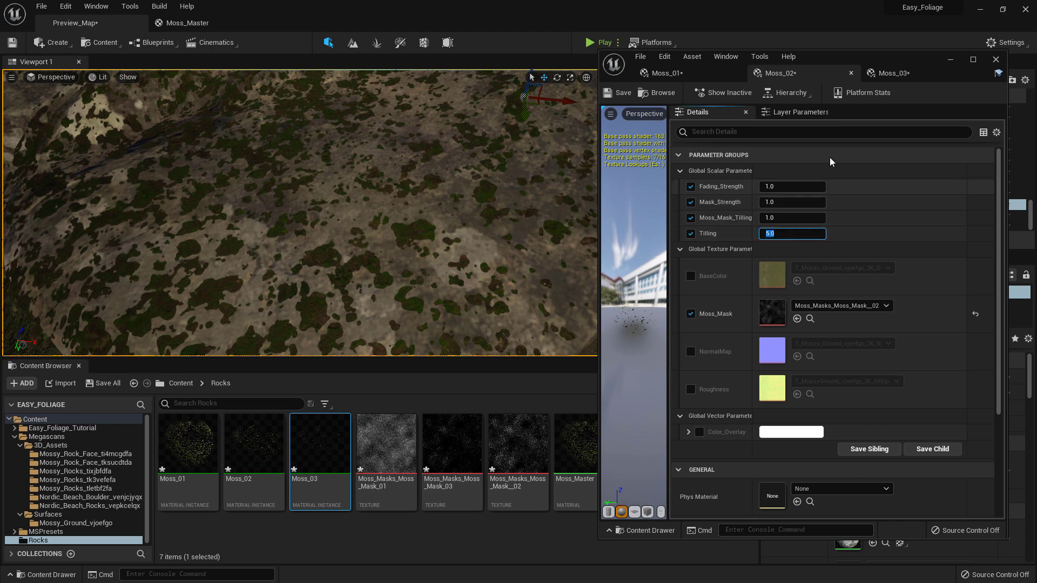
click(890, 73)
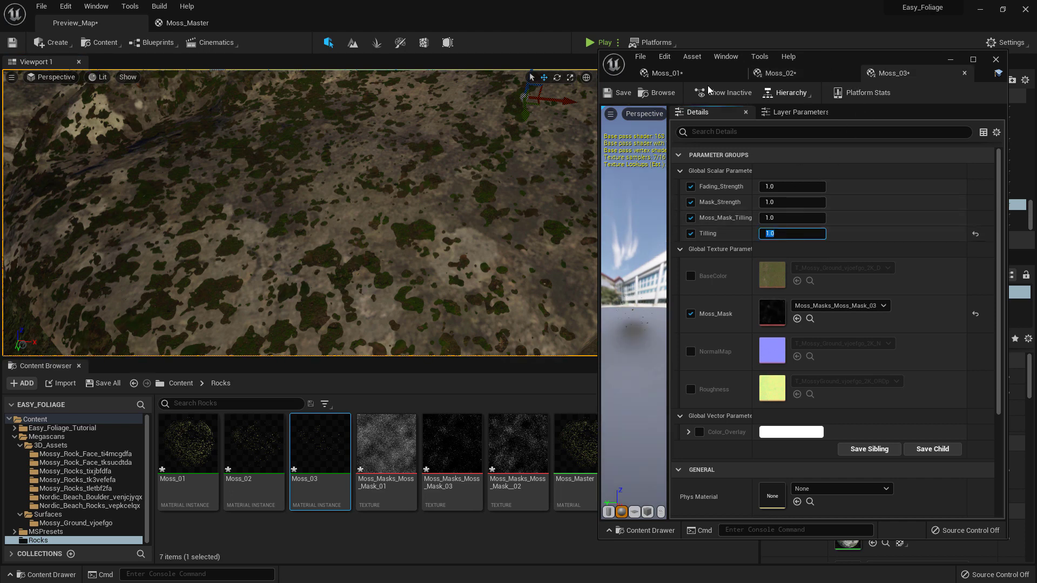
- In Moss_01, try a Moss_Mask_Tilling of 5, then set it to 3 and inspect the moss on the rock
click(703, 73)
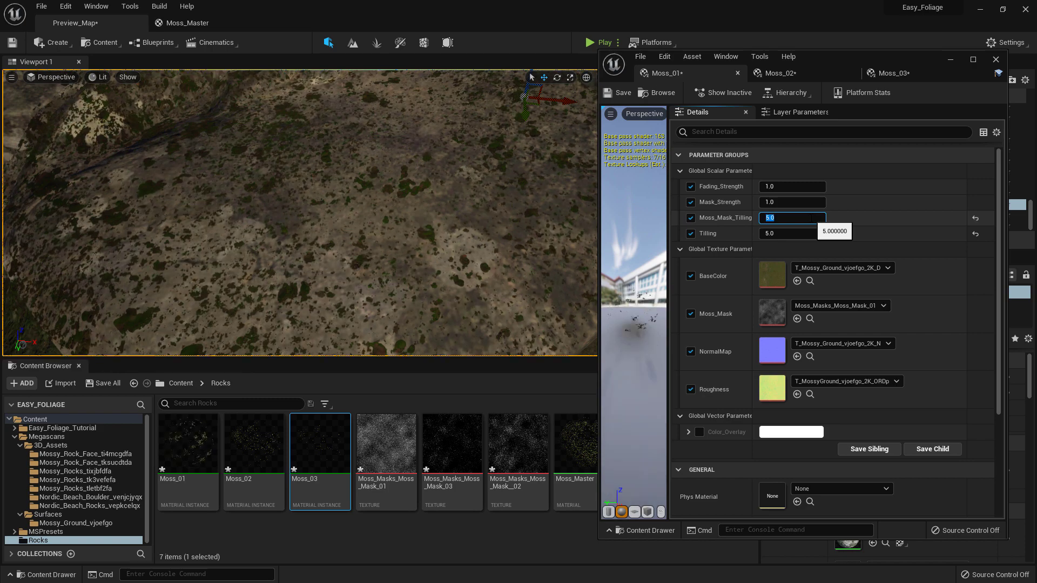
text(5)
key(Return)
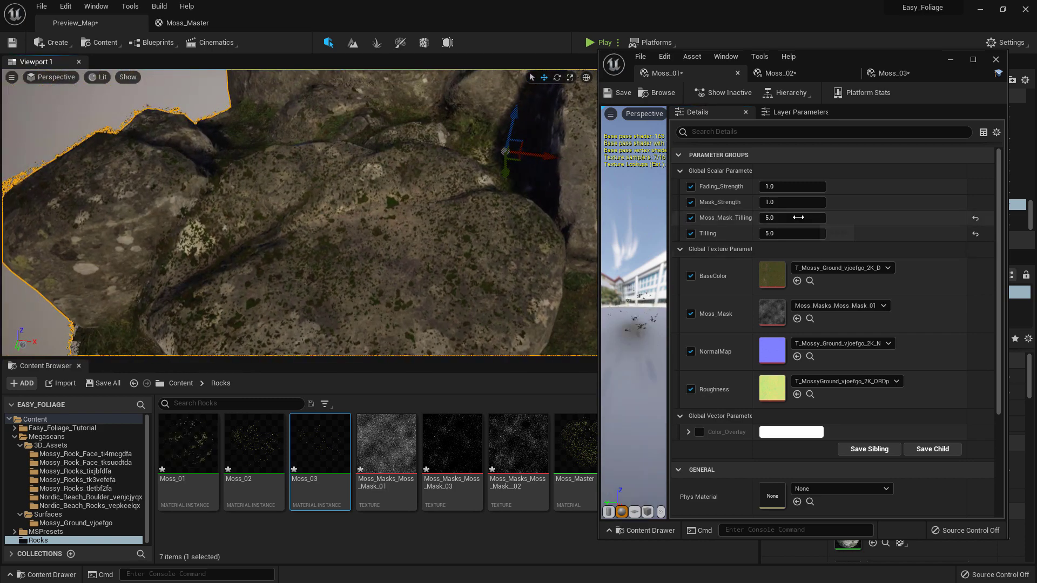
text(3)
key(Return)
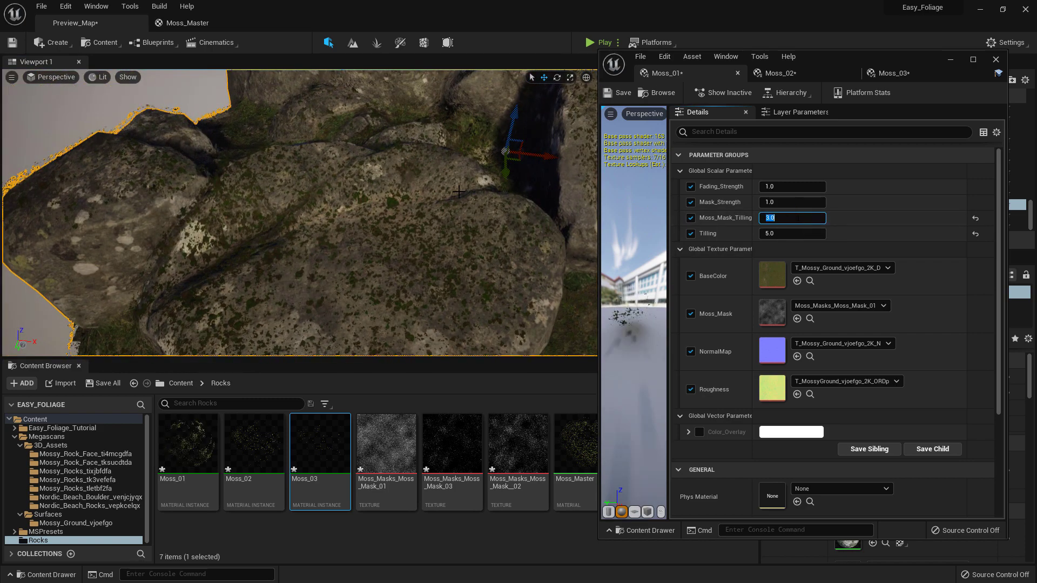
right_drag(459, 192, 469, 216)
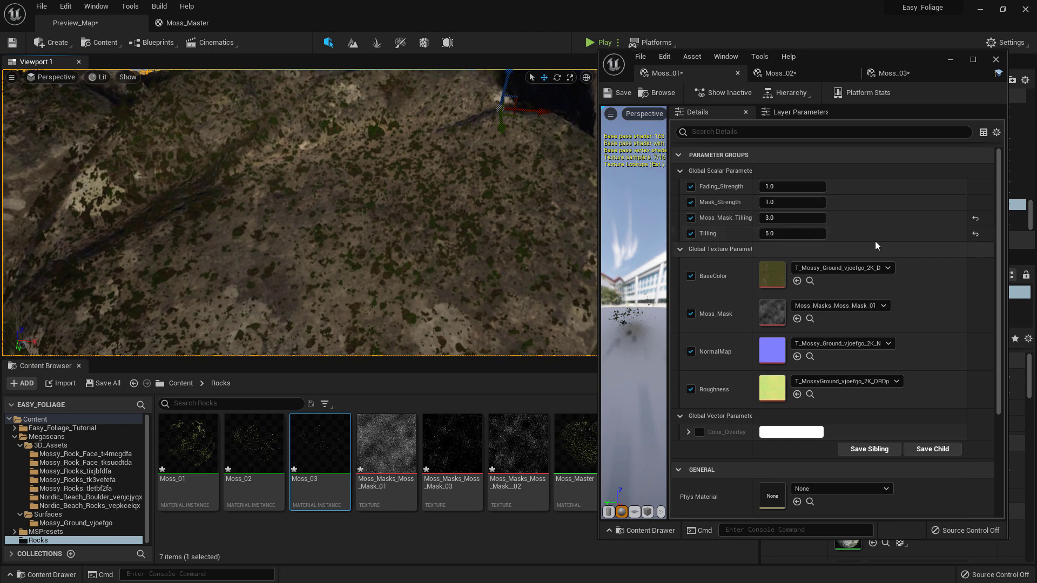
- Set Tilling to 10 in Moss_01, Moss_02 and Moss_03
click(787, 236)
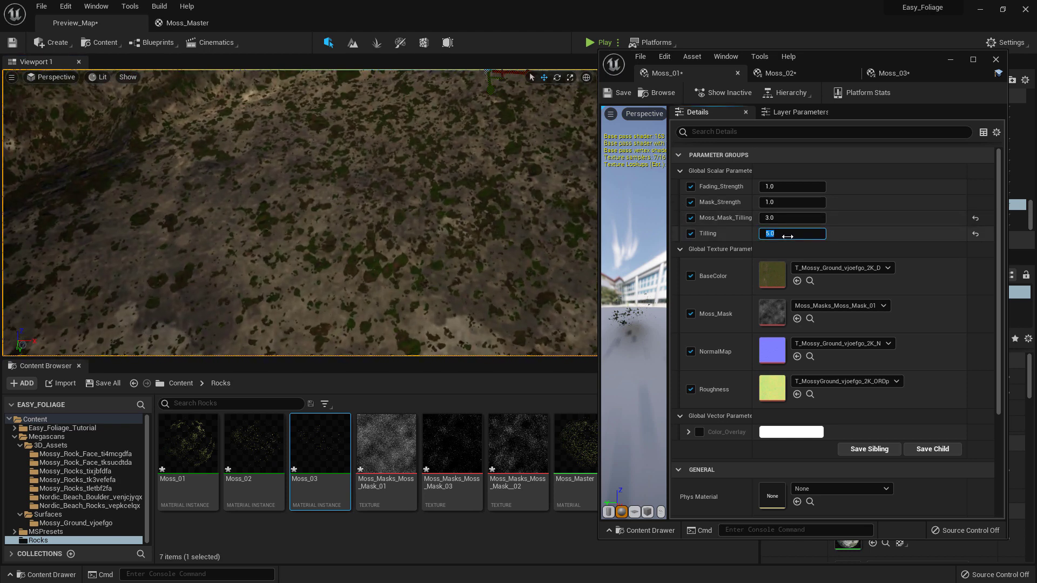
click(779, 73)
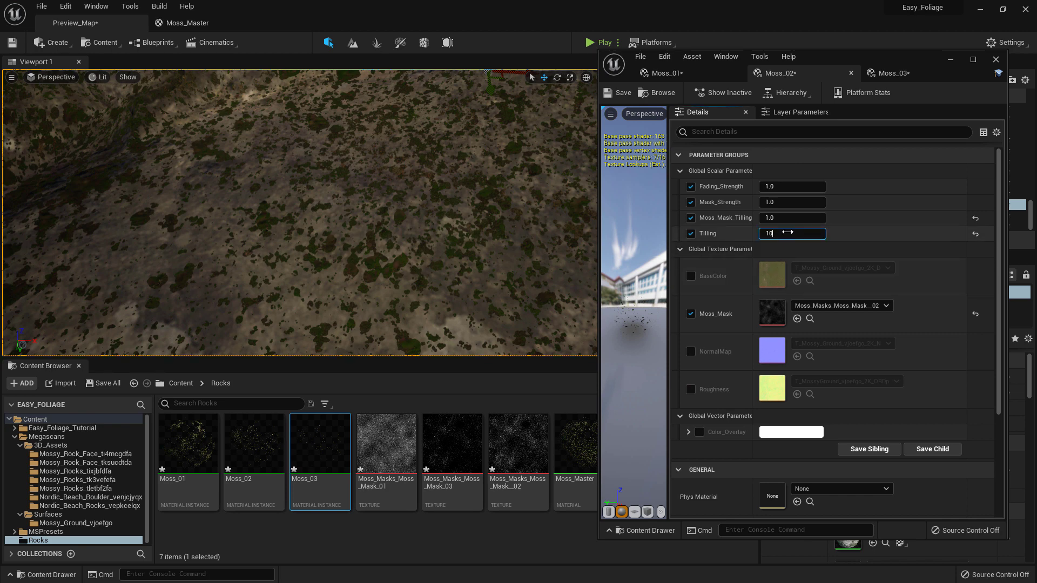
click(891, 76)
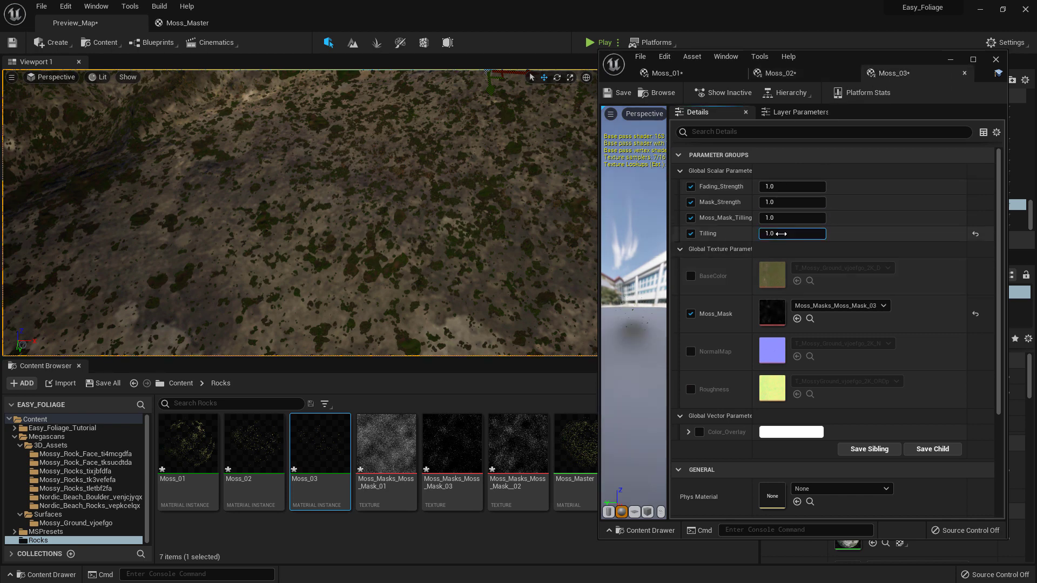
right_drag(441, 199, 441, 187)
- Try stronger moss in Moss_01 by raising Mask_Strength to about 3.97 and Fading_Strength to about 3.73
click(674, 76)
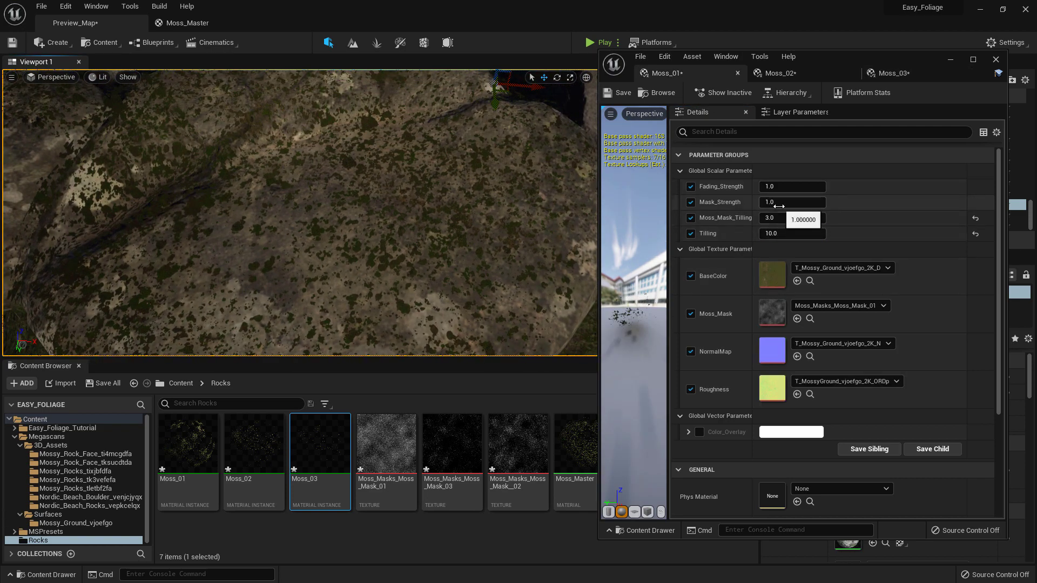
mouse_move(780, 206)
mouse_down()
mouse_move(804, 205)
mouse_move(794, 206)
mouse_up()
right_drag(495, 165, 486, 173)
drag(792, 184, 918, 186)
key(BackSpace)
key(BackSpace)
text(76)
right_drag(346, 216, 302, 197)
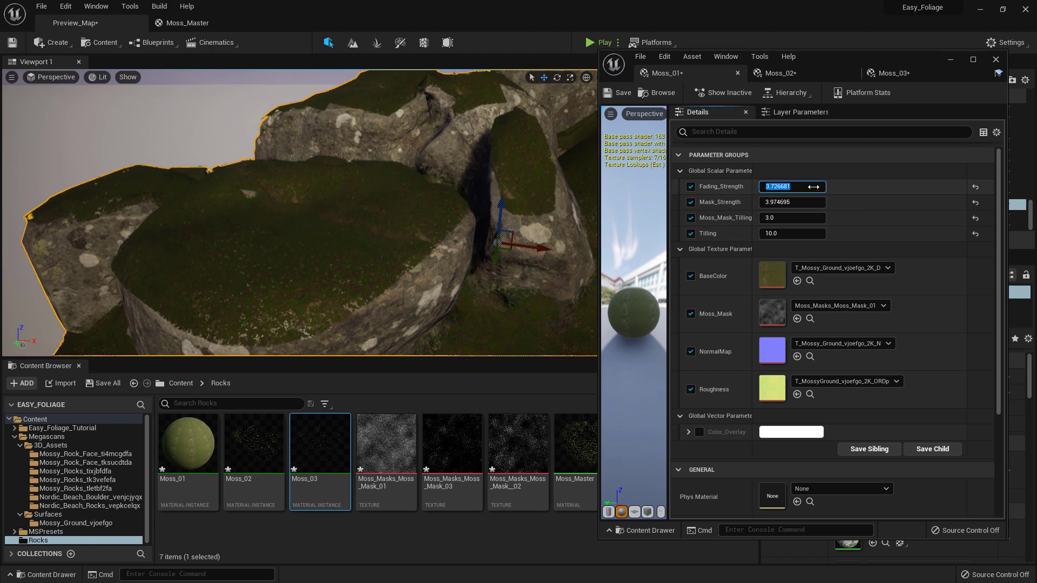
- Set Moss_01's Fading_Strength back to 1, lower it to 0.744 and inspect the moss edge on the rock
text(1)
key(Return)
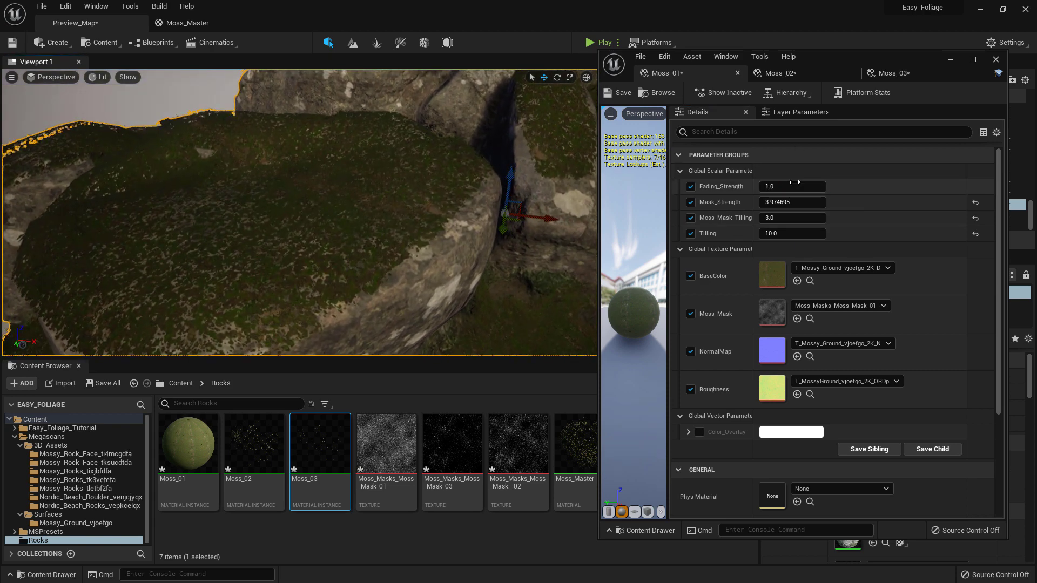
click(794, 183)
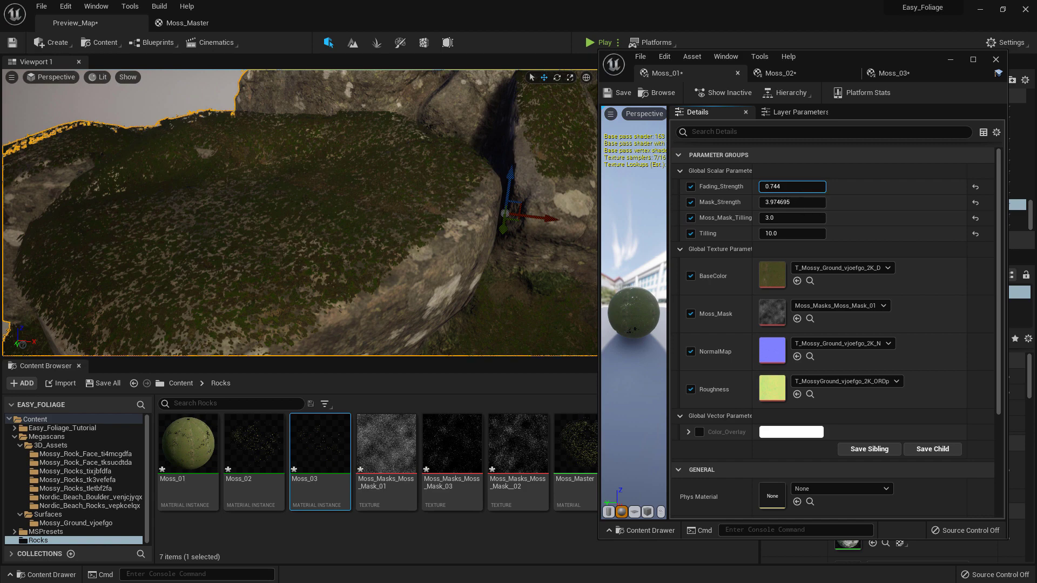
right_drag(375, 202, 375, 232)
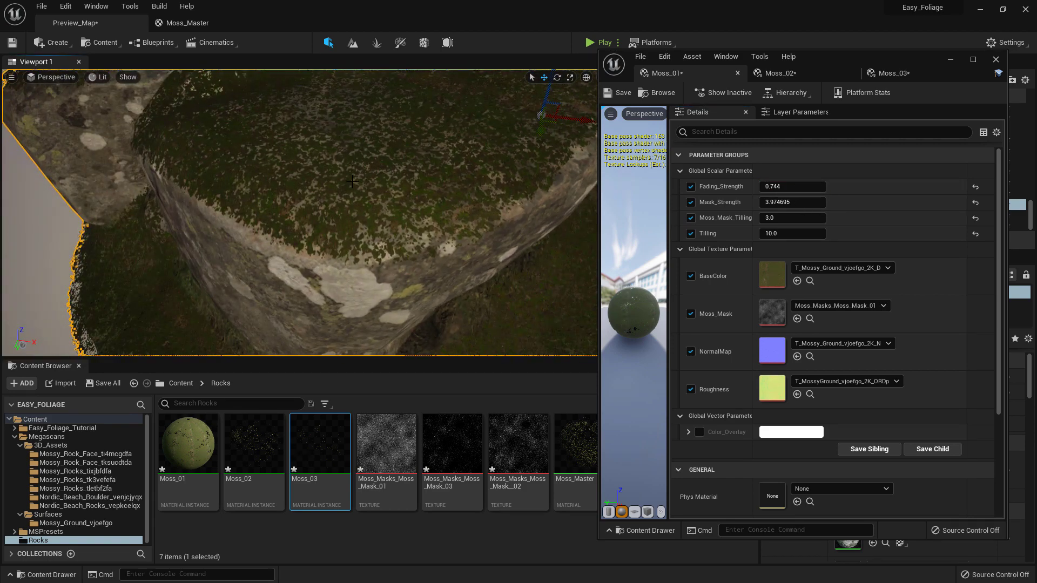
mouse_move(352, 181)
right_down()
mouse_move(345, 161)
mouse_move(340, 183)
mouse_move(335, 175)
mouse_move(352, 181)
right_up()
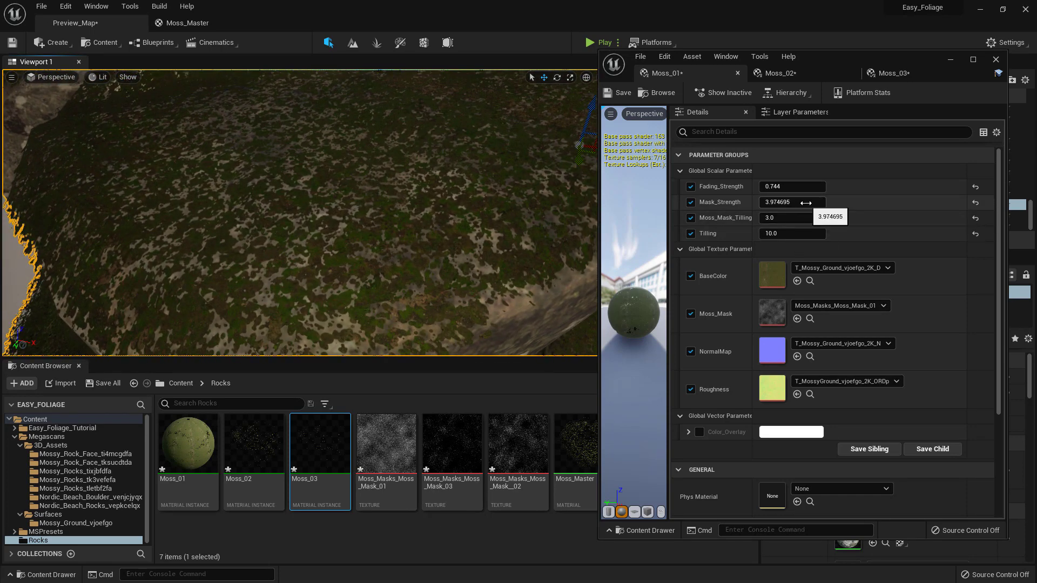
- Compare Mask_Strength values of 2 and 4 in Moss_01, then set it to 3
text(2.0)
key(Return)
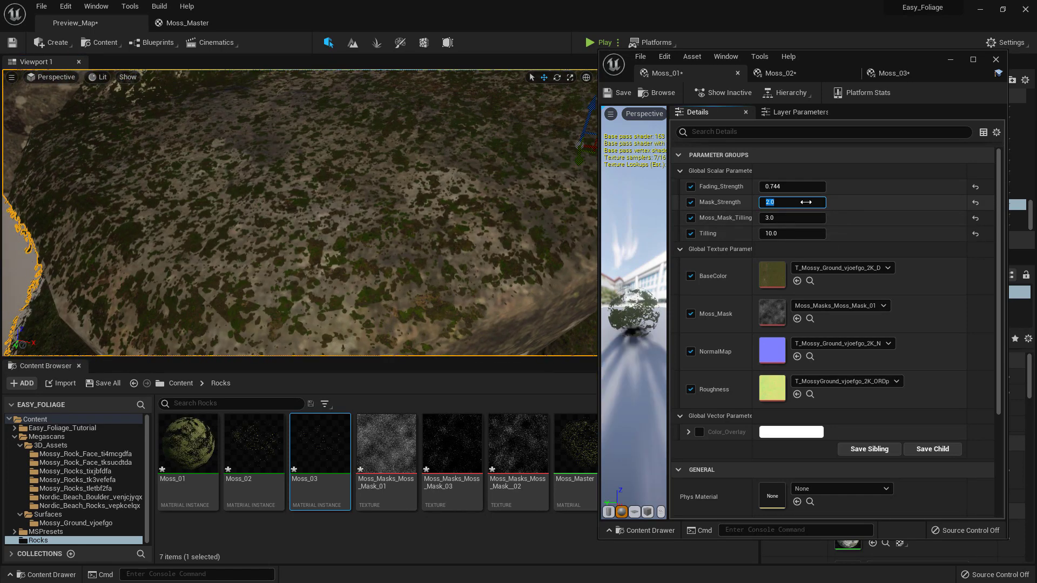
text(4.0)
key(Return)
text(3)
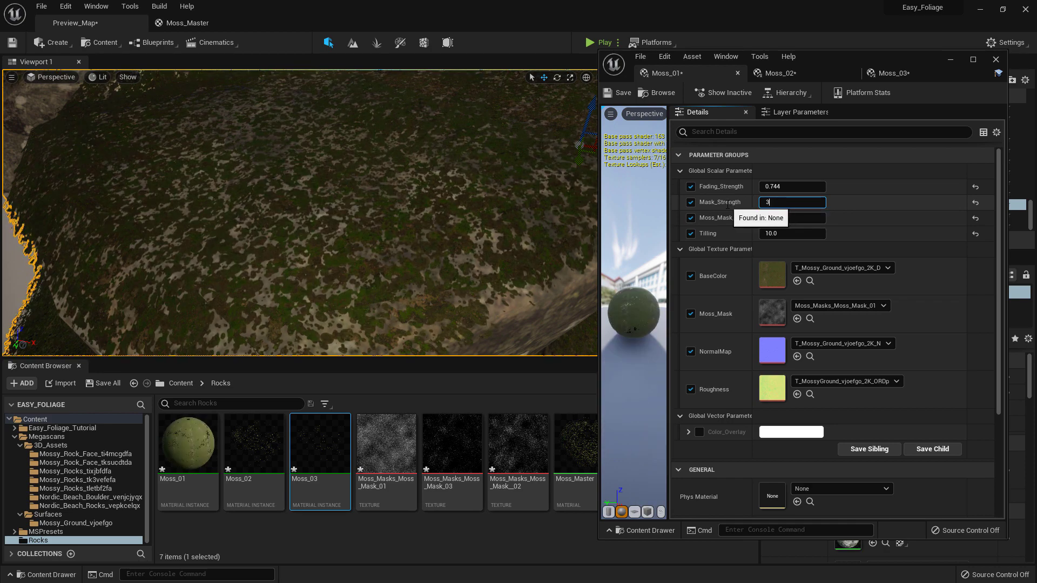
text(.0)
key(Return)
- In Moss_02, set both Moss_Mask_Tilling and Mask_Strength to 2
click(791, 72)
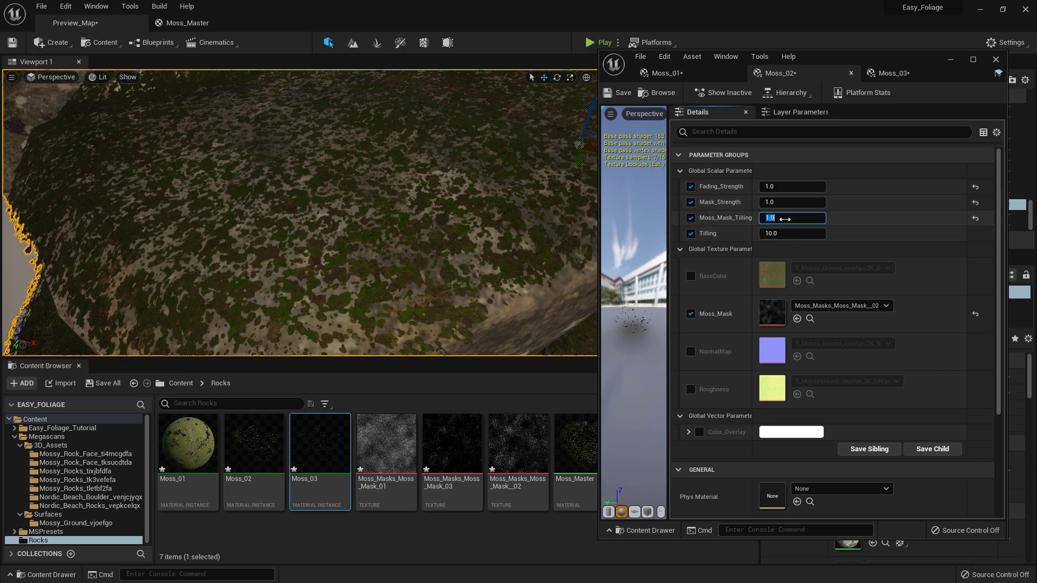
click(708, 74)
click(811, 76)
key(Return)
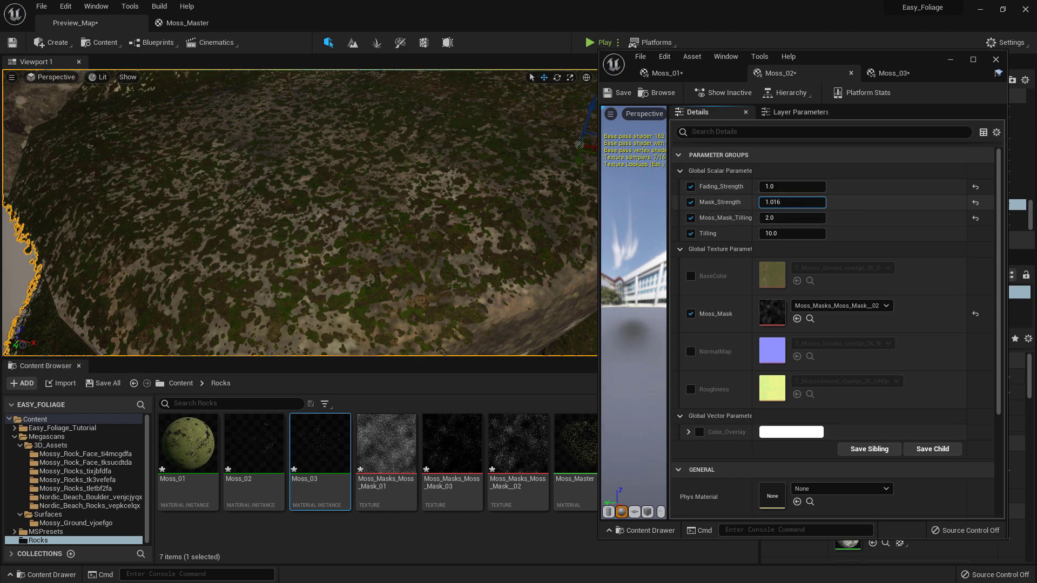
mouse_move(792, 202)
mouse_down()
mouse_move(845, 202)
mouse_move(794, 203)
mouse_up()
text(2)
key(Return)
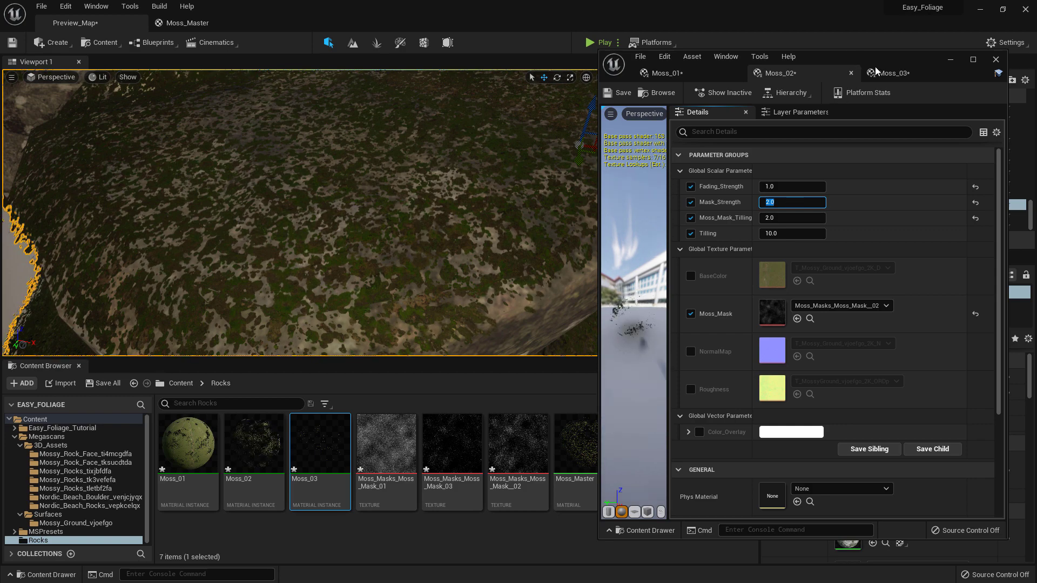
- In Moss_03, set Moss_Mask_Tilling to 3, raise it to about 3.42, and set Mask_Strength to 5
click(885, 73)
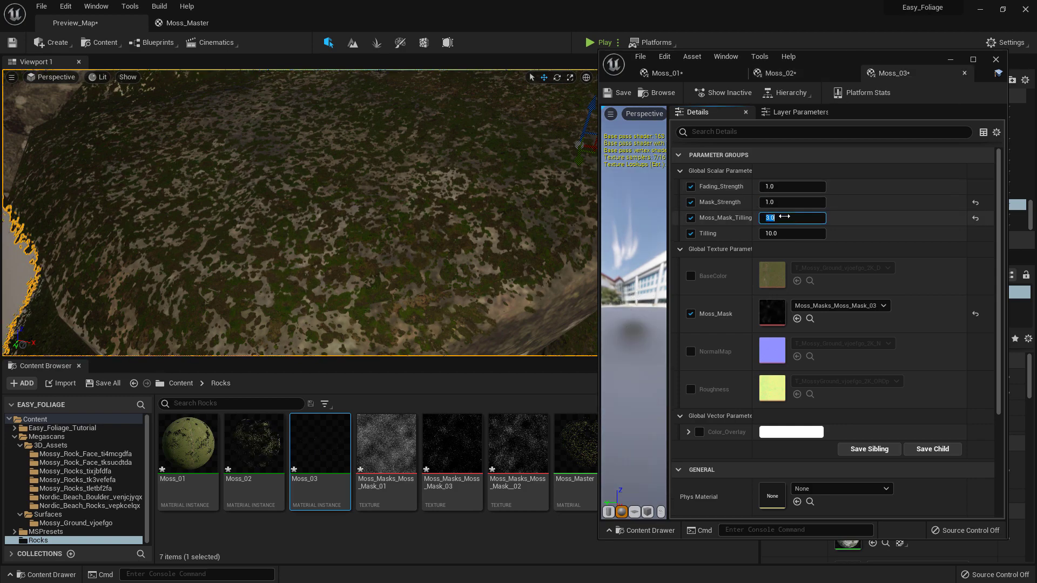
right_drag(422, 212, 405, 227)
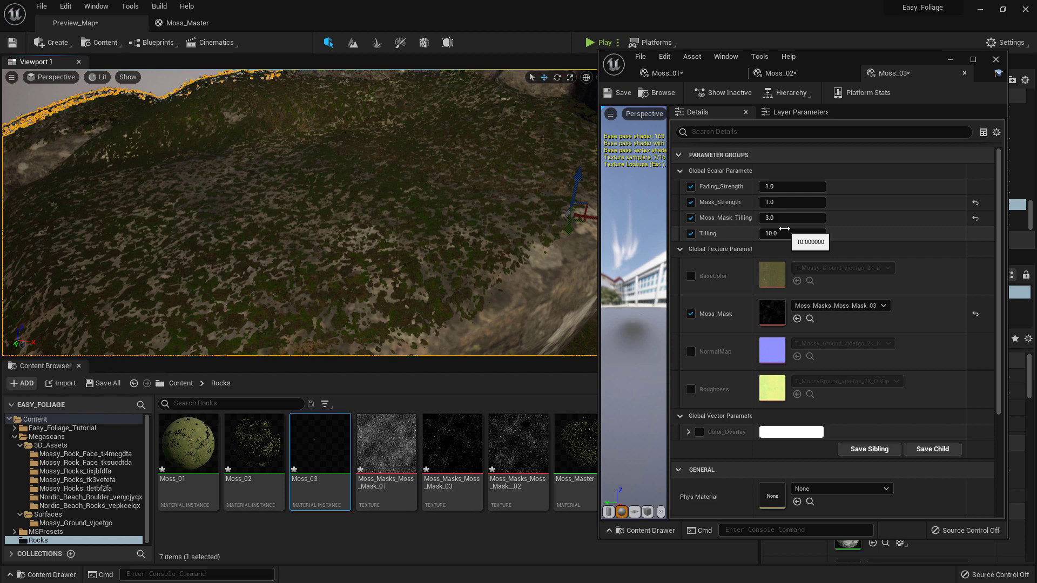
key(s)
mouse_move(435, 174)
right_down()
mouse_move(435, 195)
mouse_move(454, 173)
mouse_move(497, 178)
mouse_move(435, 174)
right_up()
key(w)
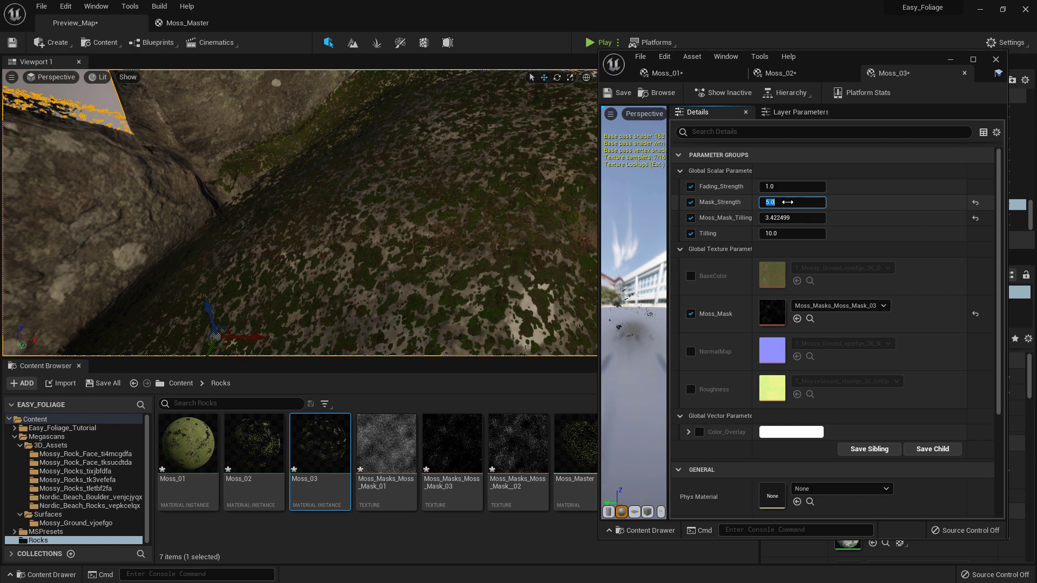
- Increase Moss_03's Moss_Mask_Tilling to 10 and inspect the finer moss pattern on the rock
right_drag(397, 143, 396, 143)
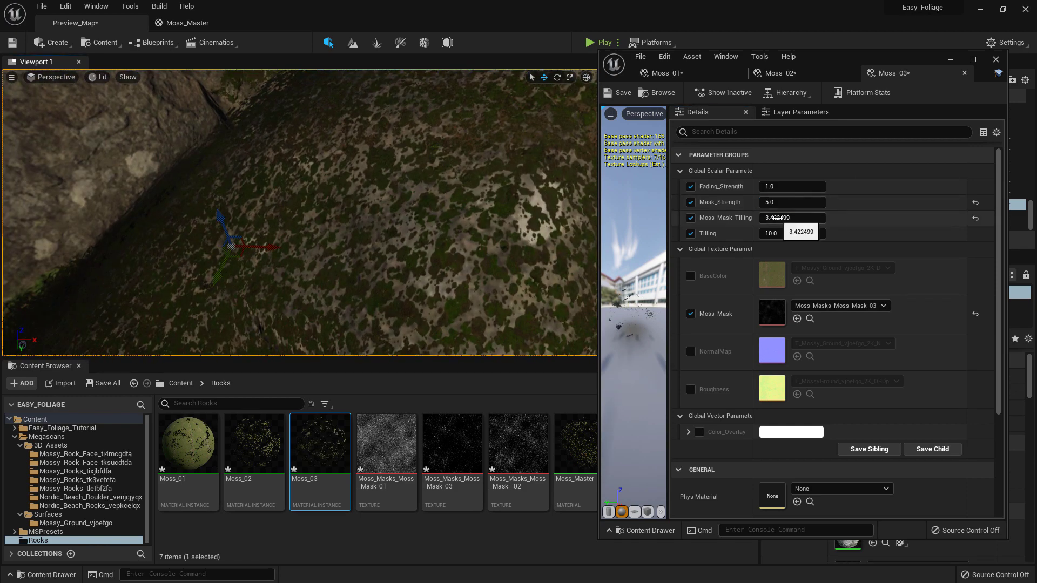
drag(792, 218, 816, 217)
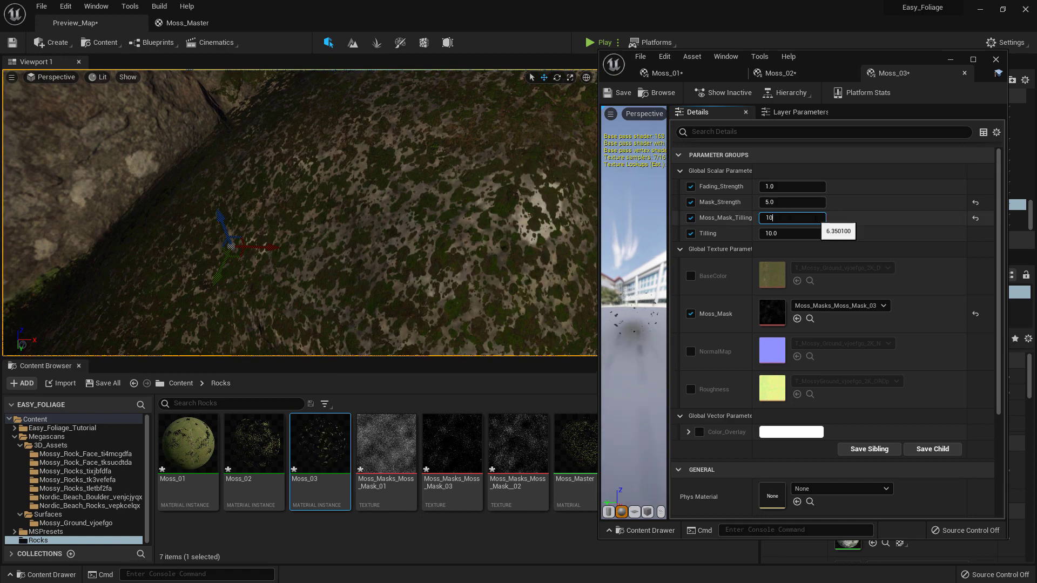
mouse_move(378, 216)
right_down()
mouse_move(367, 227)
mouse_move(383, 205)
right_up()
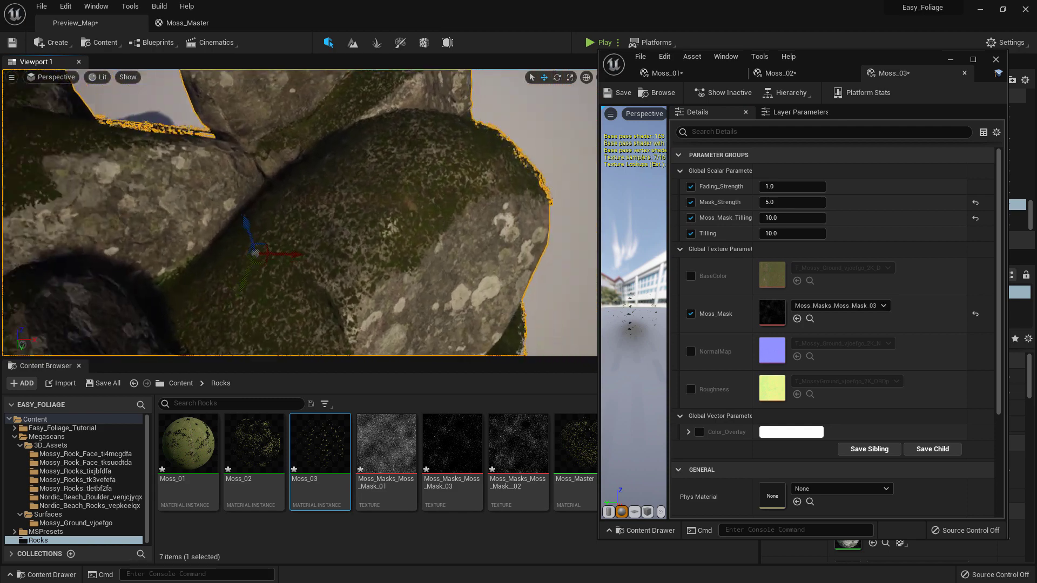
- In Moss_02, set Moss_Mask_Tilling to 5 and inspect the moss coverage on the rock
click(779, 76)
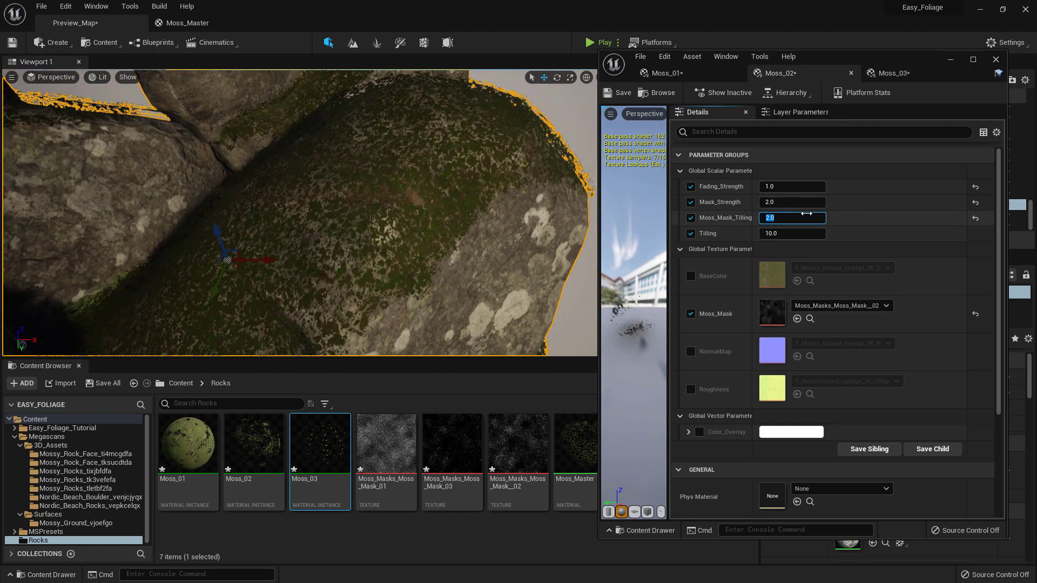
text(5)
key(Return)
right_drag(378, 216, 313, 146)
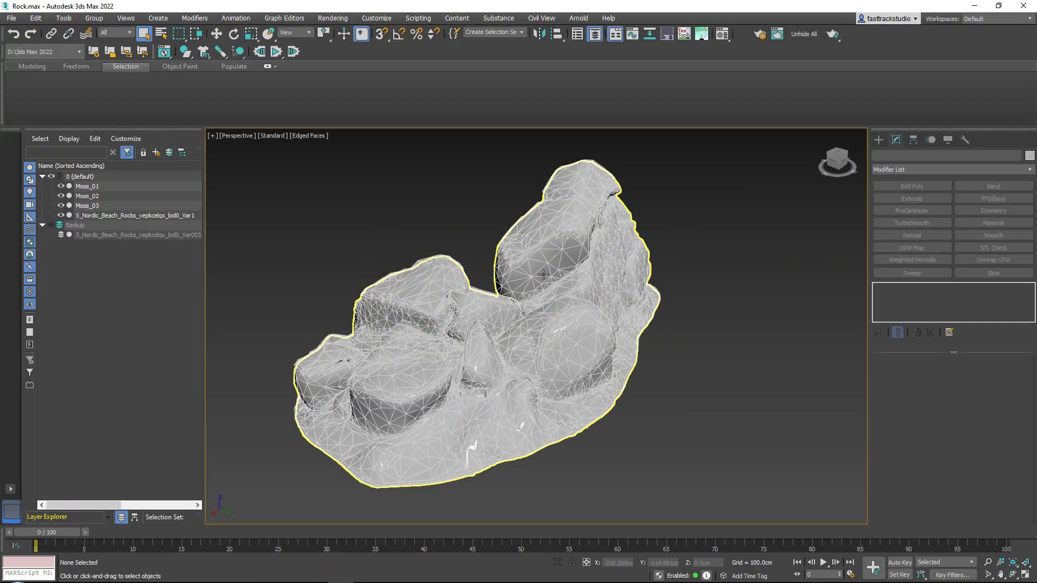
- Switch to 3ds Max, hide the S_Nordic_Beach_Rocks mesh and select the Moss_01, Moss_02 and Moss_03 meshes
scroll(542, 266, up, 4)
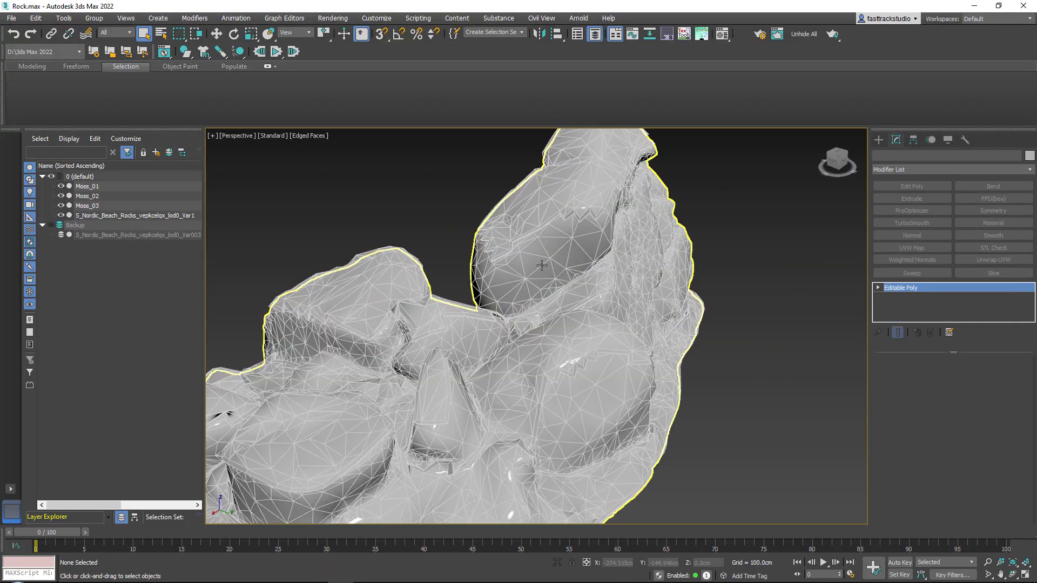
right_click(551, 240)
click(622, 210)
scroll(657, 239, down, 5)
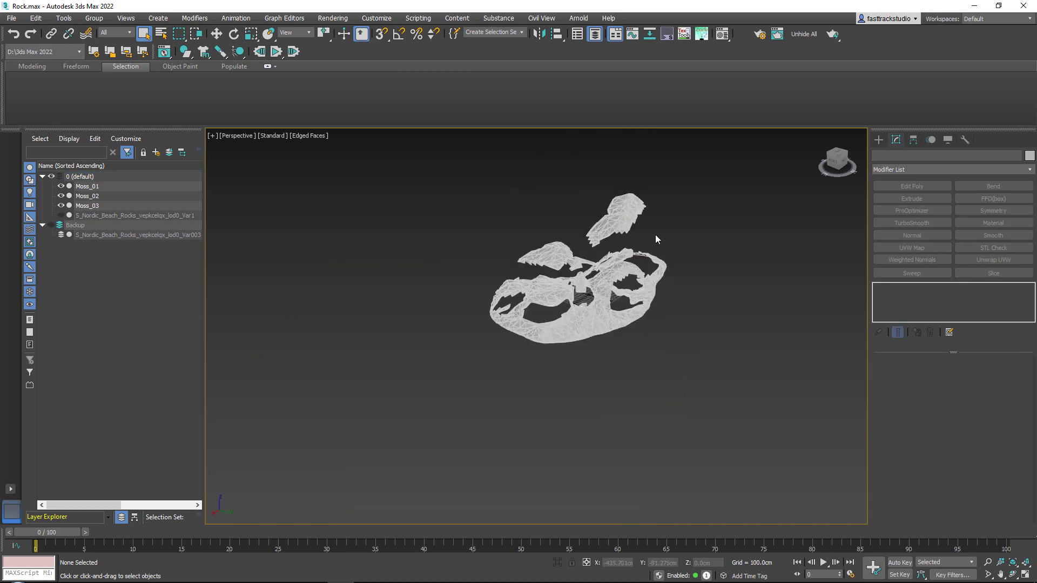
drag(562, 358, 532, 386)
scroll(580, 273, up, 5)
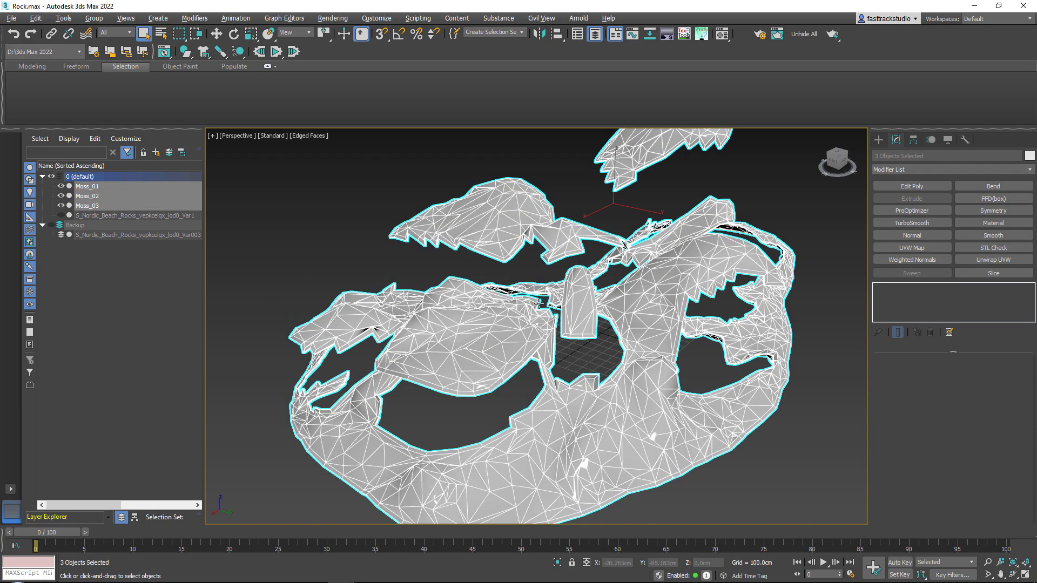
alt+middle_drag(539, 303, 514, 282)
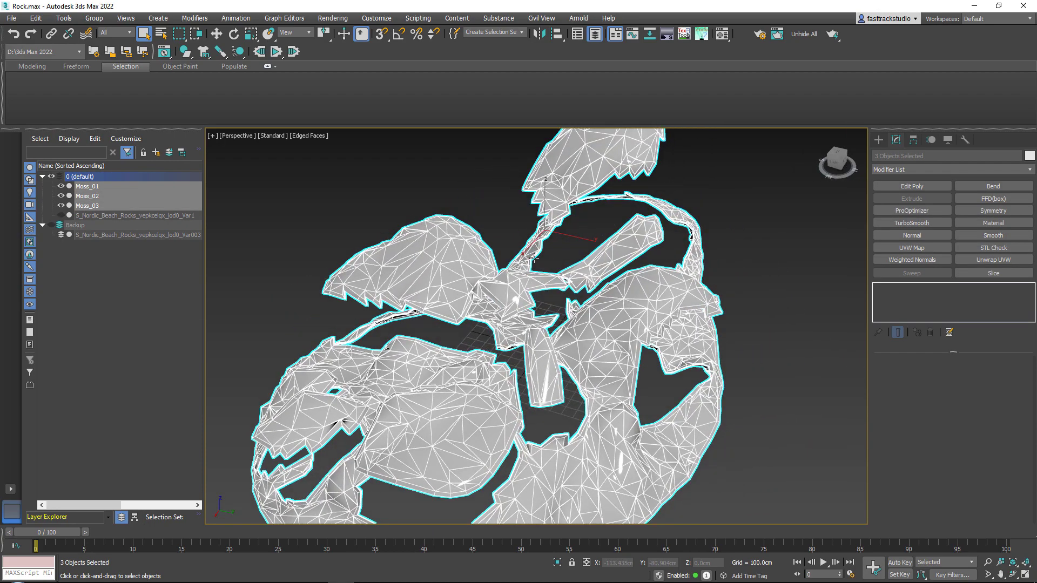
- Smooth the three moss meshes with a Smooth modifier and view them in Default Shading without edged faces
click(995, 236)
click(917, 421)
click(367, 158)
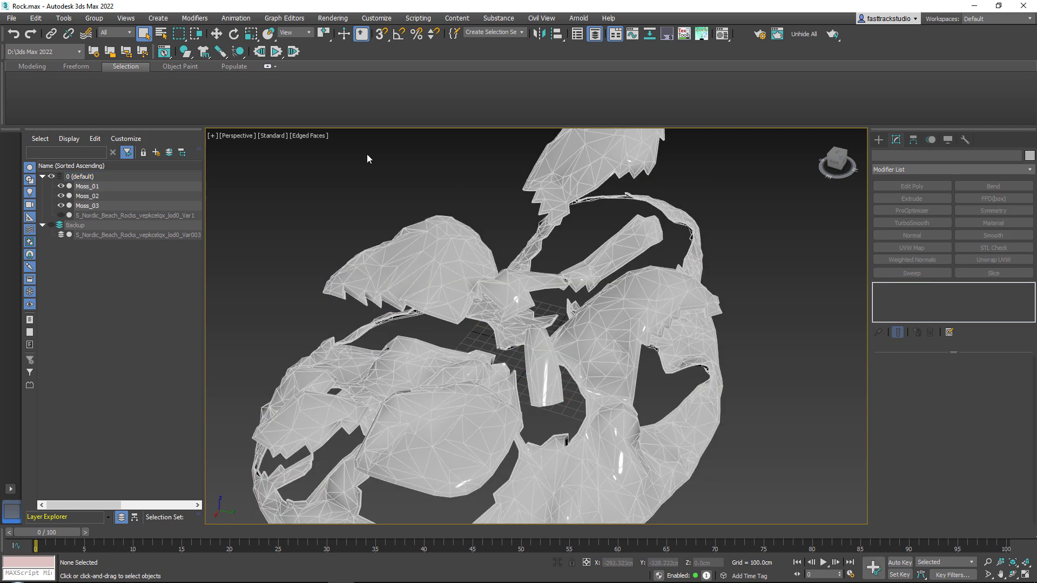
click(315, 137)
click(330, 263)
mouse_move(330, 263)
alt+middle_down()
mouse_move(475, 304)
mouse_move(202, 232)
alt+middle_up()
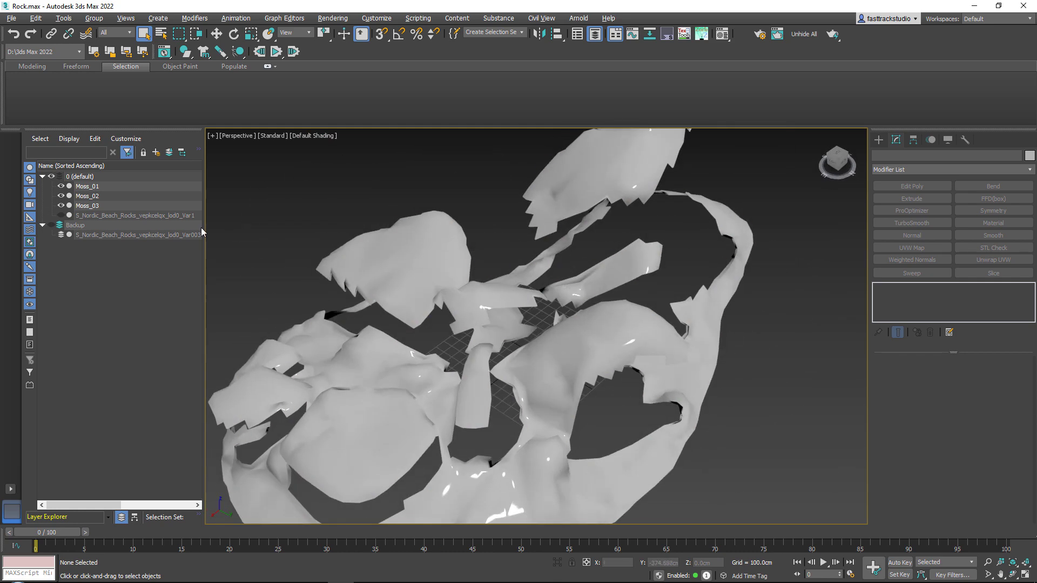
- Unhide the rock mesh and export it with the three moss meshes as FBX, overwriting Rock_To_Unreal.fbx
click(61, 216)
scroll(372, 167, down, 5)
key(ctrl+a)
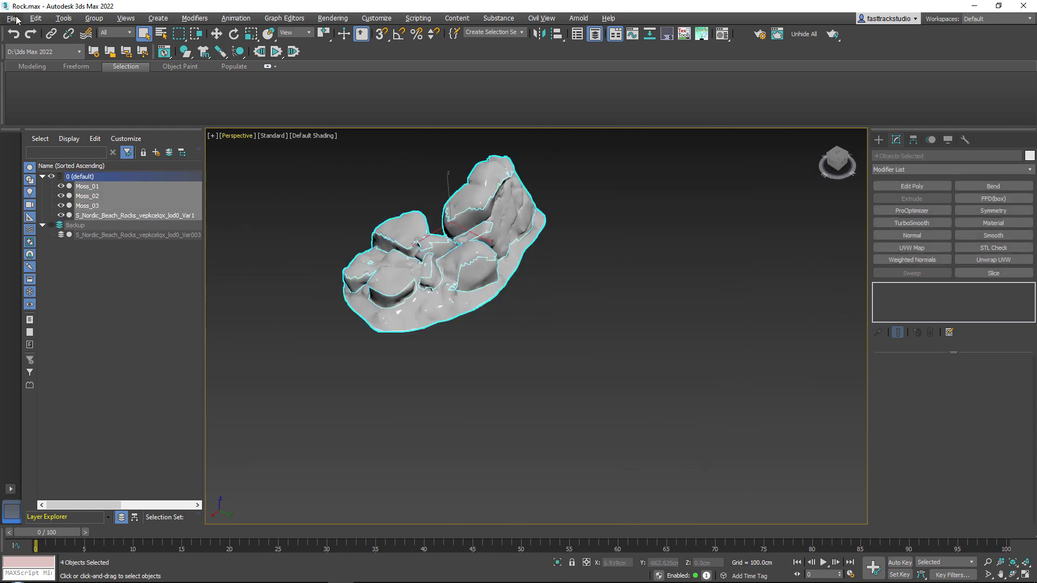
click(12, 18)
mouse_move(25, 177)
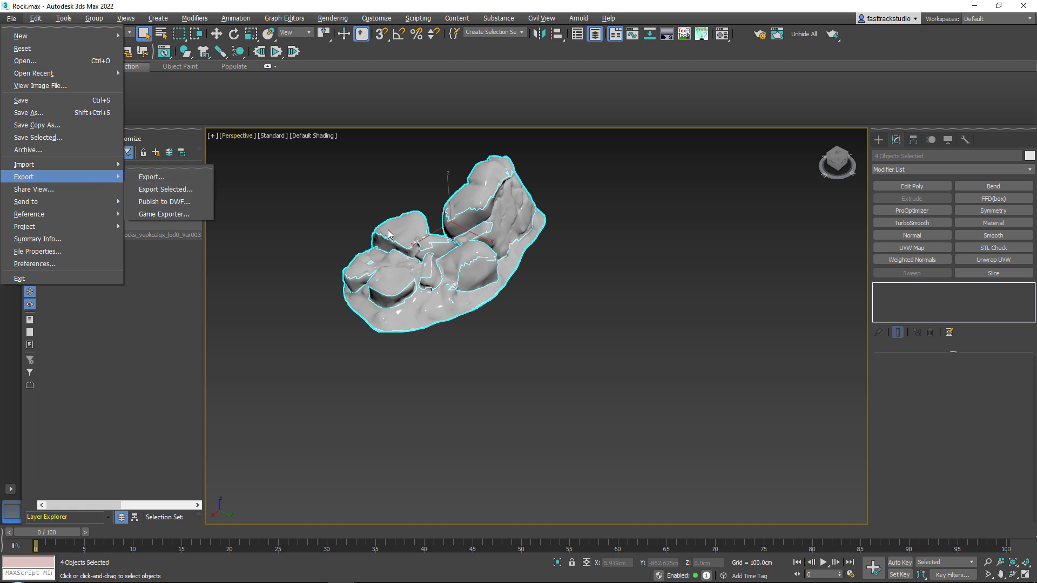
click(393, 271)
click(12, 19)
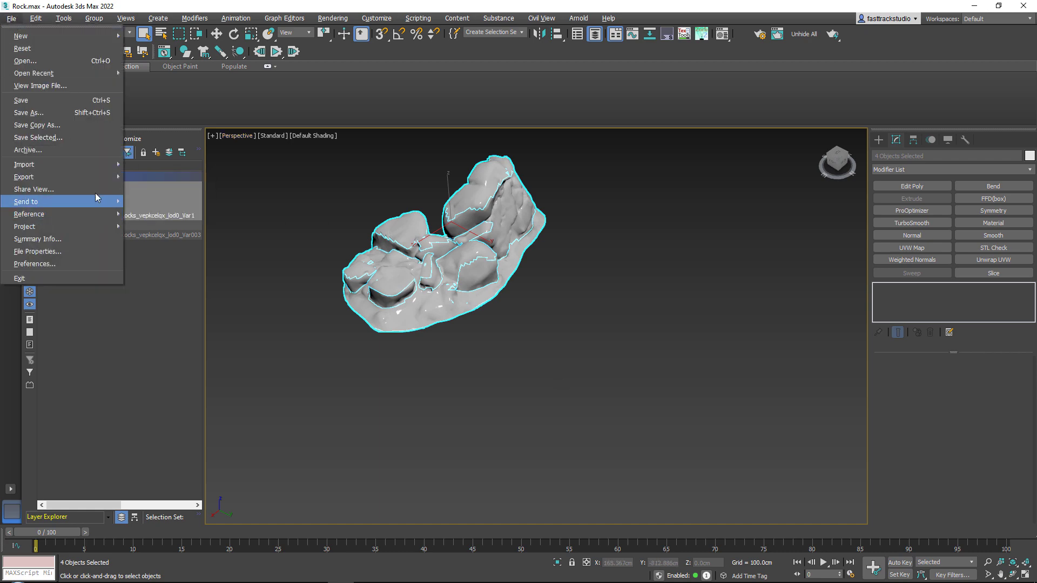
mouse_move(102, 179)
click(162, 179)
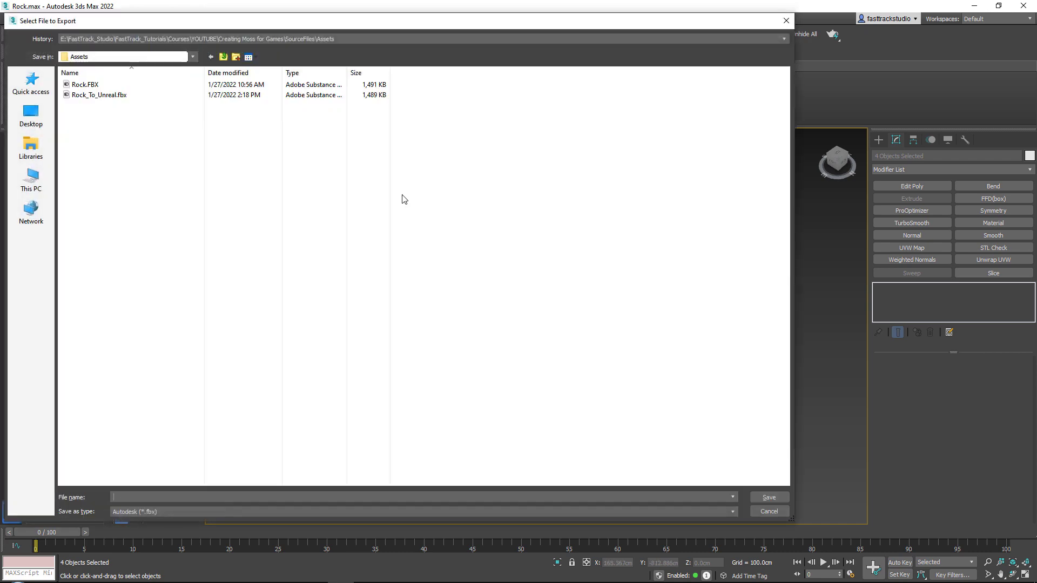
double_click(99, 95)
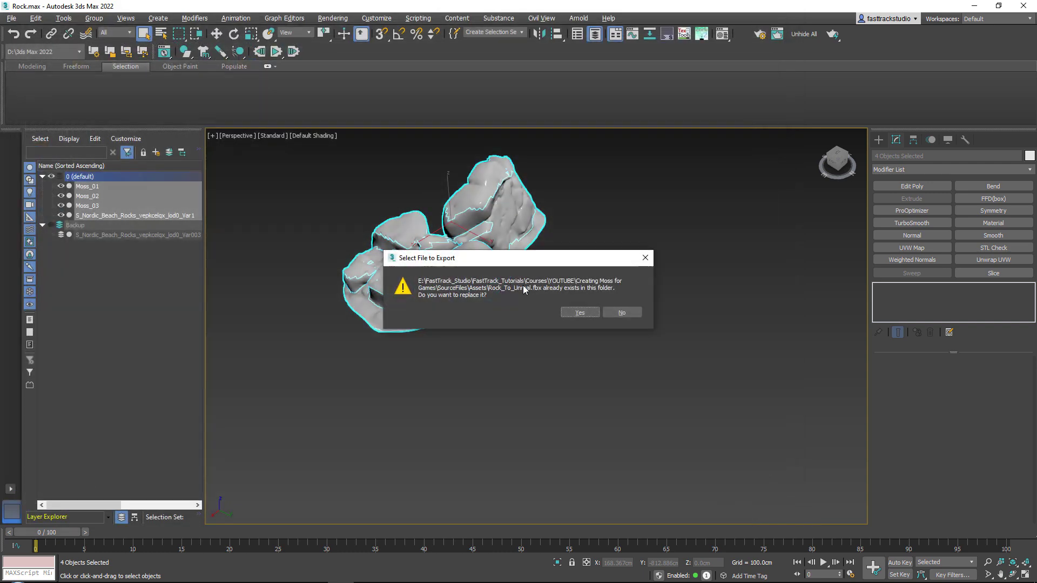
click(575, 321)
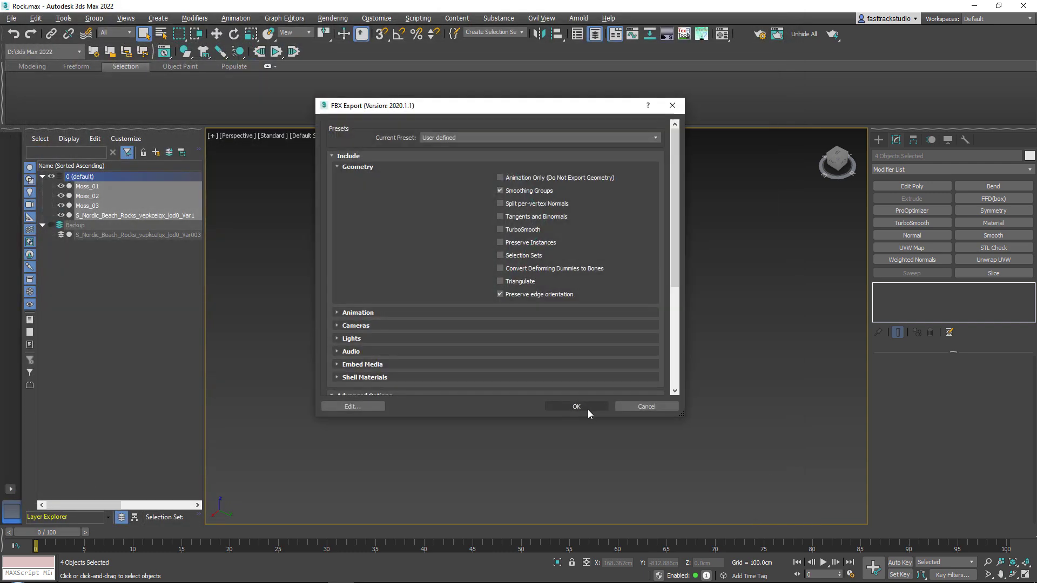
click(583, 411)
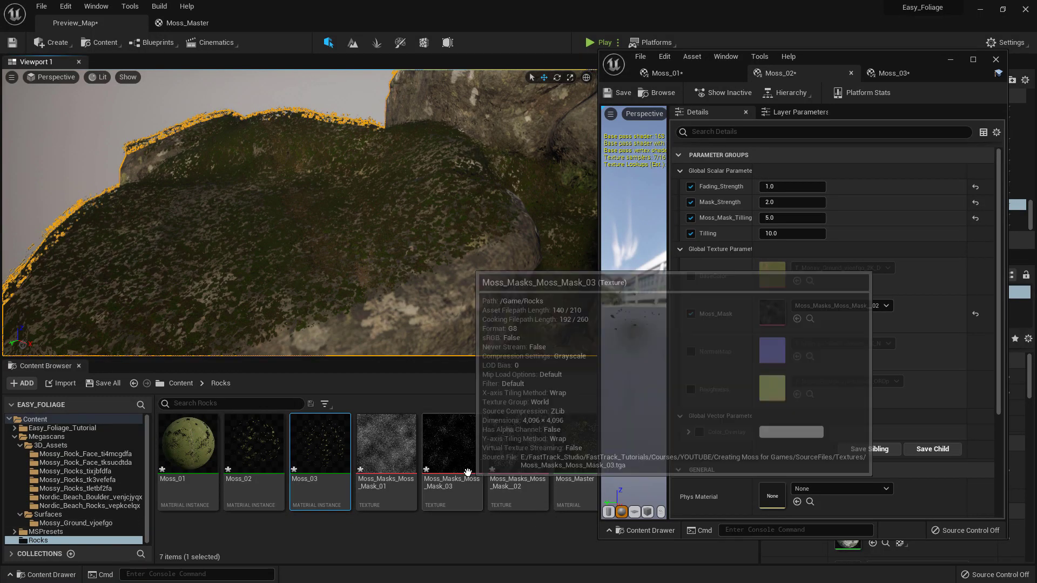
- Switch back to Unreal Engine and reimport the Rock_To_Unreal static mesh from the Content folder, checking the rock in the viewport
click(66, 419)
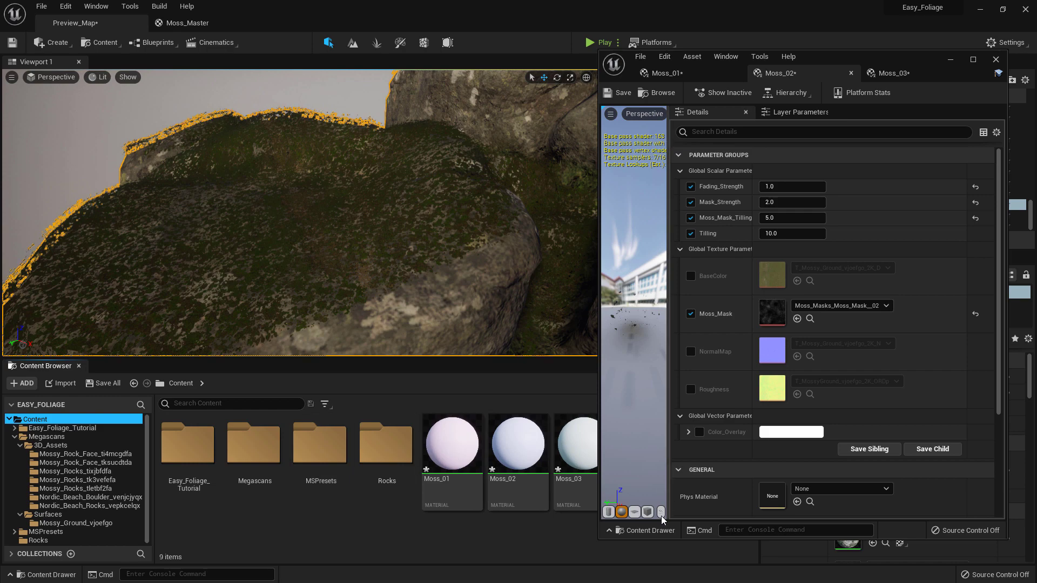
drag(630, 539, 637, 418)
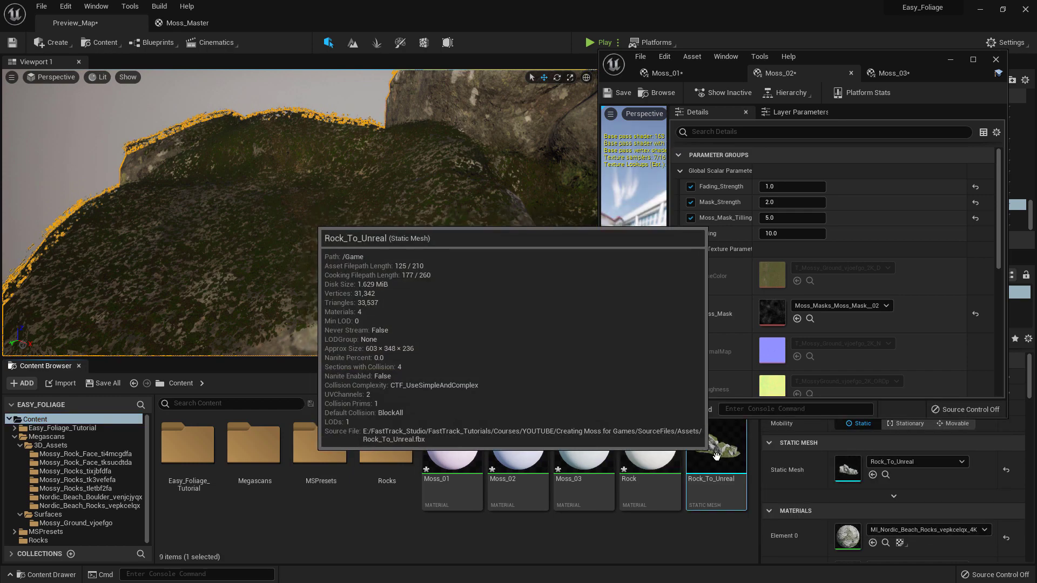
right_click(716, 448)
click(766, 181)
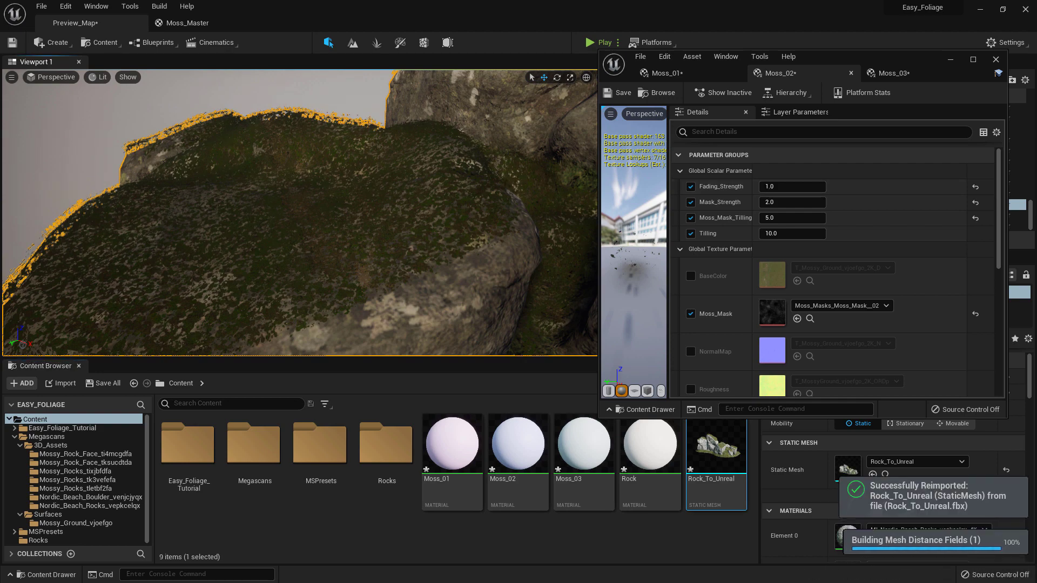
right_drag(486, 177, 532, 170)
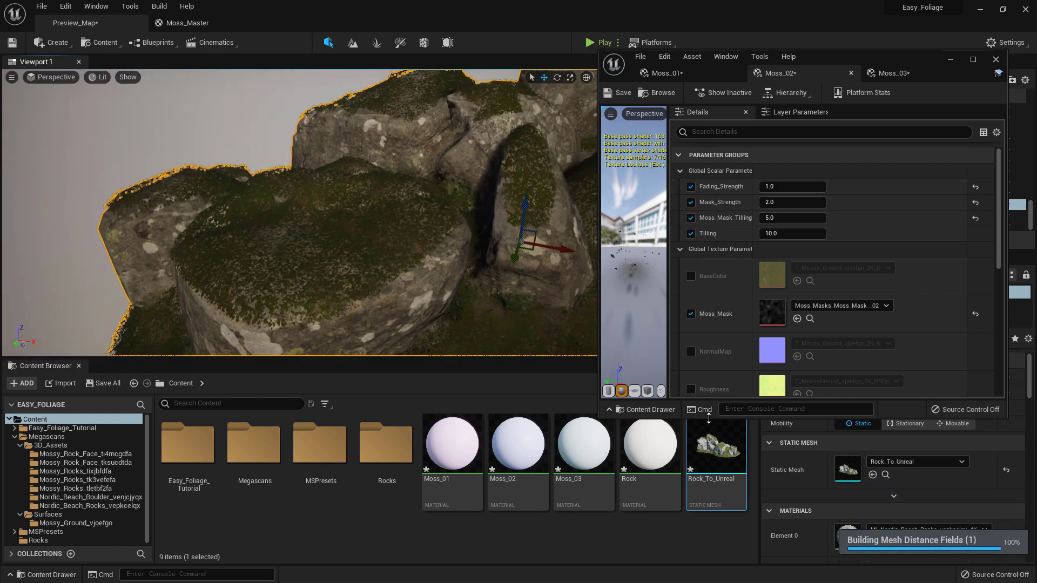
drag(709, 419, 722, 552)
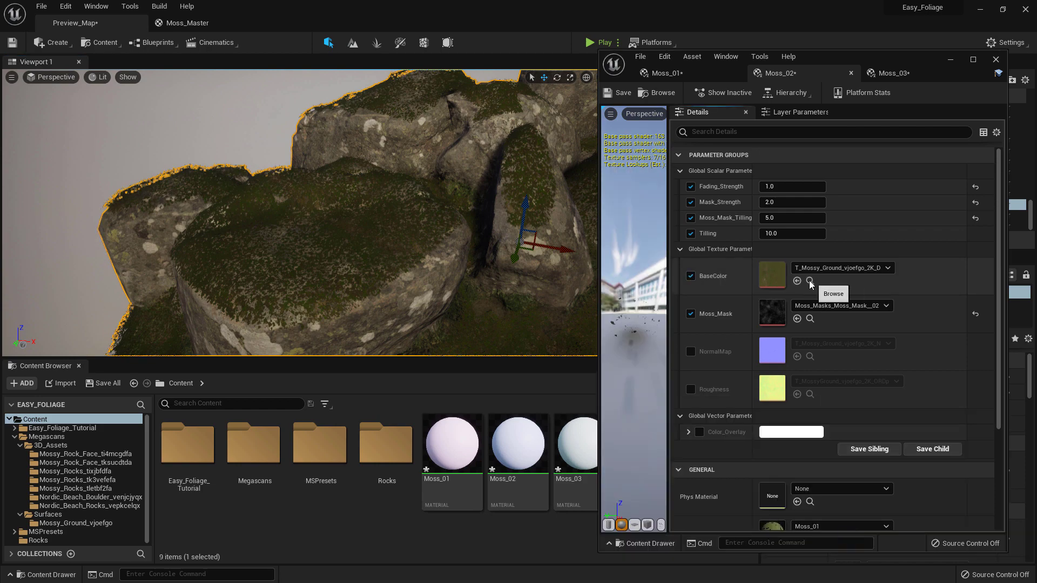
- Locate Moss_02's BaseColor texture T_Mossy_Ground_vjoefgo_2K_D and open it in the texture editor, docked beside the moss material instances
click(810, 281)
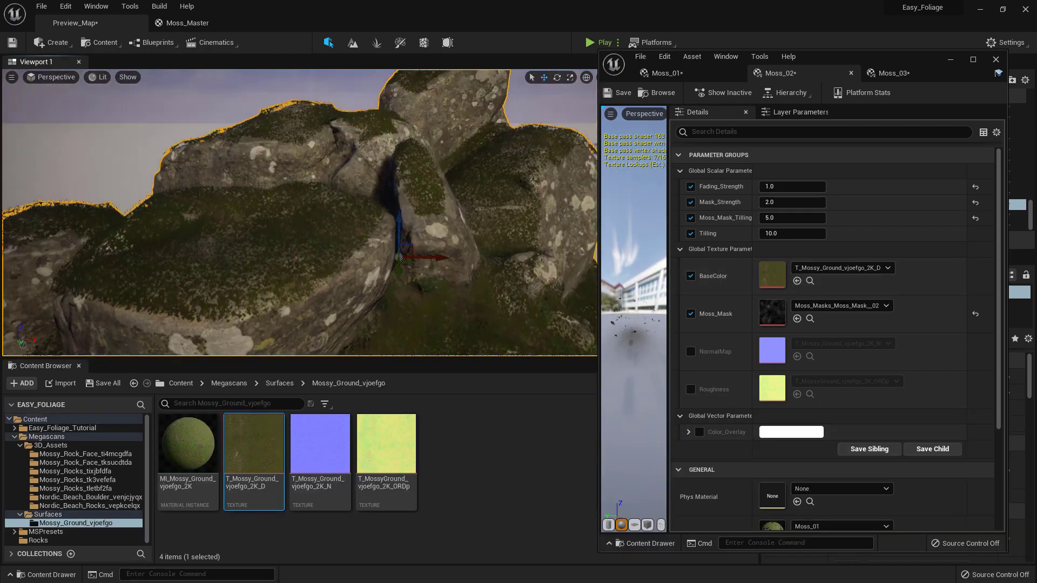
right_drag(300, 212, 299, 208)
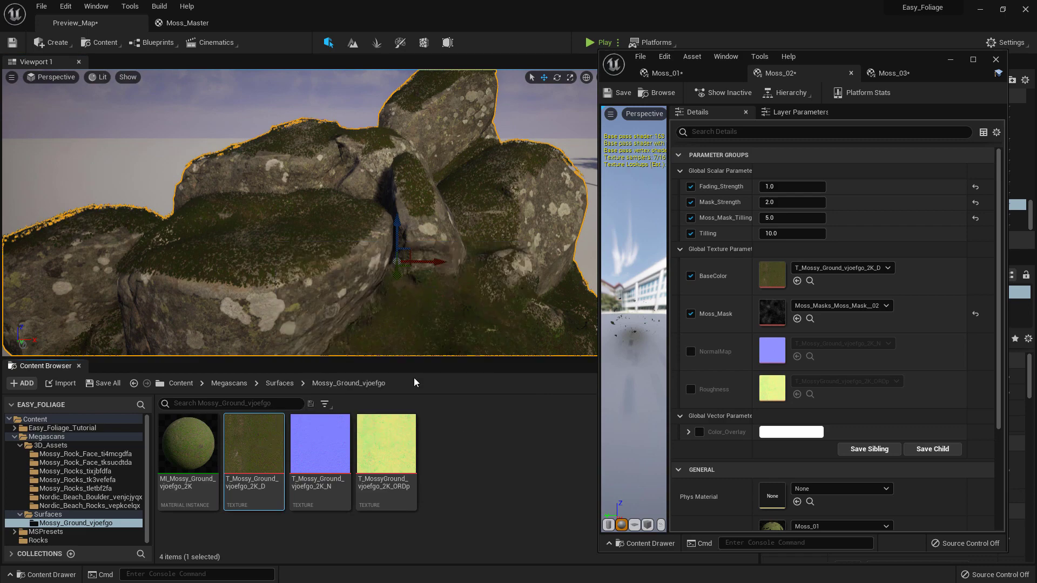
double_click(254, 443)
drag(318, 23, 905, 76)
click(75, 23)
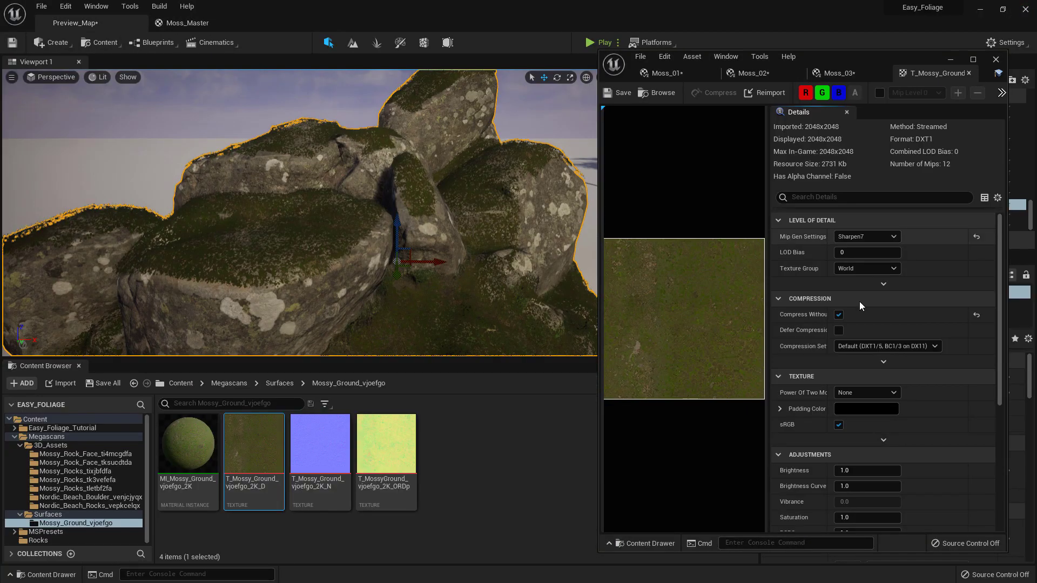
- Set the moss base color texture's Brightness to 1.5 and Saturation to 0.7, and close its editor
scroll(859, 302, down, 8)
scroll(843, 292, up, 2)
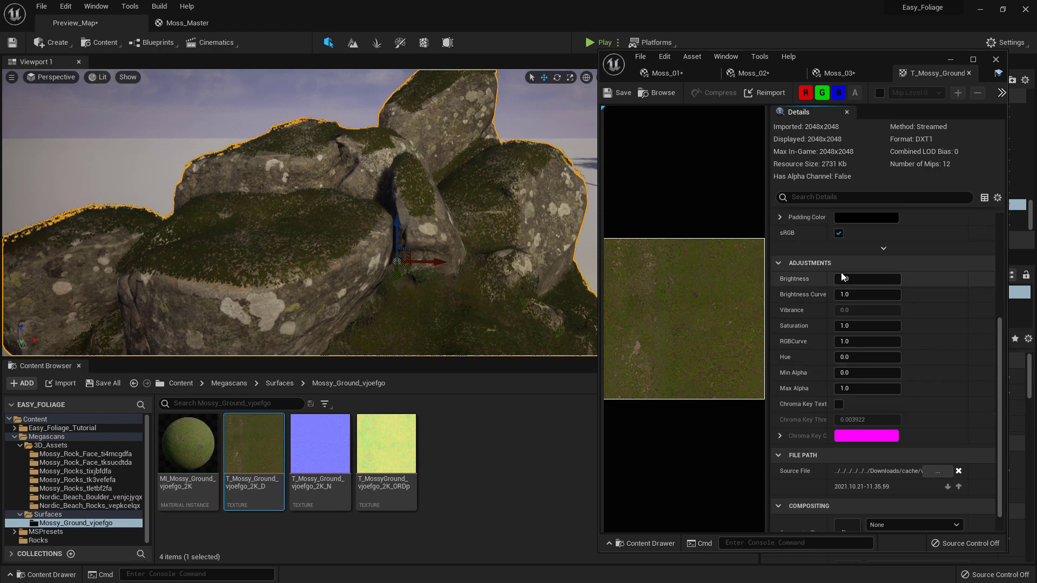
click(869, 280)
text(1.5)
key(Return)
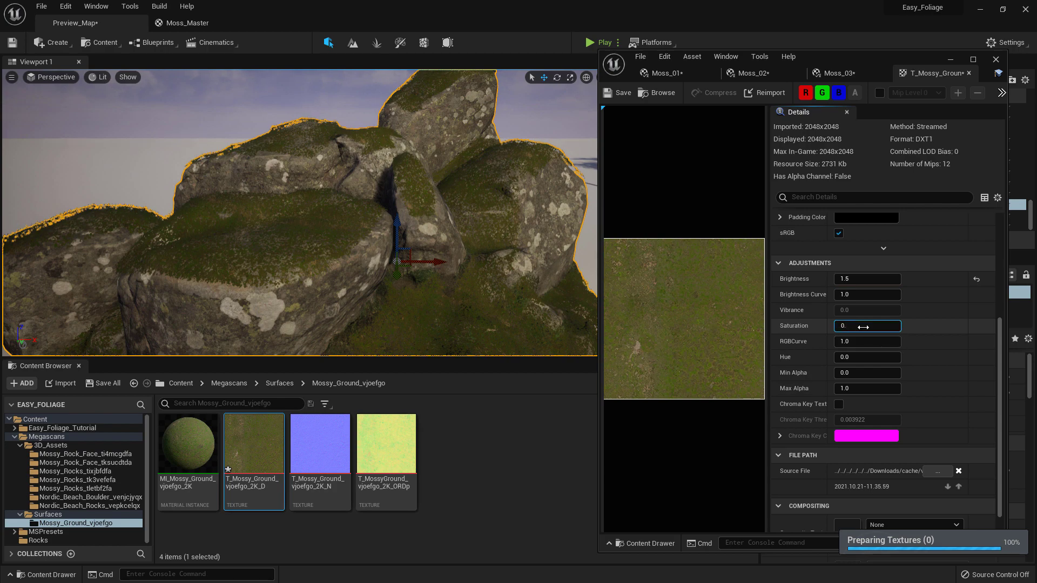
key(Return)
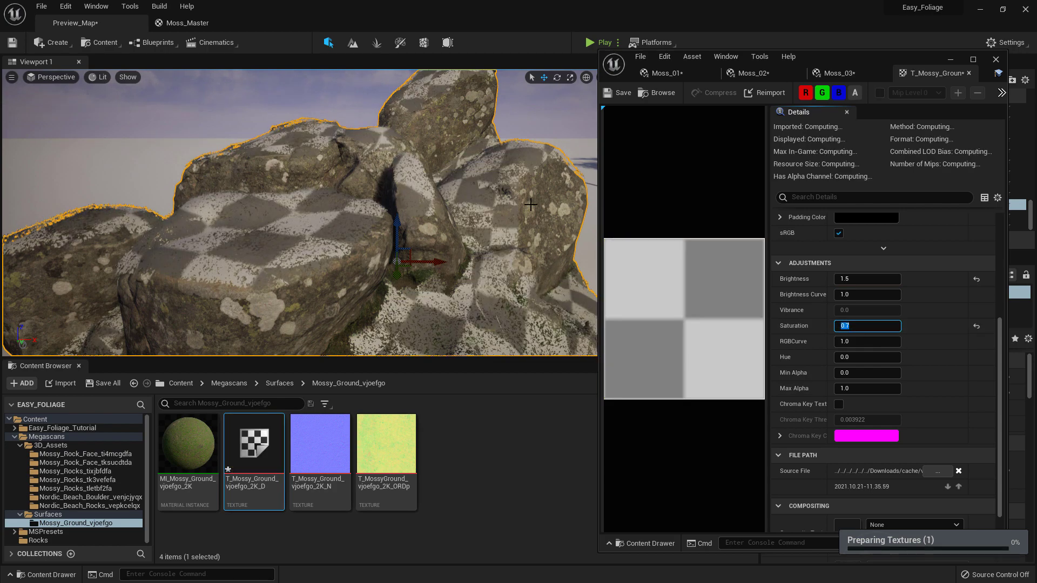
mouse_move(300, 213)
right_down()
mouse_move(281, 213)
mouse_move(300, 213)
right_up()
click(968, 73)
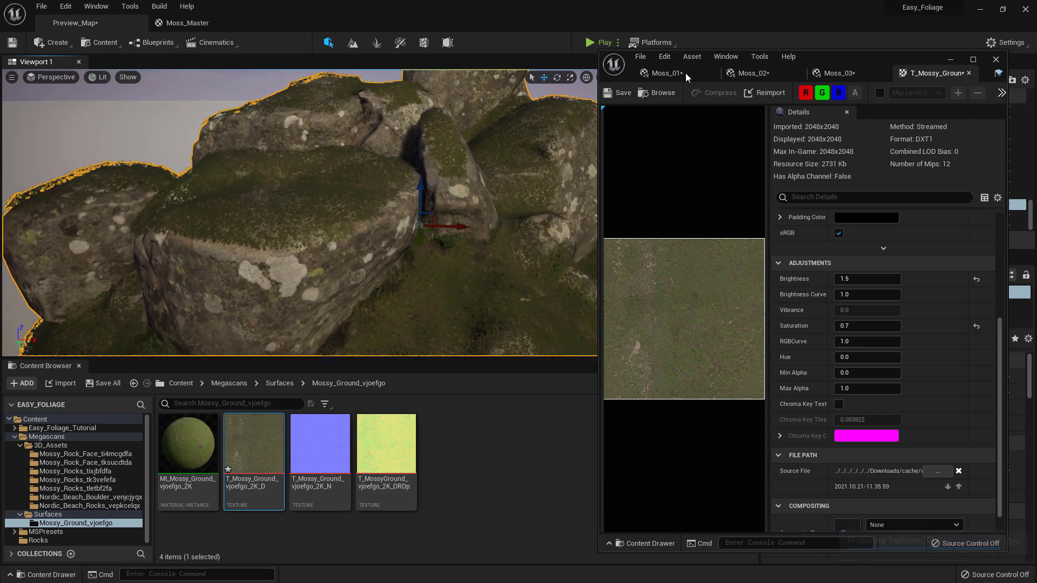
- In Moss_01, enable Color_Overlay, tint it a pale warm orange (hex sRGB FFF6F0) and copy the hex sRGB value
click(685, 73)
click(700, 432)
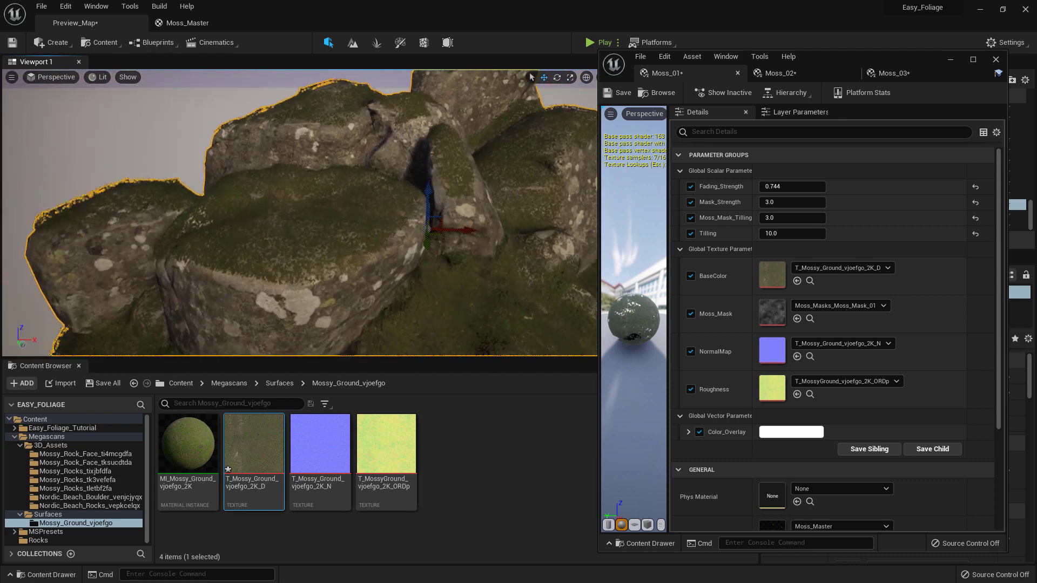
click(795, 433)
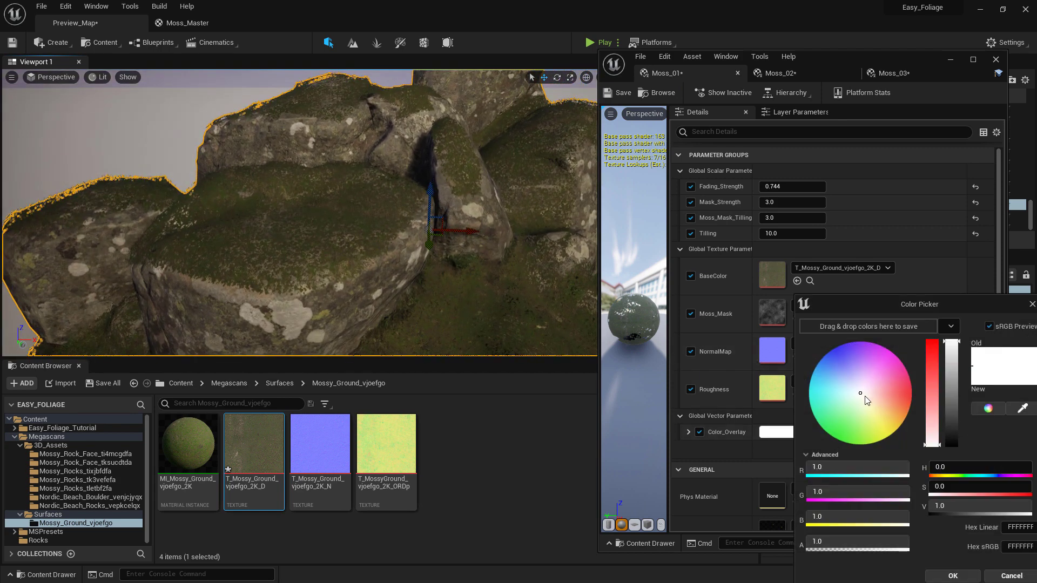
click(868, 397)
drag(865, 396, 867, 398)
drag(938, 303, 764, 191)
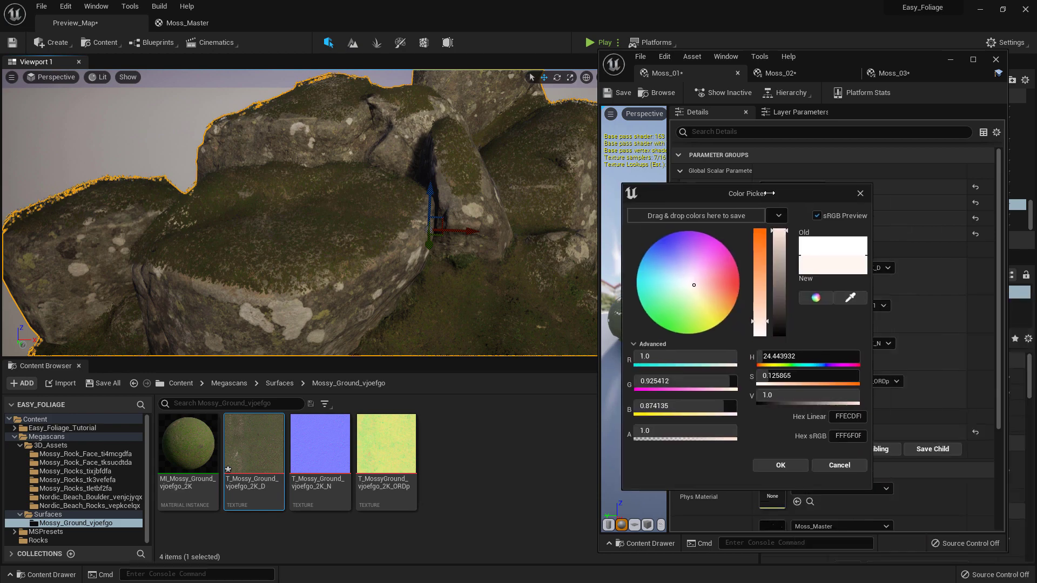
click(847, 435)
key(ctrl+c)
click(800, 468)
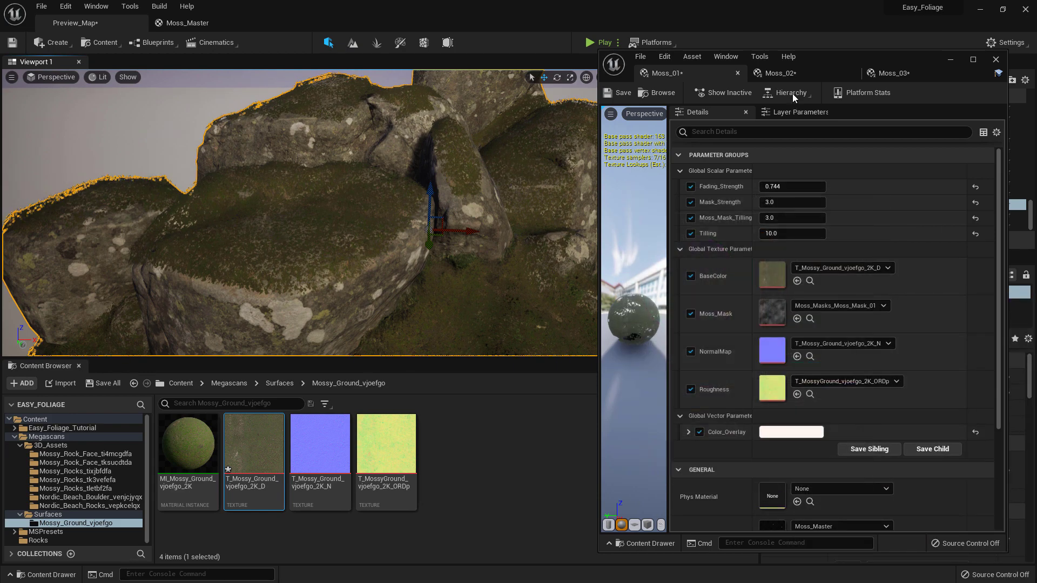
- In Moss_02, enable Color_Overlay and give it the hex sRGB color copied from Moss_01
click(778, 73)
click(789, 431)
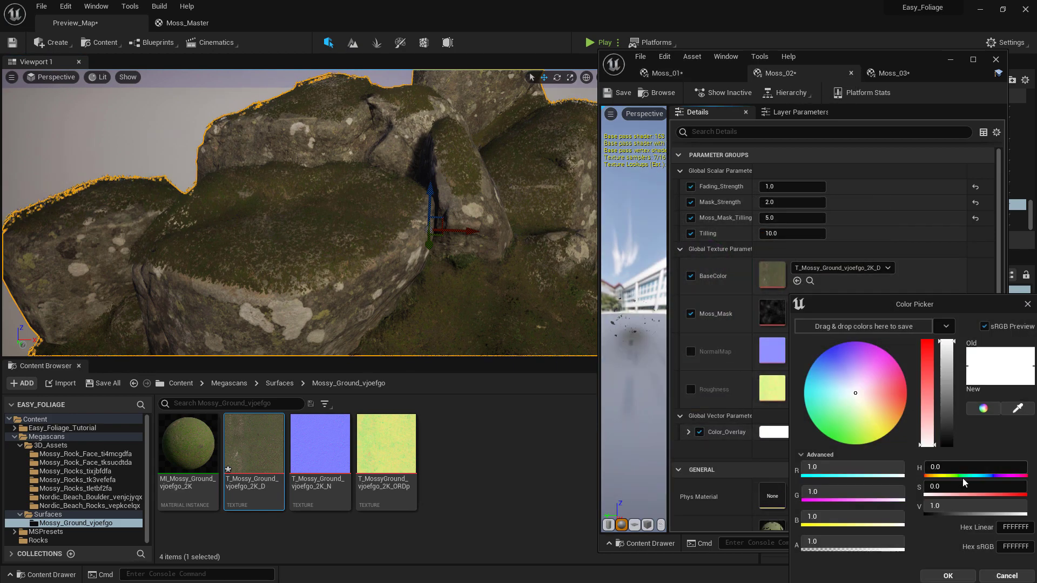
click(1009, 545)
key(ctrl+v)
click(957, 575)
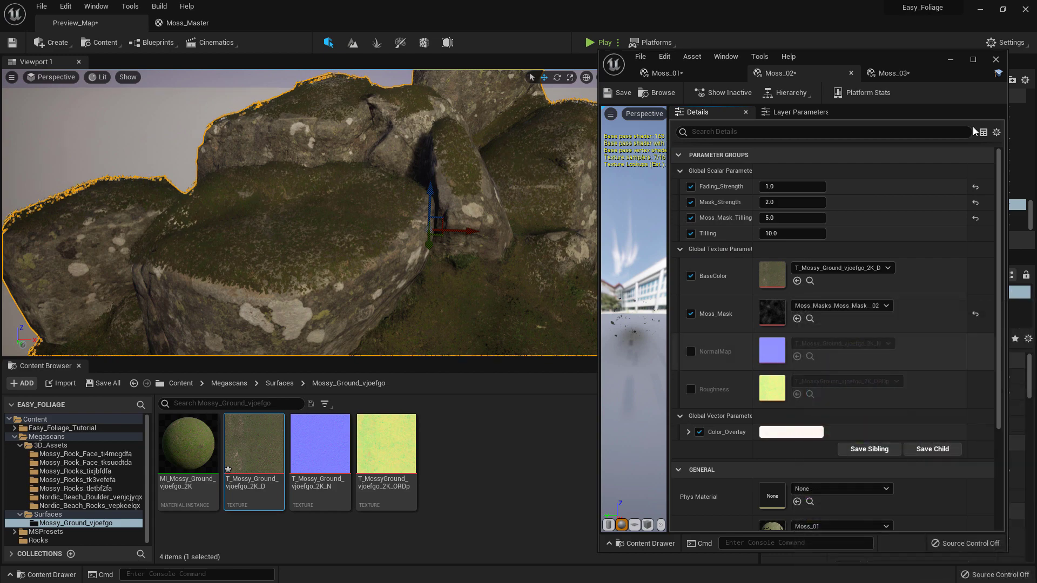
- In Moss_03, enable Color_Overlay and apply the same copied hex sRGB color
click(911, 69)
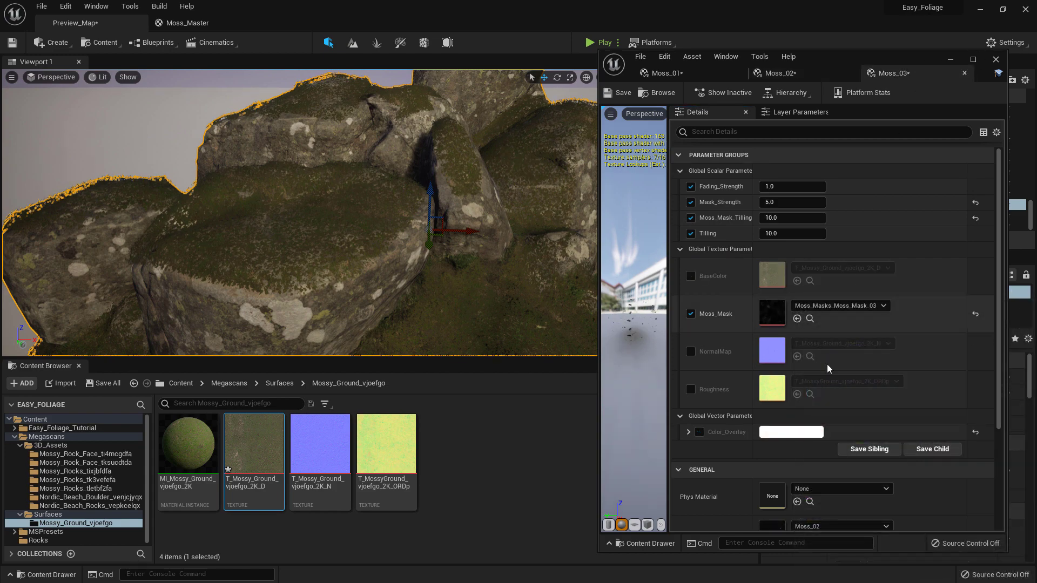
click(796, 436)
click(1009, 546)
key(ctrl+v)
click(969, 569)
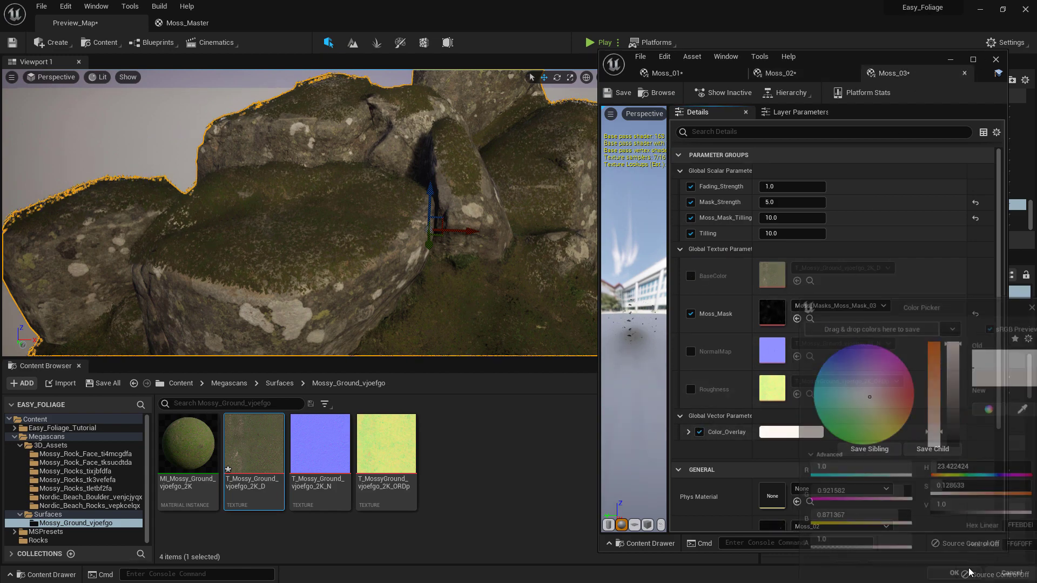
- In Moss_01, try several Fading_Strength values on the rock's moss and settle on 0.7
key(w)
right_drag(346, 216, 345, 248)
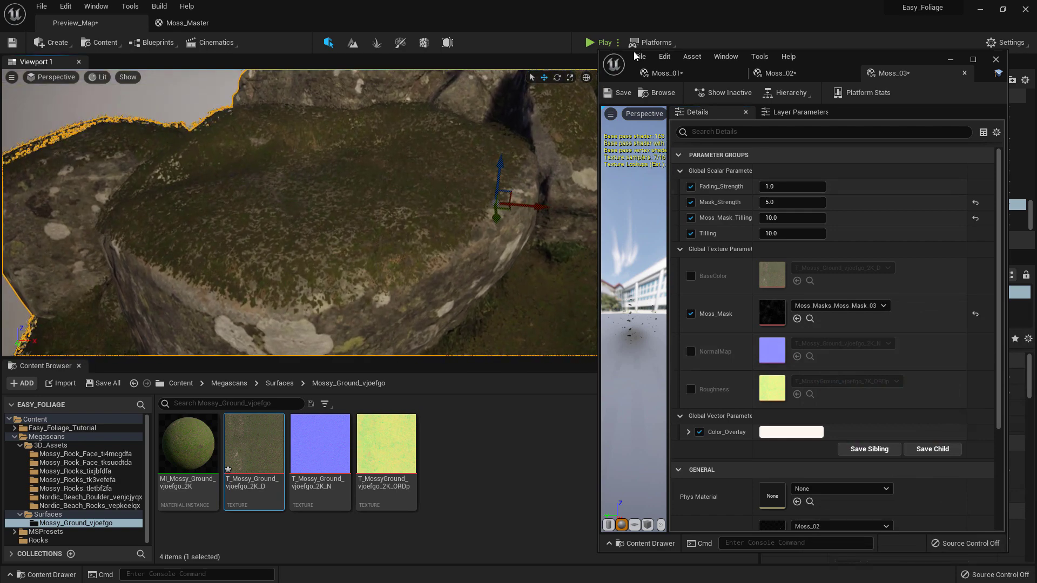
click(660, 73)
click(791, 187)
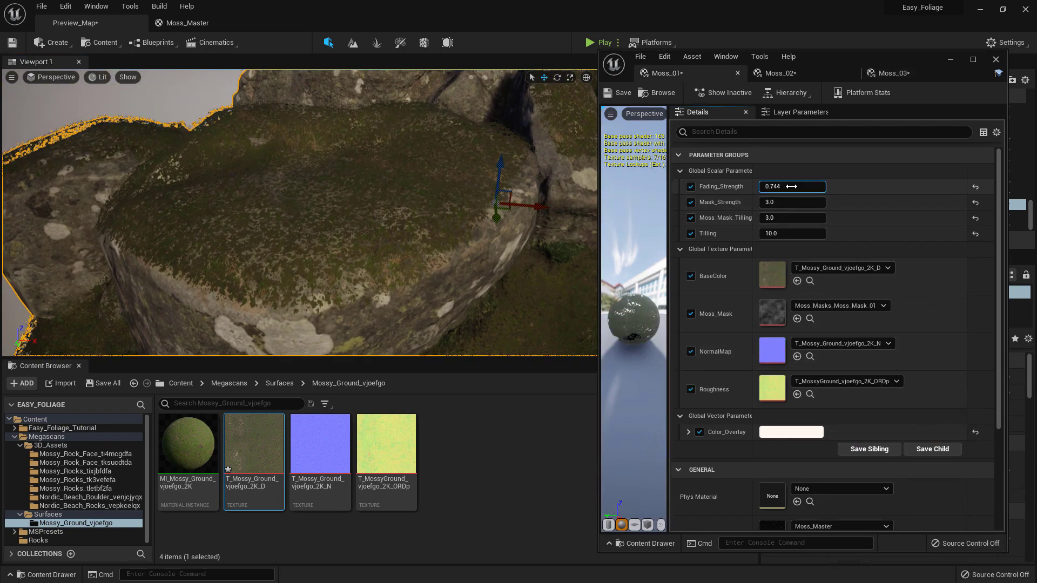
text(1.5)
key(Return)
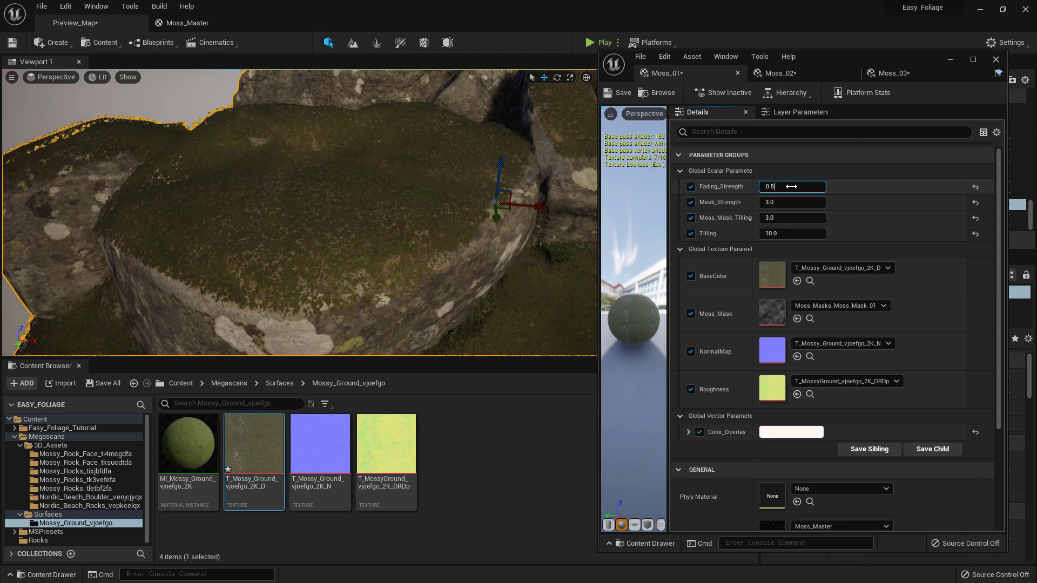
key(Return)
mouse_move(378, 216)
right_down()
mouse_move(378, 243)
mouse_move(367, 210)
right_up()
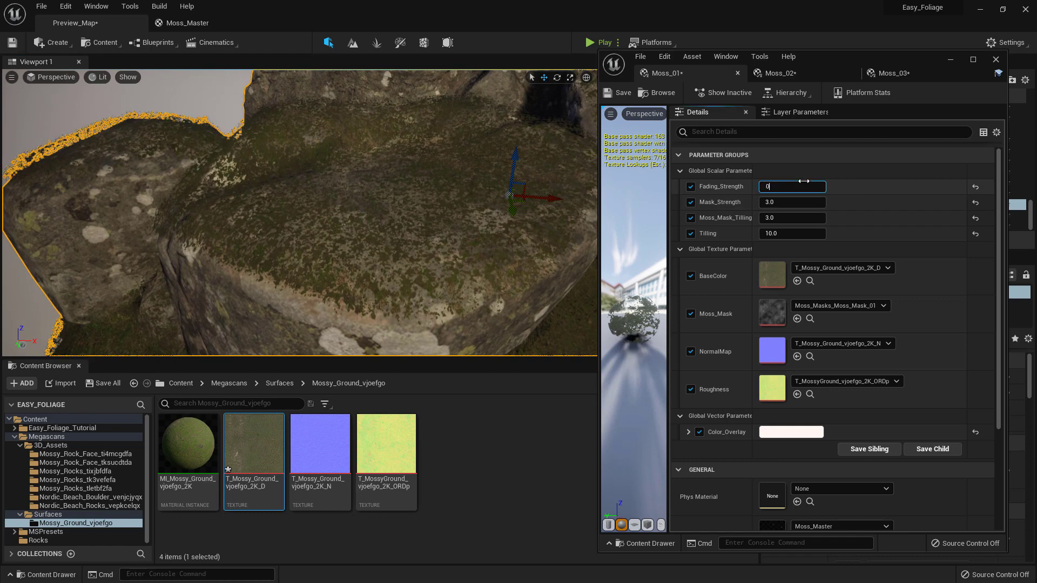
click(804, 181)
text(0.6)
key(Return)
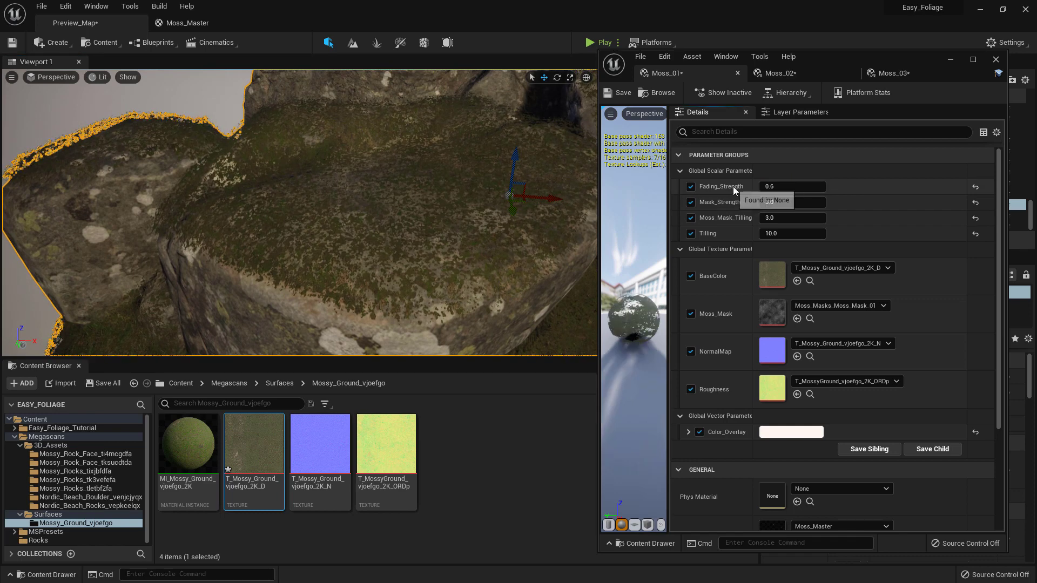
mouse_move(792, 186)
mouse_down()
mouse_move(811, 186)
mouse_move(784, 186)
mouse_up()
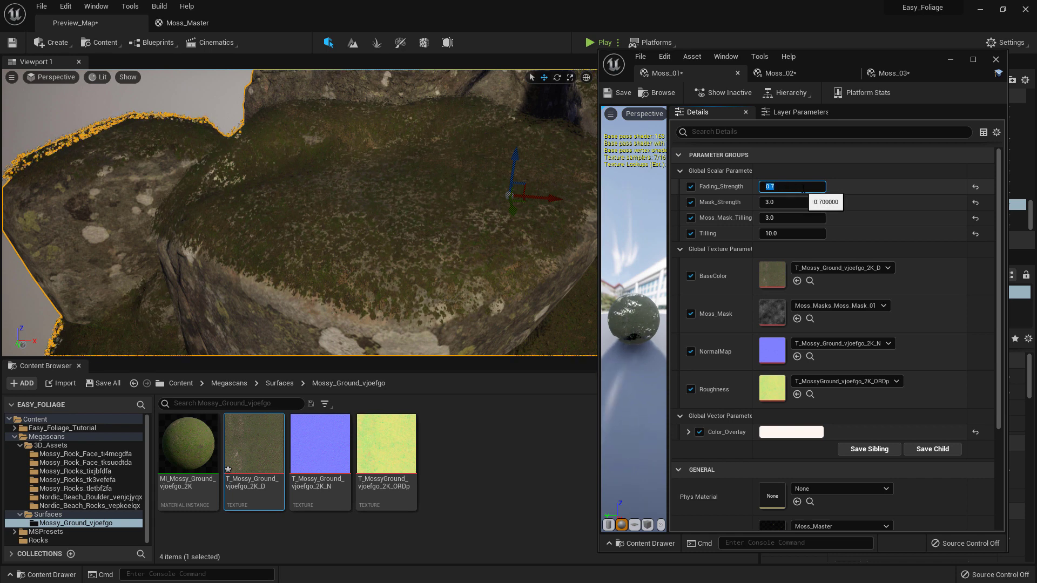
- Lower Fading_Strength in Moss_02, set it to 0.55 in Moss_03, and check the moss over the whole rock
click(778, 73)
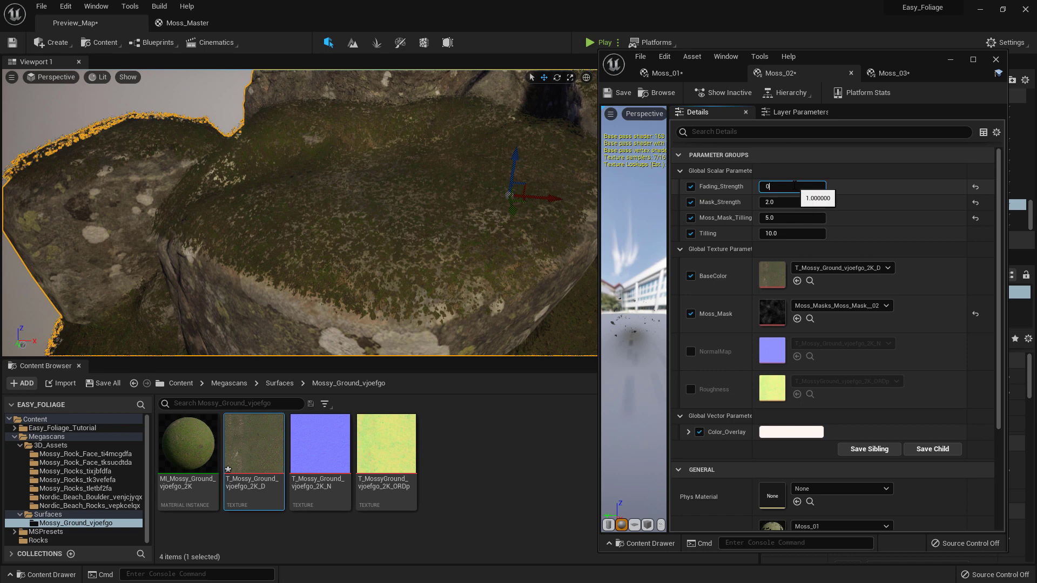
click(894, 73)
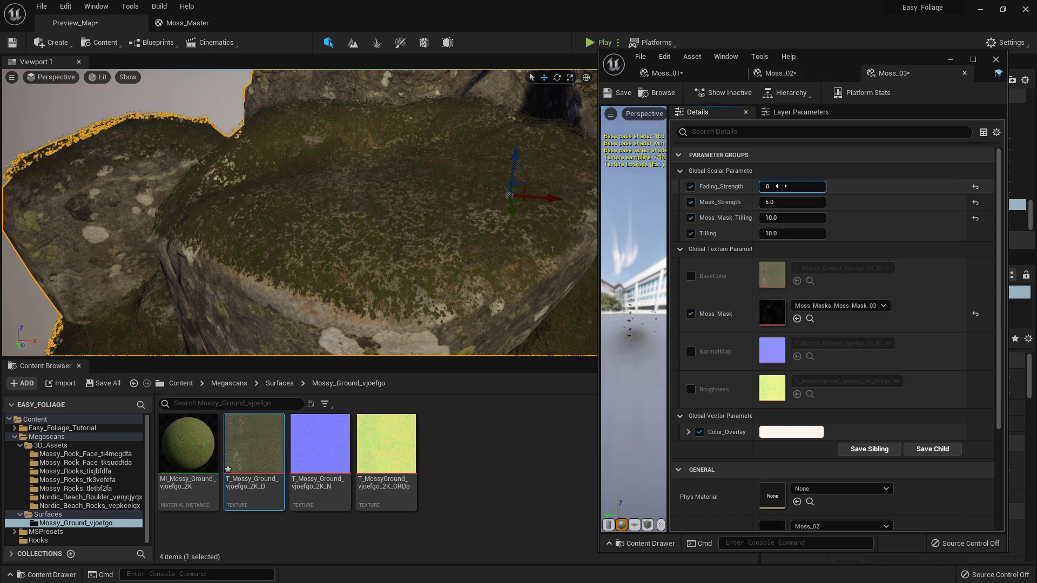
key(s)
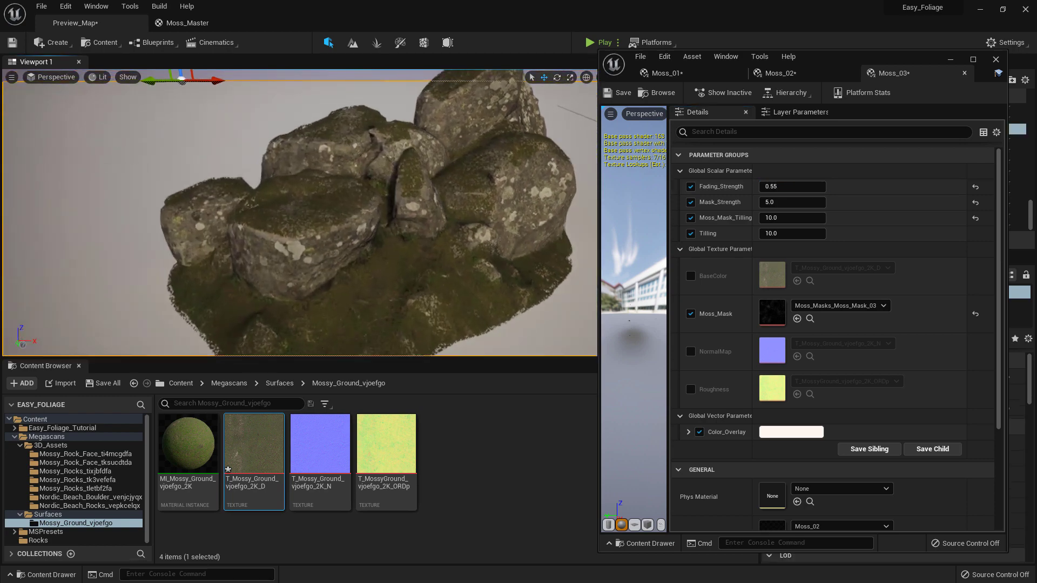
key(w)
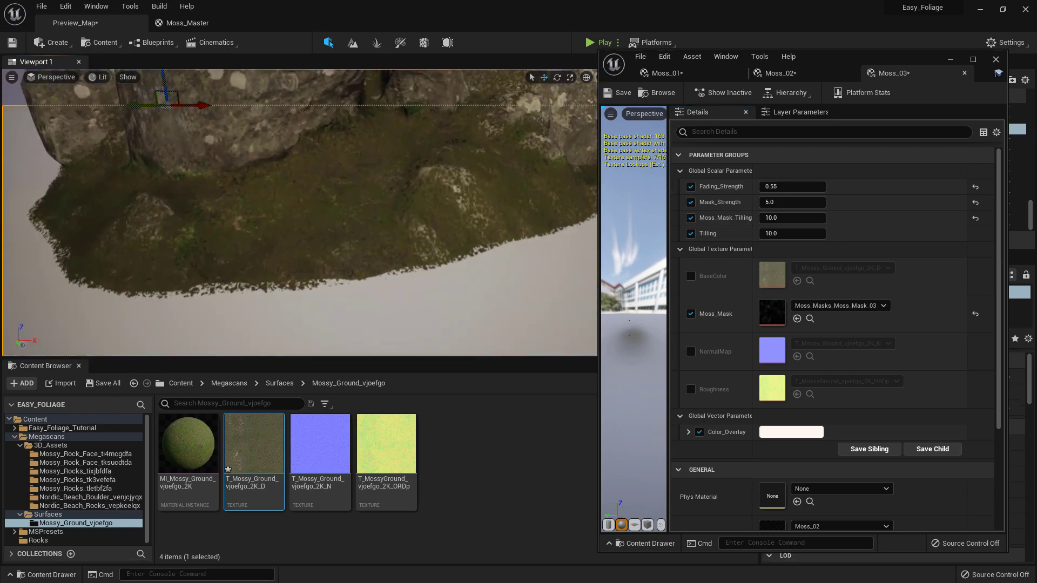
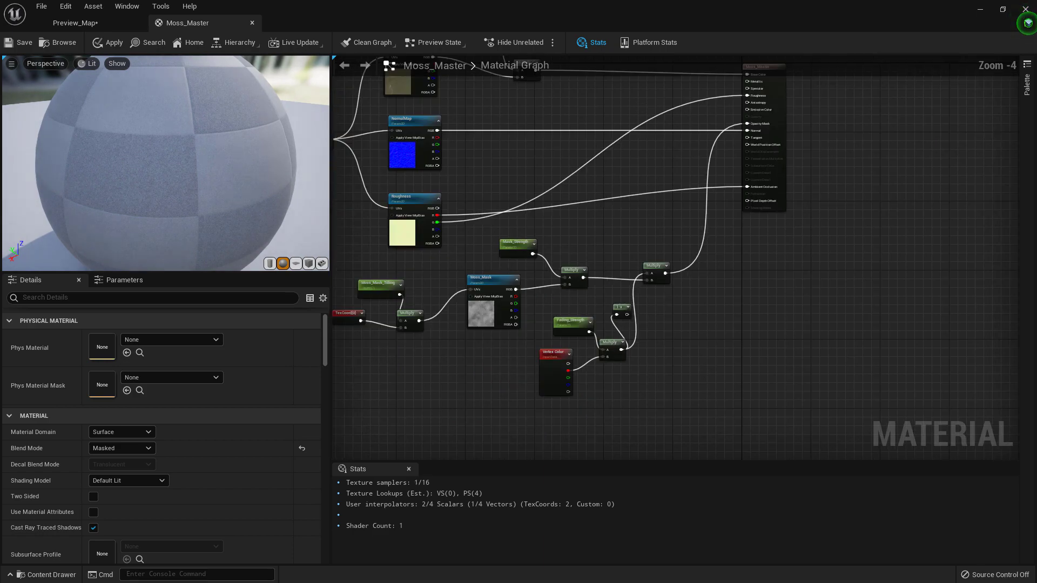
- Examine the Mask_Strength, Fading_Strength and Vertex Color nodes that drive the mask in the Moss_Master graph
right_drag(604, 284, 605, 449)
scroll(568, 235, up, 3)
right_drag(534, 219, 620, 92)
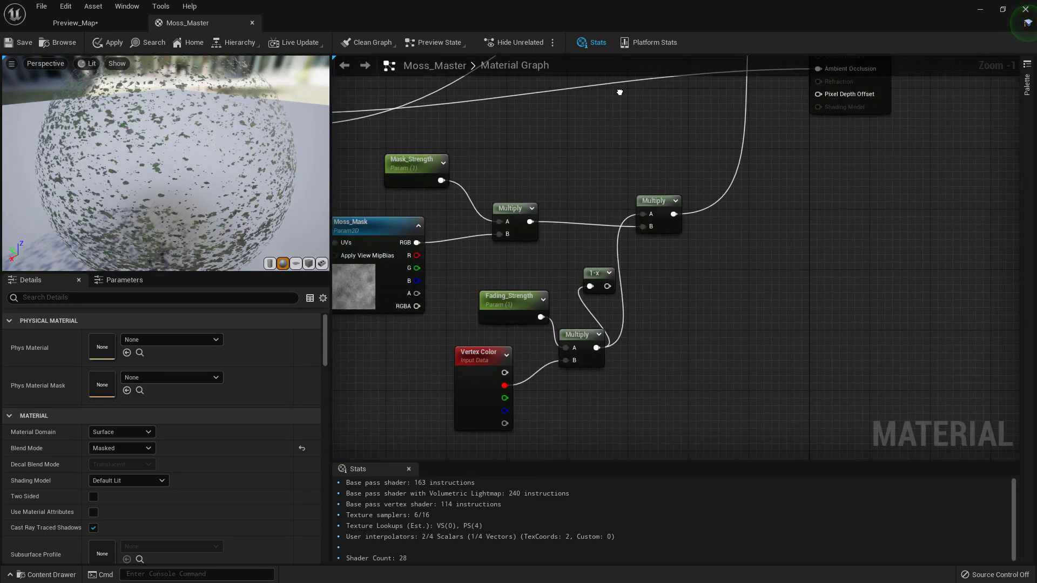
click(89, 24)
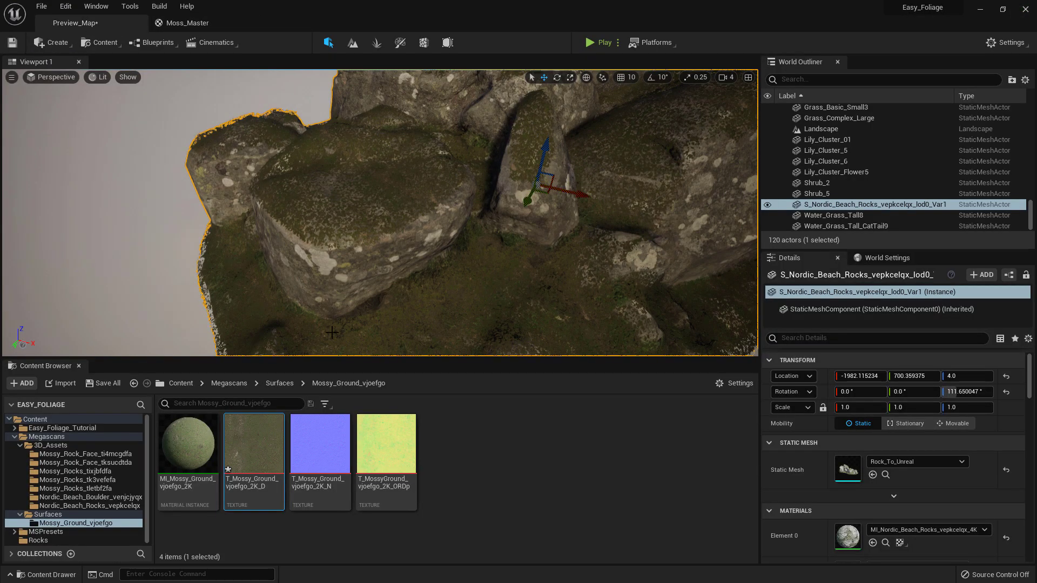
- Open the rock's 4K material instance from Element 0 and examine its parameters and texture maps
click(50, 539)
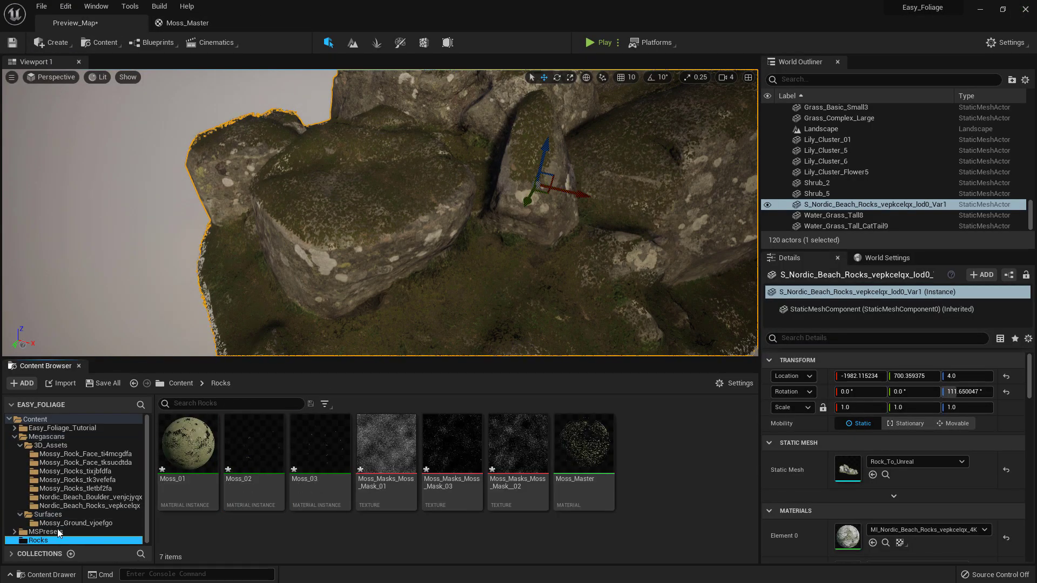
scroll(893, 520, down, 2)
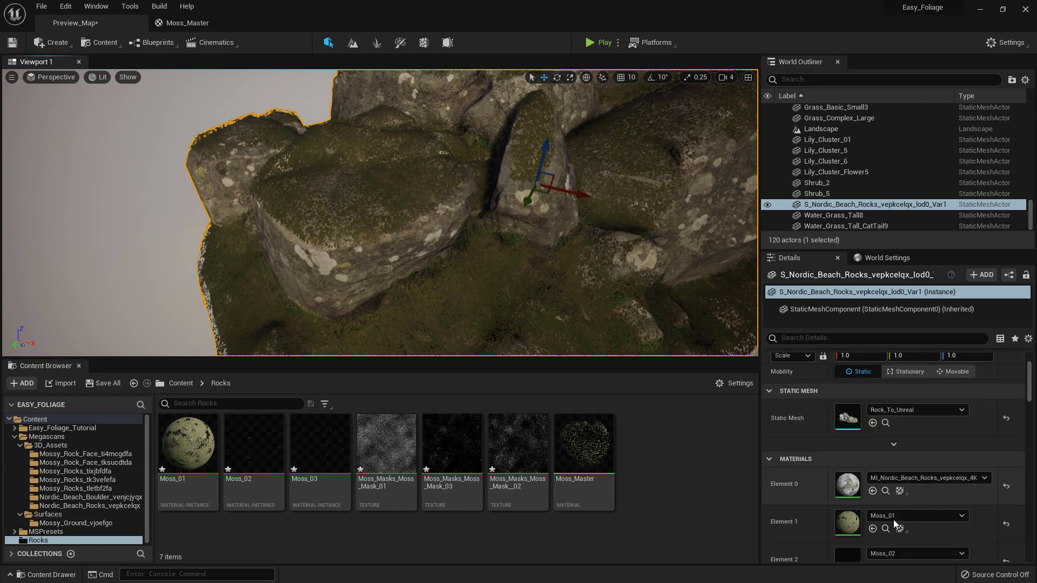
click(886, 493)
double_click(256, 446)
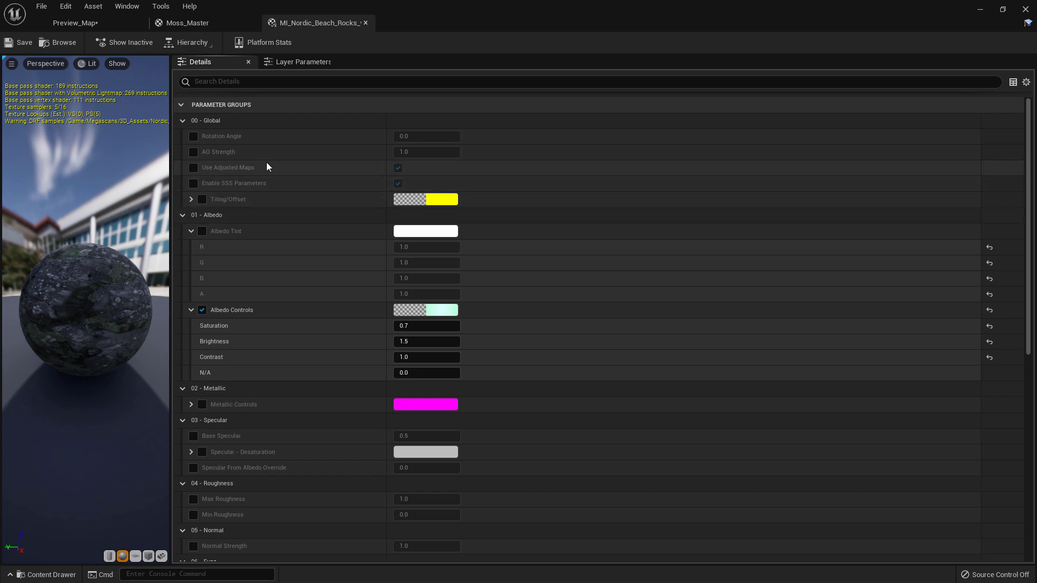
scroll(267, 162, down, 10)
scroll(351, 343, down, 2)
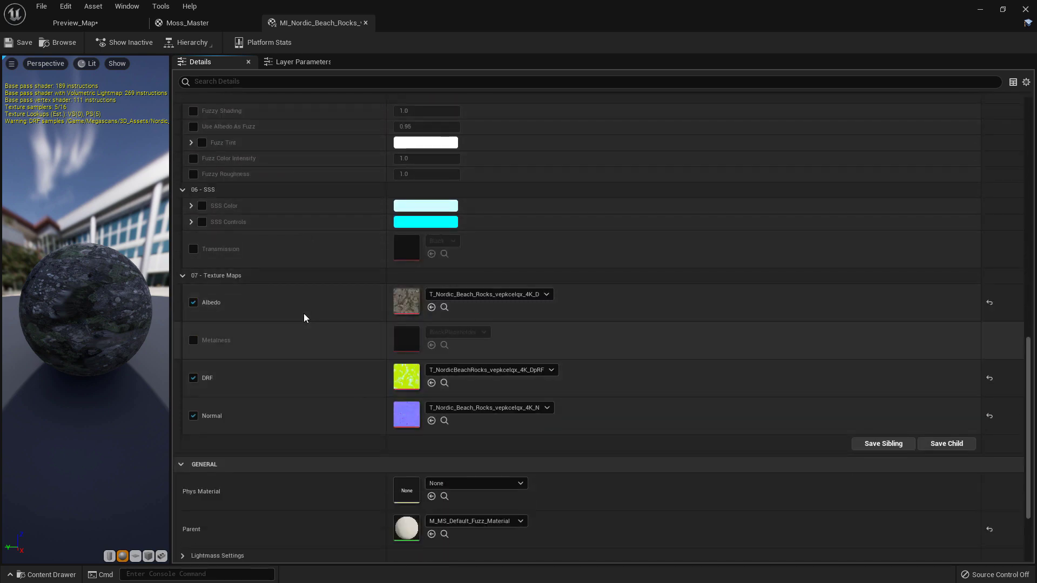
scroll(304, 258, up, 12)
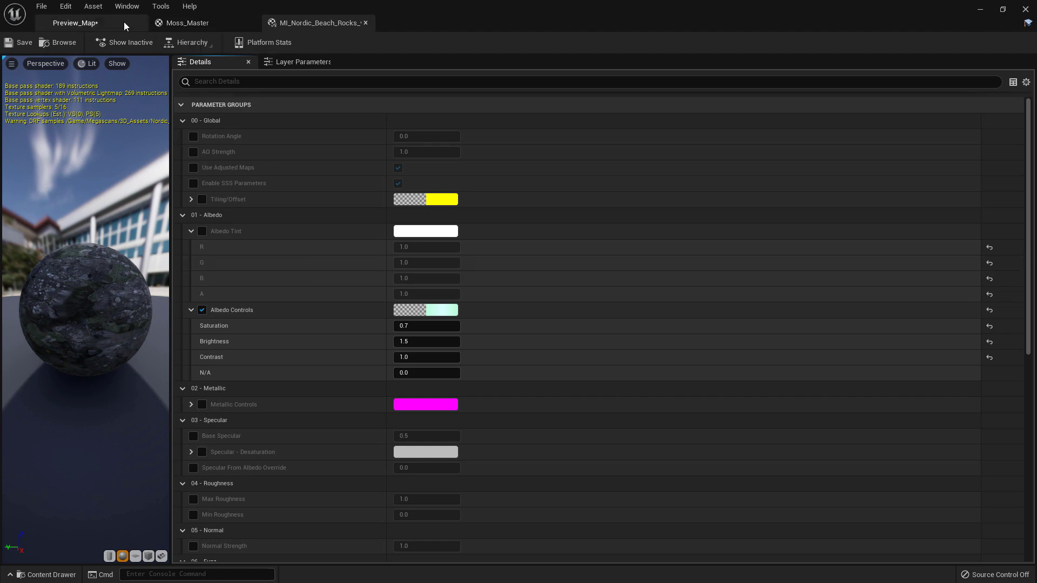
click(118, 22)
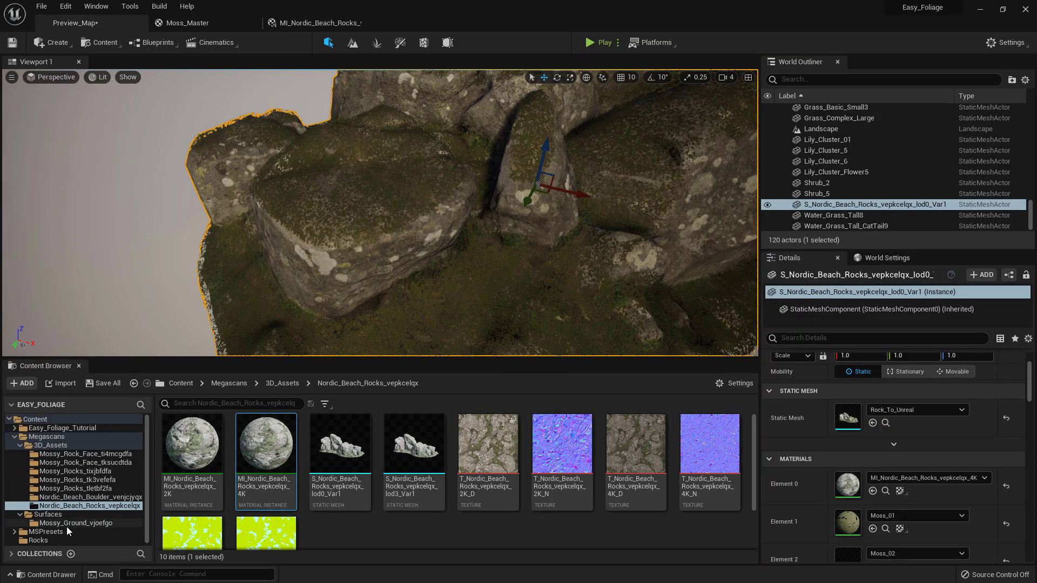
- Create a new material named Rock_Master in the Rocks folder and open it
click(46, 539)
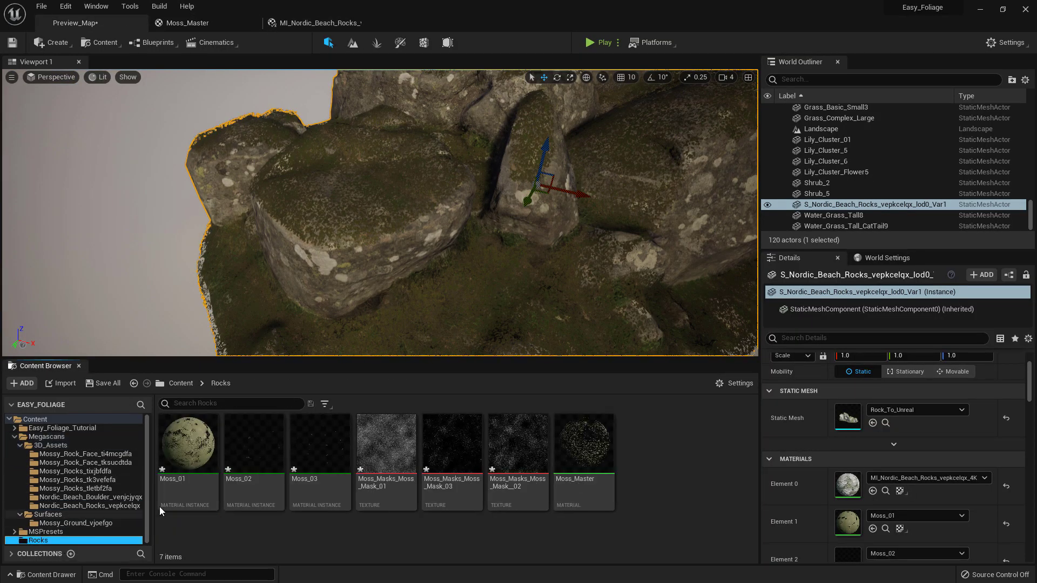
right_click(660, 448)
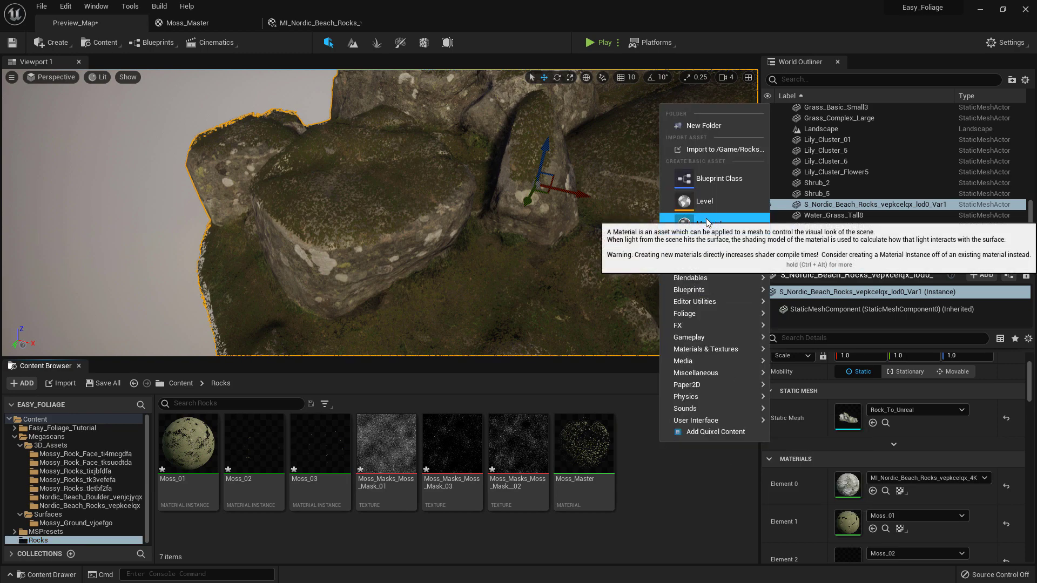
click(707, 222)
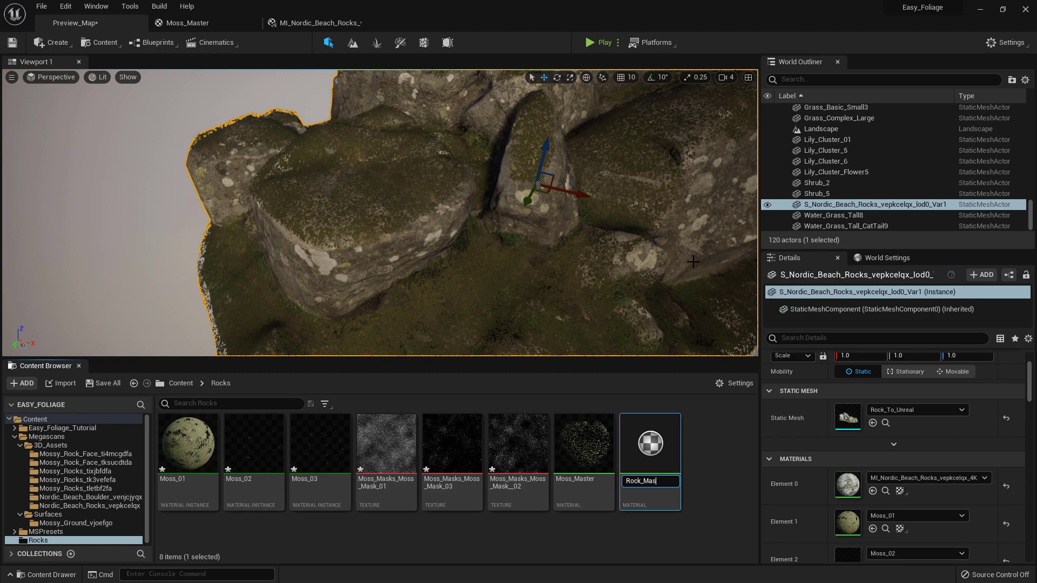
text(ter)
key(Return)
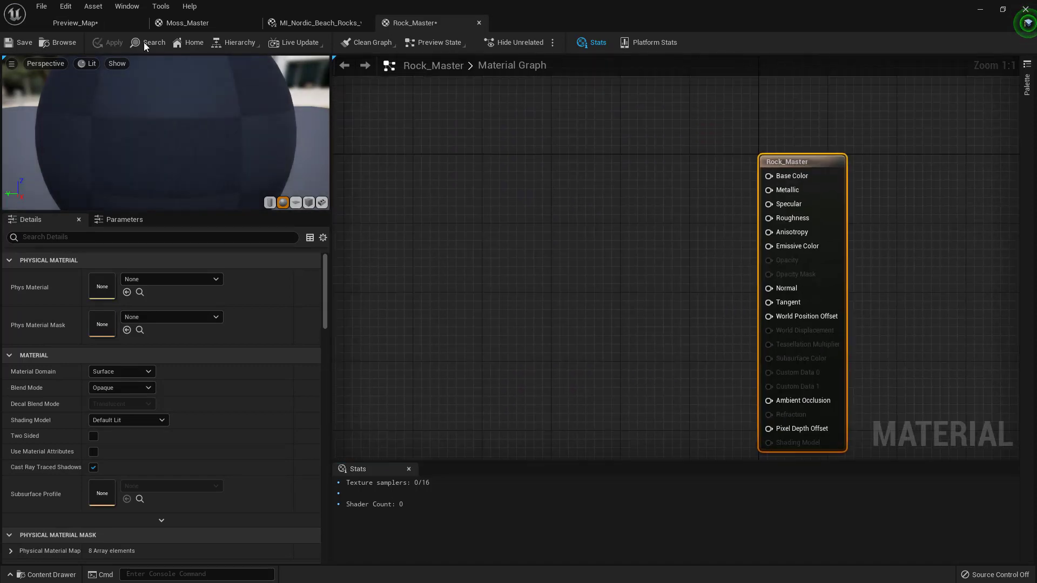
- Add the Nordic_Beach_Rocks 4K albedo, normal and DpRF textures to the Rock_Master graph as texture samples
click(108, 22)
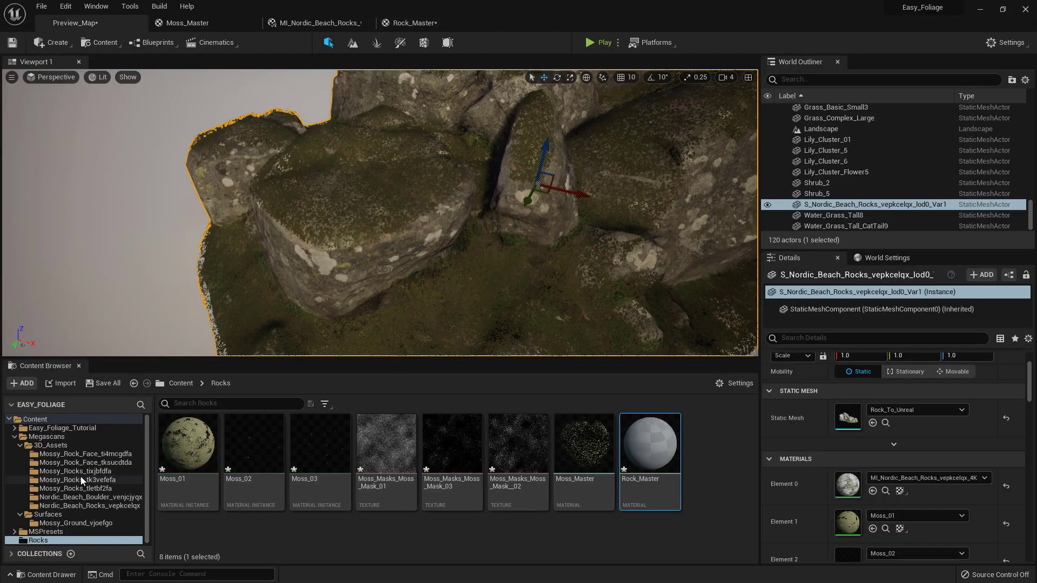
click(89, 506)
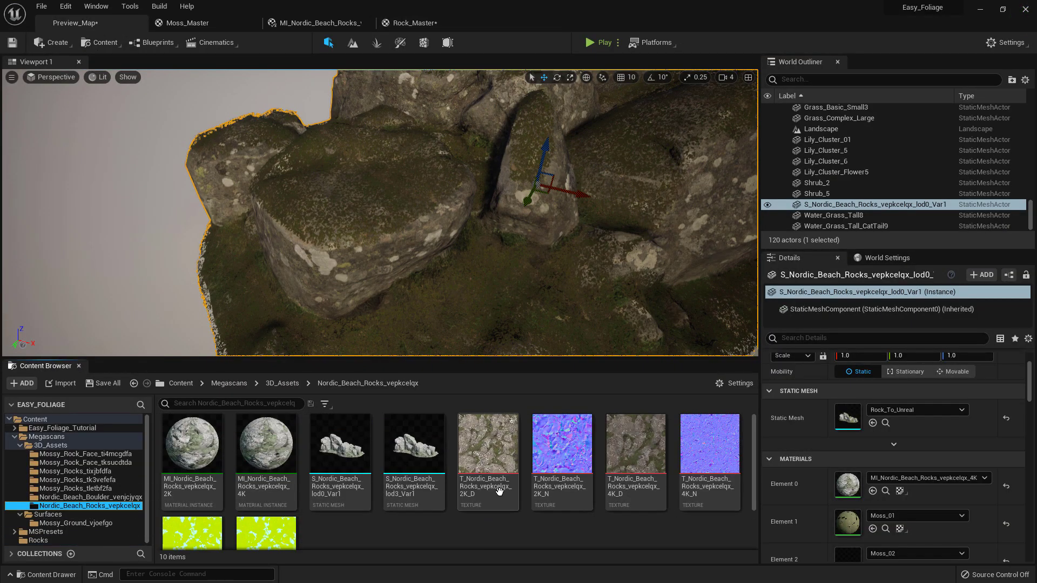
click(636, 457)
ctrl+click(705, 458)
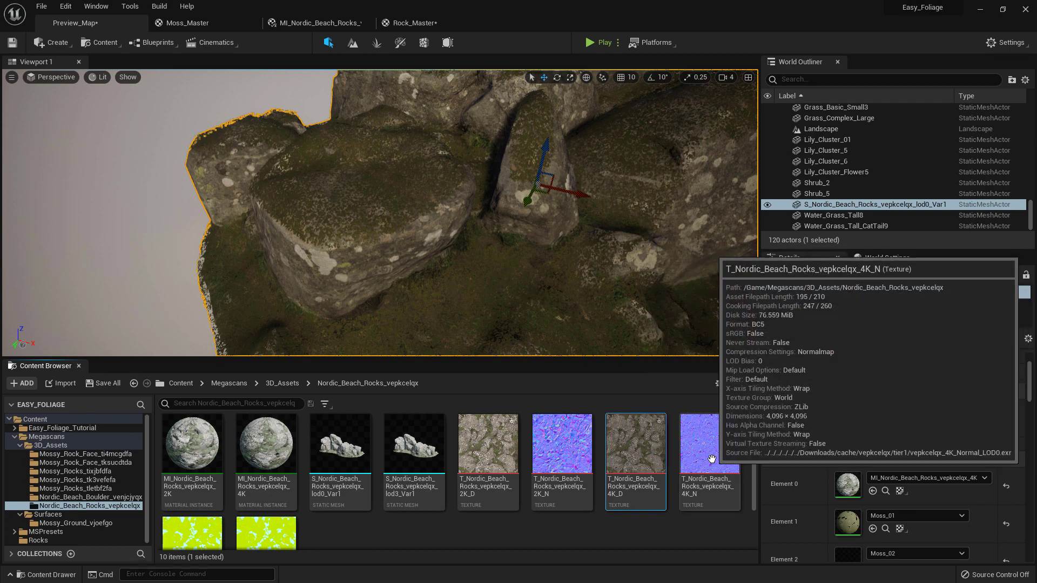
scroll(616, 510, down, 2)
ctrl+click(266, 481)
drag(266, 481, 489, 129)
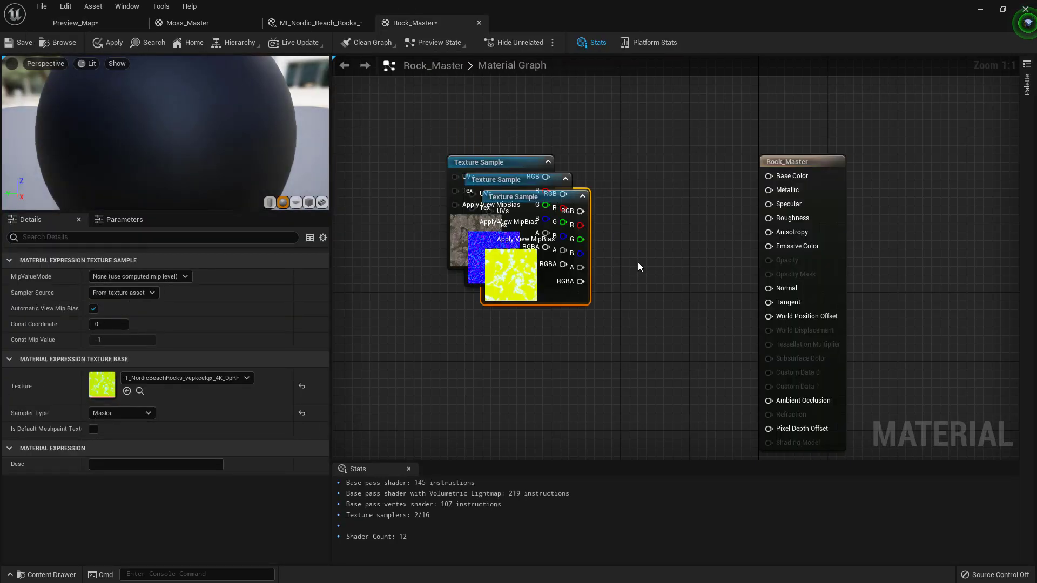
- Spread the three rock texture samples into a vertical stack, with albedo above normal and DpRF below
drag(495, 323, 391, 429)
drag(537, 246, 367, 305)
drag(502, 208, 375, 135)
right_drag(526, 185, 567, 228)
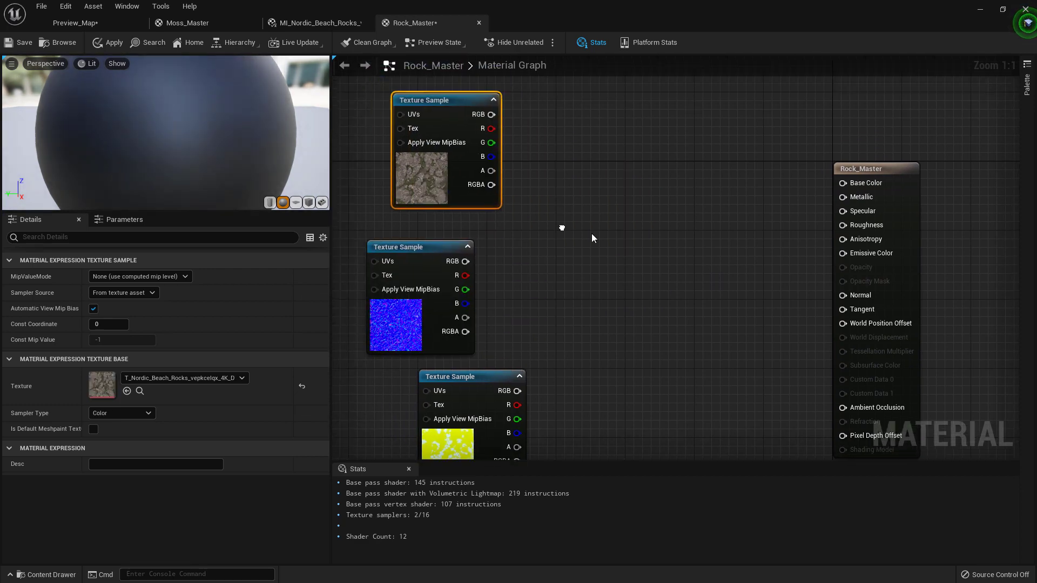
- Add a Lerp node beside the rock albedo sample and connect the albedo's RGB output to its B input
right_drag(559, 161, 552, 264)
right_click(552, 264)
text(lerp)
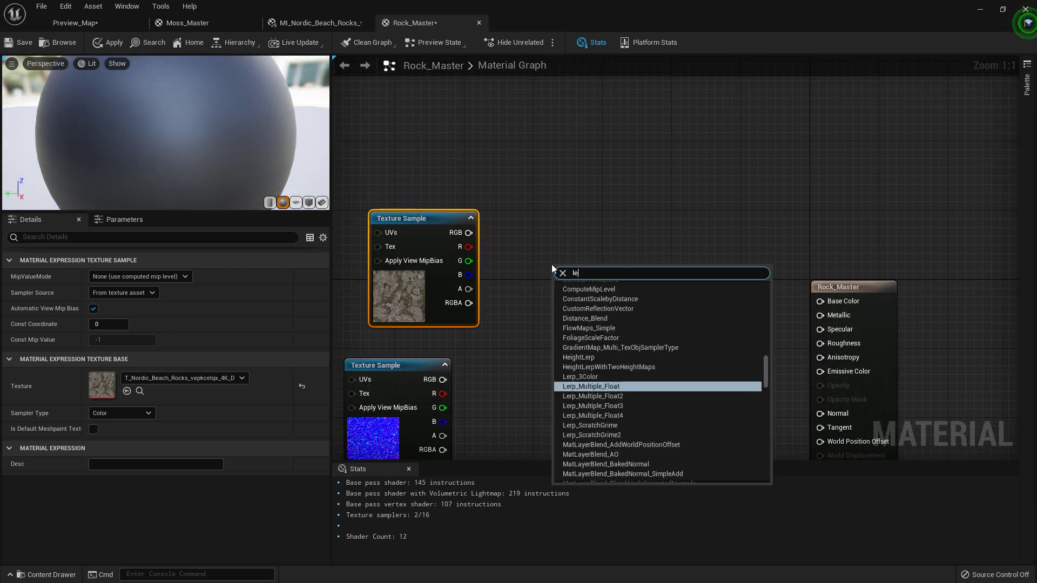
key(Up)
key(Up)
key(Up)
key(Up)
key(Return)
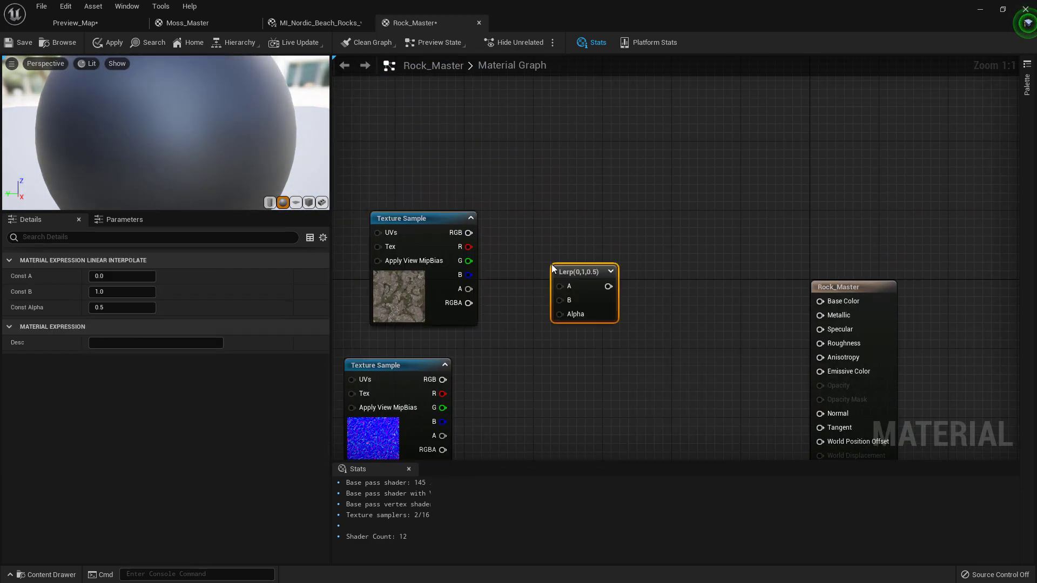
drag(552, 277, 604, 256)
right_drag(511, 241, 562, 270)
- Add the Mossy_Ground 2K base color, normal and ORDp textures to the Rock_Master graph
click(109, 20)
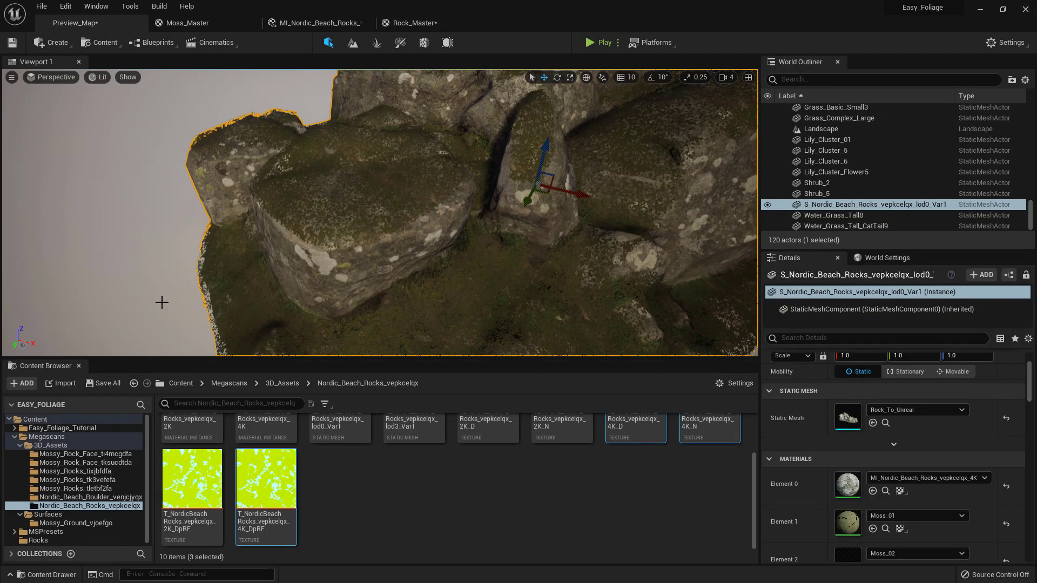
click(61, 523)
click(264, 453)
shift+click(375, 458)
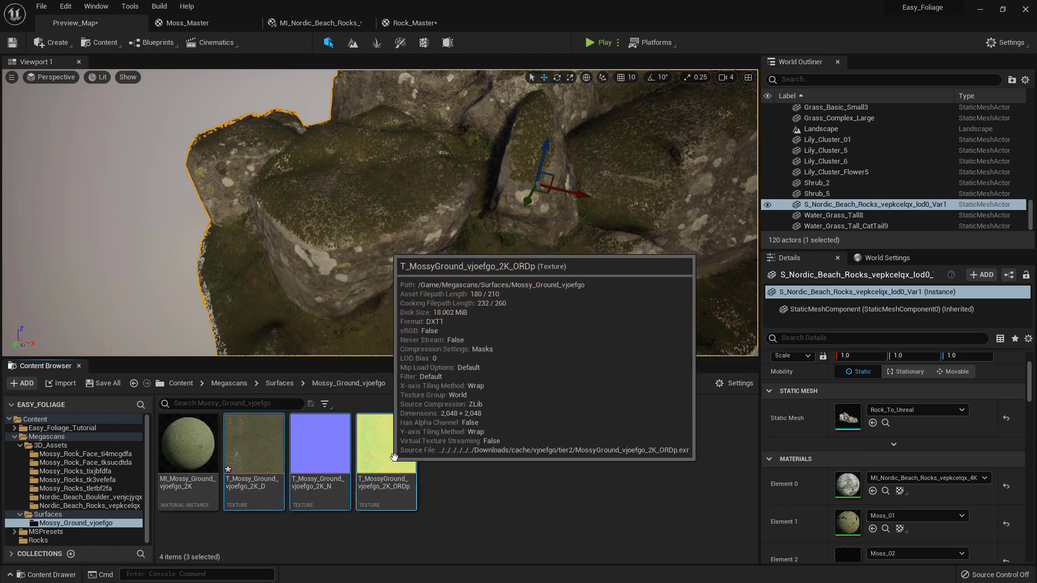
drag(384, 441, 478, 123)
- Spread out the moss texture samples above the rock samples and connect the moss base color's RGB to the Lerp's A input
right_drag(485, 143, 523, 233)
drag(493, 155, 564, 268)
drag(564, 269, 458, 91)
click(628, 170)
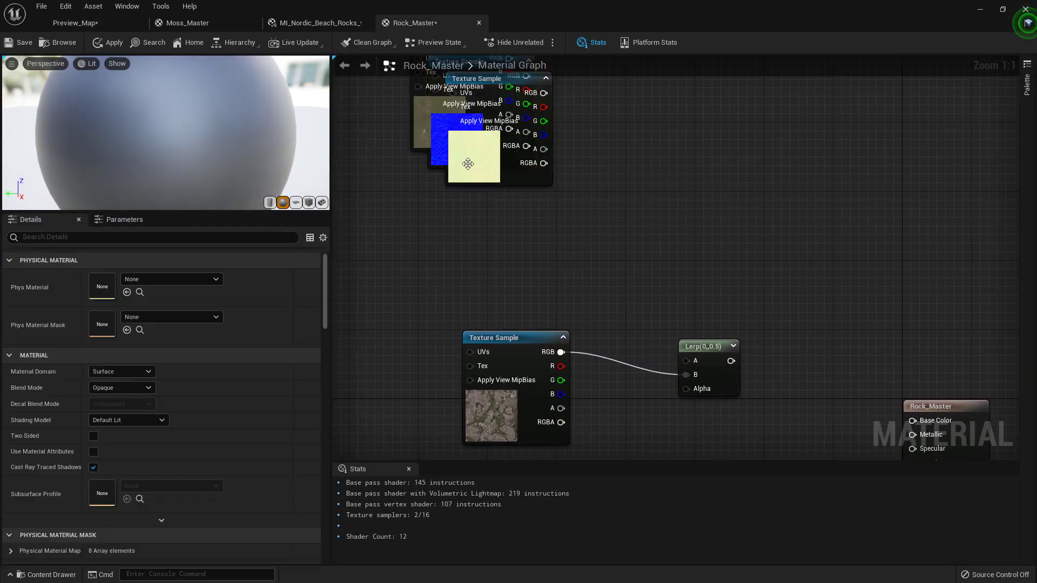
drag(468, 164, 307, 303)
drag(523, 141, 522, 212)
right_drag(679, 232, 596, 228)
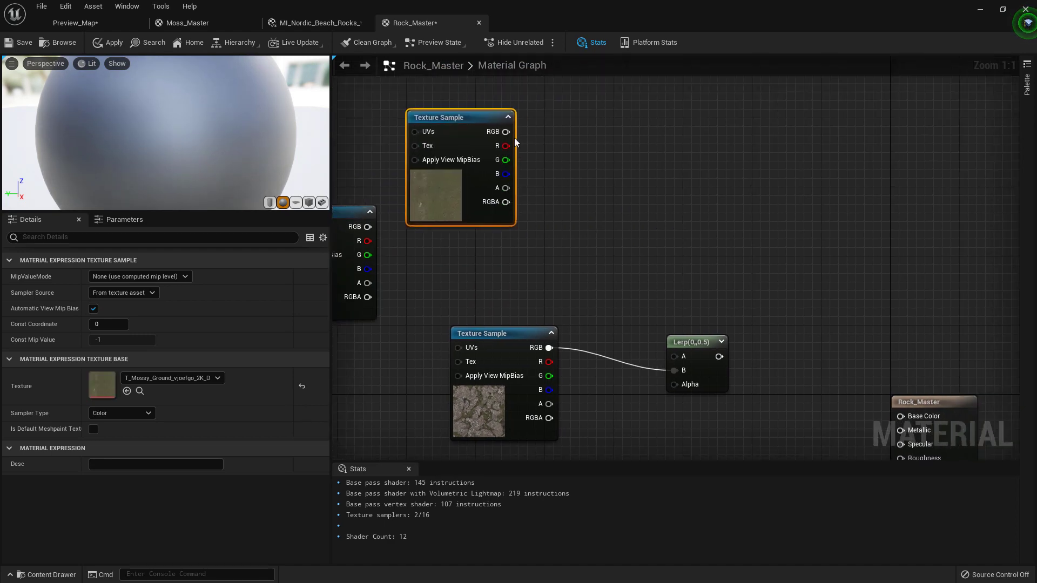
drag(506, 131, 675, 358)
- Add a Vertex Color node beside the rock samples and connect its green output to the Lerp's Alpha input
right_drag(739, 363, 792, 272)
right_drag(469, 281, 633, 216)
right_click(499, 295)
text(vert)
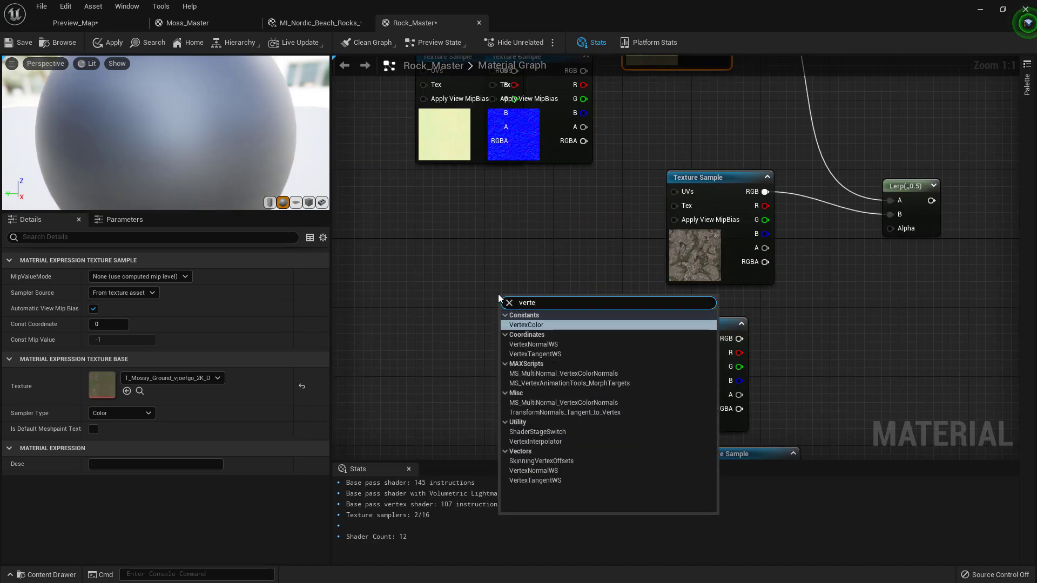
text(e)
key(Return)
right_drag(616, 308, 477, 329)
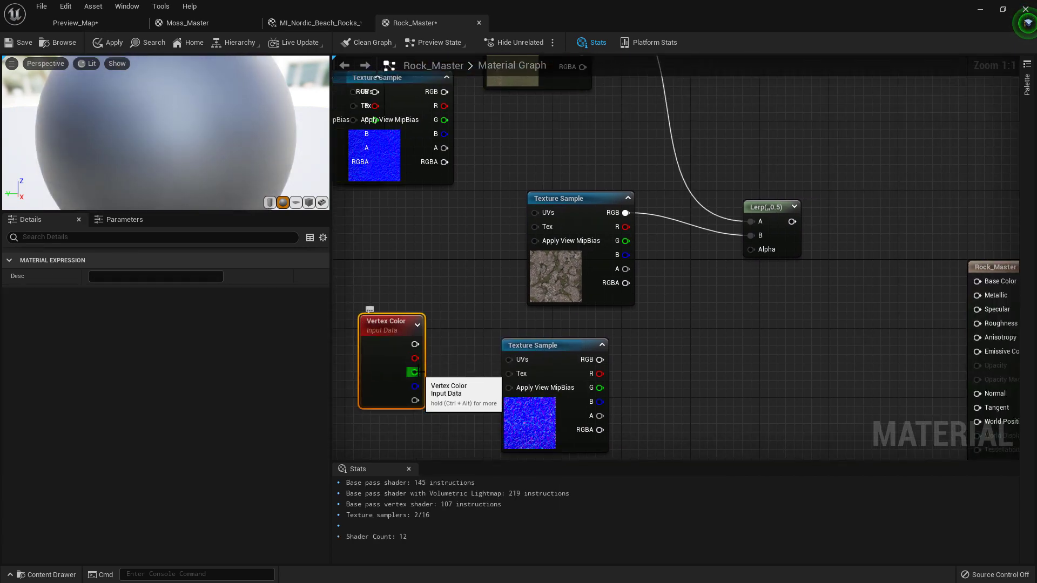
drag(414, 358, 752, 249)
- Connect the albedo Lerp's output to the Base Color input of Rock_Master
right_drag(835, 232, 676, 255)
scroll(675, 260, down, 1)
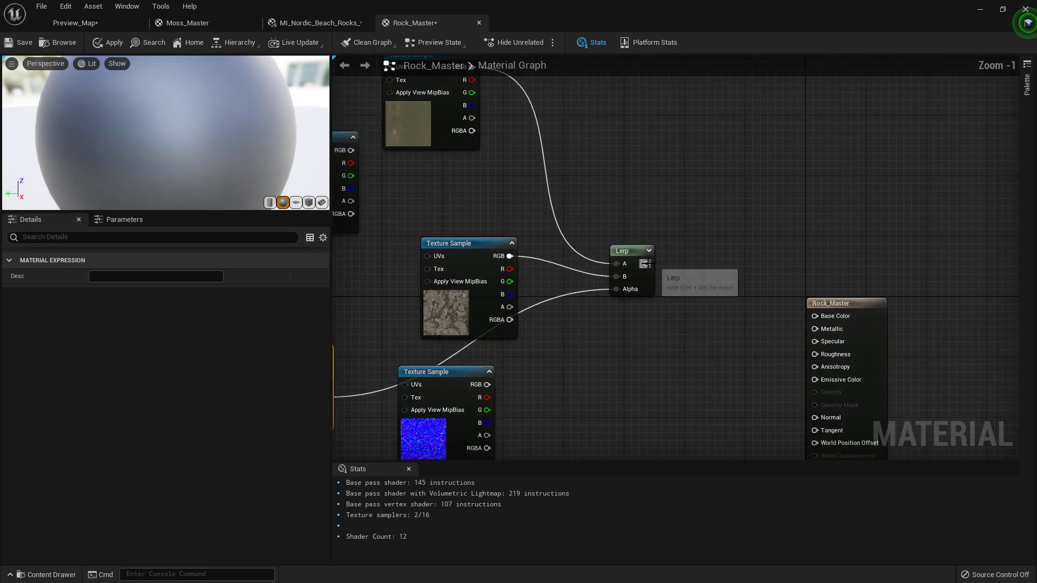
drag(822, 319, 821, 319)
right_drag(429, 296, 535, 190)
scroll(475, 269, down, 3)
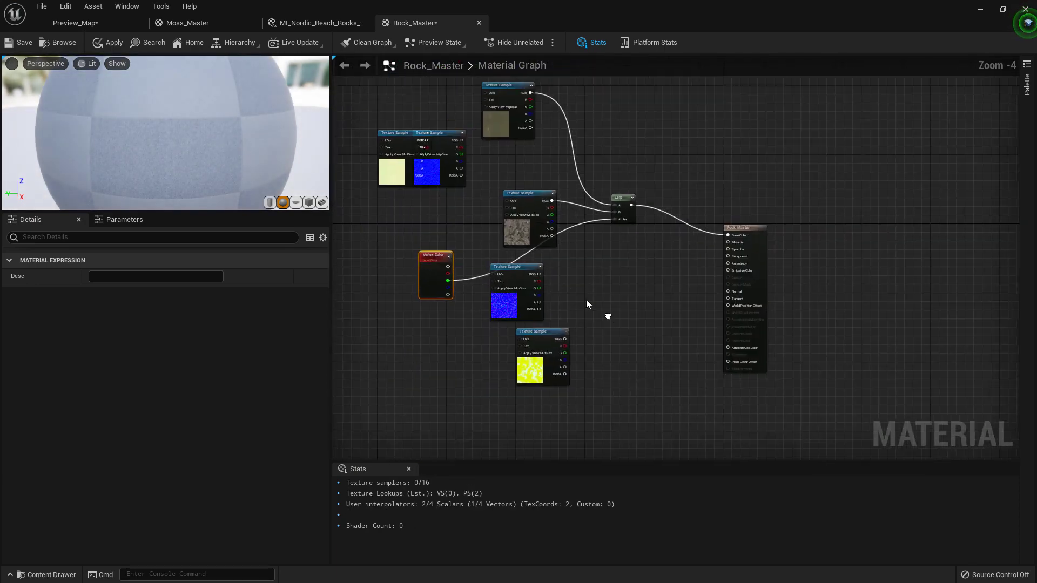
- Duplicate the Lerp twice, placing one copy beside the rock normal sample and one beside the DpRF sample, and lower the DpRF sample
scroll(586, 297, up, 1)
click(637, 166)
key(ctrl+d)
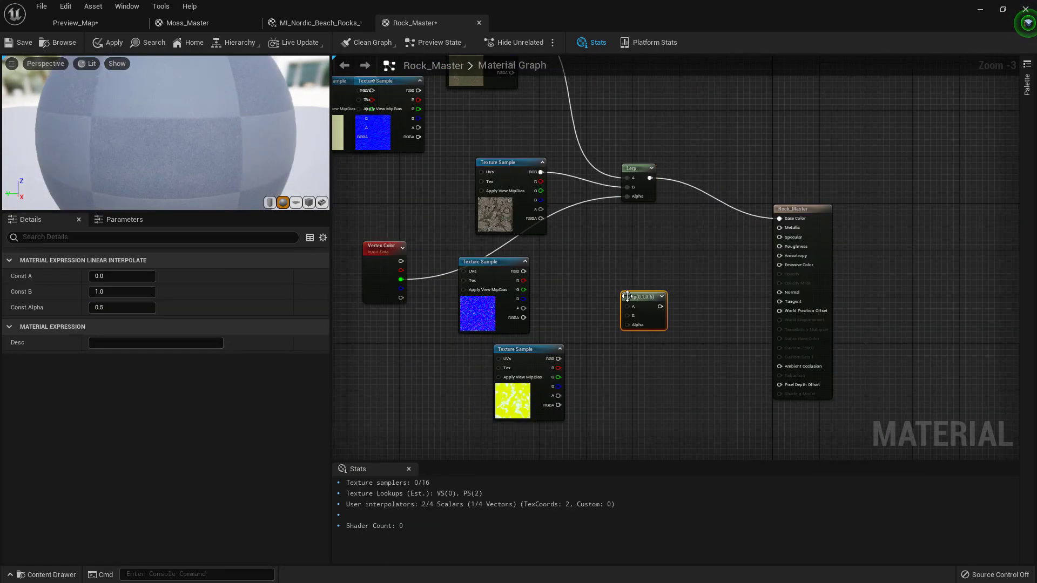
drag(634, 296, 628, 283)
key(ctrl+d)
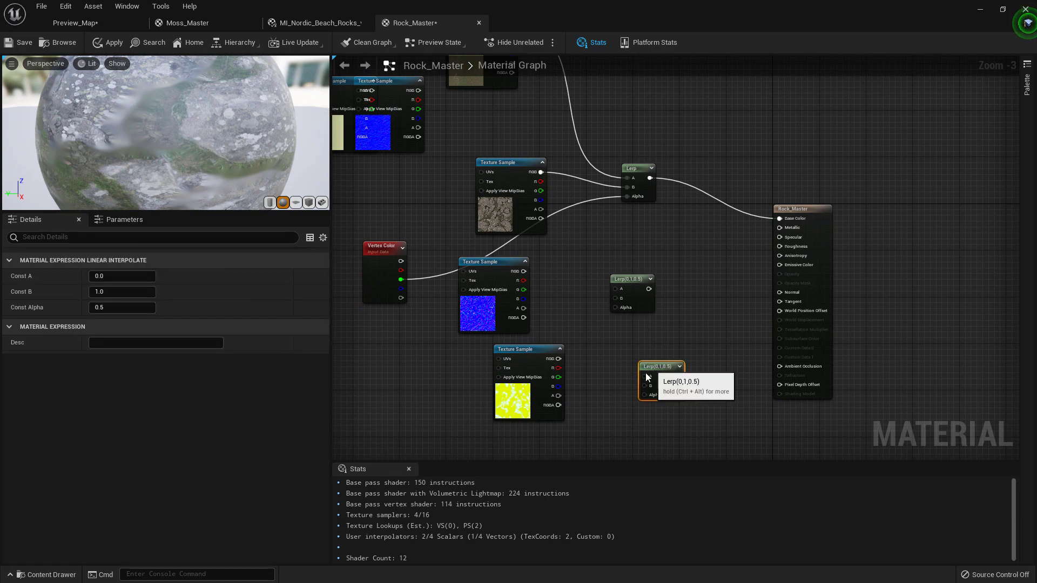
drag(649, 373, 627, 398)
drag(504, 403, 481, 432)
right_drag(588, 335, 606, 358)
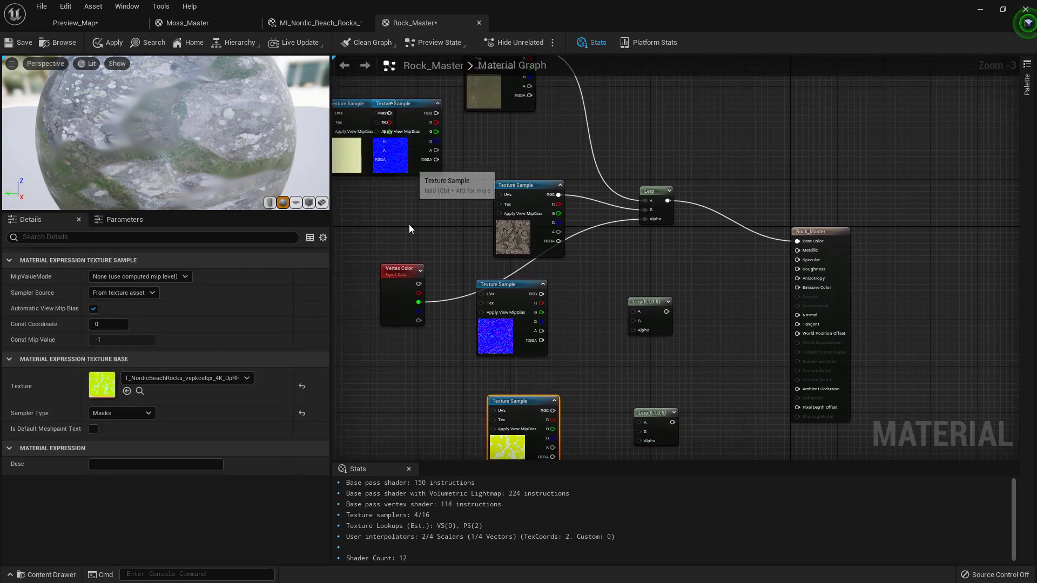
- Blend the moss normal (A) and rock normal (B) in the second Lerp, with the vertex color's green channel as Alpha
drag(413, 168, 414, 414)
right_drag(548, 311, 530, 239)
scroll(532, 233, up, 2)
drag(525, 219, 639, 254)
drag(388, 309, 638, 241)
right_drag(574, 290, 620, 321)
drag(409, 264, 686, 298)
right_drag(685, 299, 670, 249)
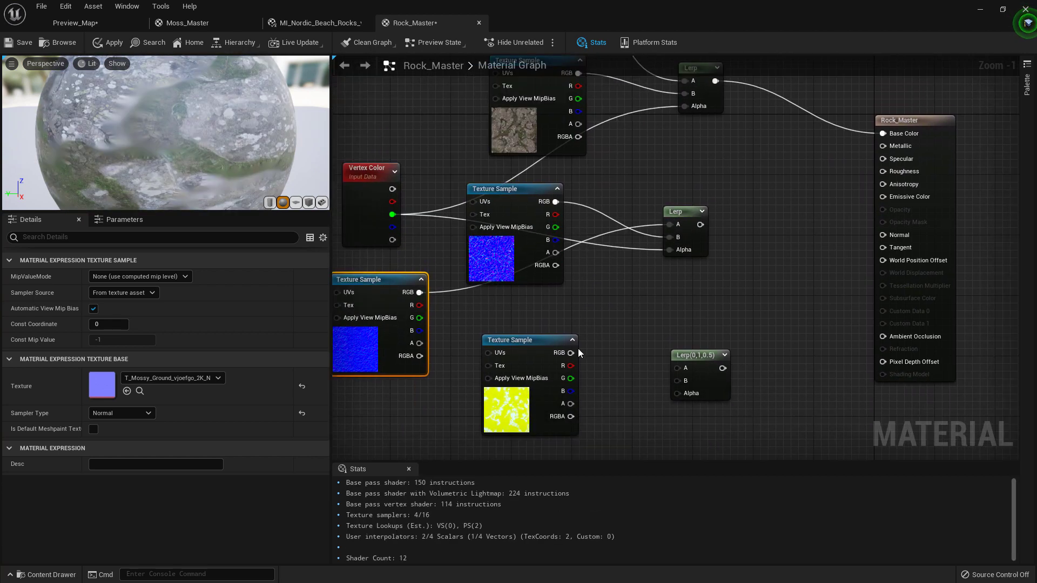
- Connect the rock DpRF's RGB to the third Lerp's B input and place the moss ORDp sample below the DpRF sample
drag(571, 352, 680, 381)
scroll(637, 347, down, 1)
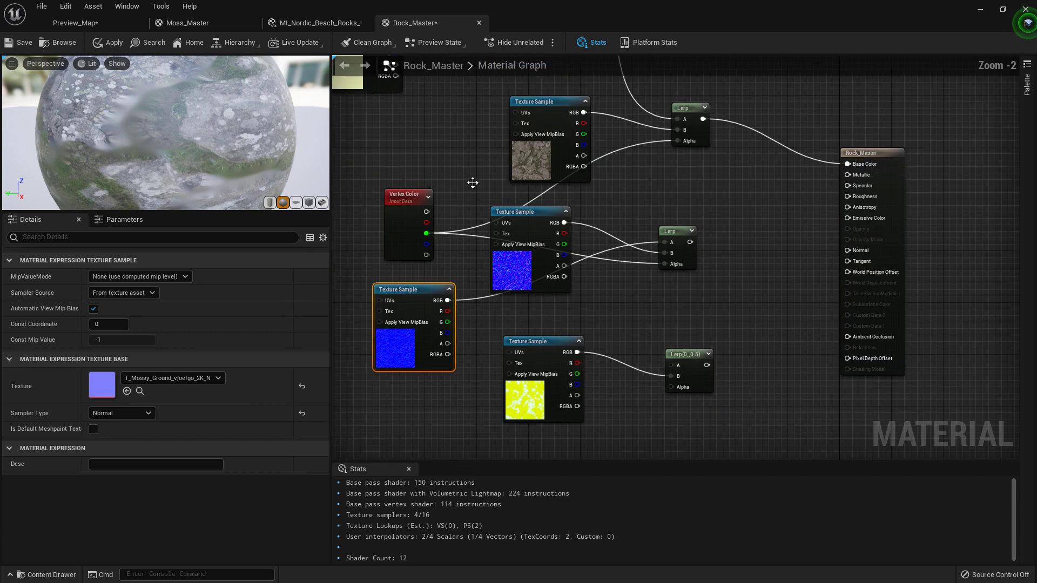
right_drag(472, 183, 487, 226)
scroll(417, 154, down, 2)
drag(399, 116, 497, 376)
drag(462, 306, 505, 417)
scroll(559, 410, up, 4)
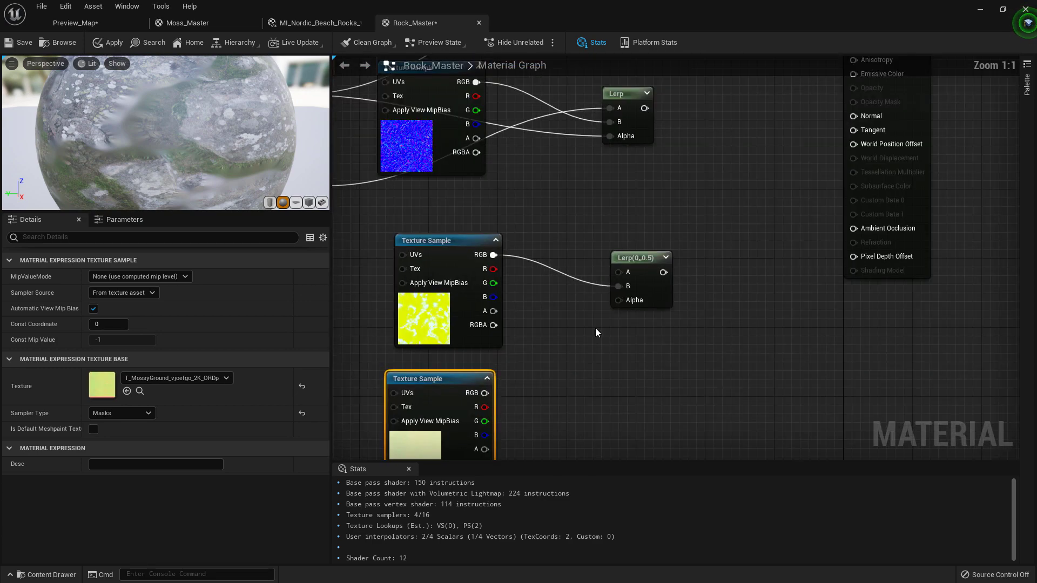
right_drag(525, 218, 525, 223)
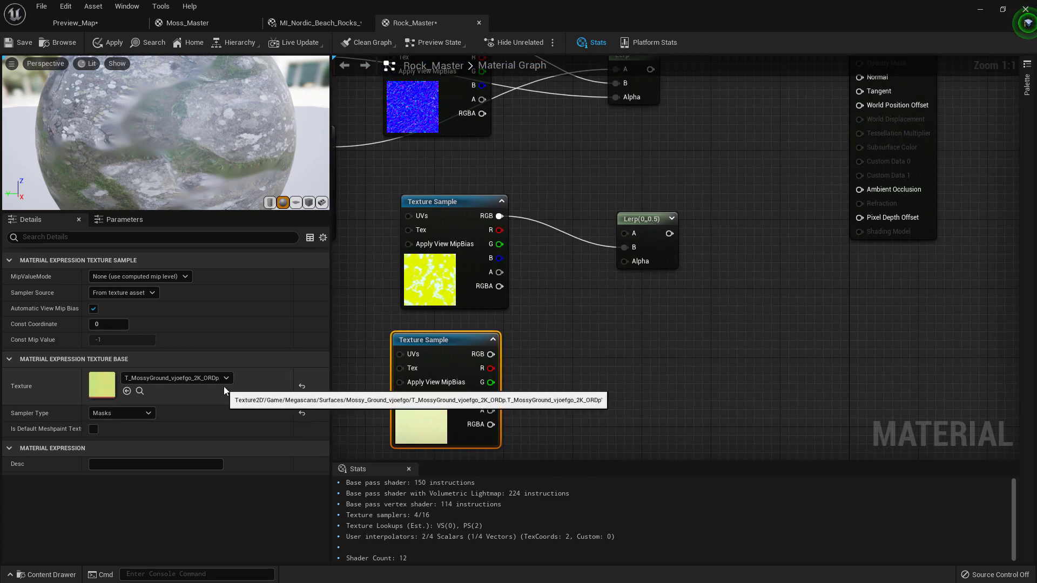
- Feed the green channels of moss ORDp and rock DpRF into the third Lerp's A and B, and connect its output to Roughness
drag(490, 383, 625, 234)
drag(500, 244, 628, 248)
right_drag(628, 248, 518, 363)
drag(554, 348, 759, 122)
- Connect the normal Lerp's output to the Normal input and save the Rock_Master material
right_drag(561, 177, 521, 294)
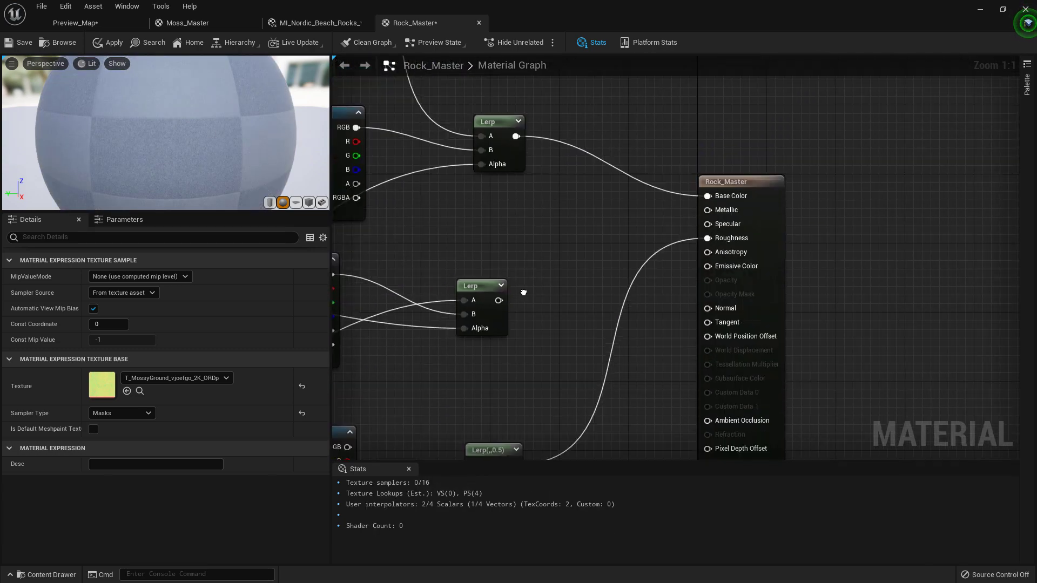
drag(500, 307, 707, 308)
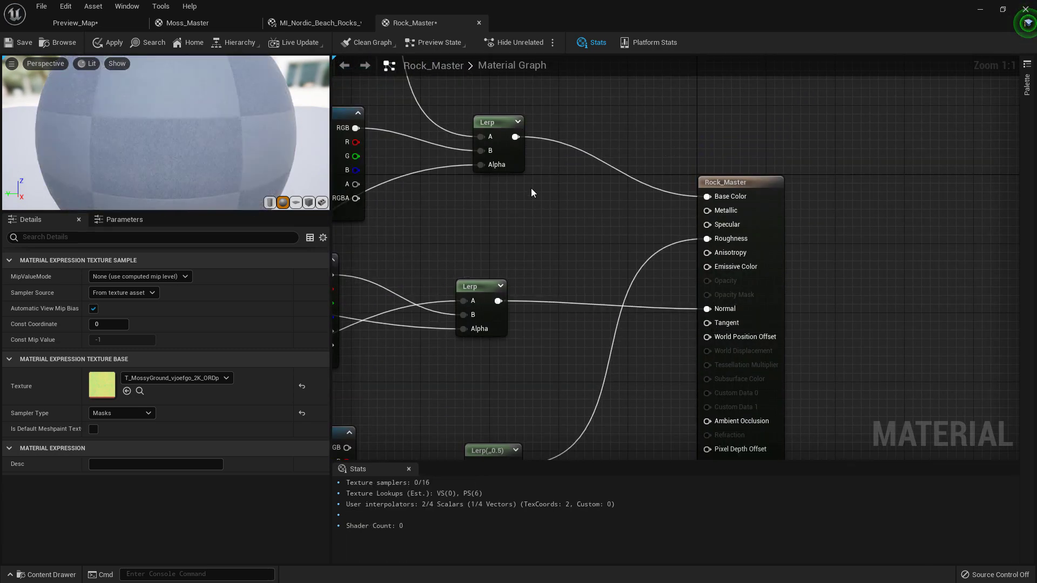
scroll(598, 231, down, 1)
scroll(598, 231, down, 2)
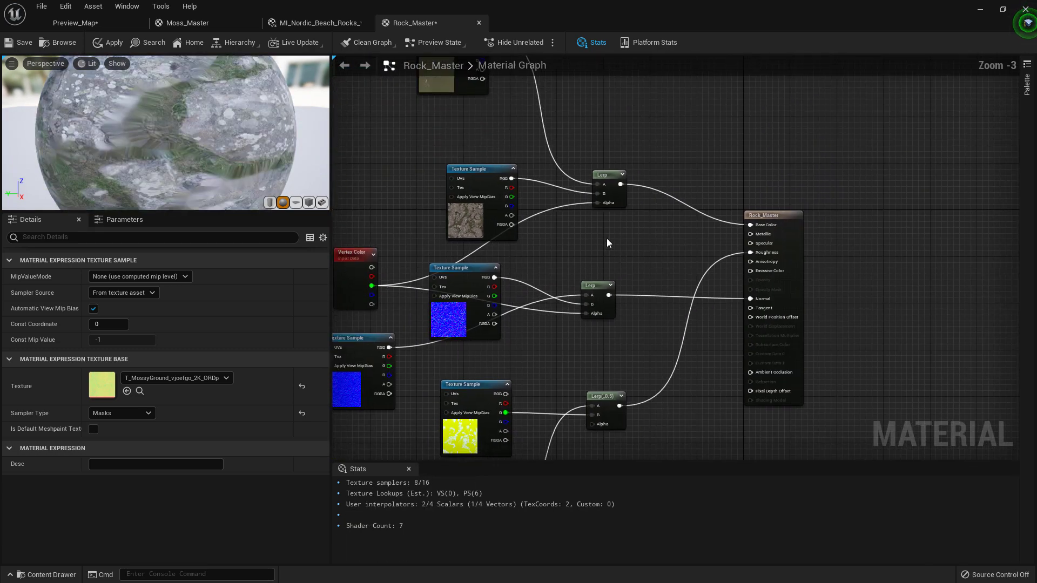
click(23, 43)
- Assign Rock_Master from the Rocks folder to the Nordic beach rock mesh in Preview_Map
click(67, 21)
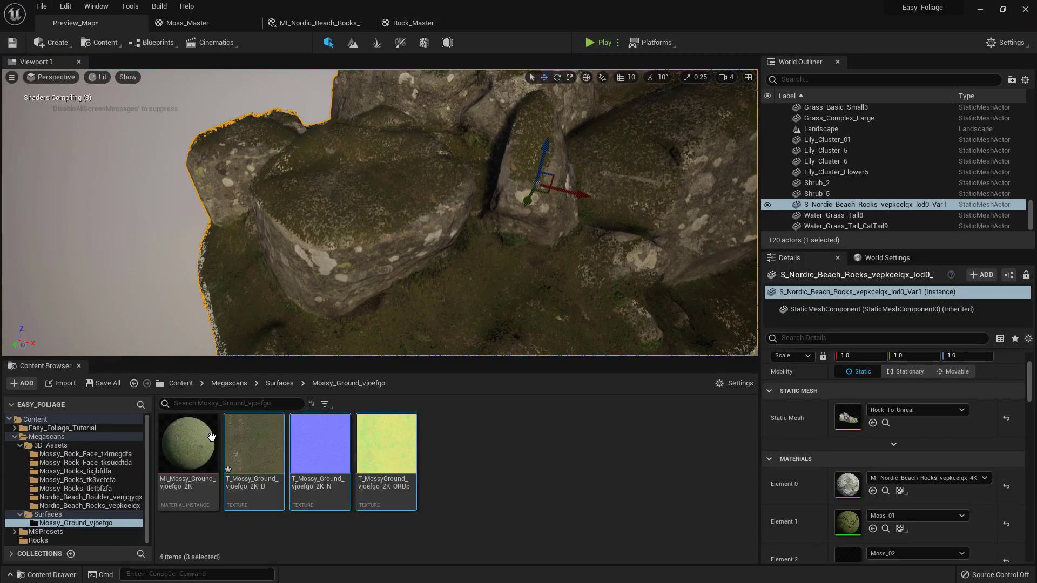
click(38, 540)
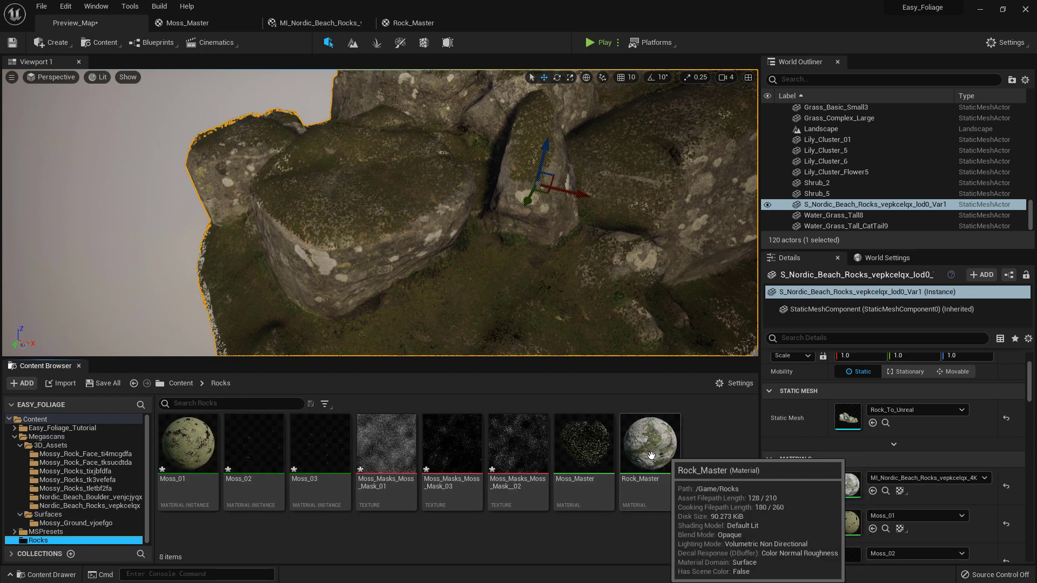
drag(652, 455, 376, 270)
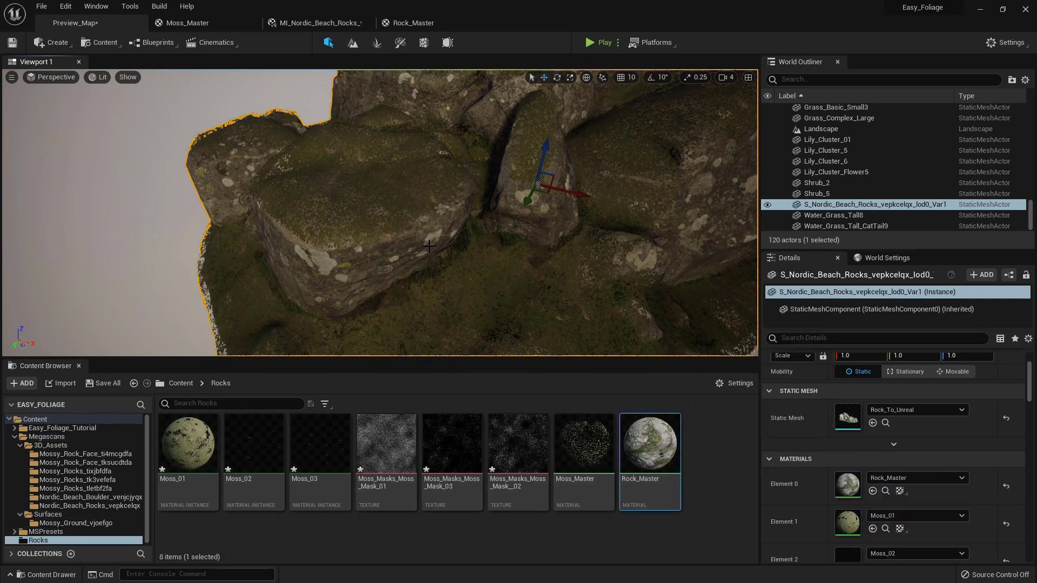
key(s)
right_drag(376, 271, 400, 235)
key(w)
key(s)
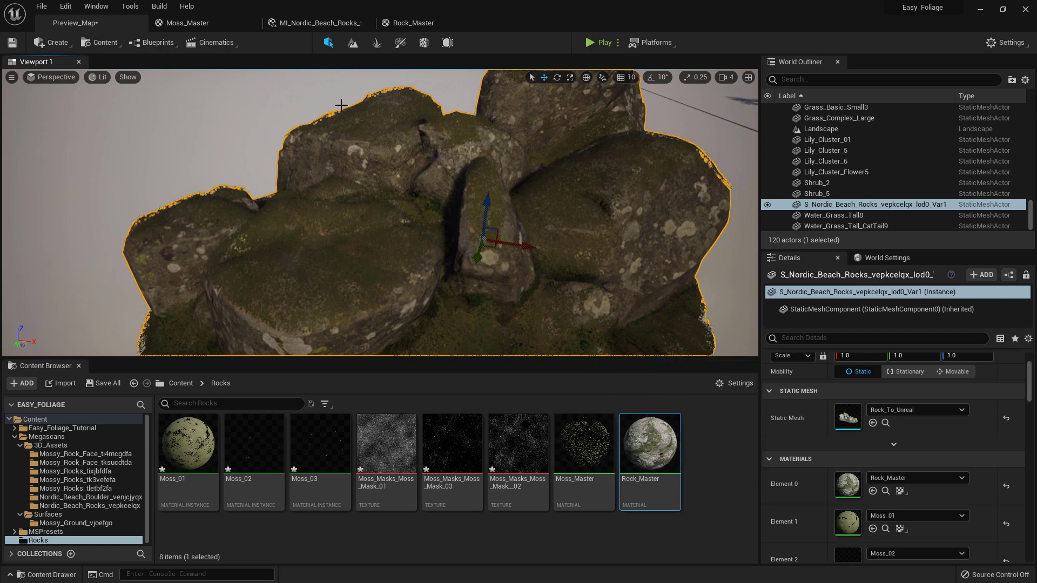
- Start vertex color painting on the rock mesh, set the brush size to 0.098 and paint white across the front boulder's top
click(400, 43)
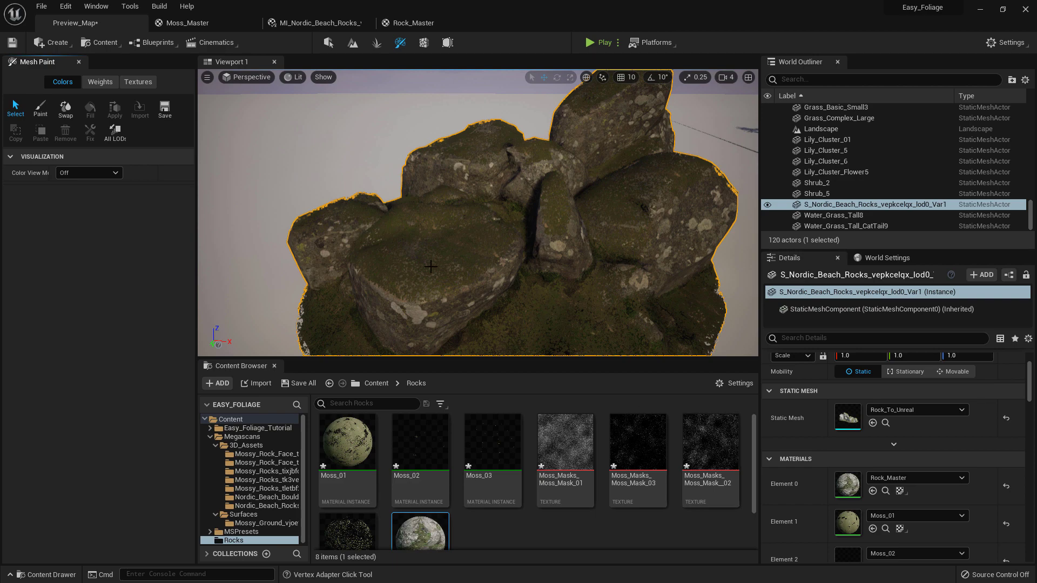
mouse_move(431, 267)
right_down()
mouse_move(431, 313)
mouse_move(431, 267)
right_up()
click(40, 109)
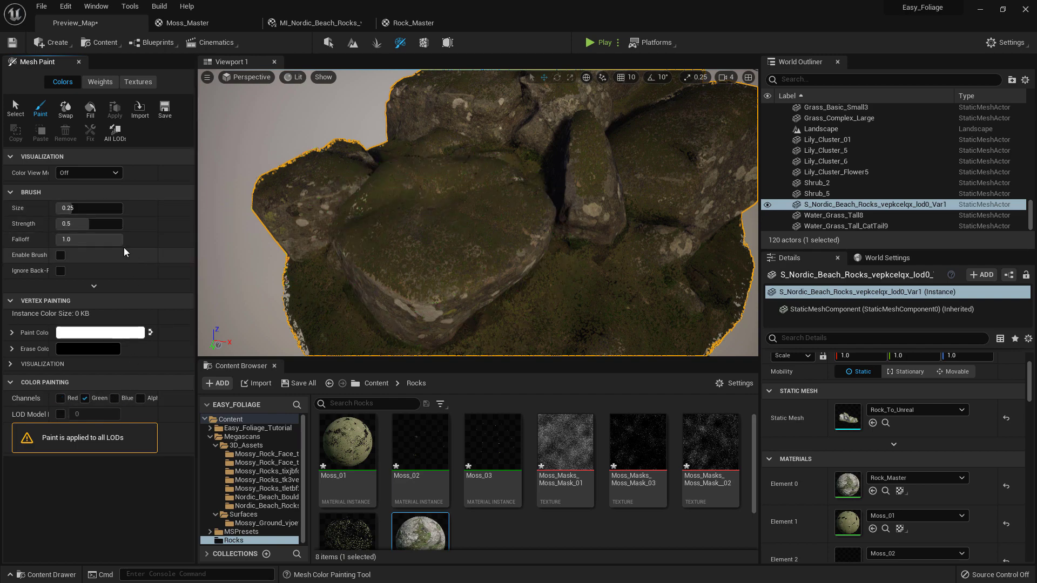
drag(105, 208, 95, 208)
mouse_move(405, 206)
right_down()
mouse_move(609, 199)
mouse_move(489, 202)
right_up()
drag(489, 201, 453, 193)
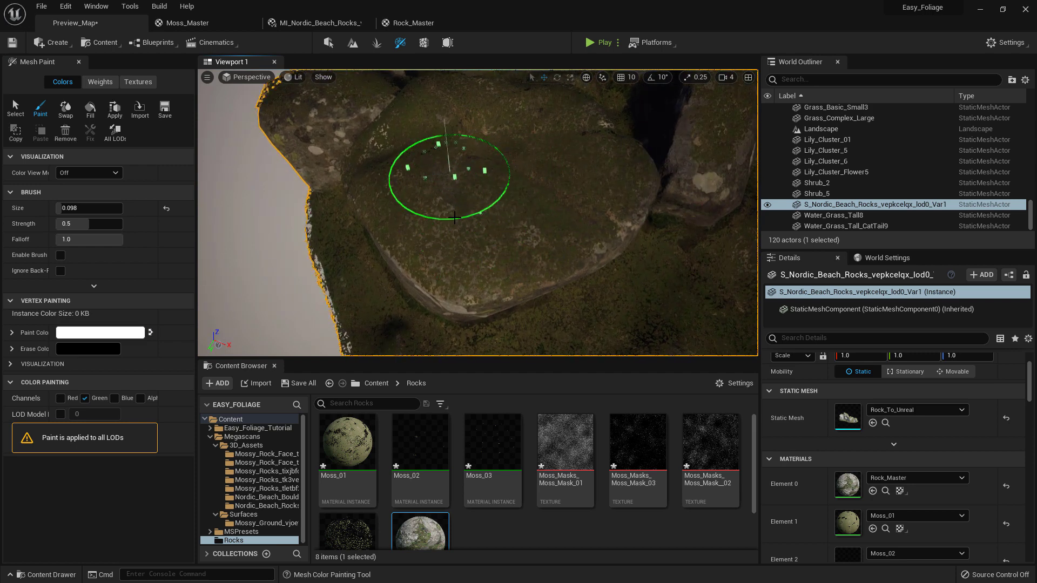
- Set the brush strength to 1.0 and paint over the front boulder's top again
drag(101, 224, 145, 224)
drag(505, 197, 449, 188)
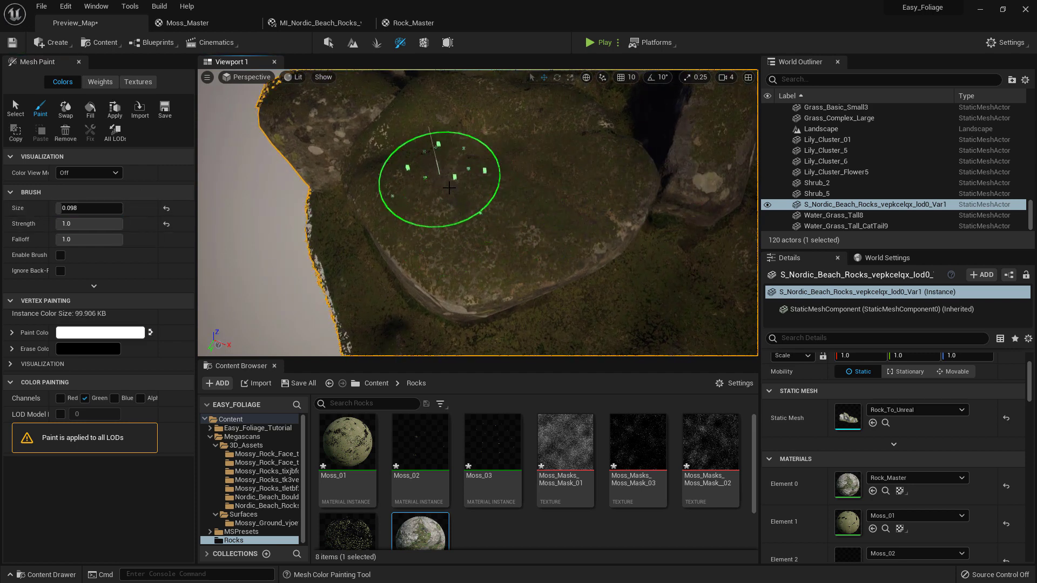
mouse_move(463, 198)
right_down()
mouse_move(428, 252)
mouse_move(347, 162)
mouse_move(470, 176)
mouse_move(430, 216)
mouse_move(405, 213)
mouse_move(267, 90)
right_up()
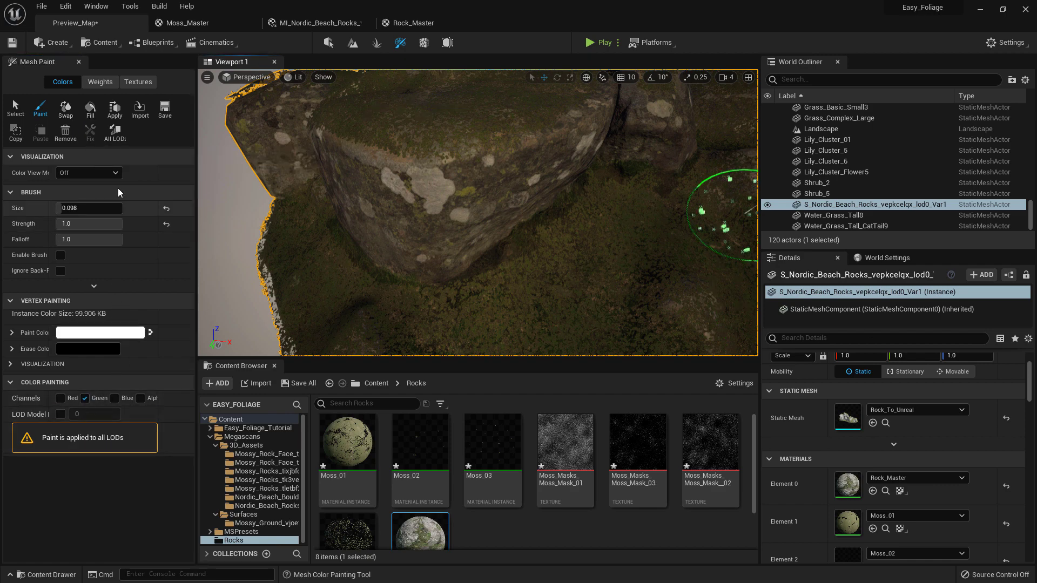
- Inspect the painted vertex colors in the RGB Channels view mode, then turn the color view off
click(113, 172)
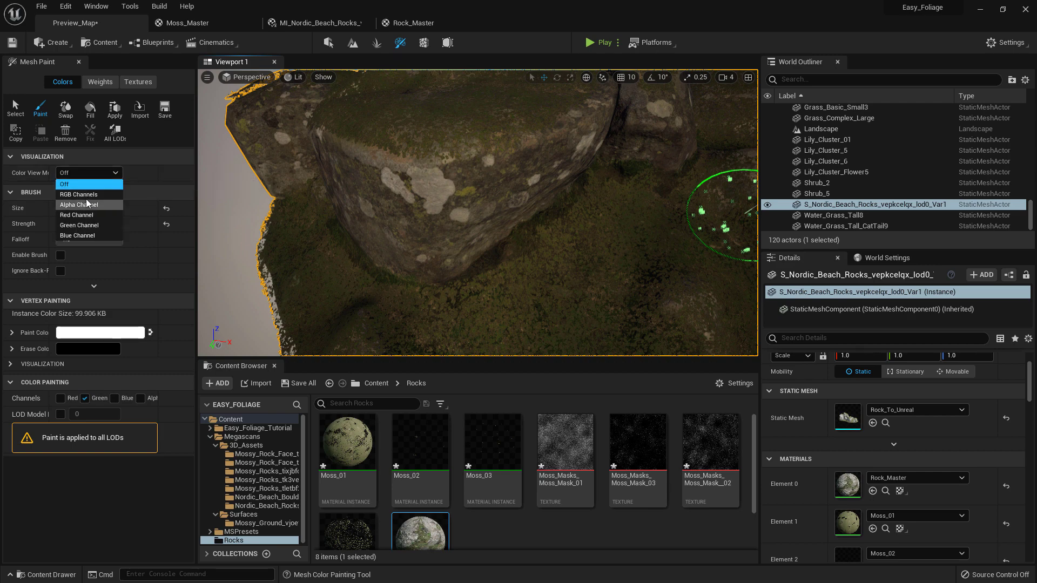
click(88, 201)
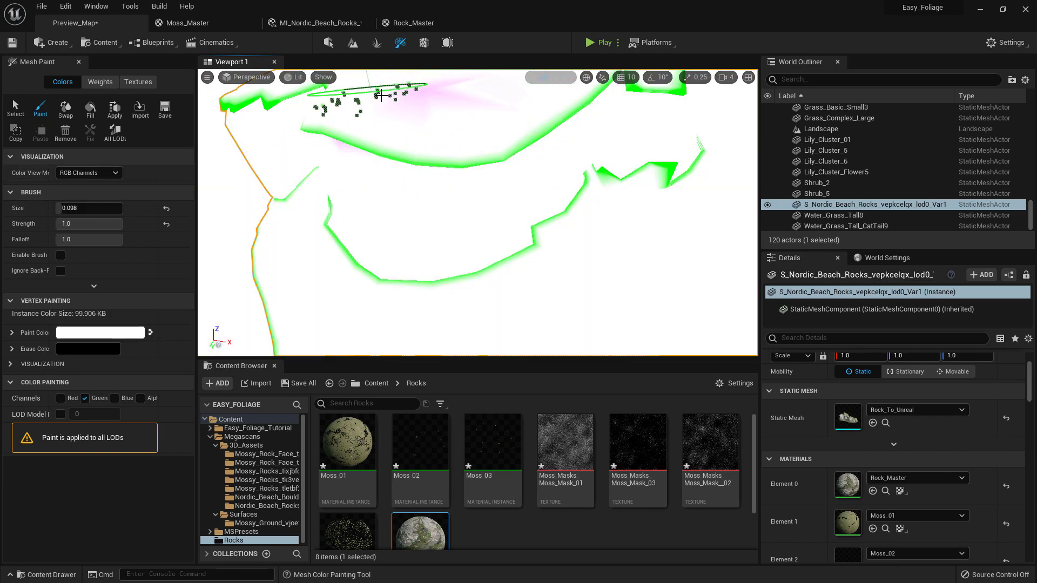
click(92, 173)
click(65, 184)
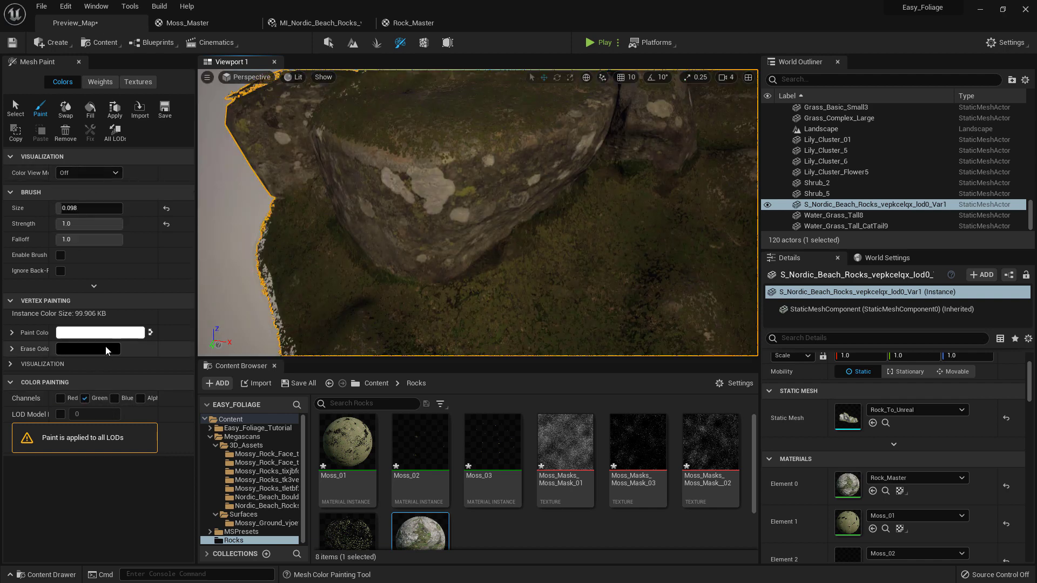
- Swap the paint and erase colors and paint black into the green channel over the front boulder and the ground around it
click(151, 333)
scroll(474, 174, down, 3)
mouse_move(474, 174)
right_down()
mouse_move(469, 183)
mouse_move(515, 203)
mouse_move(519, 225)
right_up()
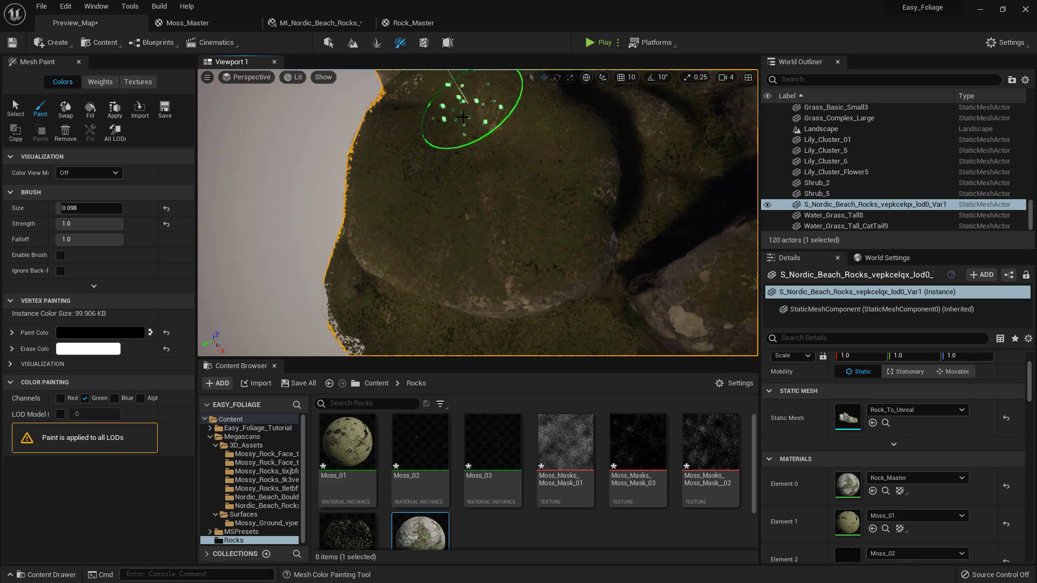
mouse_move(463, 116)
right_down()
mouse_move(371, 221)
mouse_move(414, 258)
mouse_move(425, 242)
mouse_move(399, 233)
mouse_move(493, 257)
mouse_move(443, 227)
mouse_move(486, 289)
mouse_move(394, 220)
mouse_move(436, 212)
mouse_move(455, 243)
mouse_move(438, 191)
mouse_move(213, 165)
mouse_move(200, 178)
right_up()
right_drag(506, 227, 478, 228)
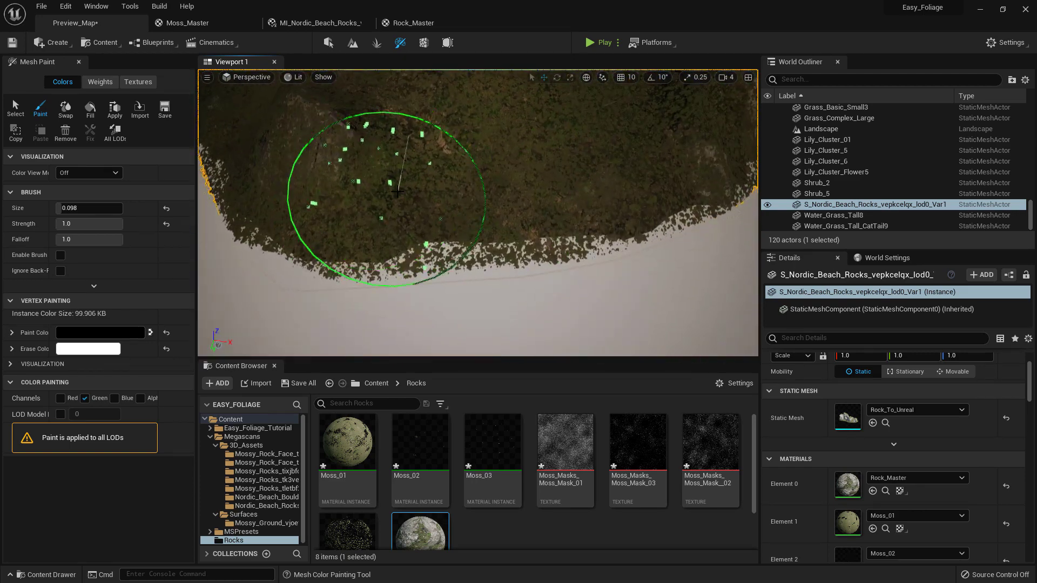
mouse_move(397, 192)
right_down()
mouse_move(507, 225)
mouse_move(227, 259)
mouse_move(545, 202)
mouse_move(481, 219)
mouse_move(518, 205)
mouse_move(497, 184)
mouse_move(529, 194)
mouse_move(458, 209)
right_up()
- Set the brush size to 0.05 and paint moss over the tops of the remaining boulders all around the rock mesh
drag(102, 208, 81, 208)
drag(470, 146, 481, 211)
mouse_move(481, 211)
right_down()
mouse_move(467, 252)
mouse_move(514, 194)
right_up()
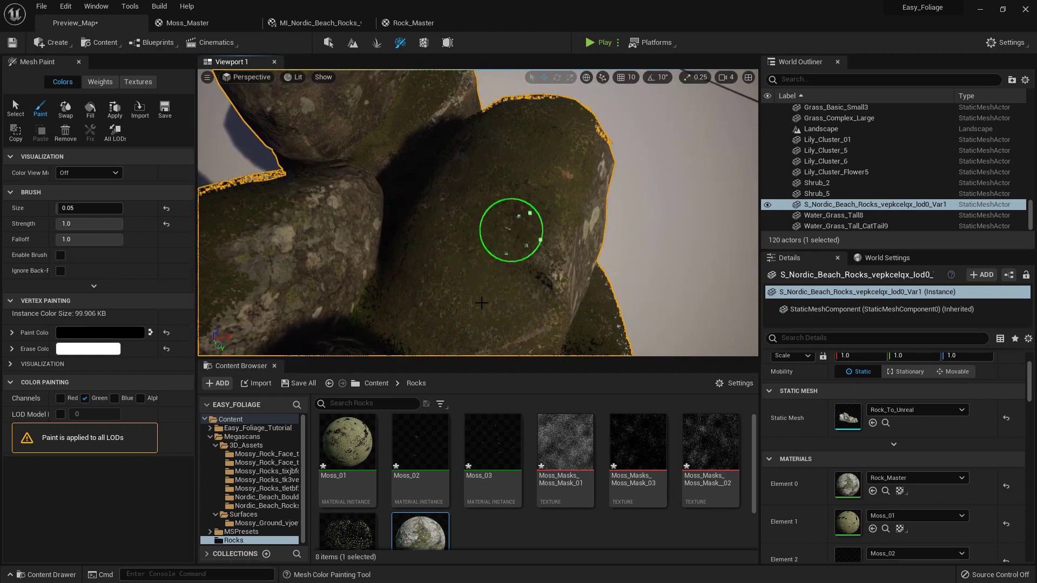
mouse_move(478, 225)
right_down()
mouse_move(621, 167)
mouse_move(736, 189)
mouse_move(658, 355)
right_up()
mouse_move(506, 159)
right_down()
mouse_move(498, 220)
mouse_move(680, 176)
mouse_move(500, 193)
right_up()
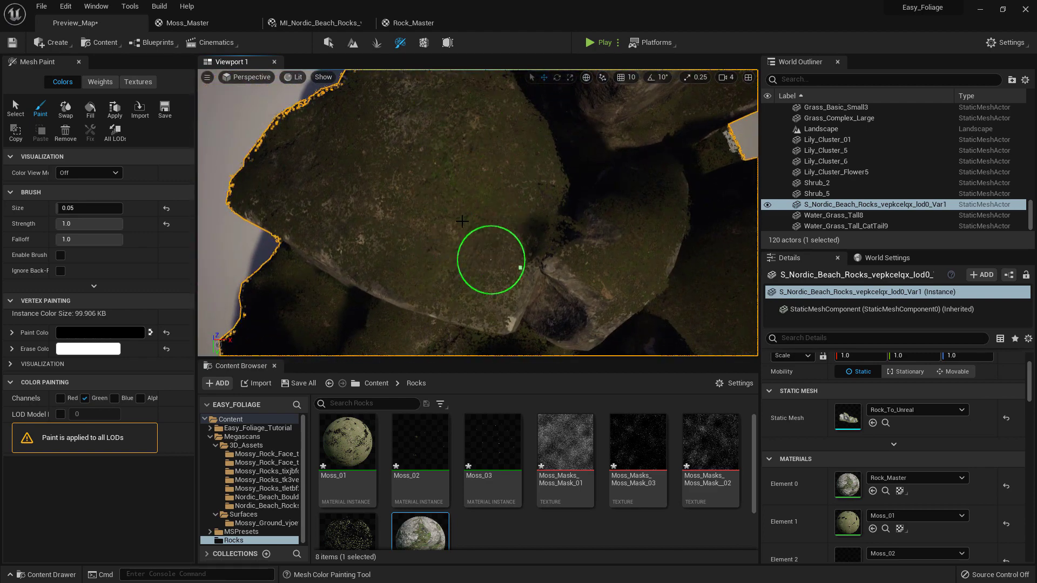
mouse_move(358, 200)
right_down()
mouse_move(427, 194)
mouse_move(398, 176)
mouse_move(437, 213)
right_up()
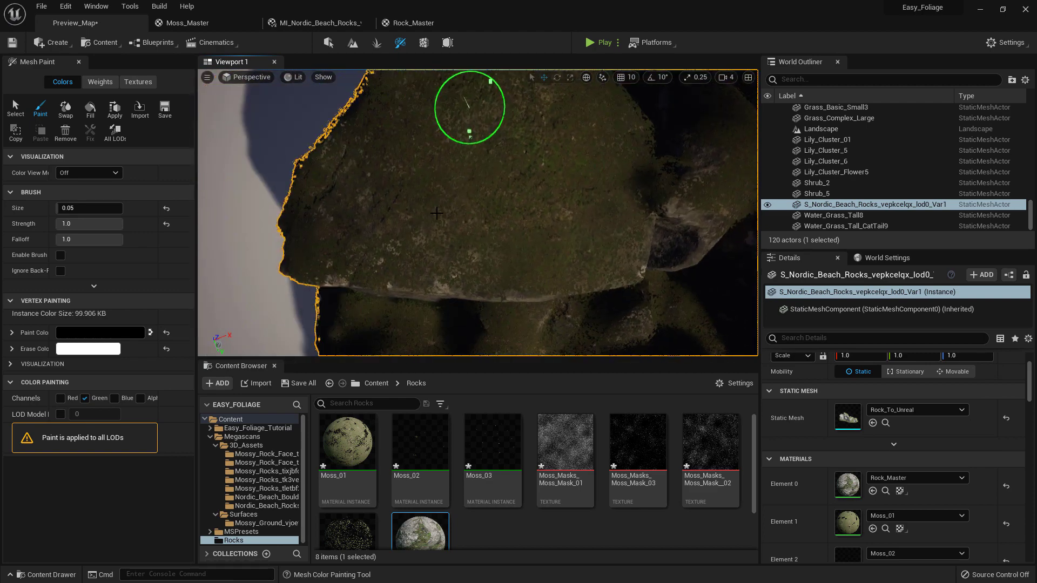
right_drag(521, 208, 530, 214)
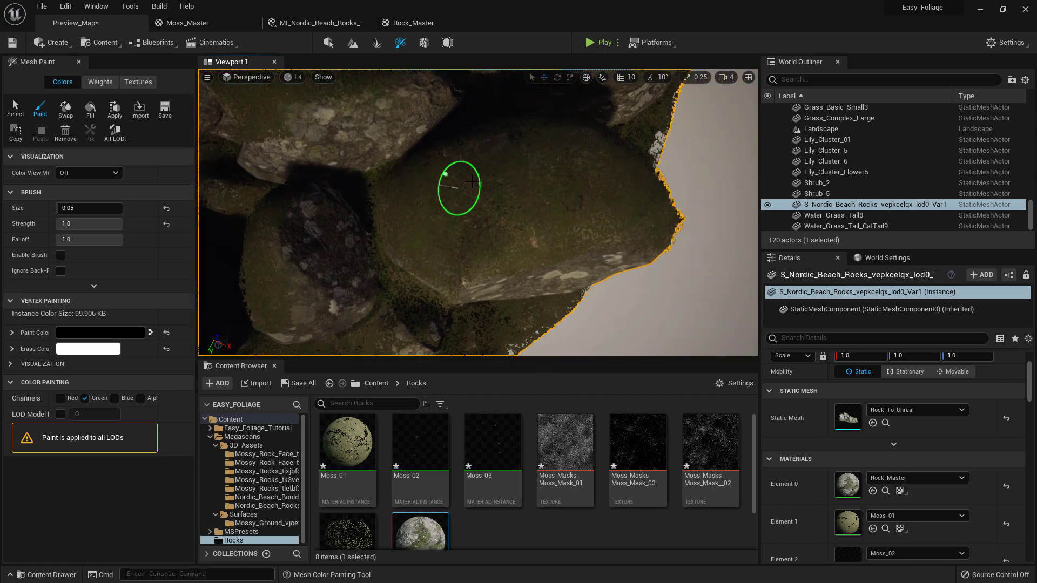
scroll(585, 236, up, 2)
mouse_move(586, 236)
right_down()
mouse_move(475, 236)
mouse_move(578, 215)
mouse_move(540, 186)
mouse_move(546, 176)
right_up()
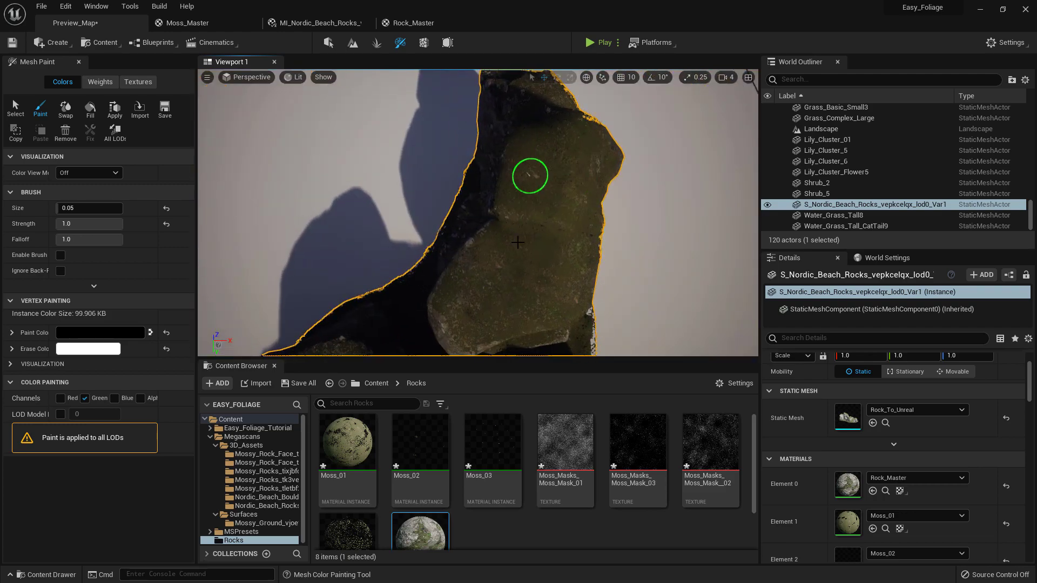
mouse_move(551, 289)
right_down()
mouse_move(393, 183)
mouse_move(558, 106)
mouse_move(500, 202)
right_up()
mouse_move(611, 232)
right_down()
mouse_move(489, 310)
mouse_move(604, 203)
mouse_move(718, 287)
mouse_move(689, 216)
mouse_move(627, 178)
right_up()
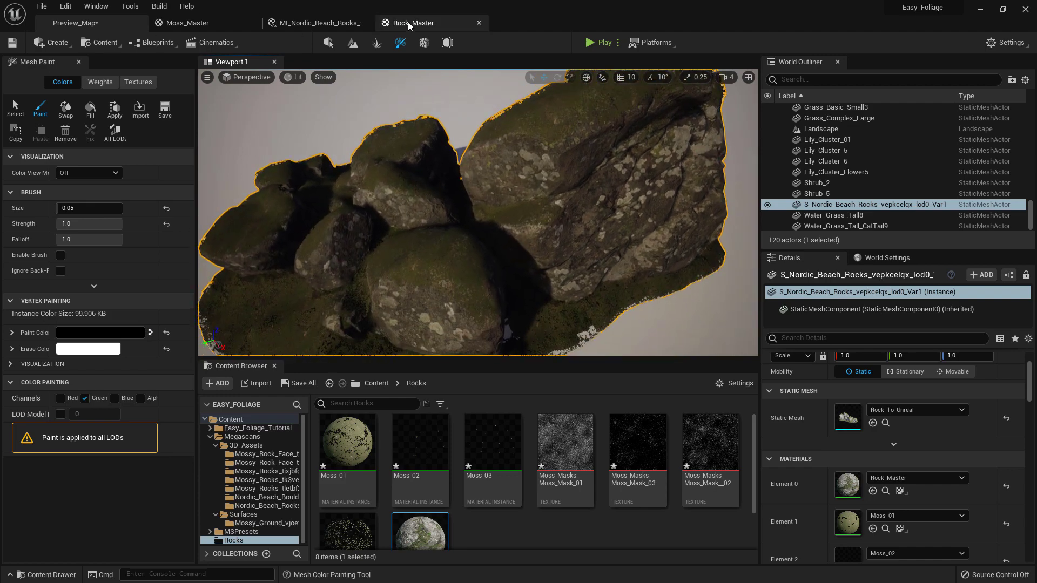
- Copy the tiling nodes (scalar parameter, TexCoord and Multiply) from Moss_Master's base texture setup into the Rock_Master graph beside the Vertex Color node
click(413, 23)
click(188, 23)
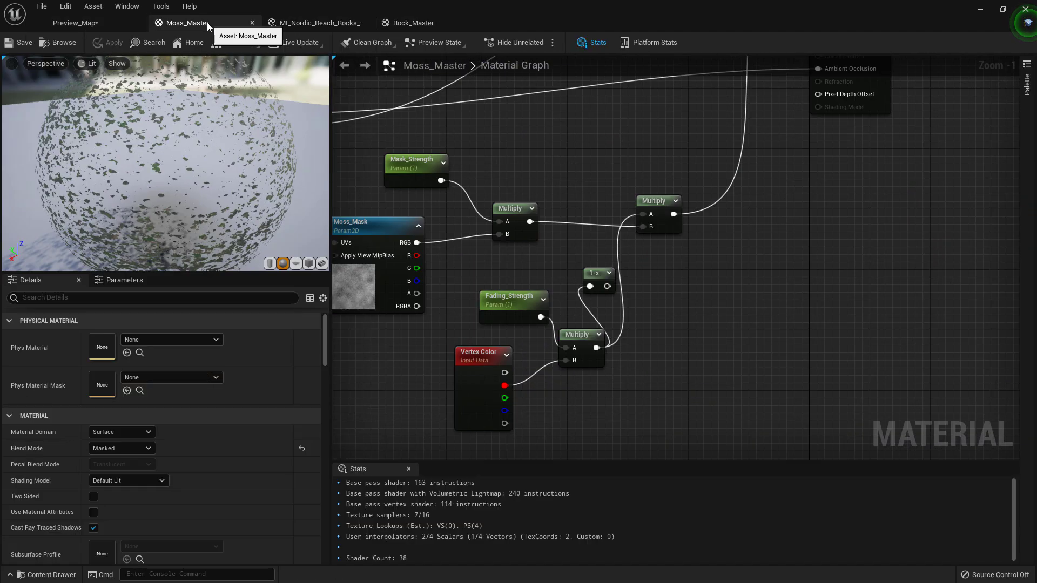
scroll(486, 185, up, 3)
drag(469, 281, 610, 362)
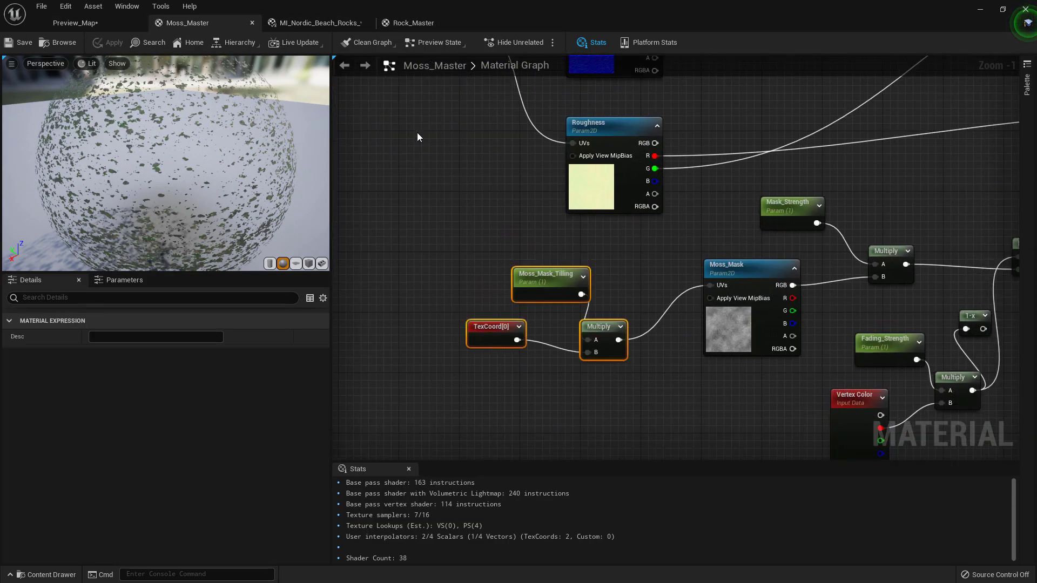
right_drag(416, 136, 672, 428)
drag(500, 208, 709, 363)
click(409, 19)
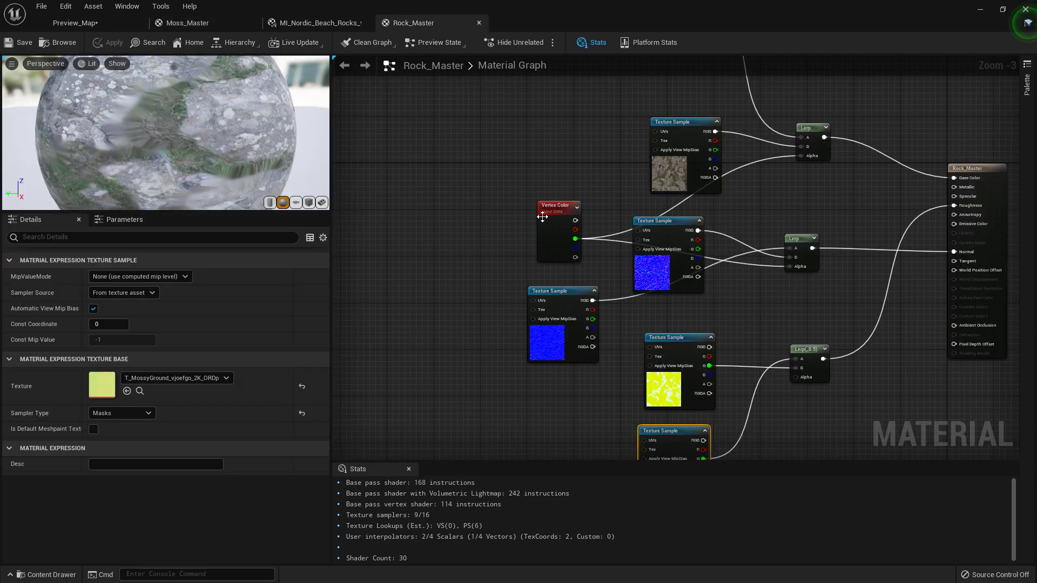
right_drag(417, 248, 461, 218)
key(ctrl+v)
drag(536, 248, 573, 267)
- Connect the tiling Multiply output to the UVs of the moss base color texture sample
drag(620, 214, 621, 216)
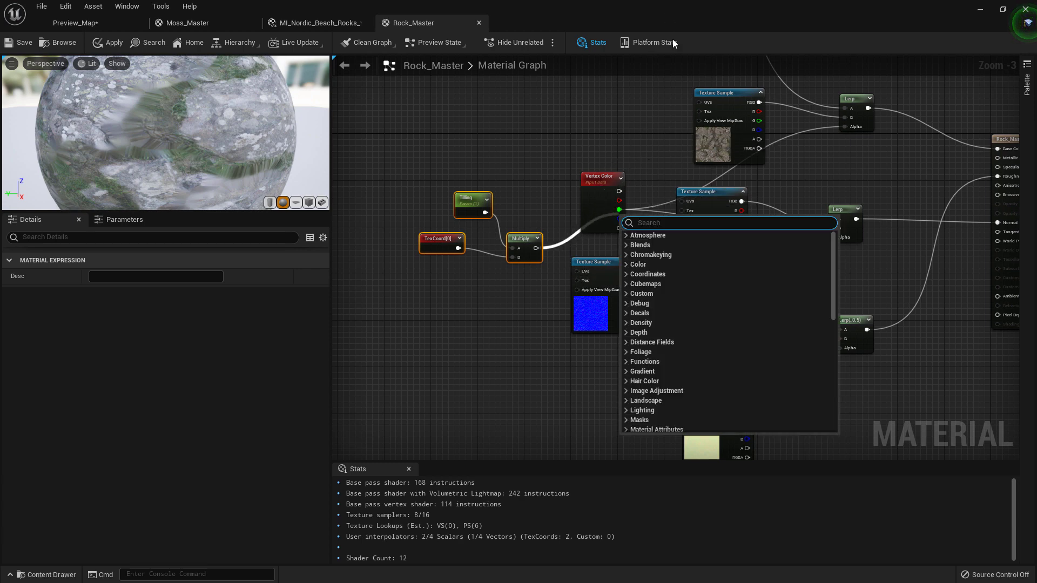
click(647, 111)
right_drag(647, 98, 530, 220)
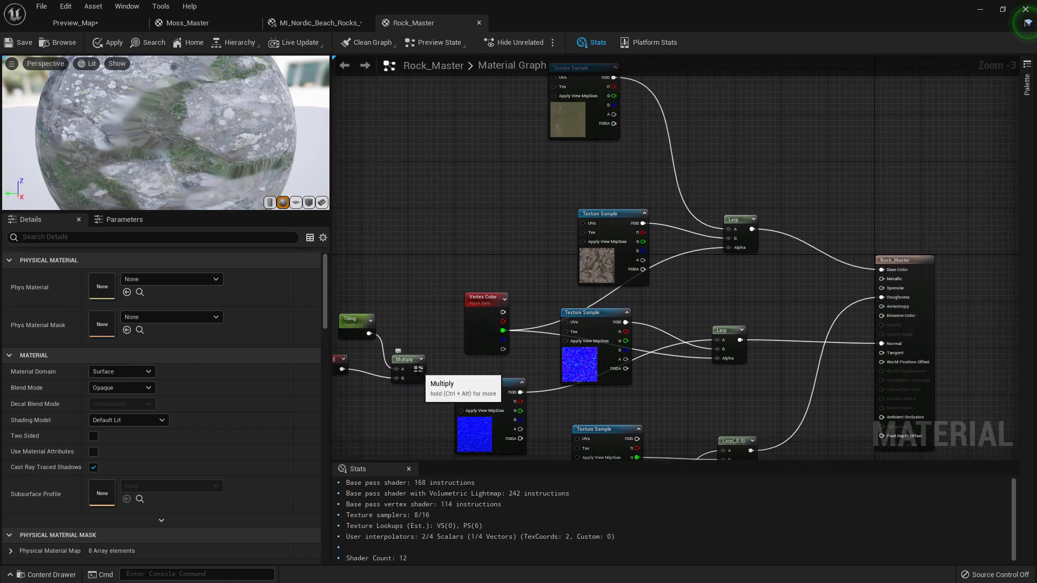
drag(420, 369, 552, 78)
scroll(450, 311, up, 2)
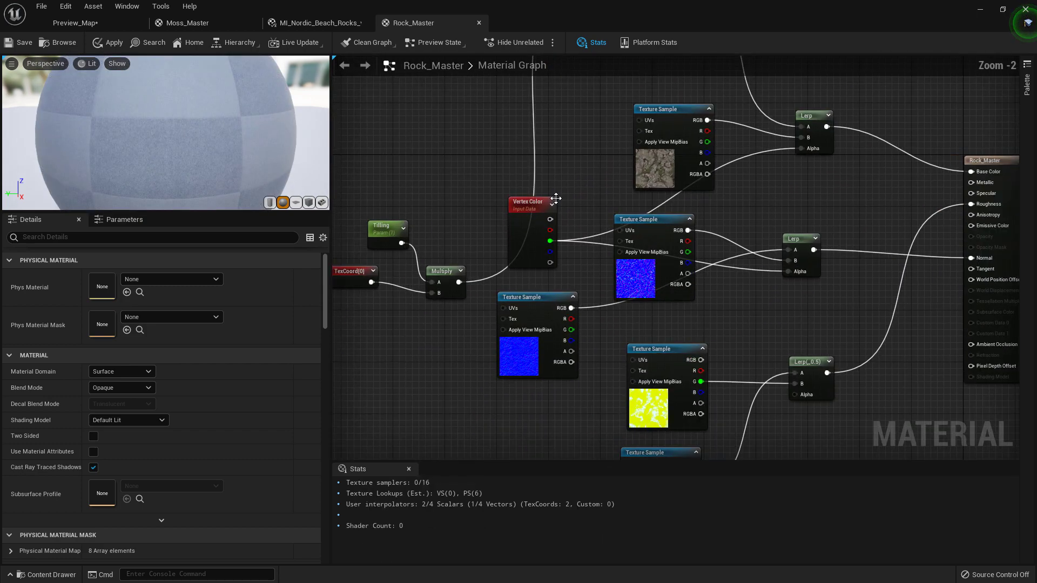
- Connect the tiling Multiply output to the UVs of the Mossy_Ground normal texture sample
drag(442, 296, 559, 274)
click(671, 238)
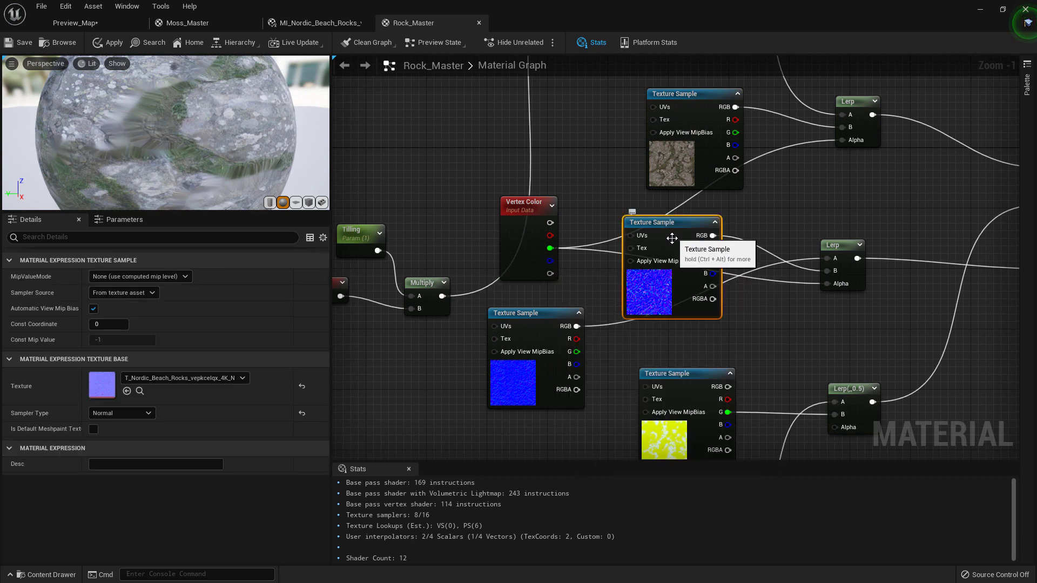
mouse_move(663, 304)
mouse_down()
mouse_move(664, 326)
mouse_move(677, 312)
mouse_up()
click(539, 377)
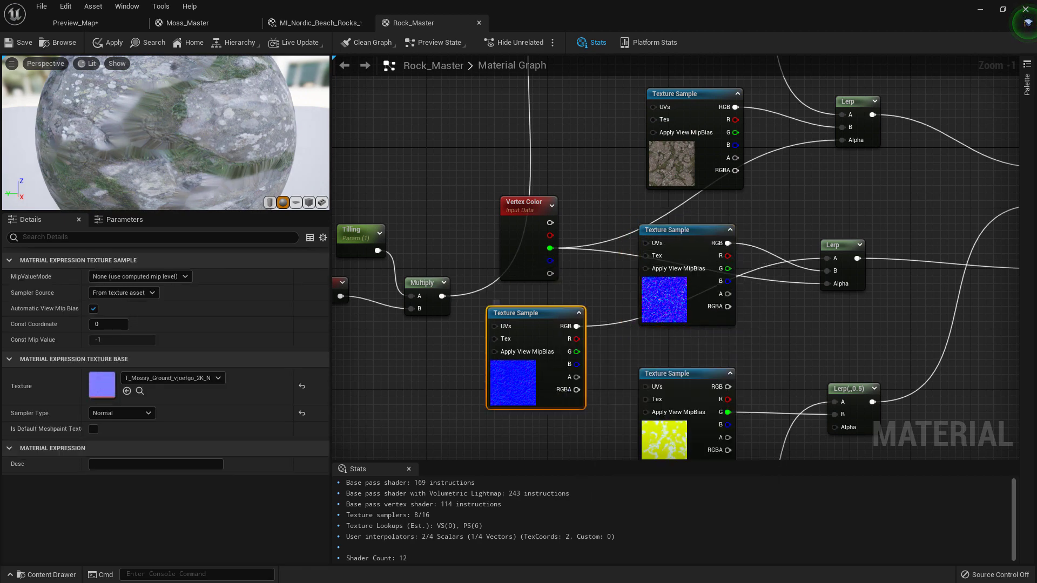
right_drag(539, 376, 582, 301)
drag(485, 220, 547, 253)
- Connect the tiling Multiply output to the UVs of the Mossy_Ground ORDp texture sample that feeds the roughness Lerp
right_drag(638, 285, 608, 215)
click(684, 301)
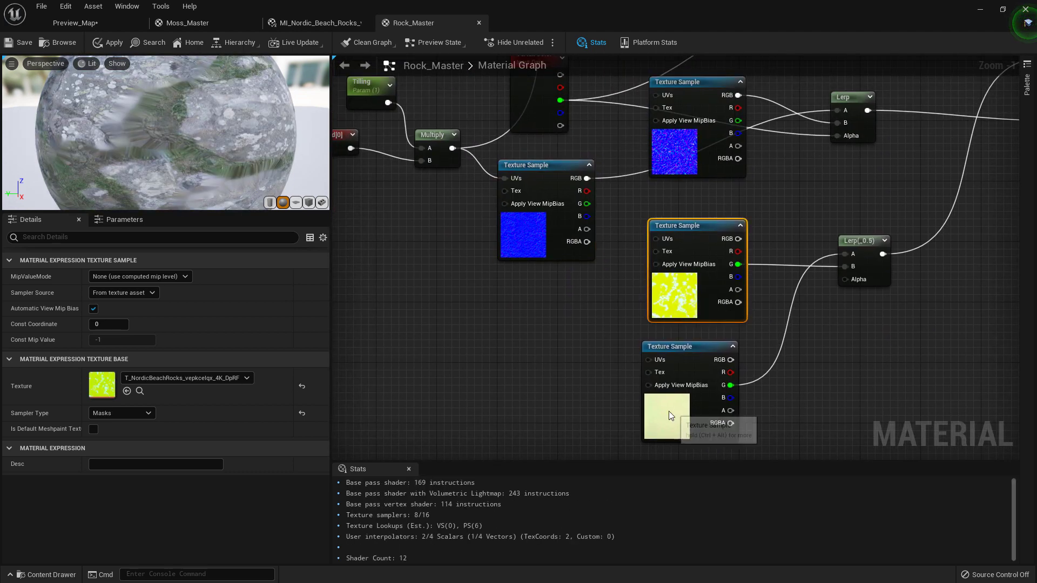
click(681, 414)
drag(453, 148, 654, 361)
- Set the Tilling parameter's default value to 10 and save the Rock_Master material
right_drag(373, 95, 473, 196)
click(472, 196)
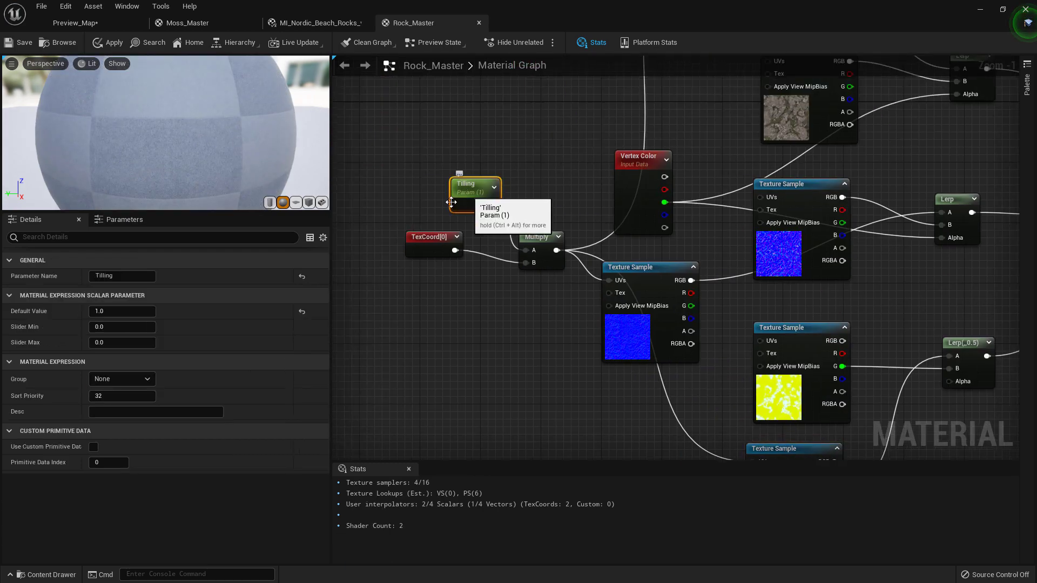
click(131, 312)
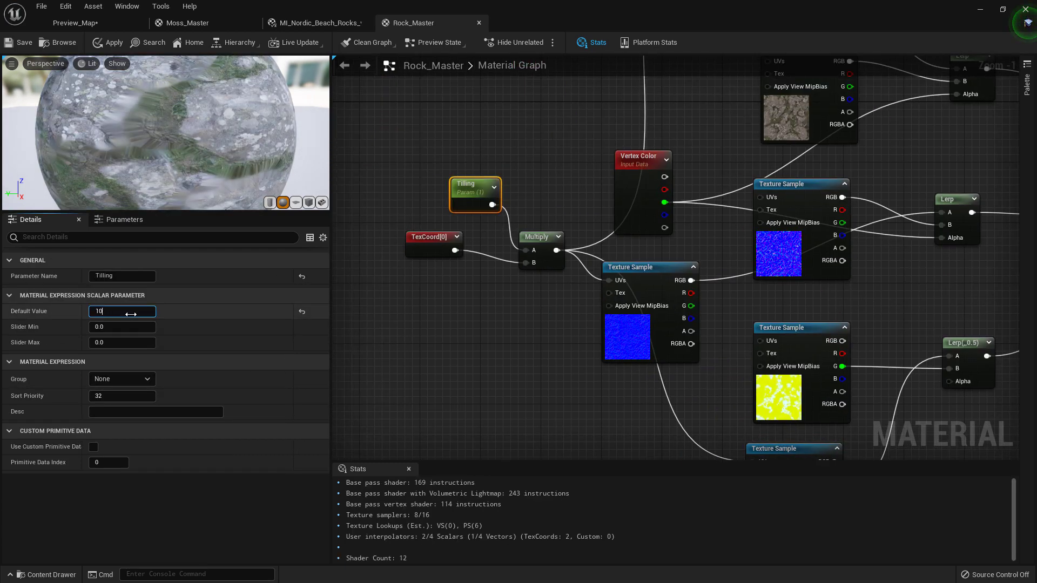
key(Return)
click(28, 43)
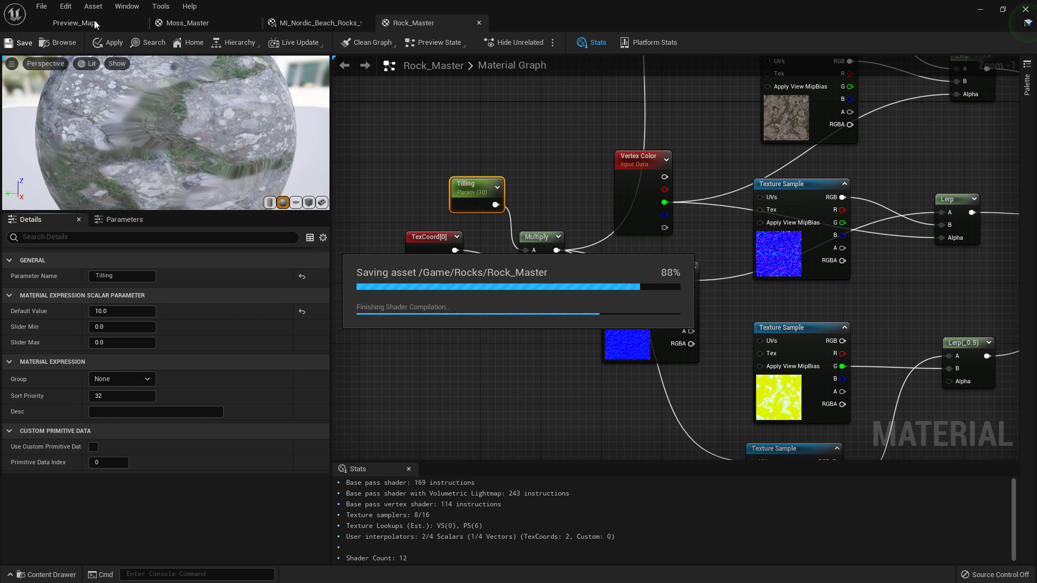
- Leave mesh painting in the Preview_Map level and inspect the mossy rock from several angles in game view
click(94, 22)
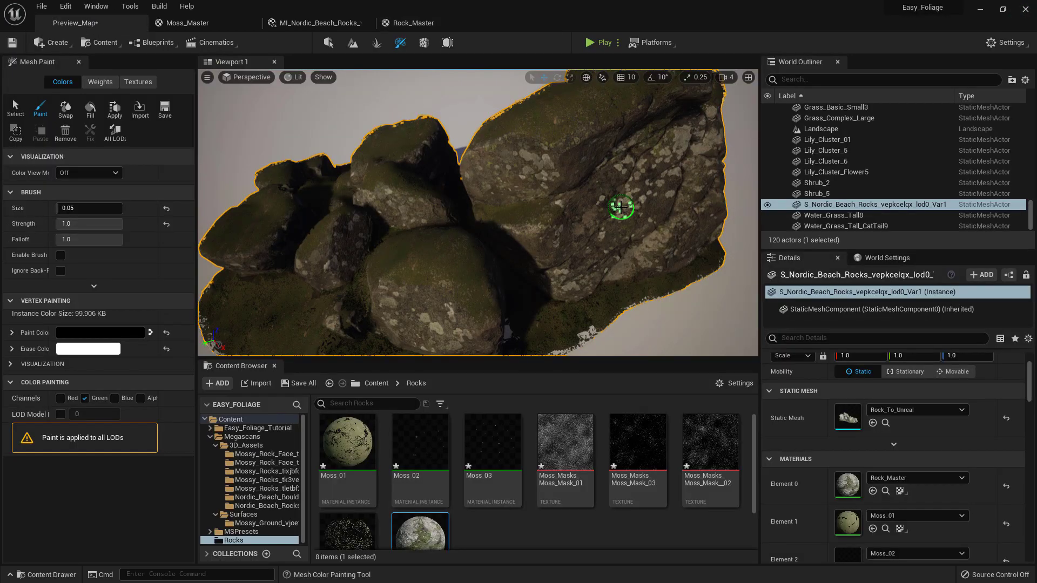
click(79, 62)
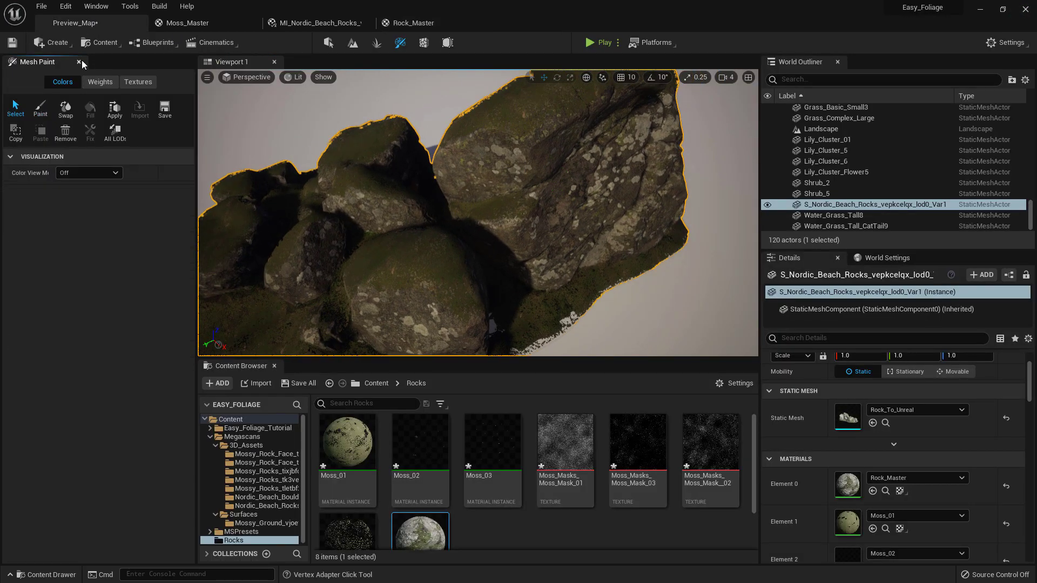
right_drag(454, 152, 399, 225)
key(g)
right_drag(340, 155, 469, 120)
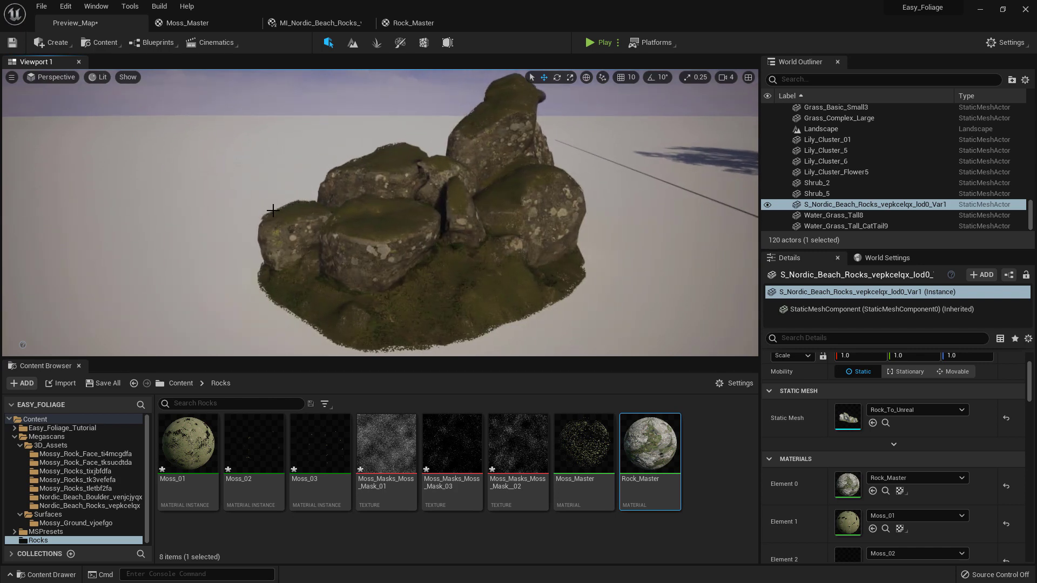
mouse_move(505, 177)
right_down()
mouse_move(509, 161)
mouse_move(491, 189)
right_up()
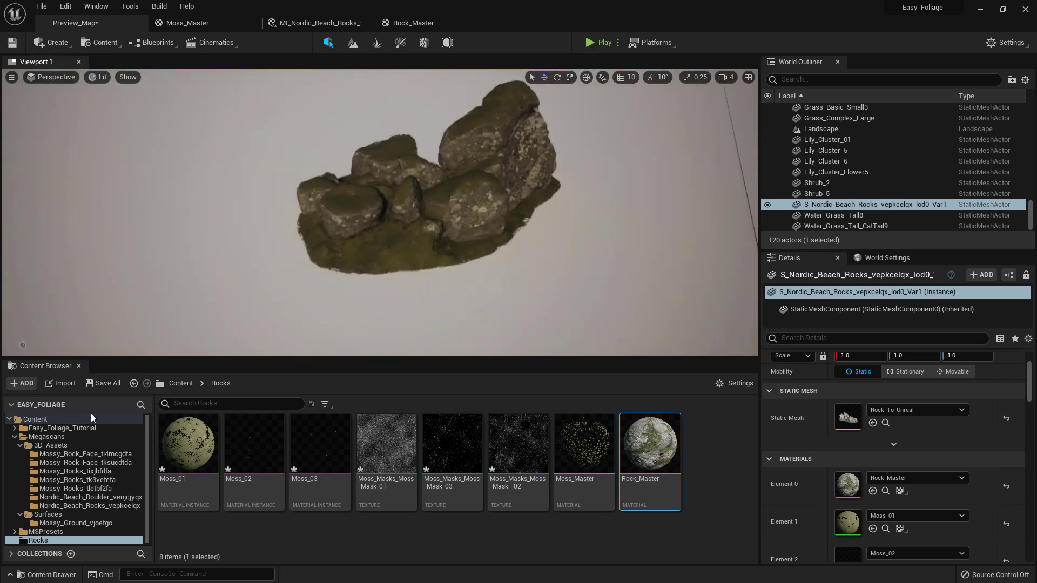
- Place the original S_Nordic_Beach_Rocks_vepkcelqx_lod3_Var1 mesh from its Megascans folder in the level and position it beside the mossy rock
click(71, 522)
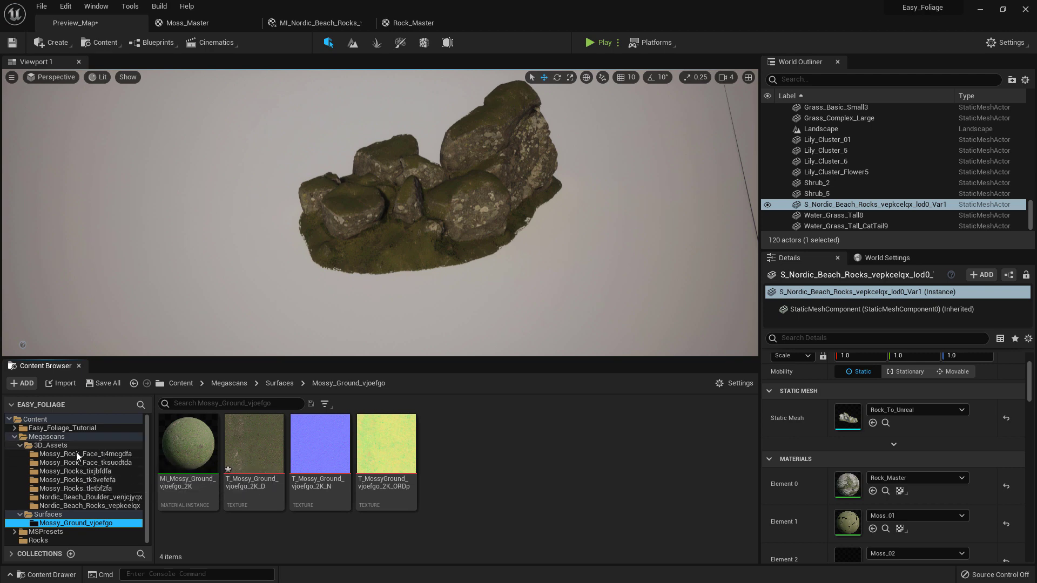
click(51, 536)
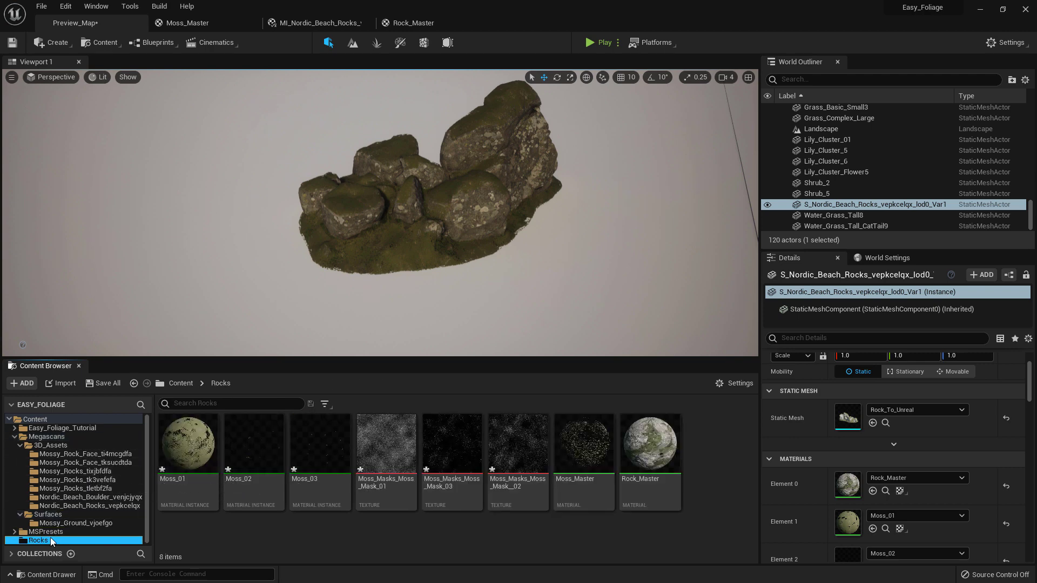
click(70, 505)
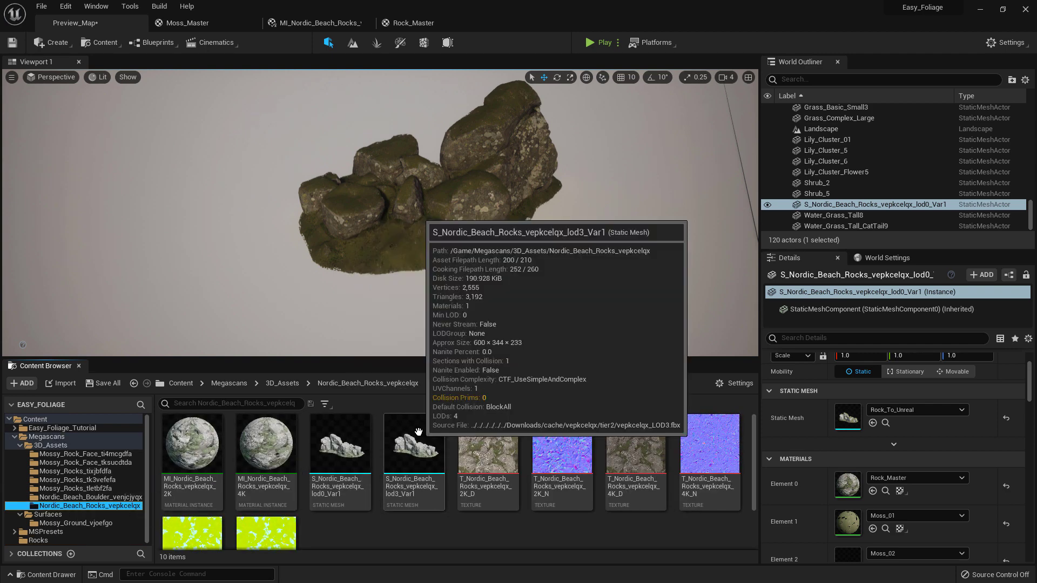
drag(393, 424, 535, 290)
key(e)
key(w)
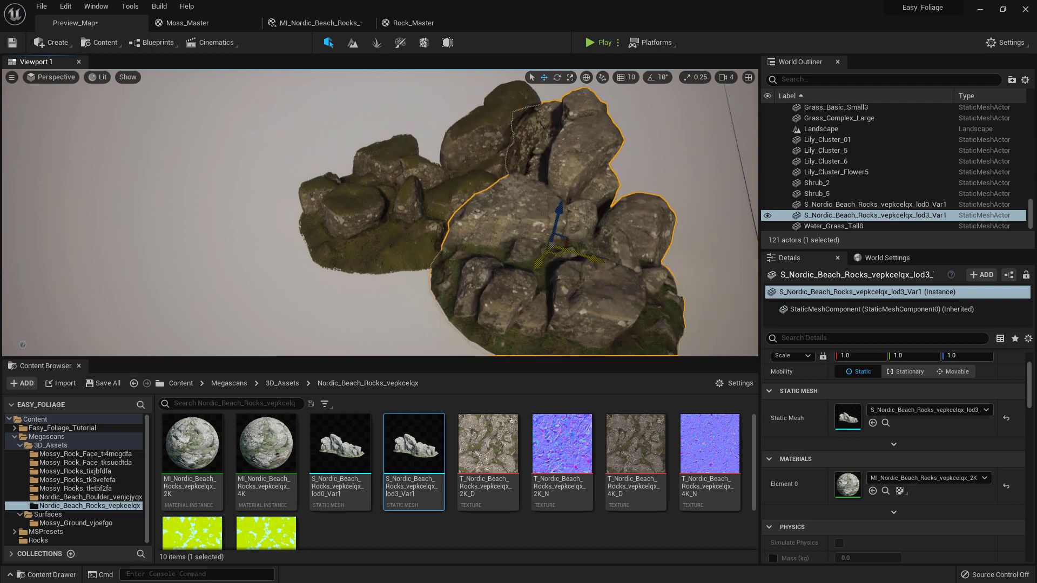
right_drag(535, 290, 302, 292)
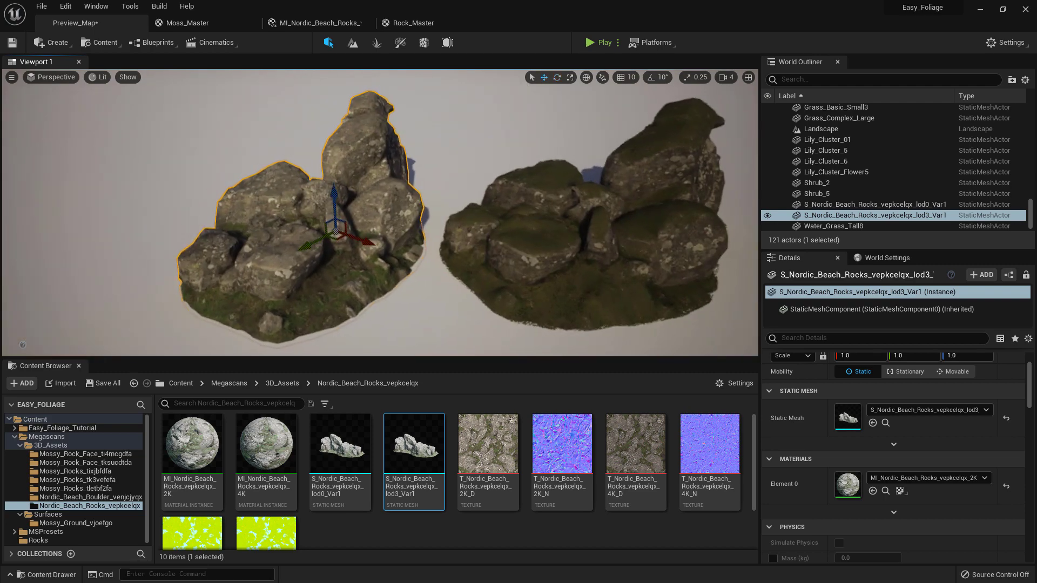
- Deselect the placed mesh and compare the original rock with the mossy rock from several angles
right_drag(378, 160, 543, 231)
click(412, 160)
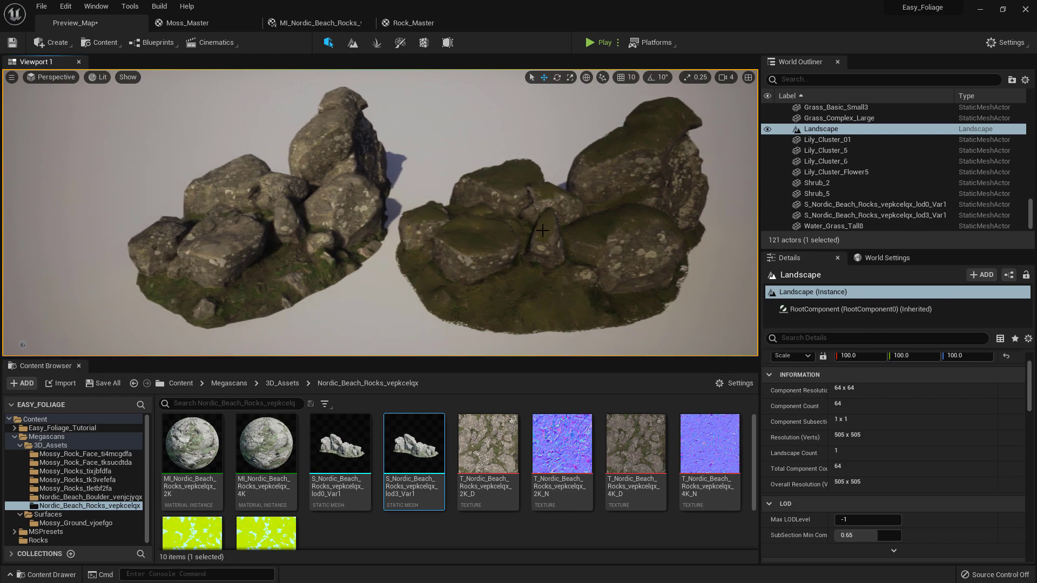
right_drag(322, 217, 594, 256)
key(s)
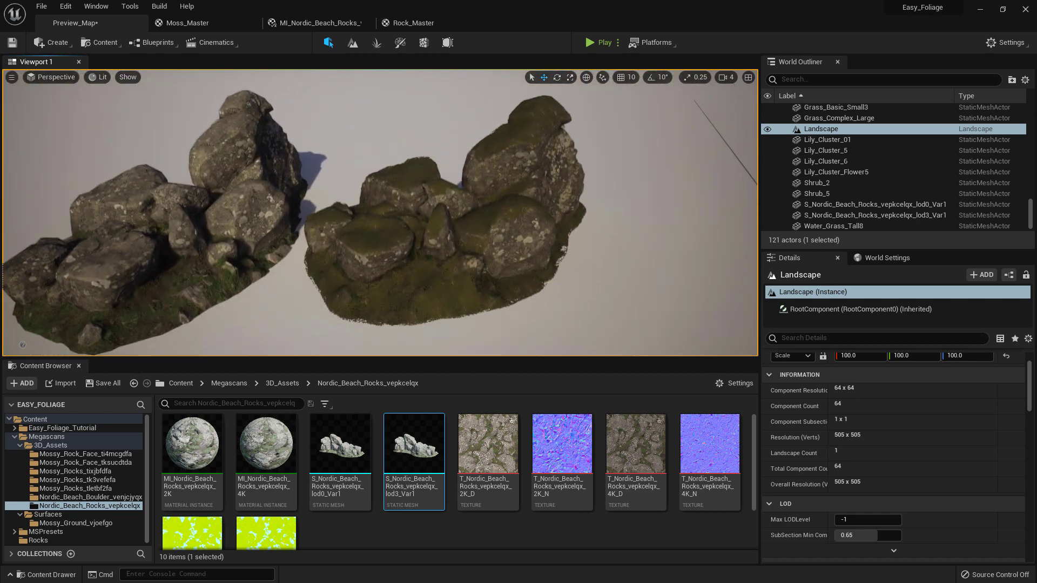